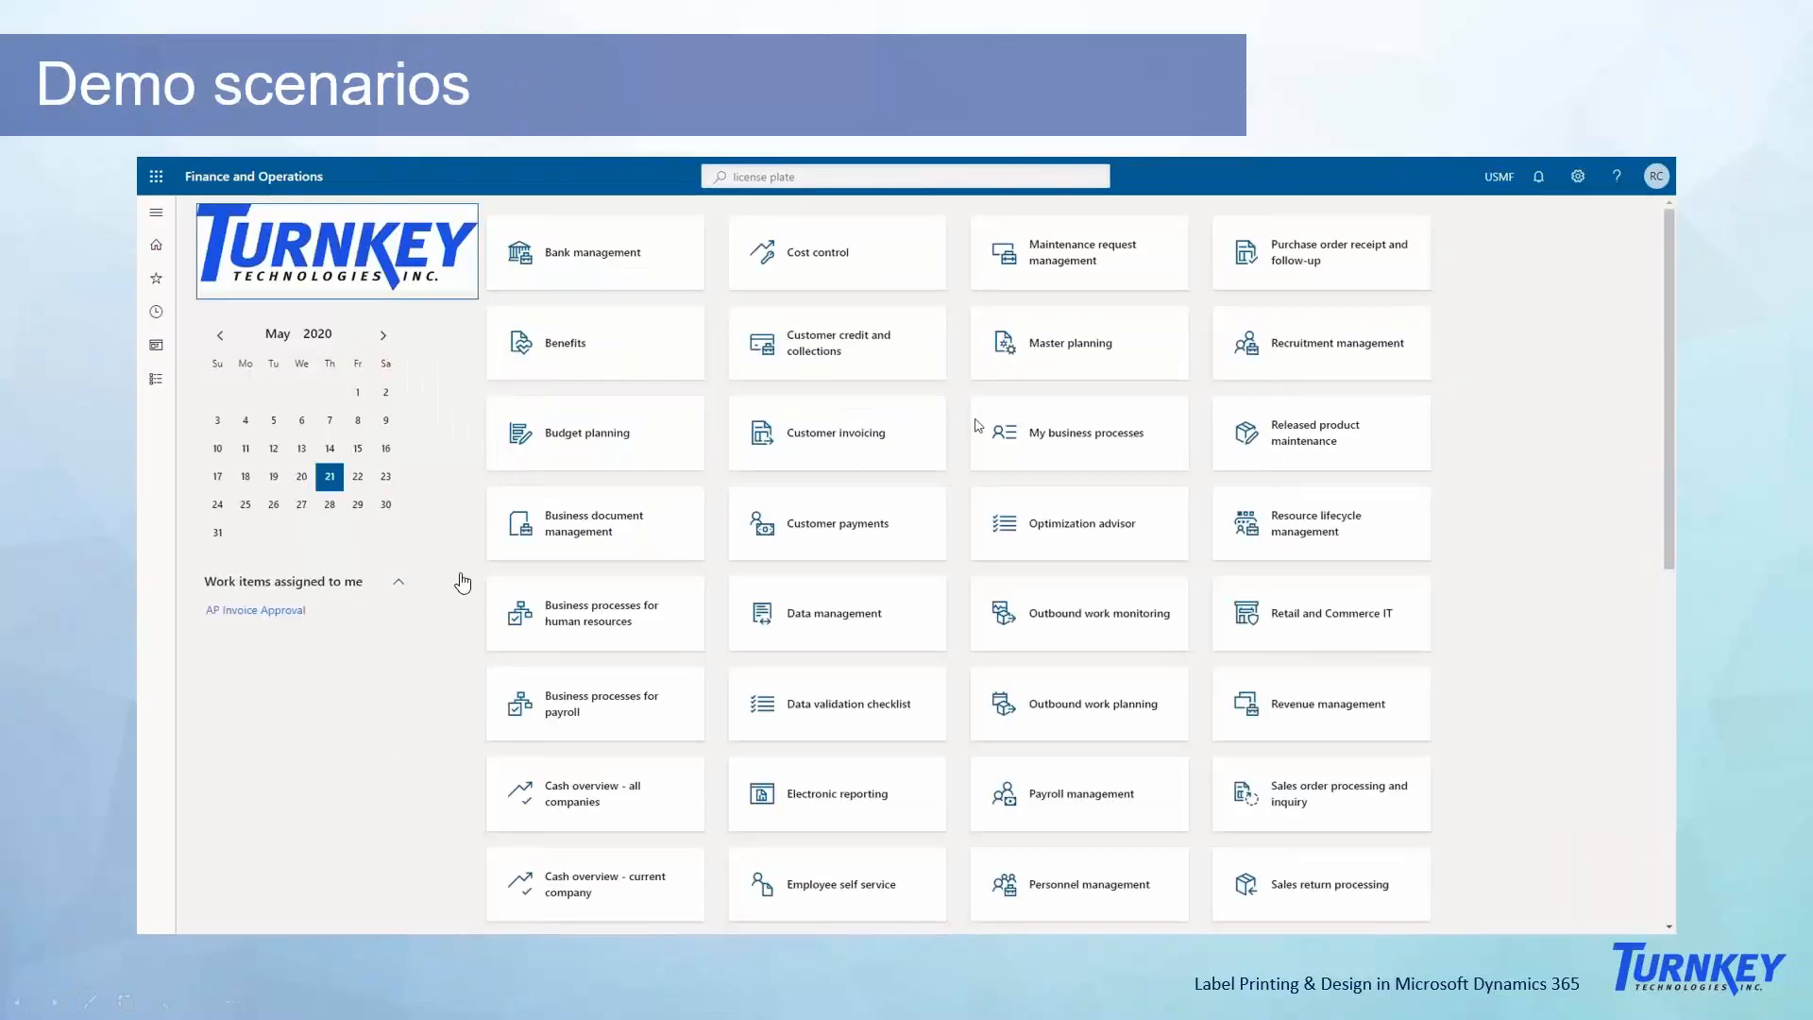
Switch to Finance and Operations in the browser and open the Warehouse management module's page list.
{"action": "left_click", "coordinate": [521, 535]}
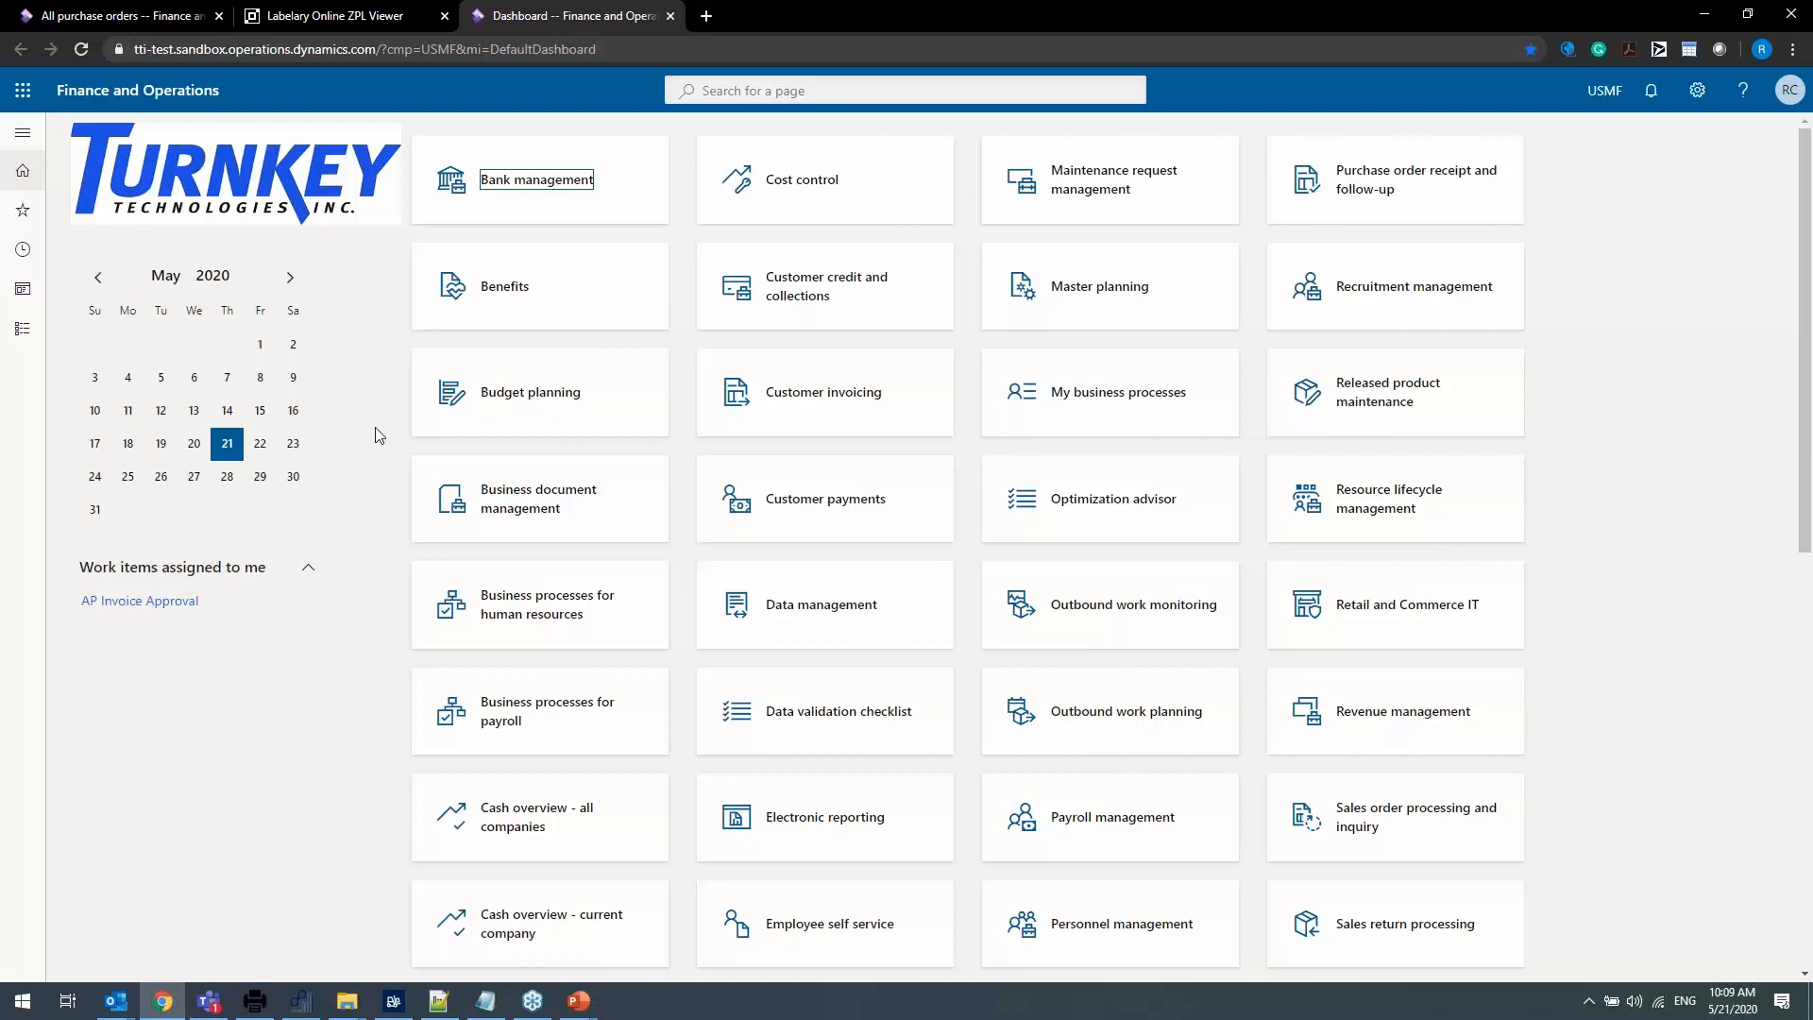
{"action": "left_click", "coordinate": [38, 142]}
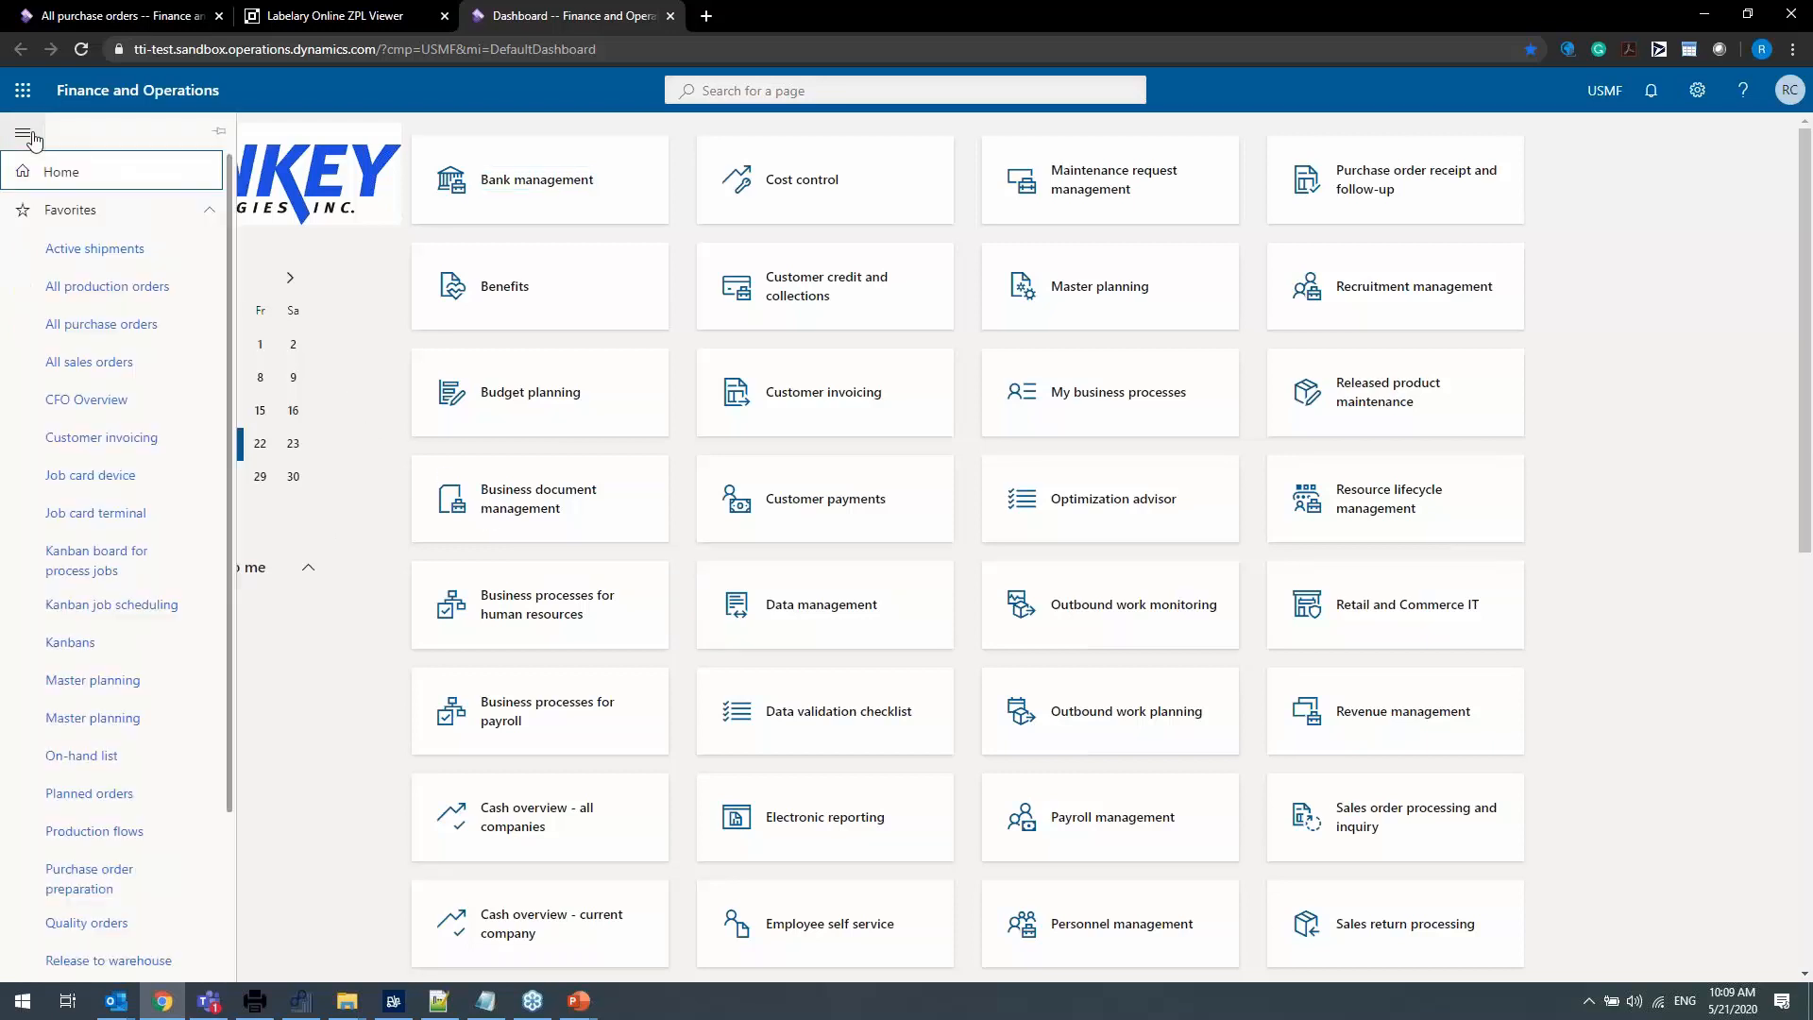
{"action": "left_click", "coordinate": [55, 217]}
{"action": "left_click", "coordinate": [57, 329]}
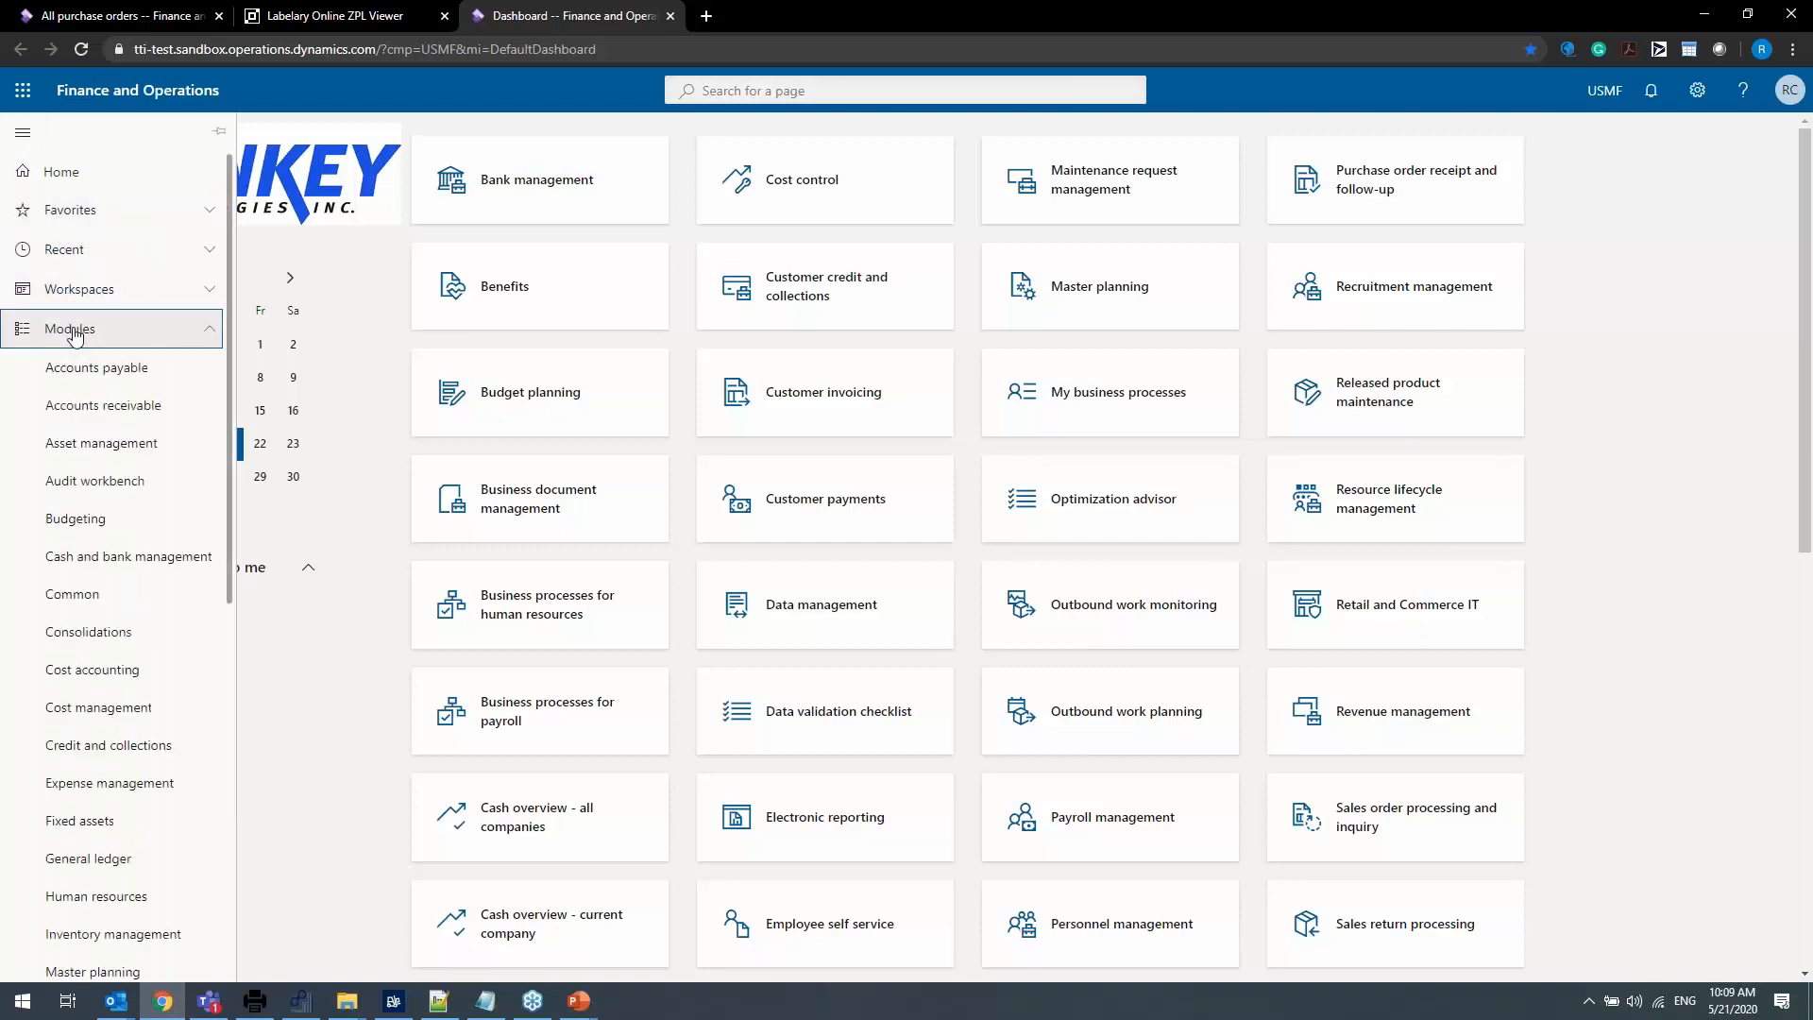
{"action": "scroll", "coordinate": [85, 781], "scroll_direction": "down", "scroll_amount": 4}
{"action": "scroll", "coordinate": [104, 897], "scroll_direction": "down", "scroll_amount": 3}
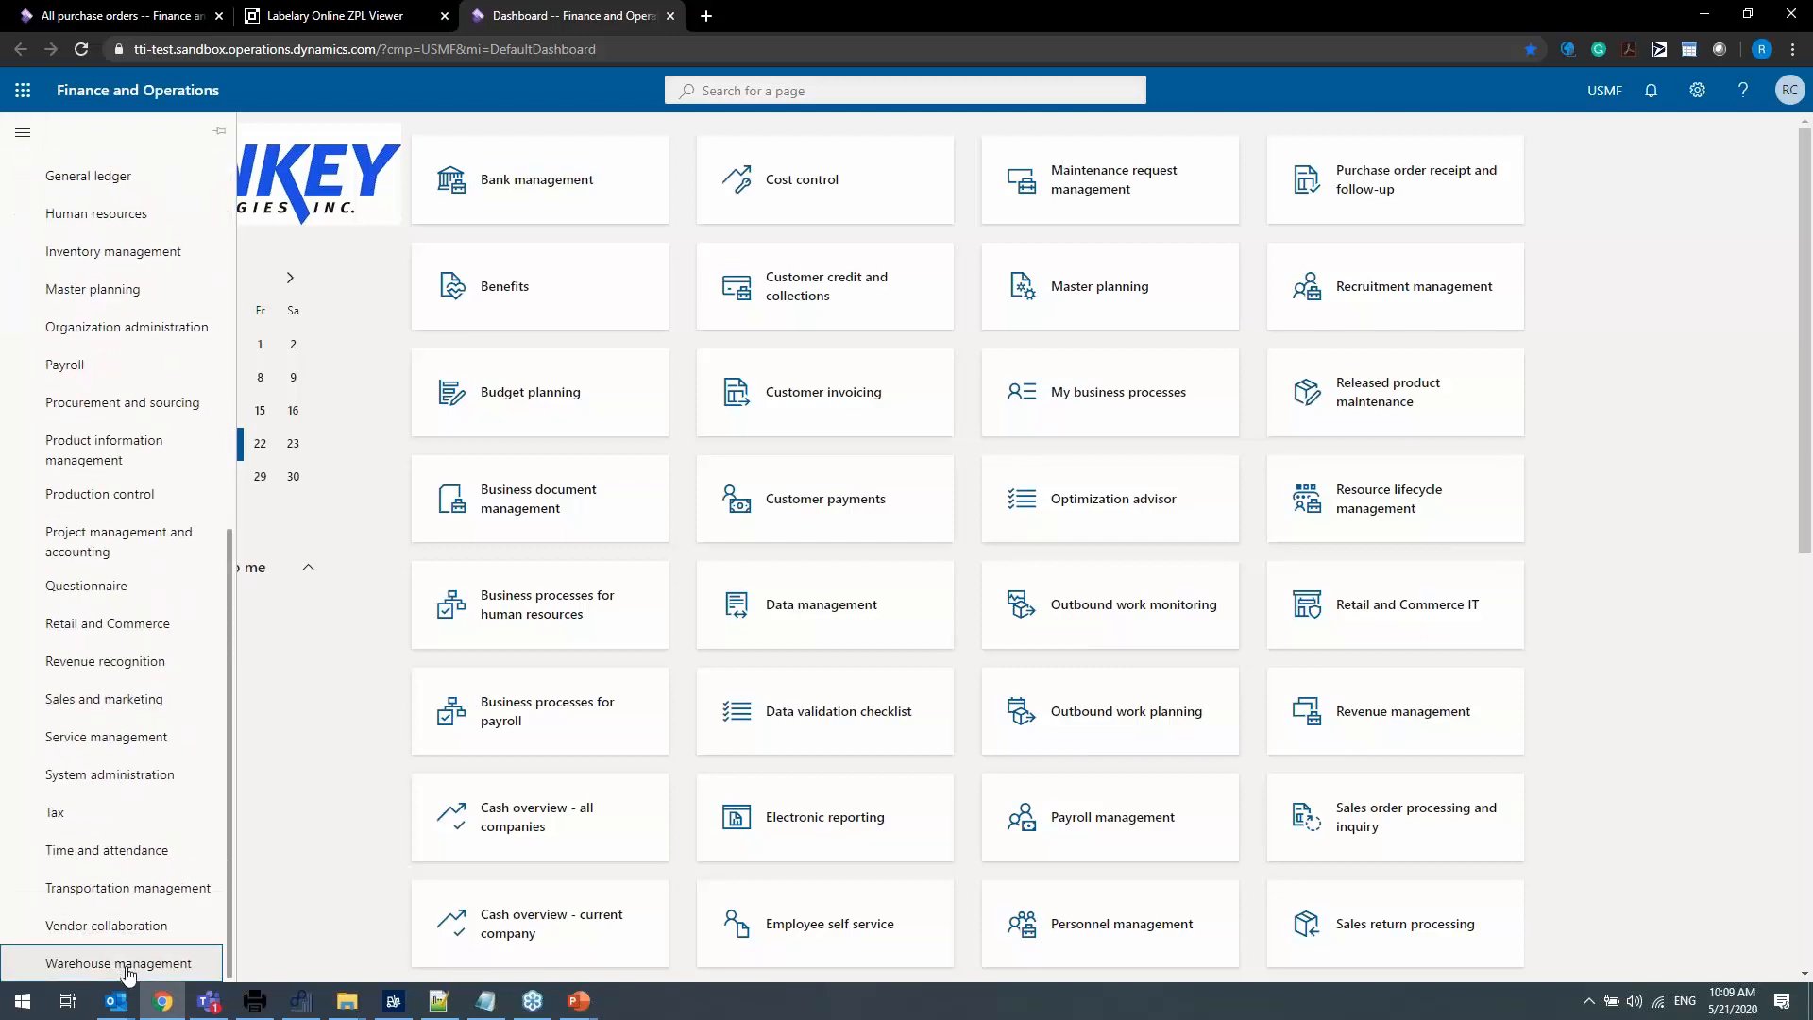
{"action": "left_click", "coordinate": [128, 968]}
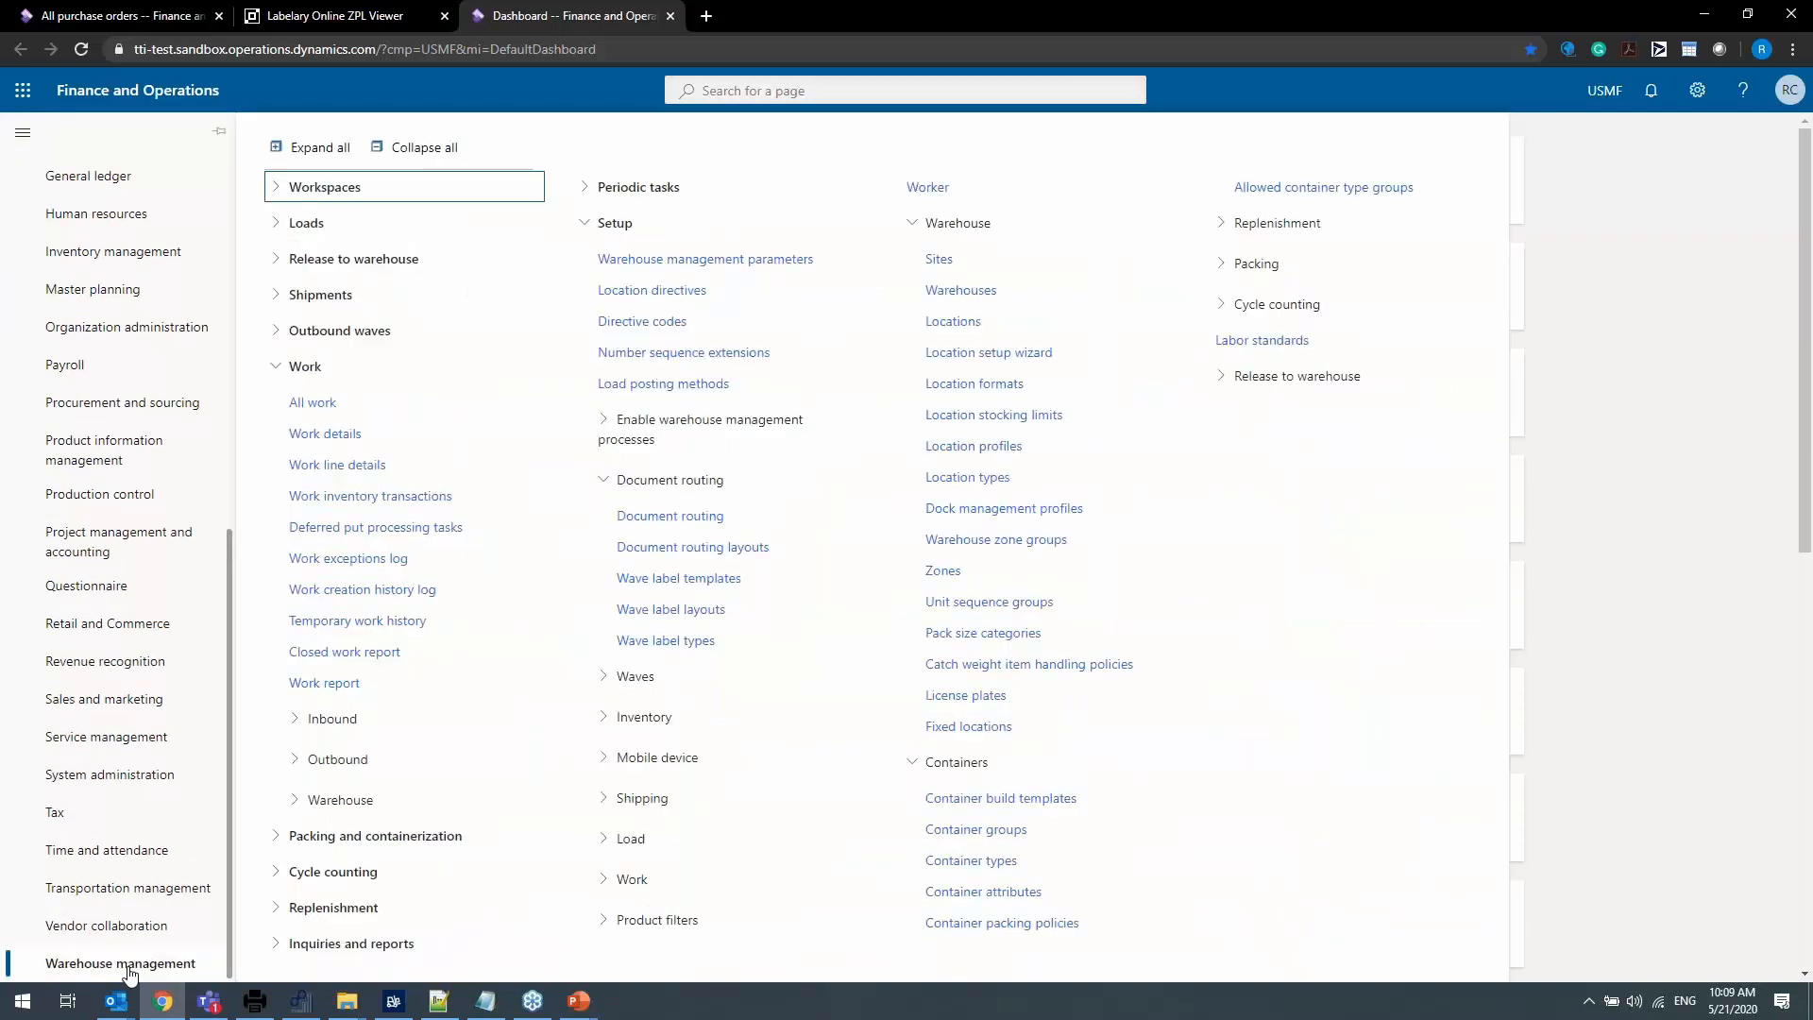
Open the Document routing layouts page from the Warehouse management setup and look through the PO_RECV label layout.
{"action": "left_click", "coordinate": [447, 153]}
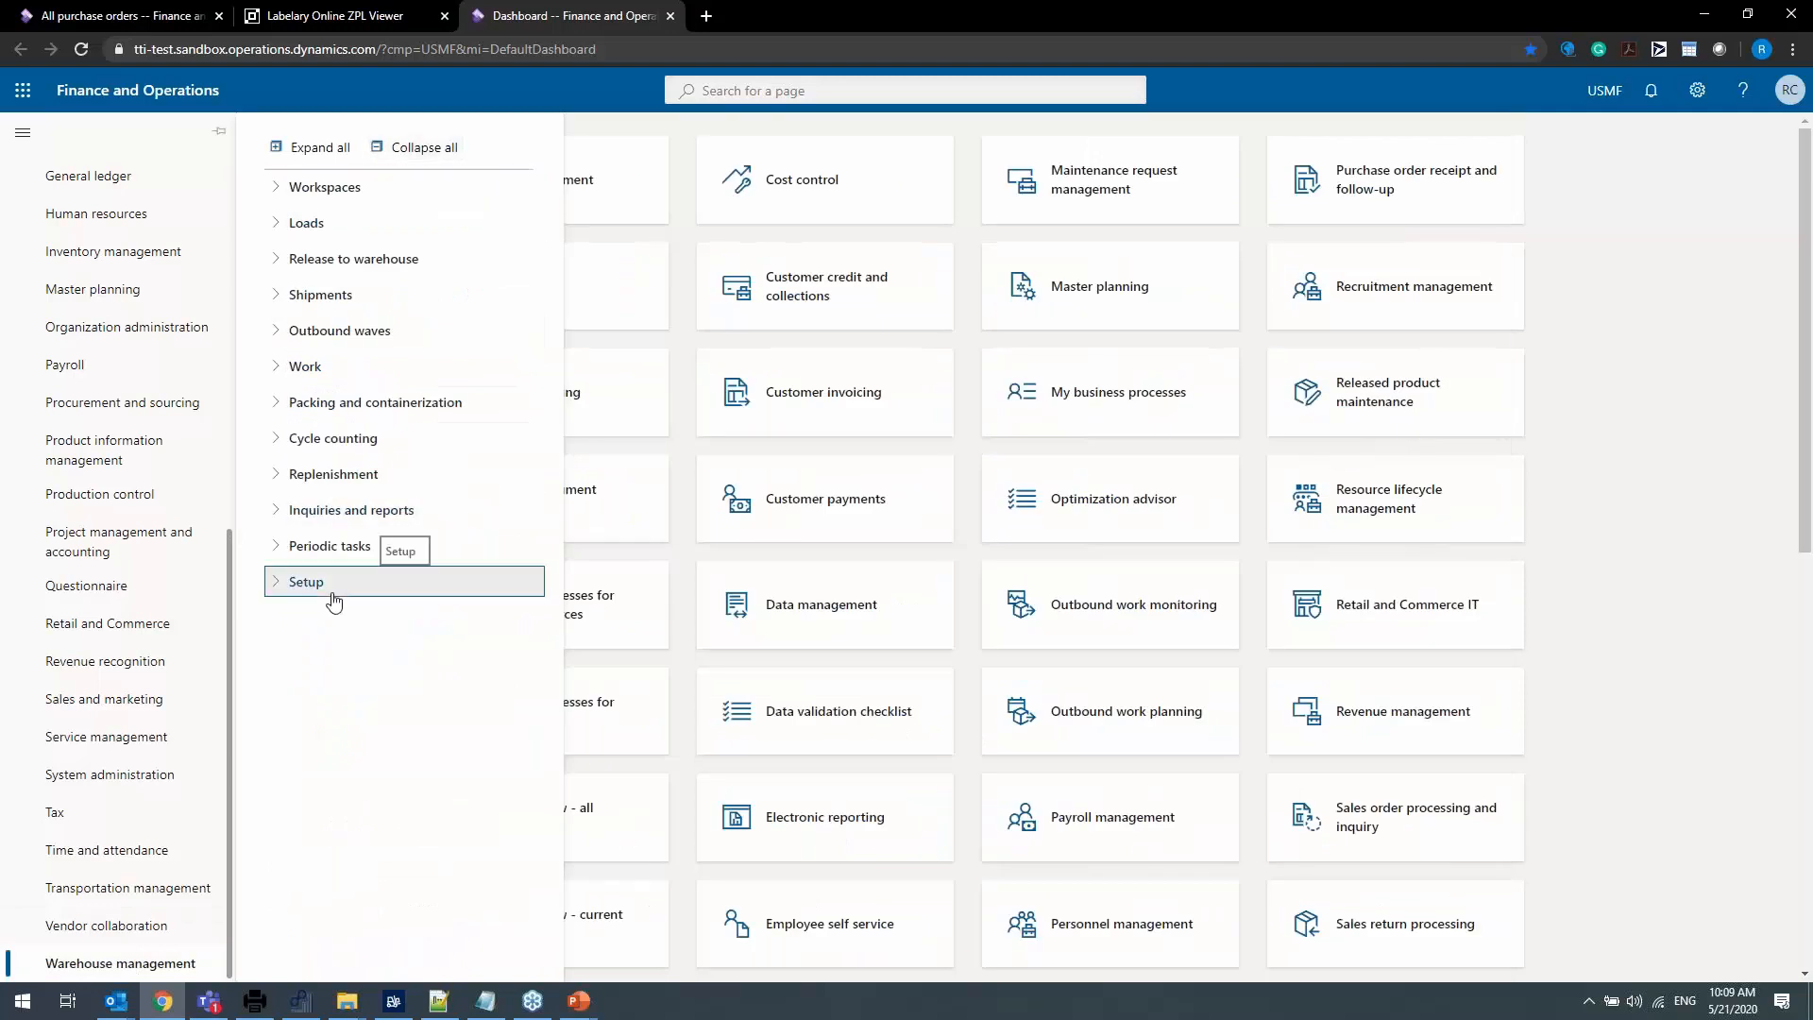
{"action": "left_click", "coordinate": [332, 598]}
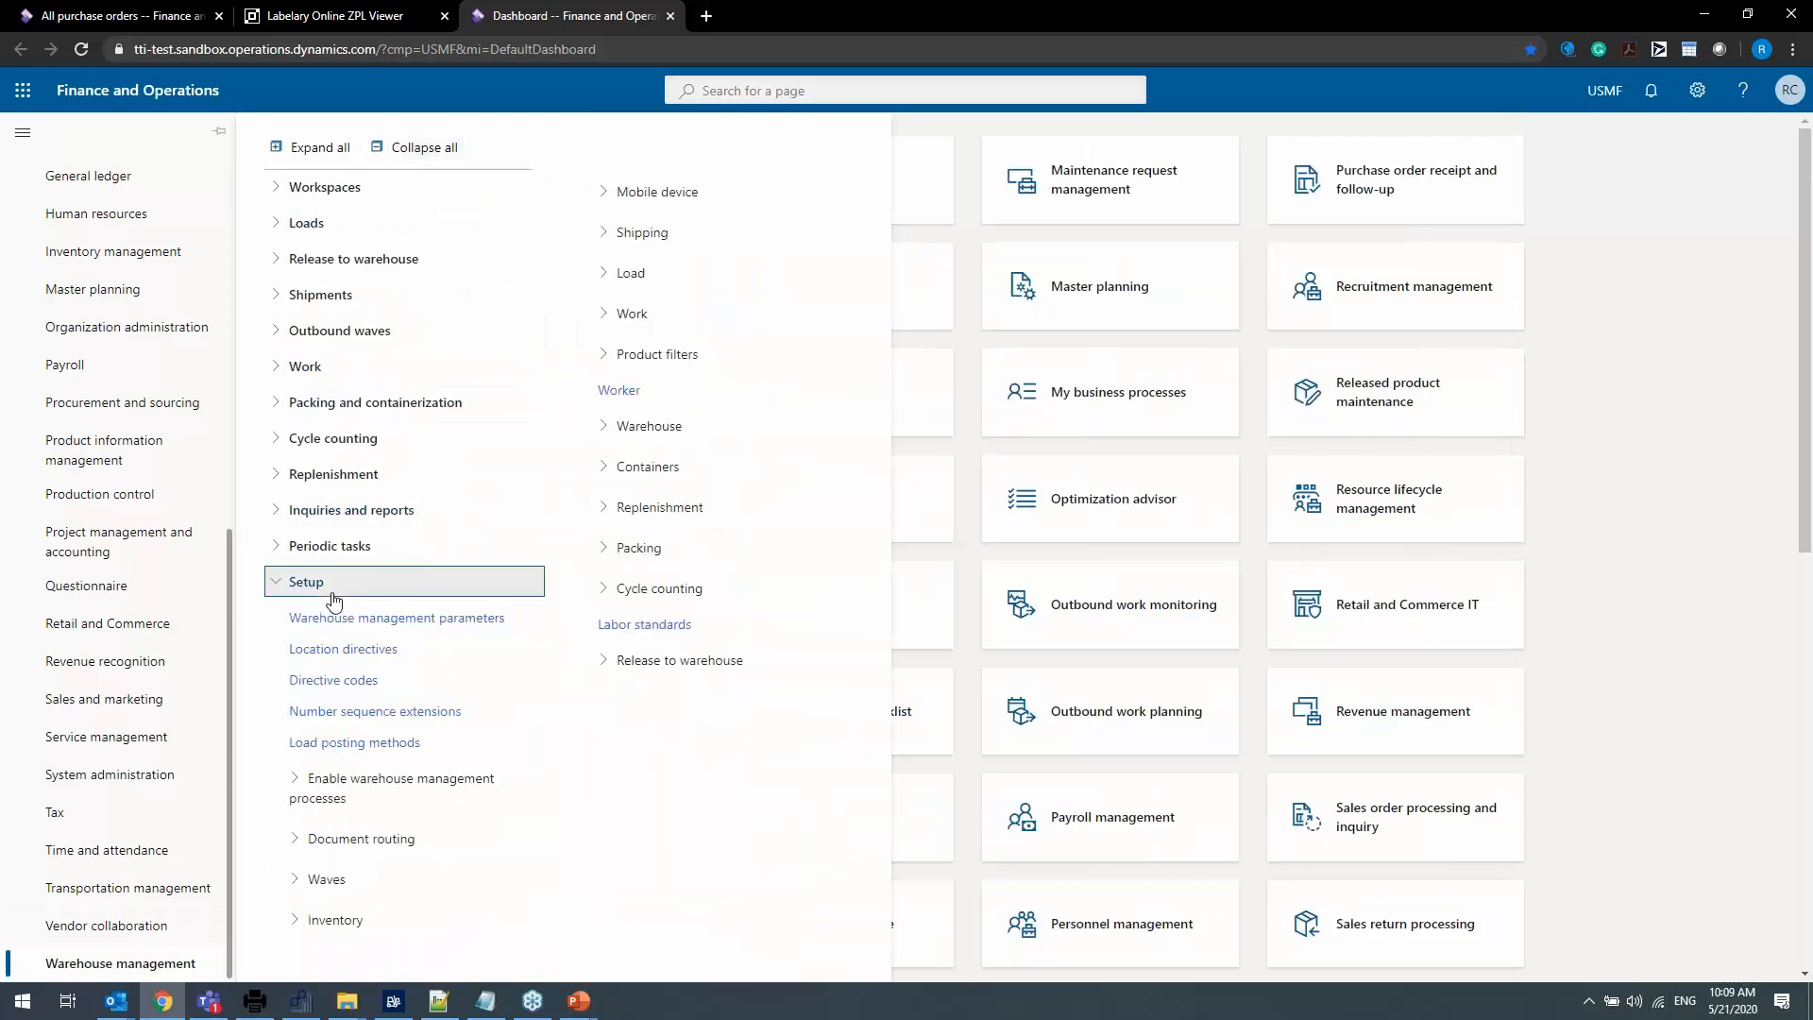
{"action": "left_click", "coordinate": [344, 849]}
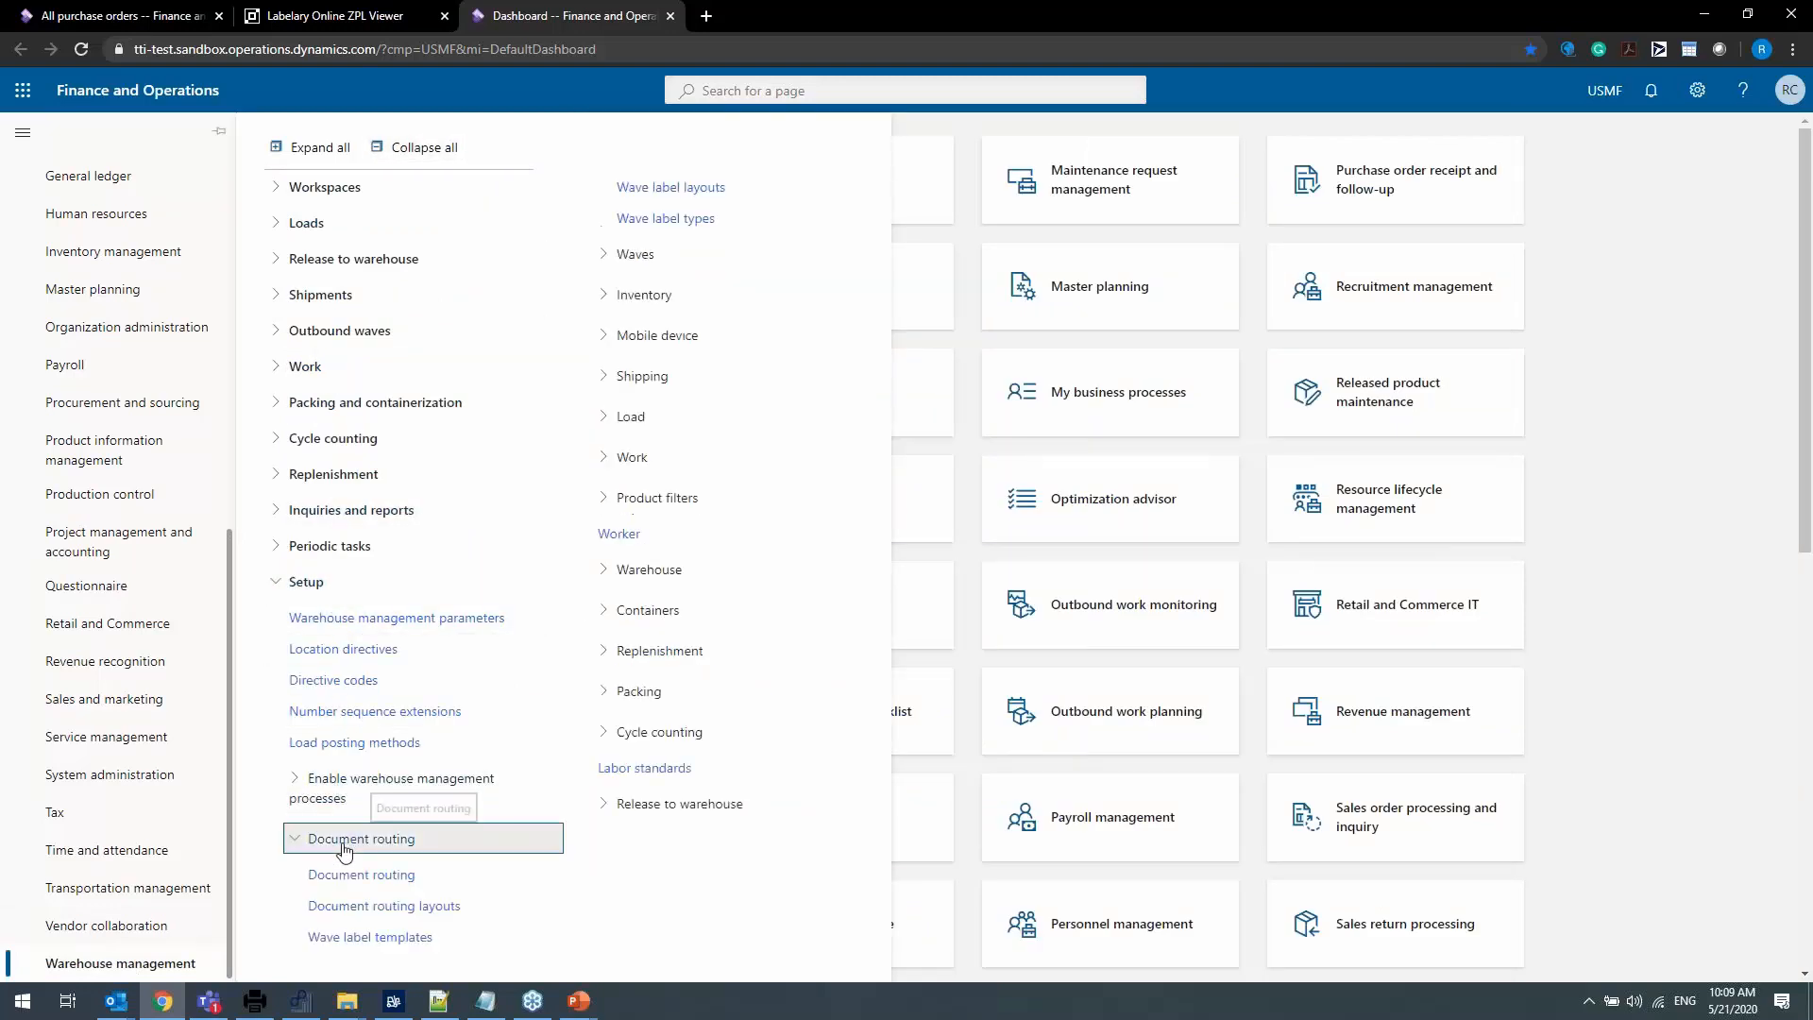
{"action": "left_click", "coordinate": [408, 909]}
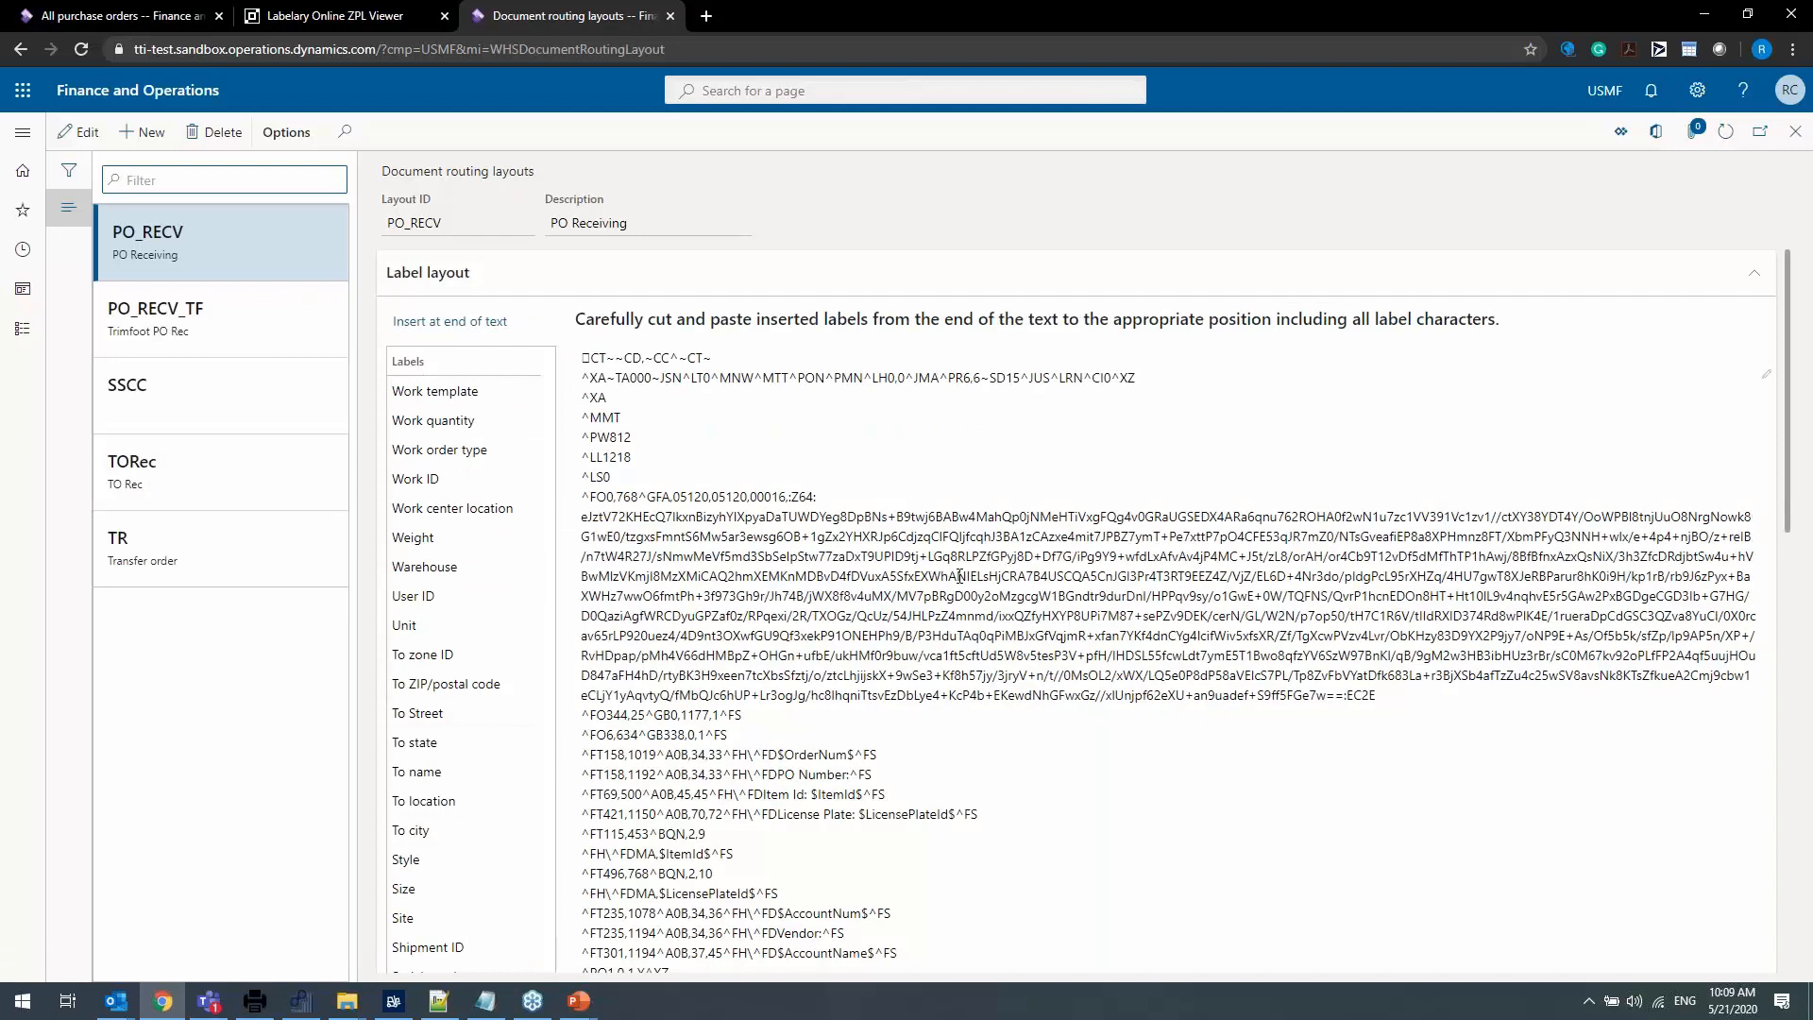
{"action": "scroll", "coordinate": [960, 576], "scroll_direction": "down", "scroll_amount": 1}
{"action": "scroll", "coordinate": [960, 577], "scroll_direction": "down", "scroll_amount": 1}
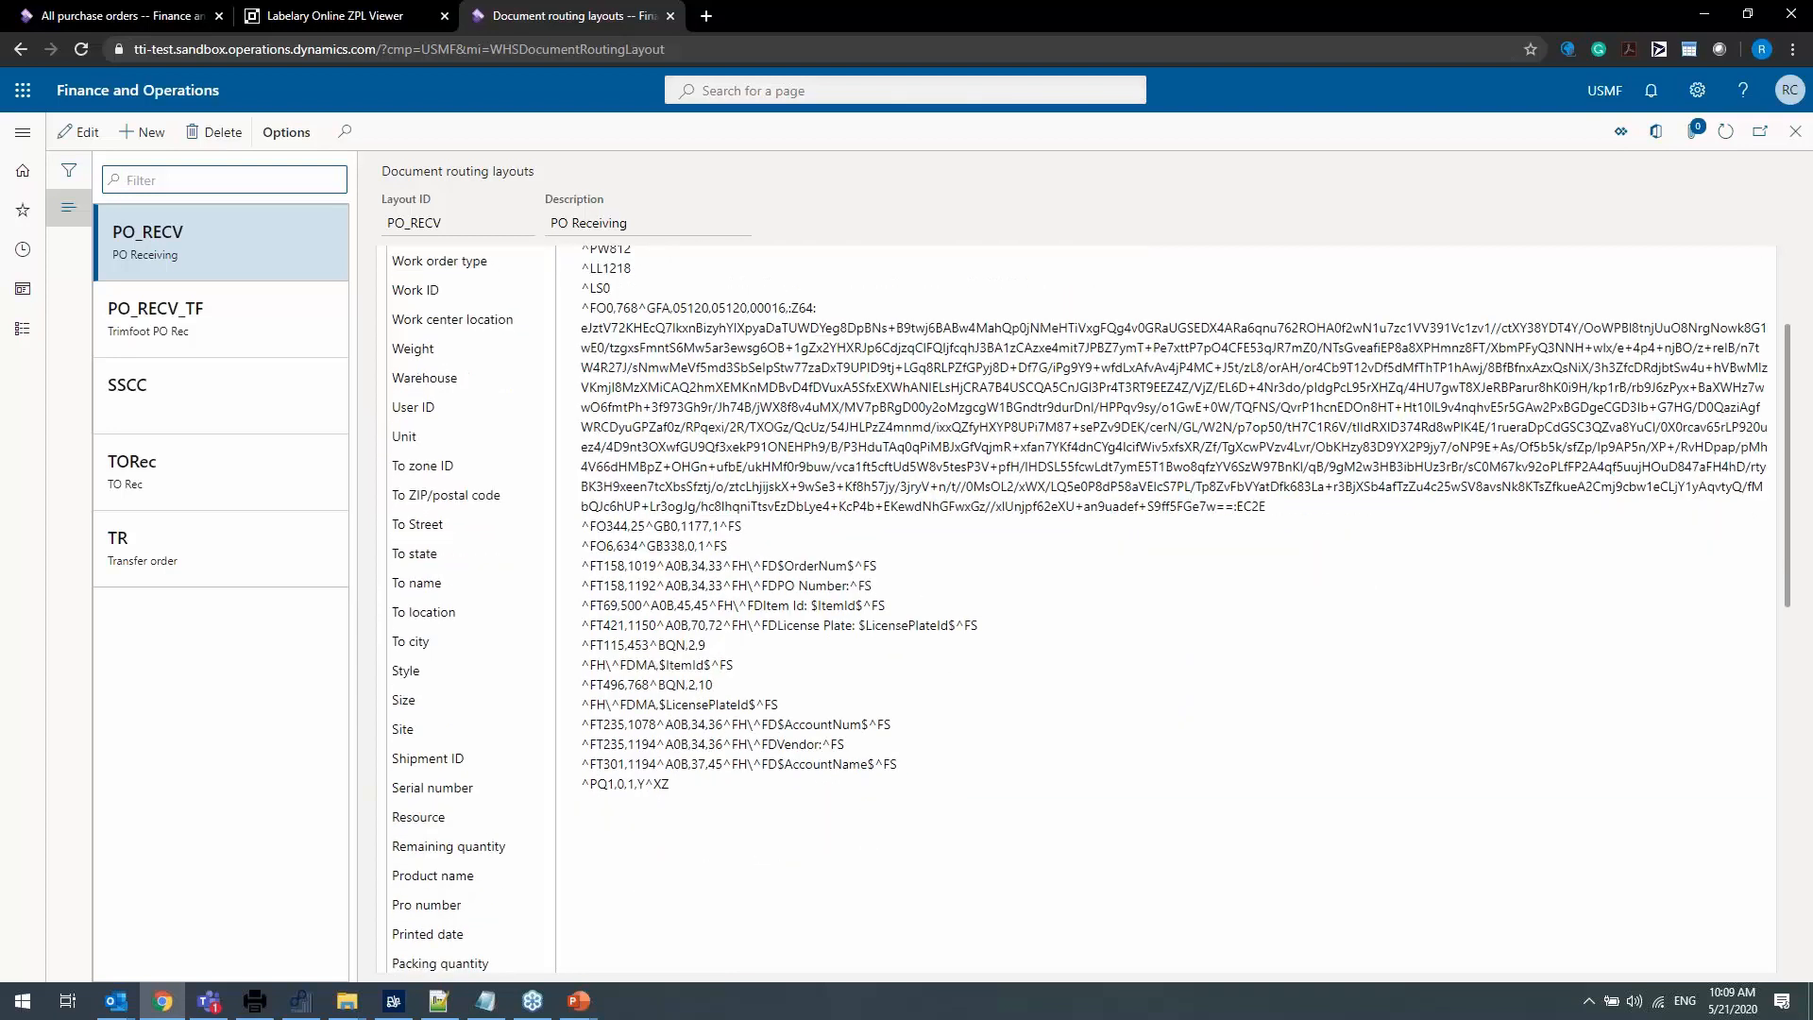
Place the Labelary viewer after the layouts page, put PO_RECV in edit mode and copy its full ZPL code.
{"action": "left_click_drag", "start_coordinate": [327, 20], "coordinate": [591, 20]}
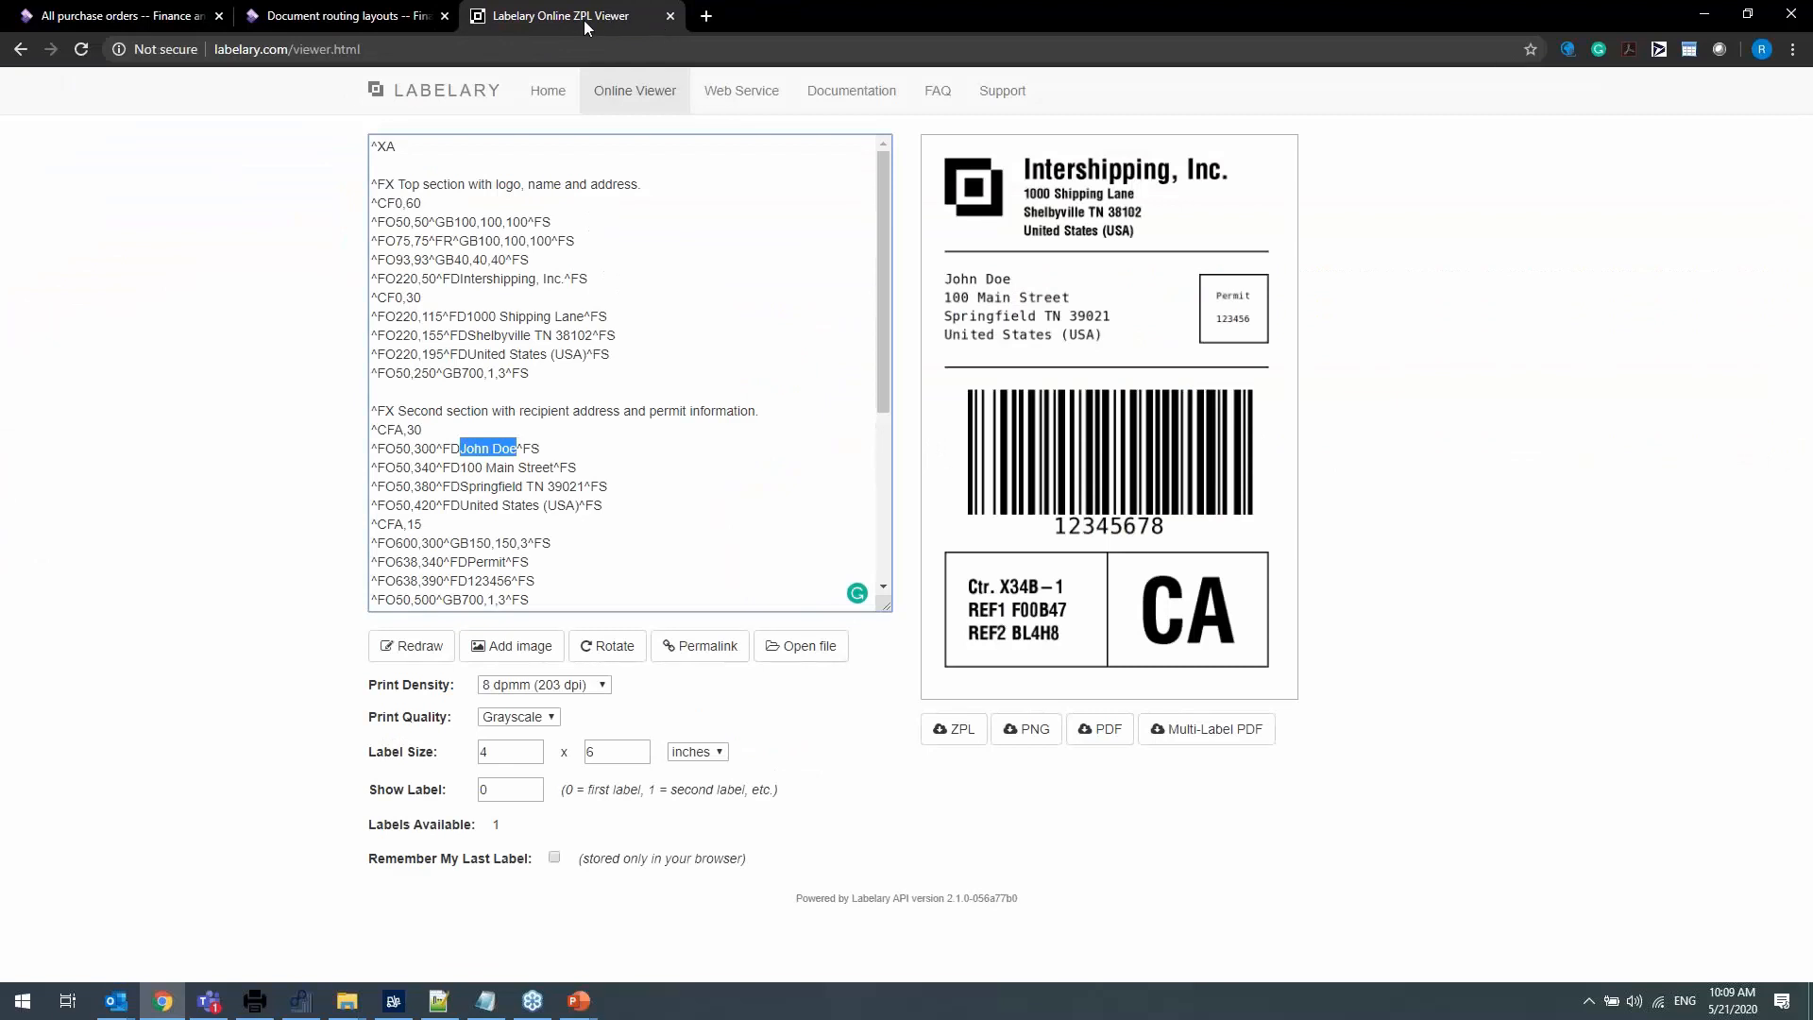
{"action": "left_click", "coordinate": [345, 21]}
{"action": "left_click_drag", "start_coordinate": [705, 786], "coordinate": [544, 363]}
{"action": "left_click", "coordinate": [79, 132]}
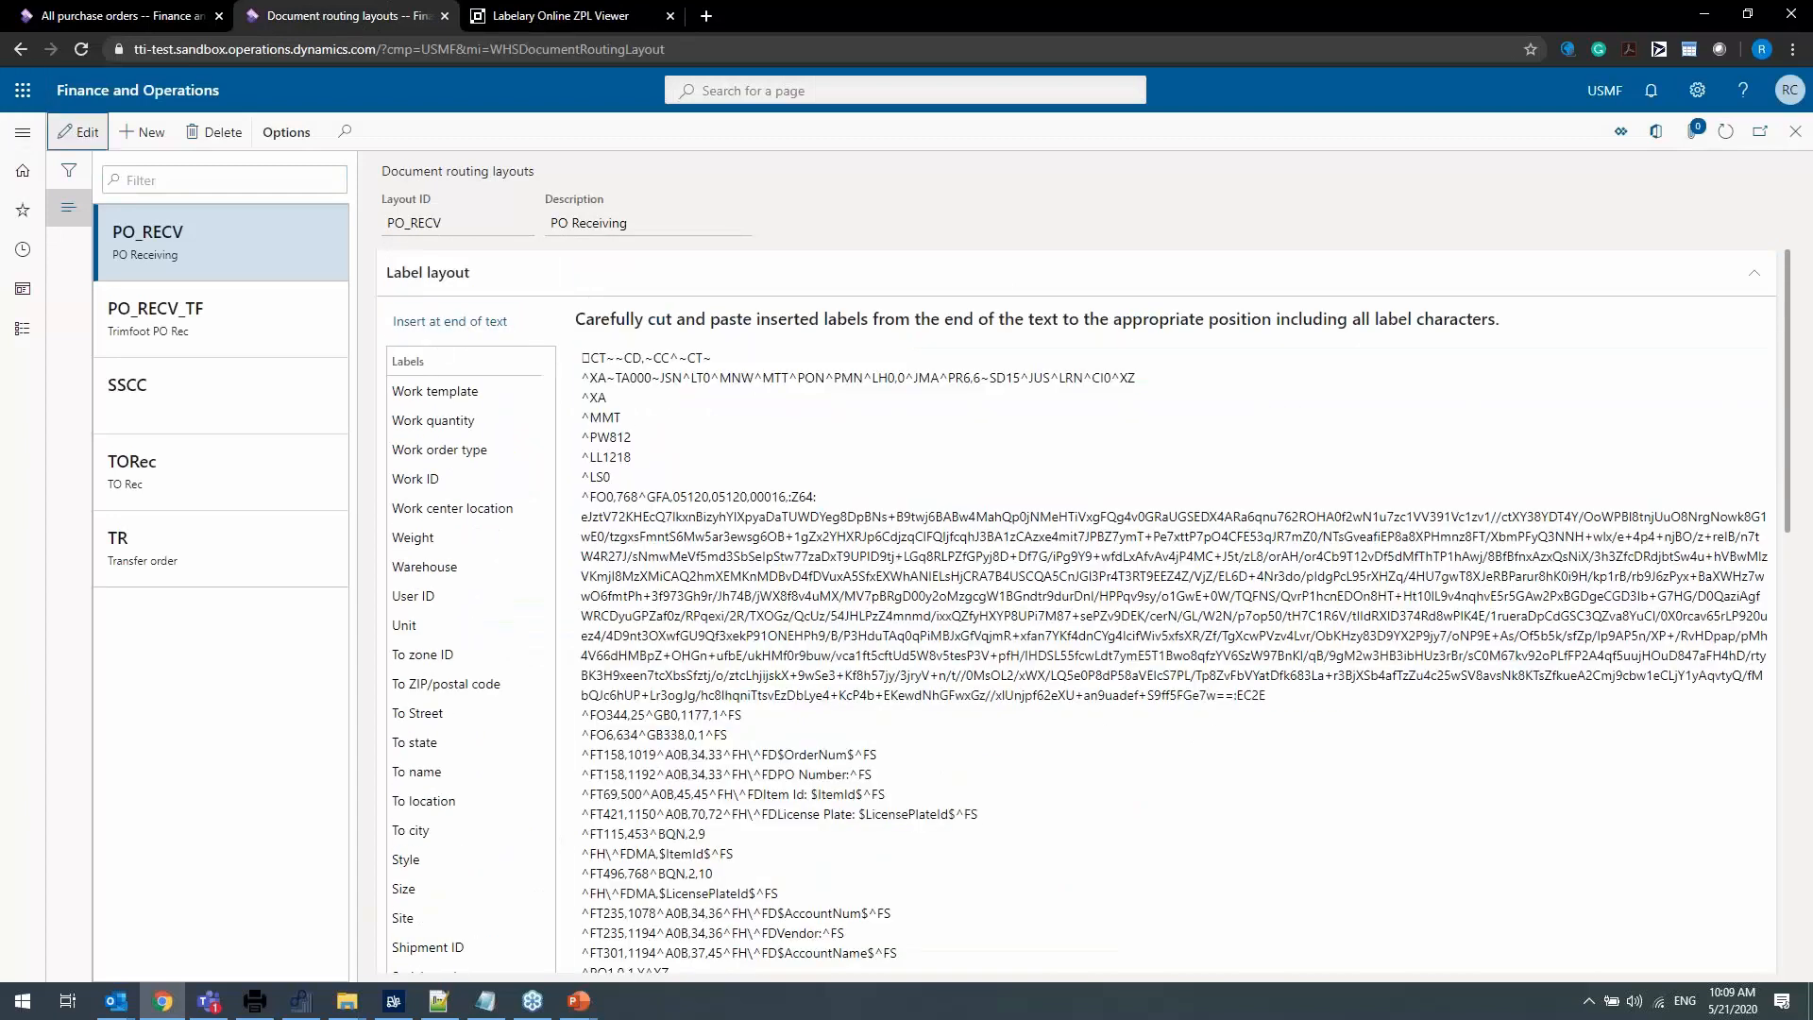
{"action": "right_click", "coordinate": [697, 595]}
{"action": "left_click", "coordinate": [749, 666]}
Replace the sample code in the Labelary Online ZPL Viewer with the copied PO_RECV code and redraw the label preview.
{"action": "left_click", "coordinate": [515, 11]}
{"action": "scroll", "coordinate": [563, 563], "scroll_direction": "down", "scroll_amount": 3}
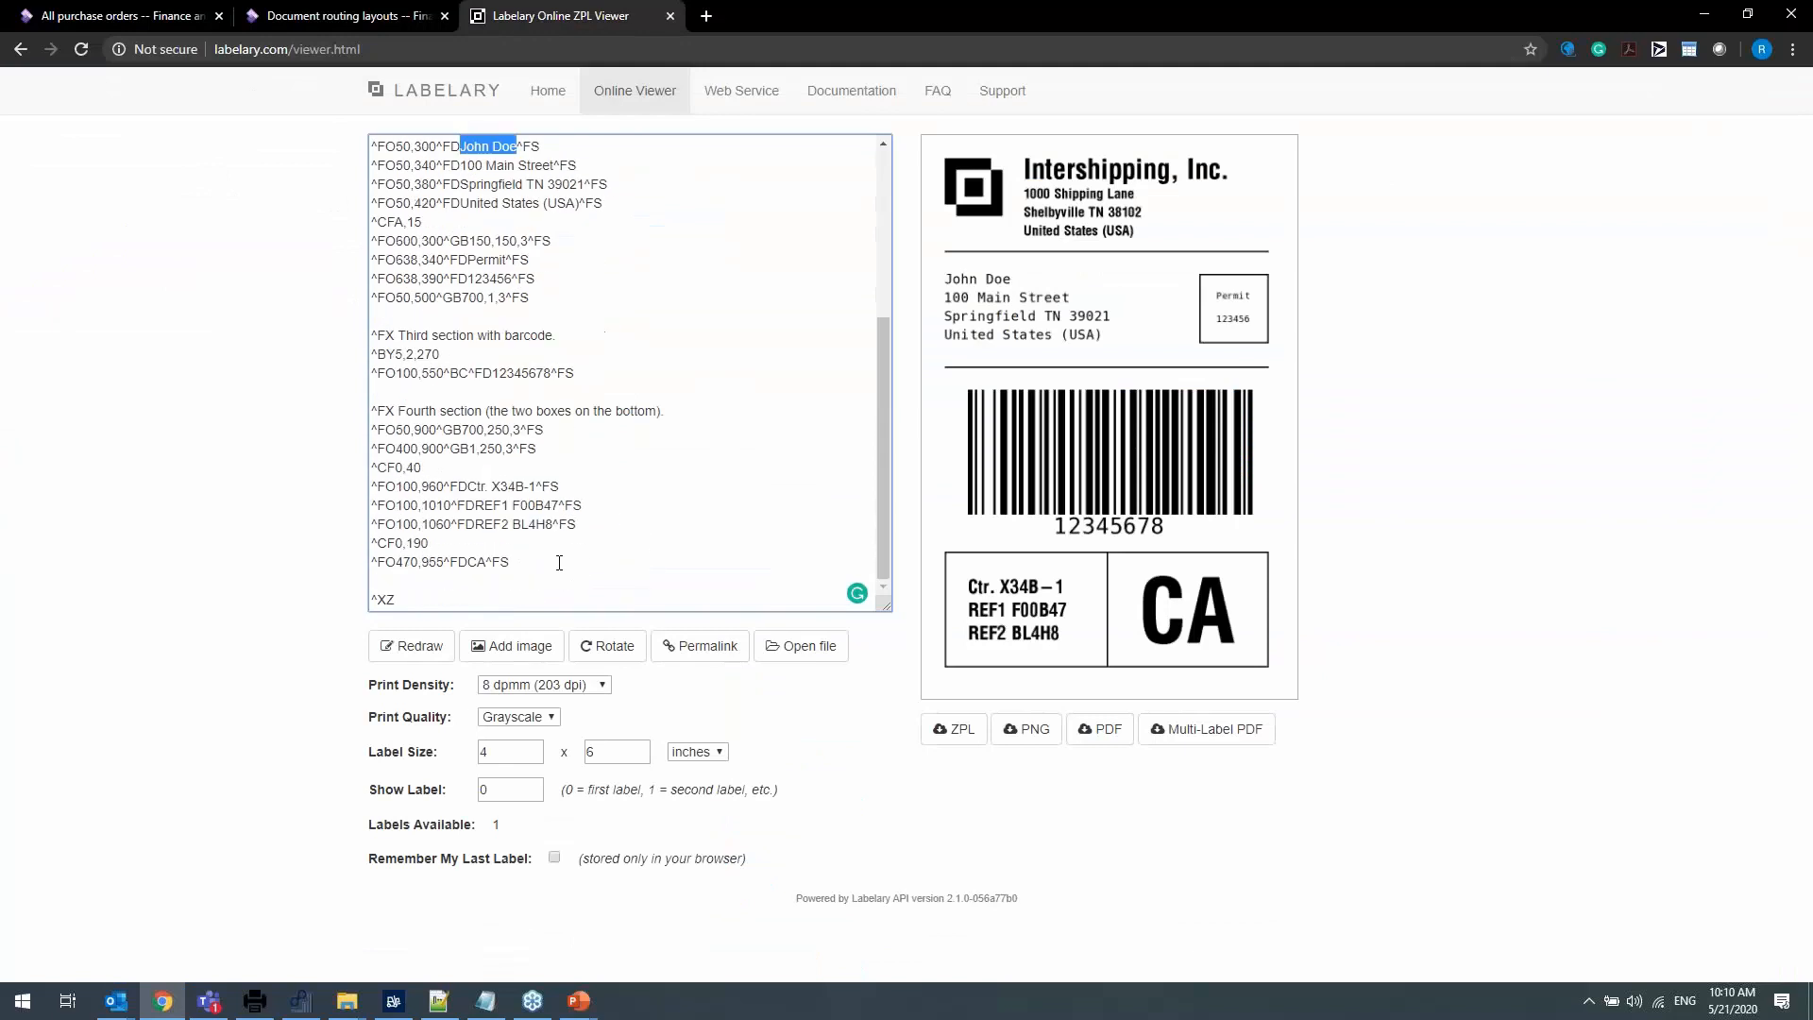
{"action": "left_click_drag", "start_coordinate": [460, 599], "coordinate": [257, 7]}
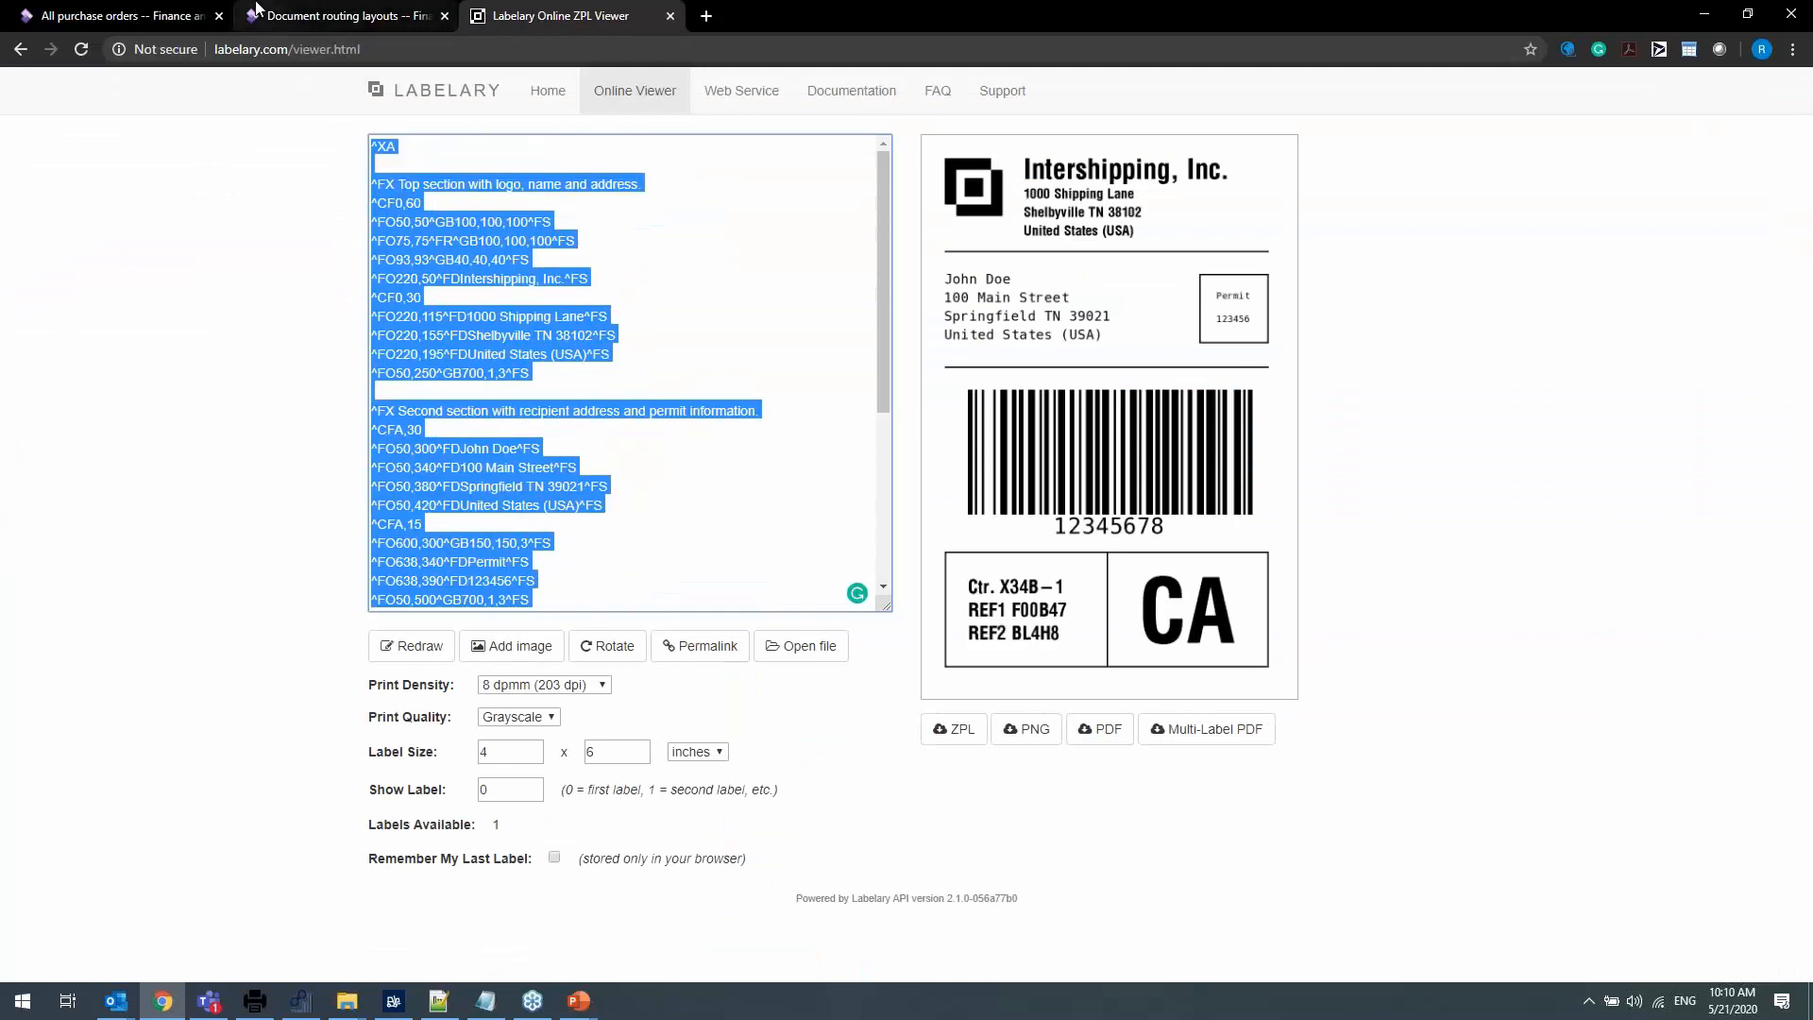
{"action": "key", "text": "ctrl+v"}
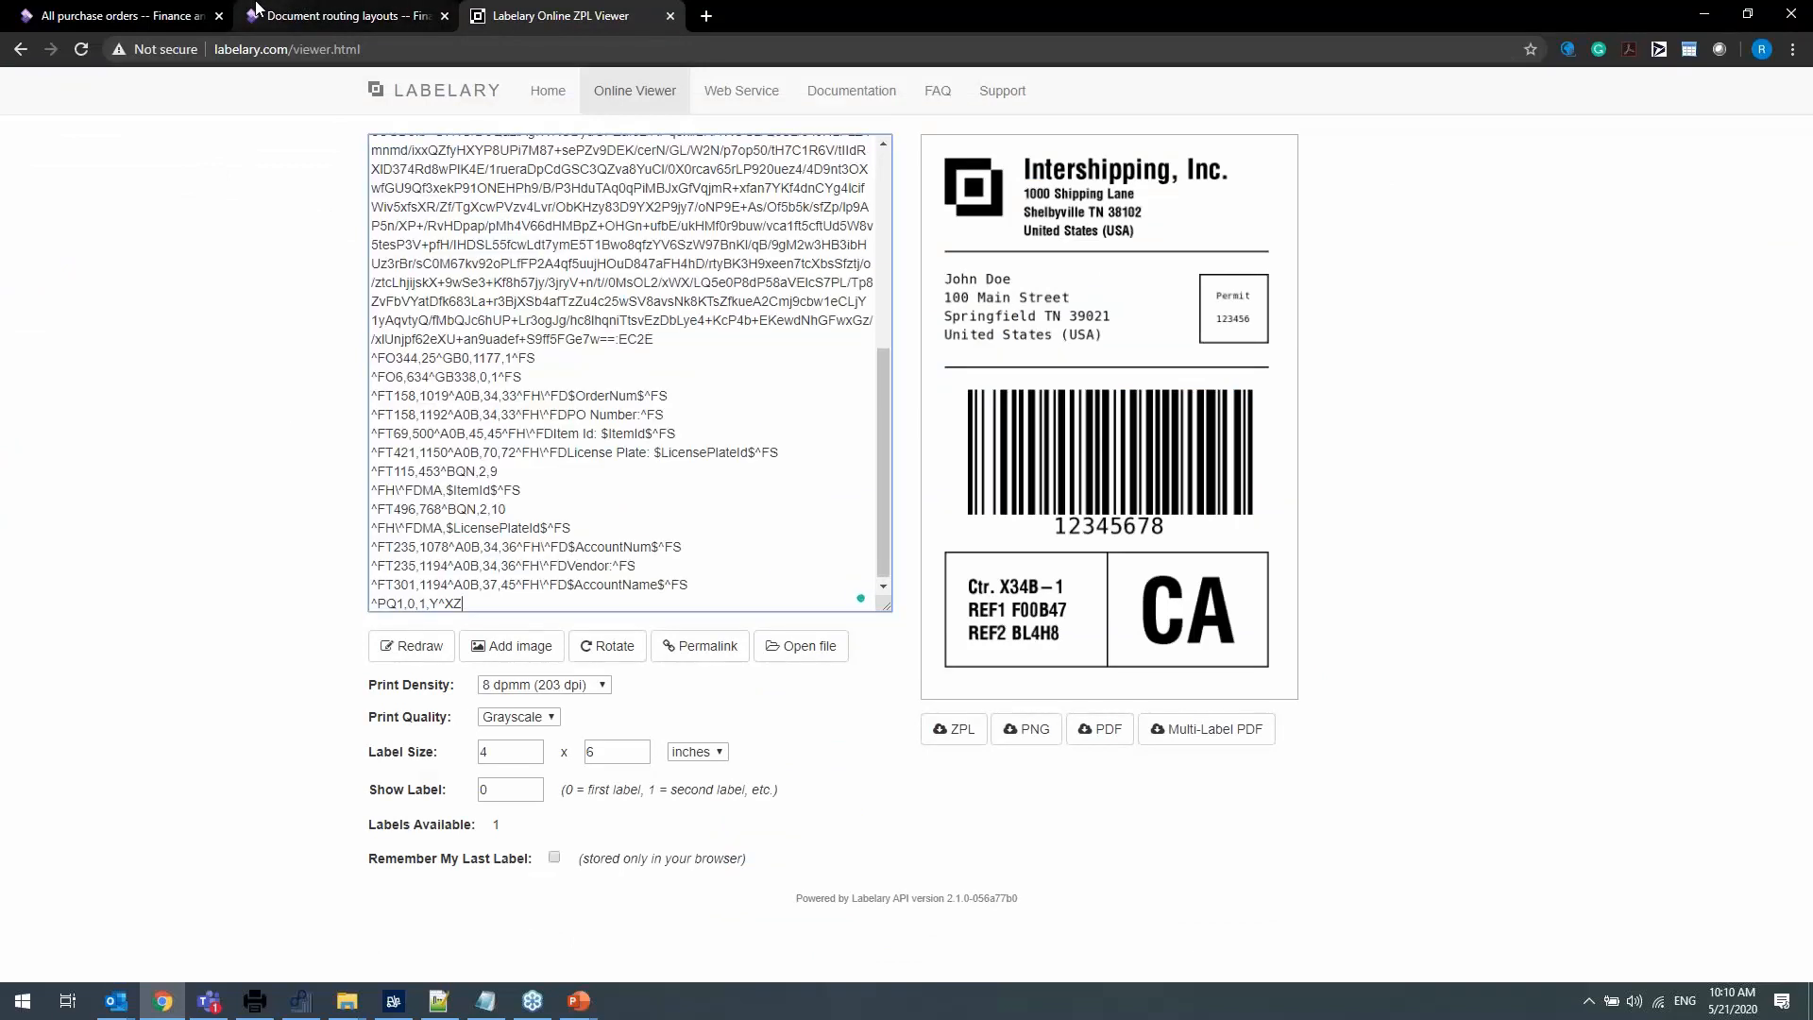
{"action": "left_click", "coordinate": [437, 648]}
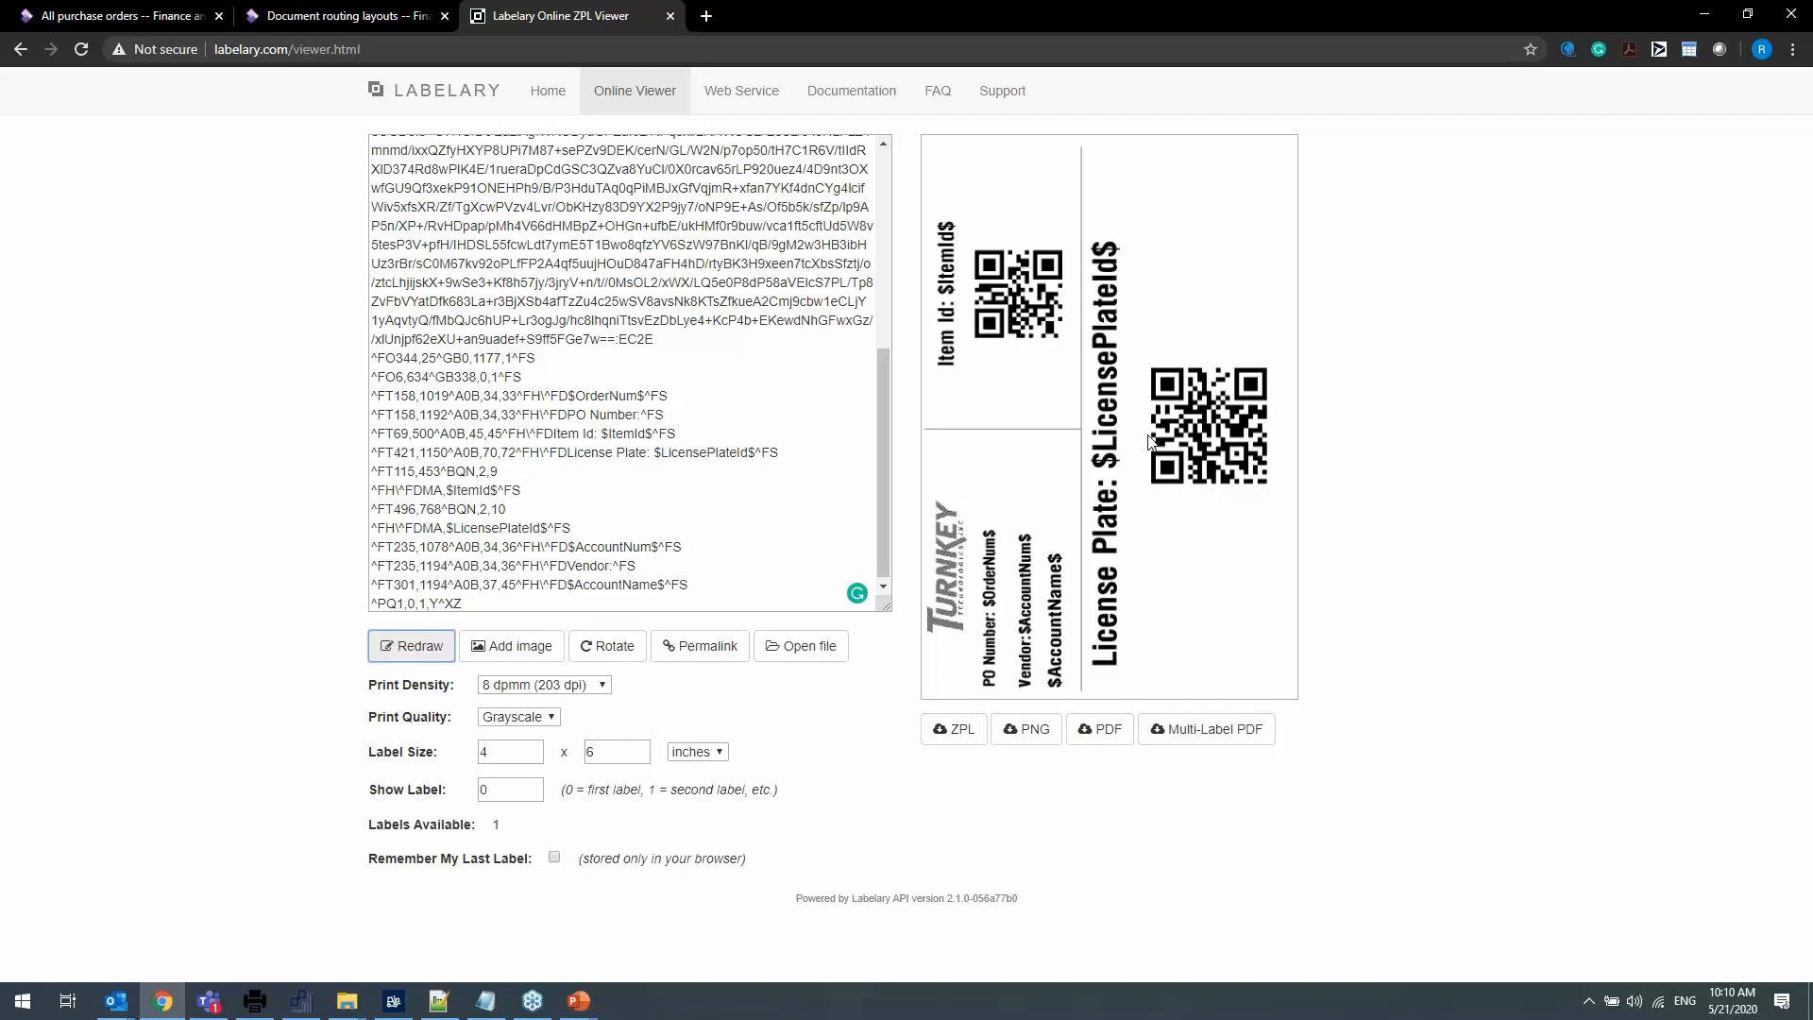
Return to the document routing layouts and review the PO_RECV code with its field placeholders.
{"action": "left_click", "coordinate": [343, 15]}
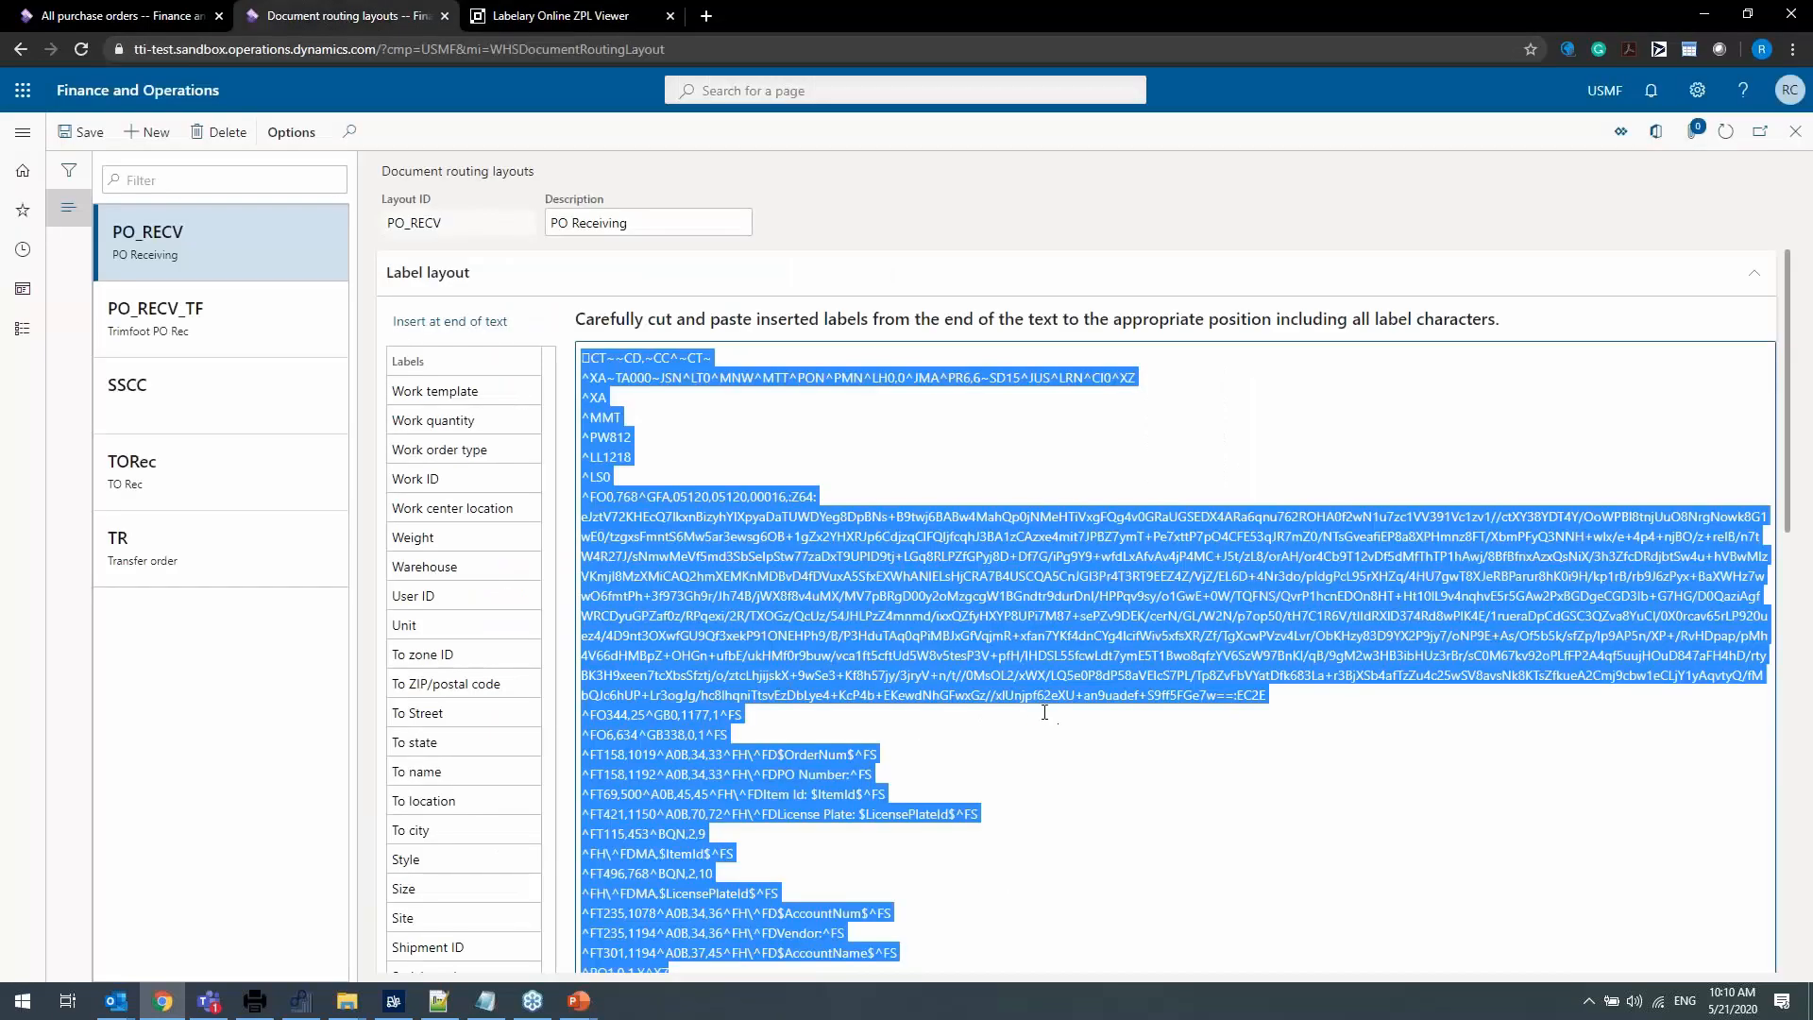
{"action": "scroll", "coordinate": [1042, 710], "scroll_direction": "down", "scroll_amount": 2}
{"action": "scroll", "coordinate": [1043, 710], "scroll_direction": "up", "scroll_amount": 1}
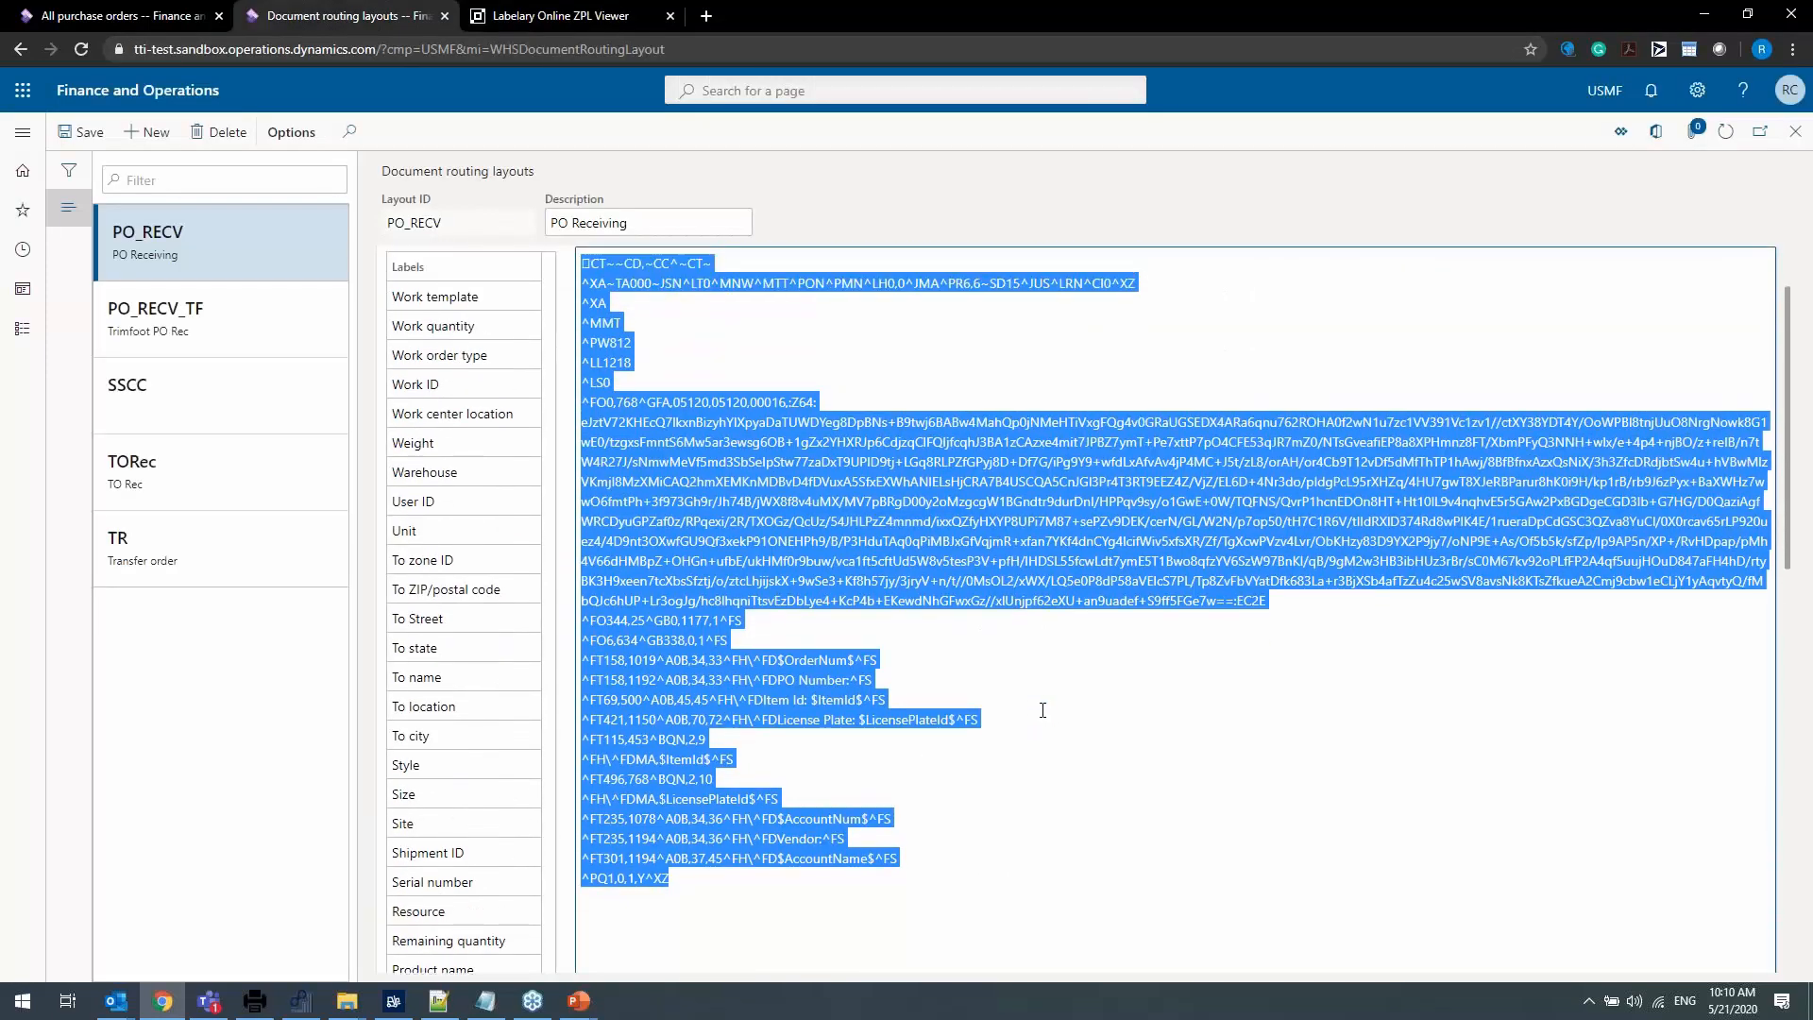
{"action": "scroll", "coordinate": [1043, 710], "scroll_direction": "down", "scroll_amount": 1}
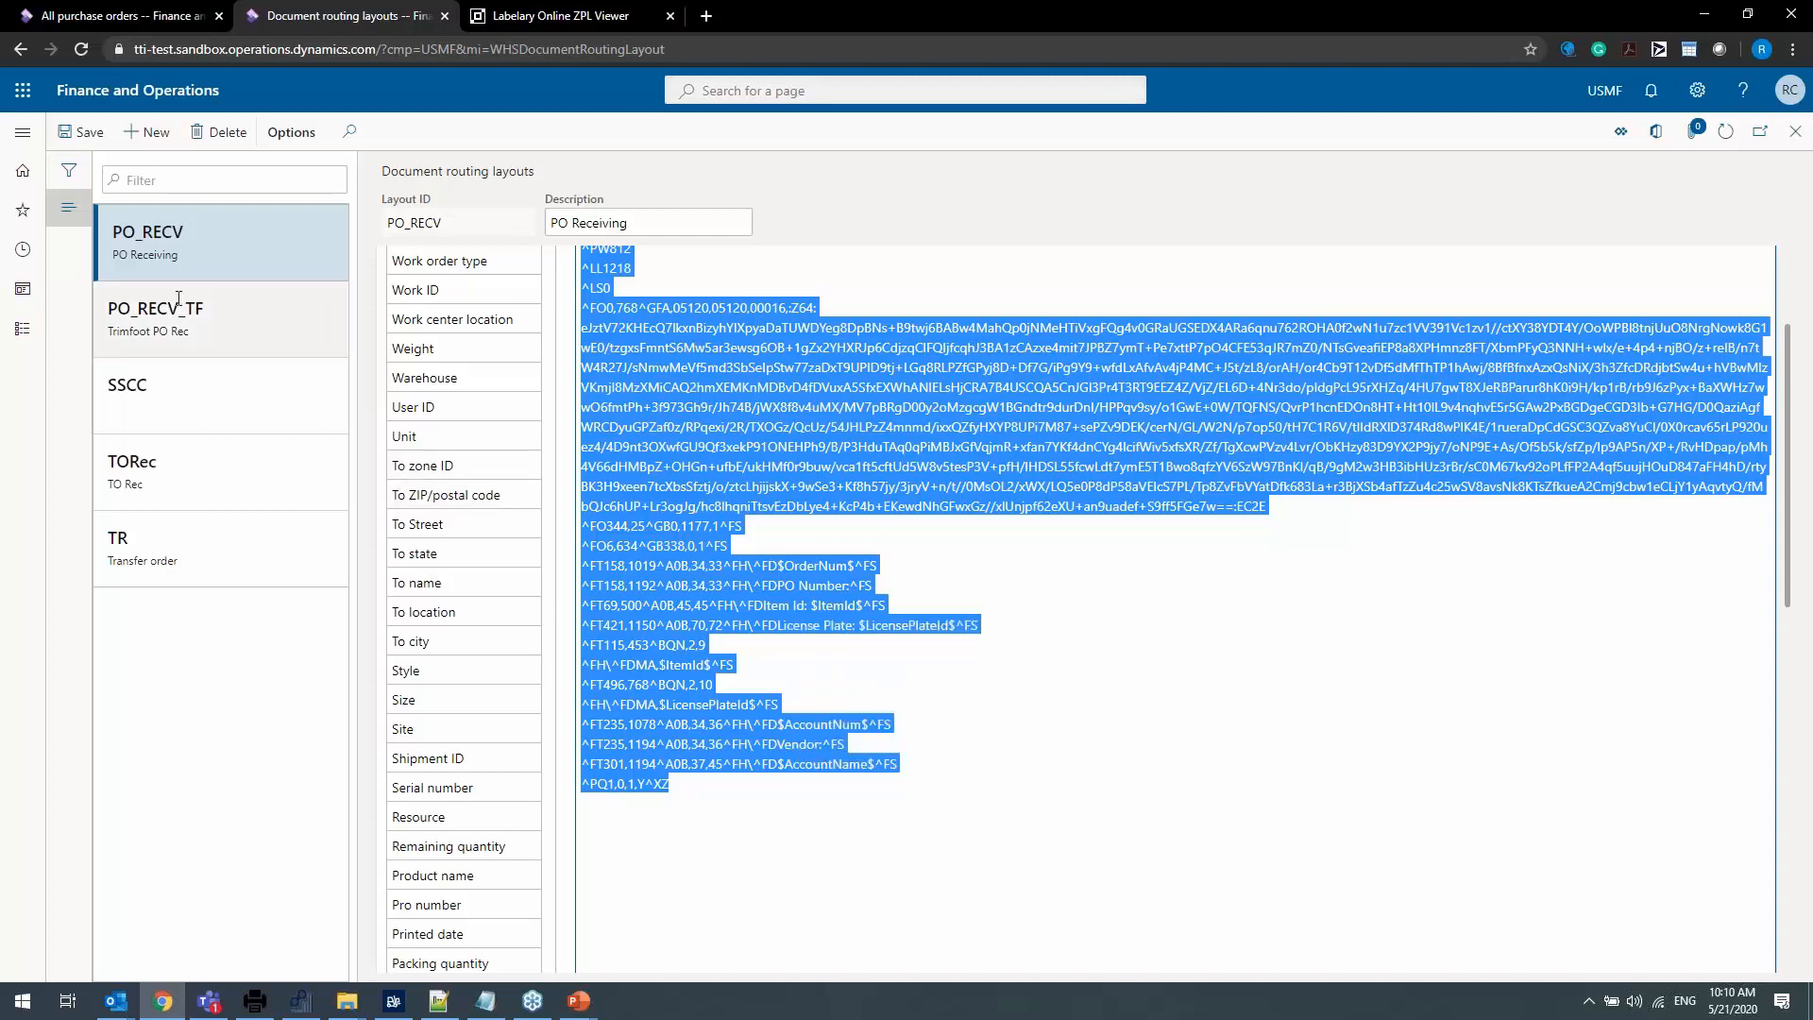
Open the Document routing page and compare the printers and layouts of the PO Receiving and PO Receiving 24 purchase order routings.
{"action": "left_click", "coordinate": [20, 138]}
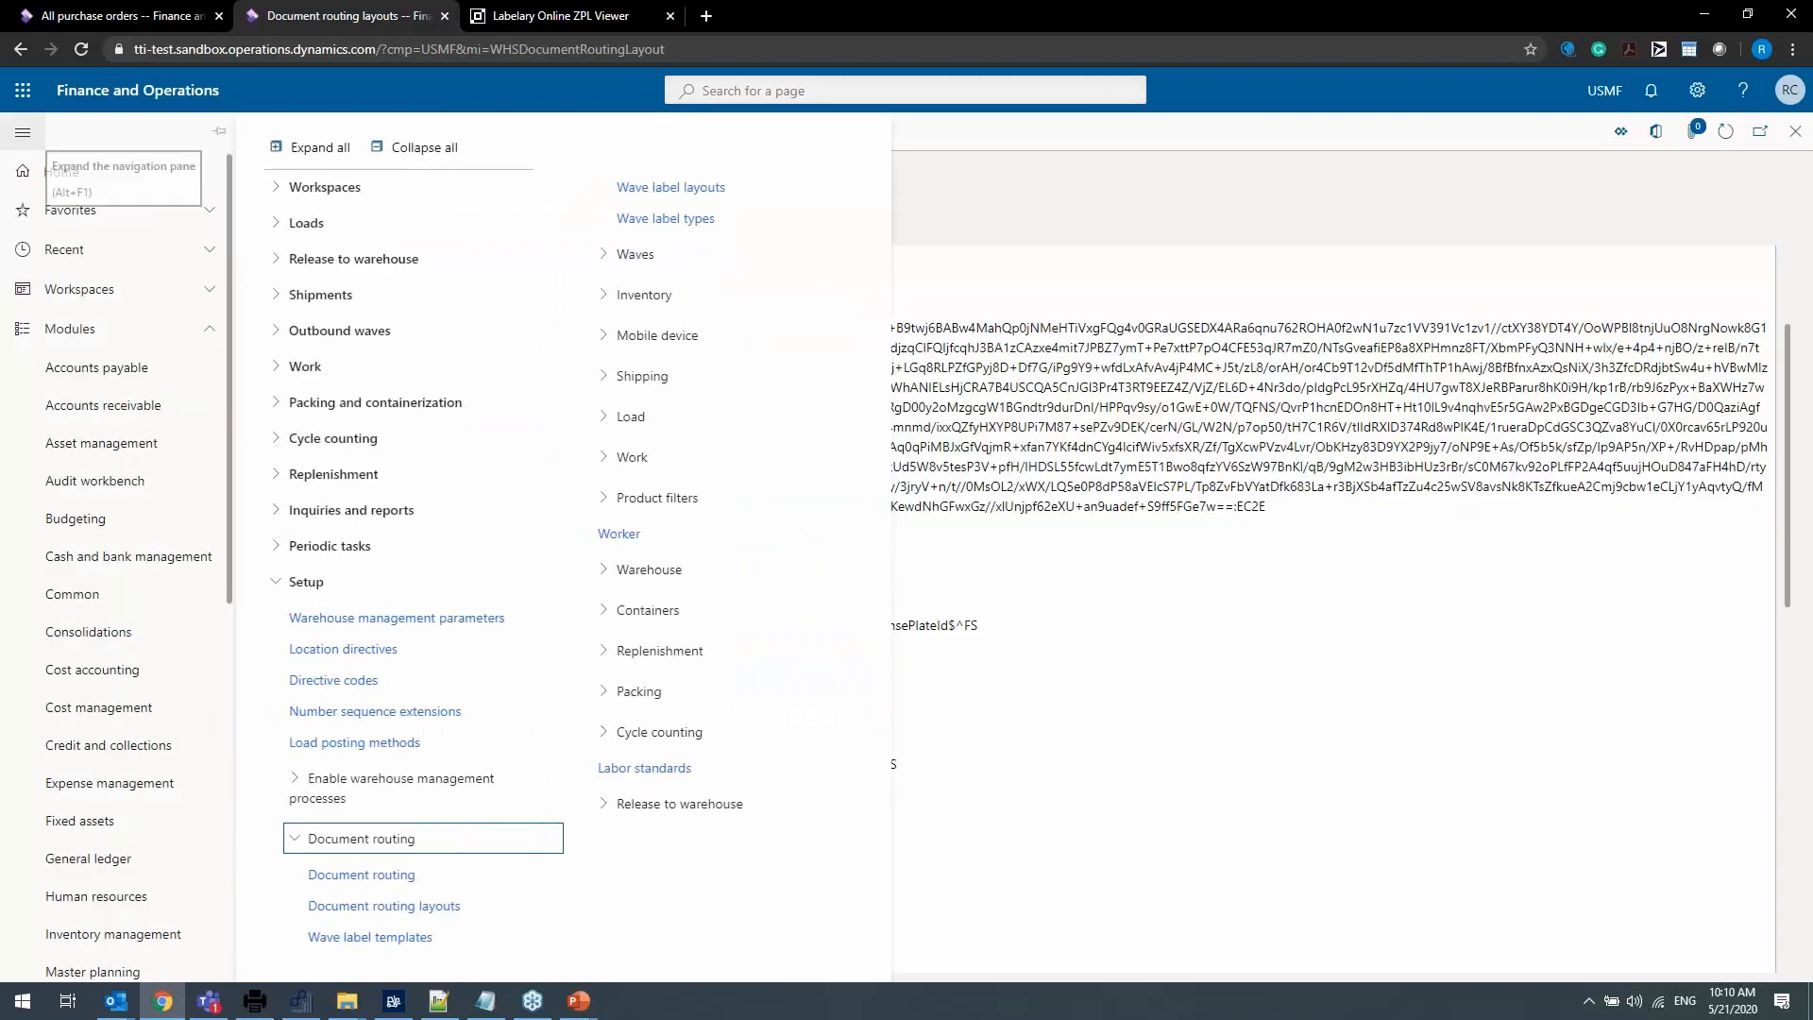
{"action": "left_click", "coordinate": [379, 888]}
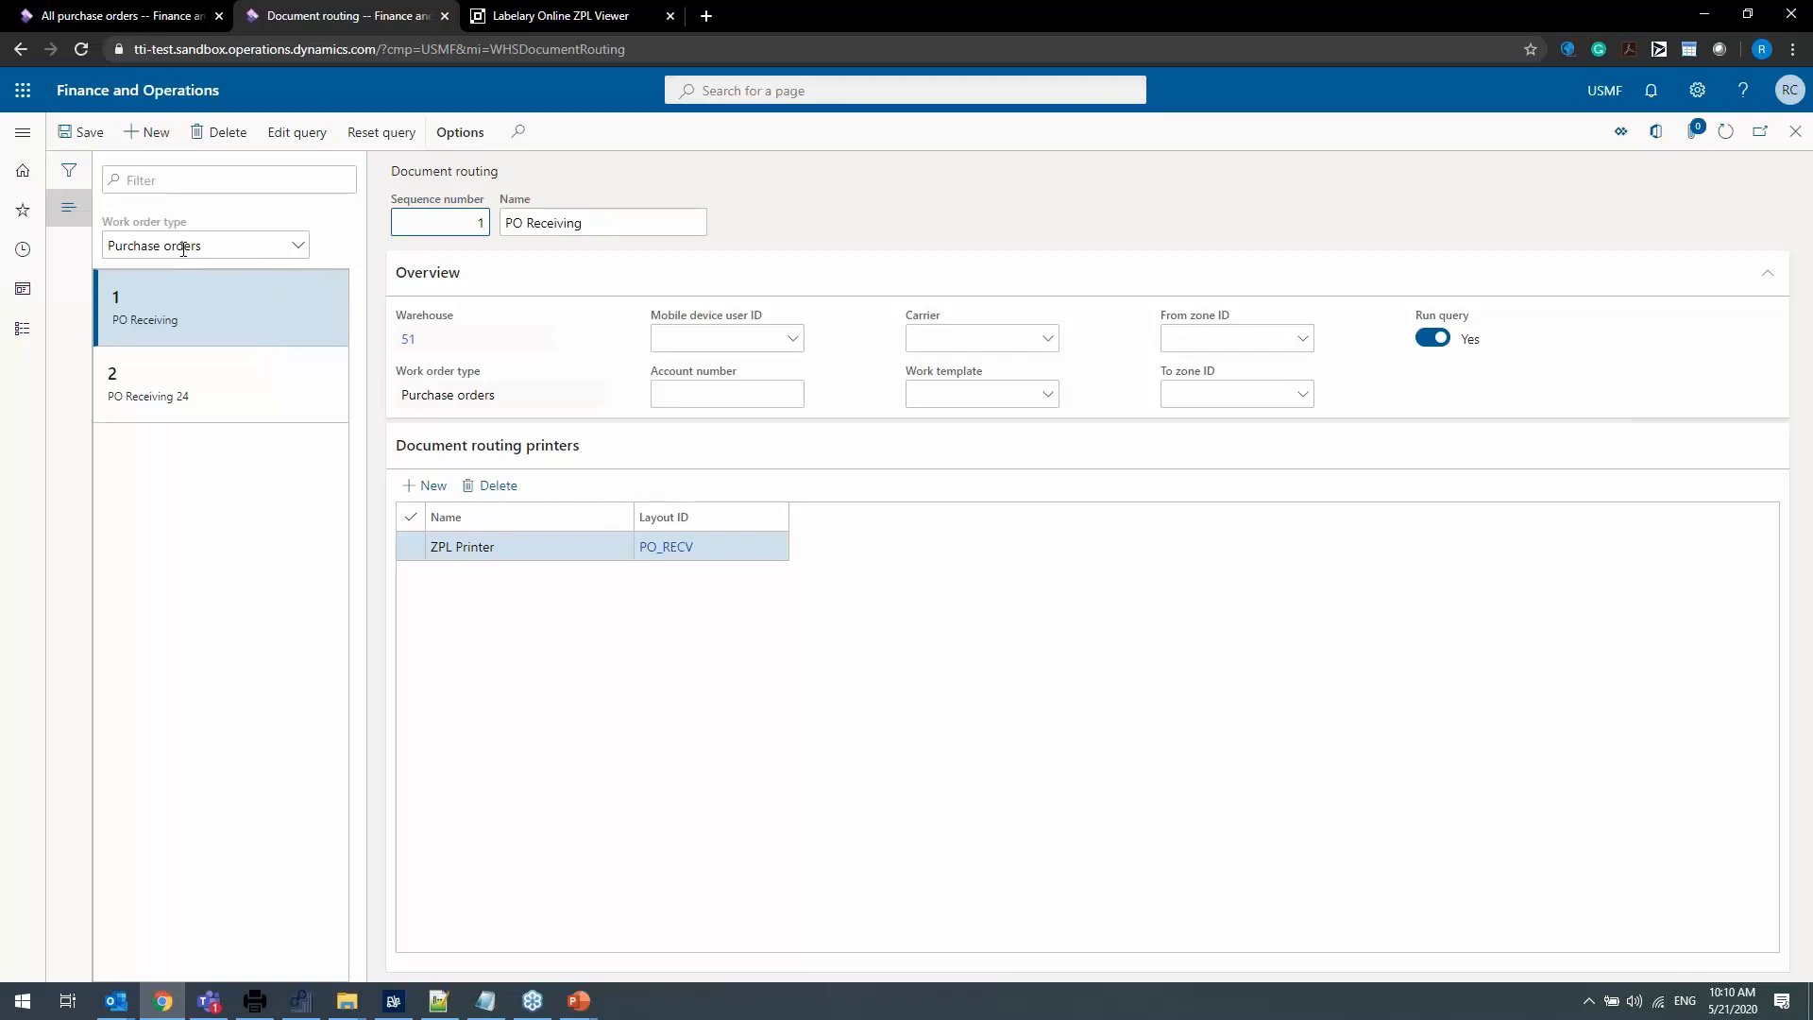
{"action": "left_click", "coordinate": [218, 373]}
{"action": "left_click", "coordinate": [233, 321]}
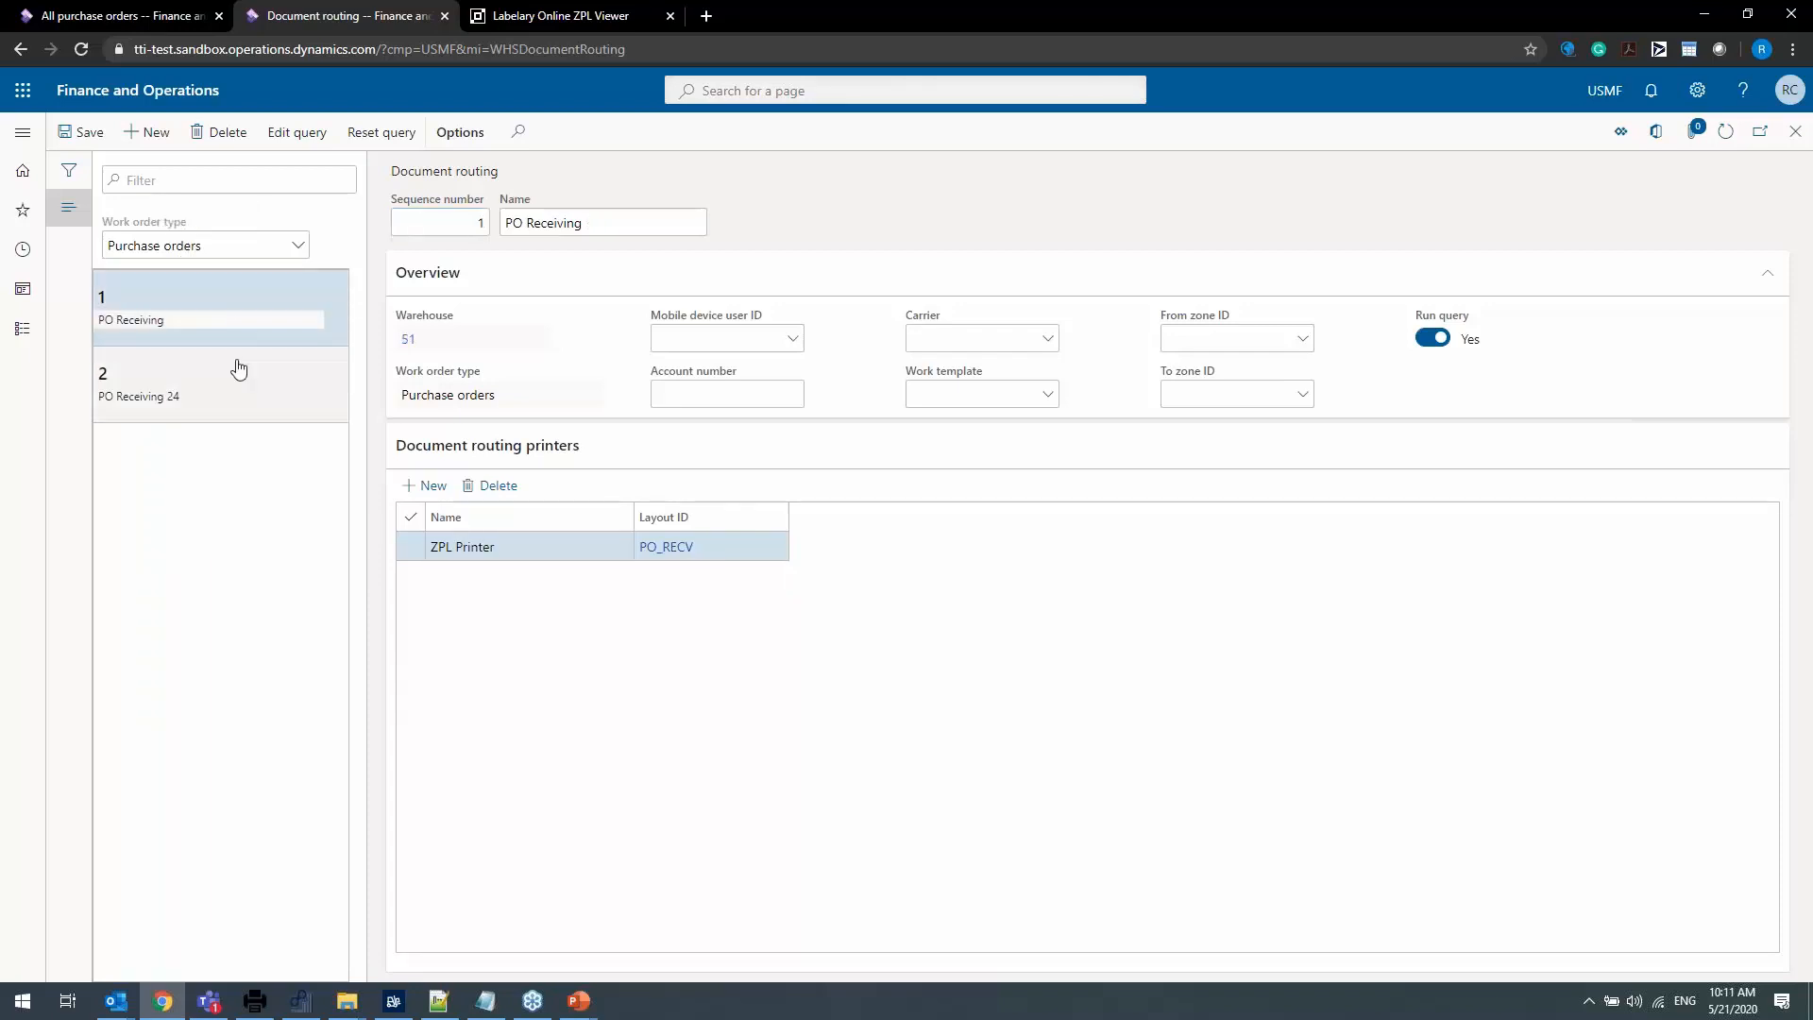
{"action": "left_click", "coordinate": [212, 393]}
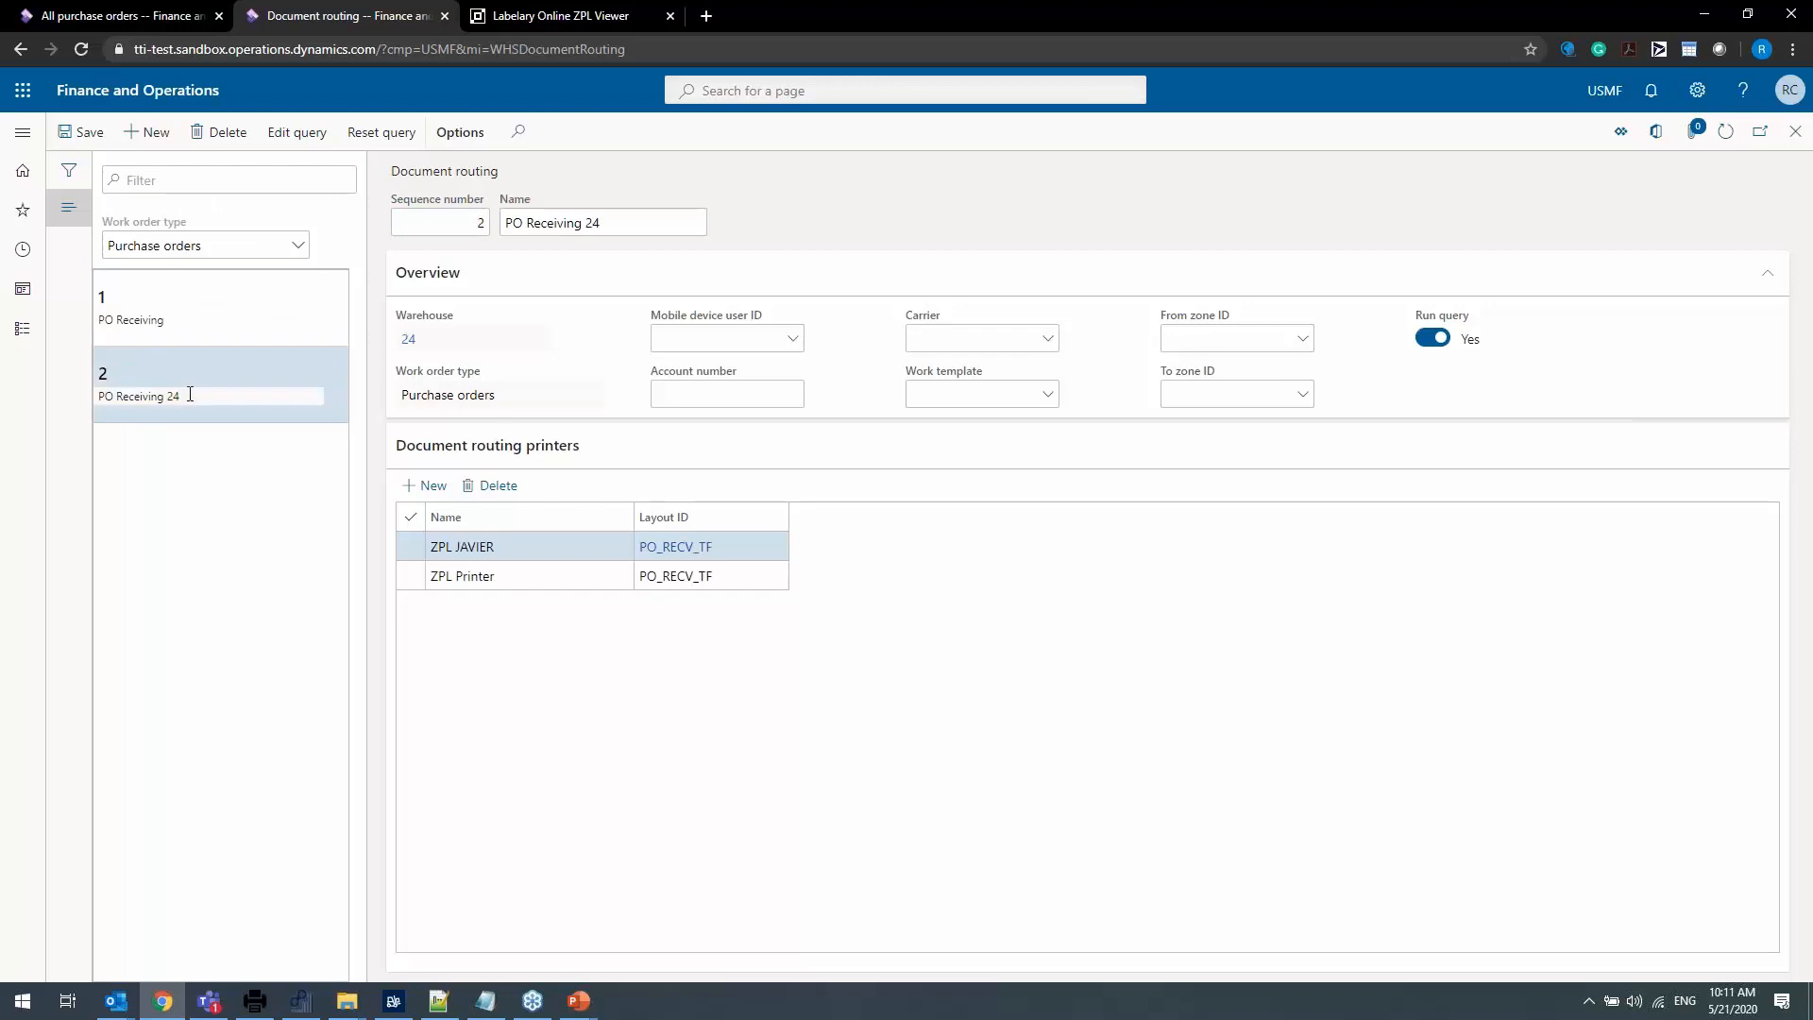
{"action": "left_click", "coordinate": [199, 338]}
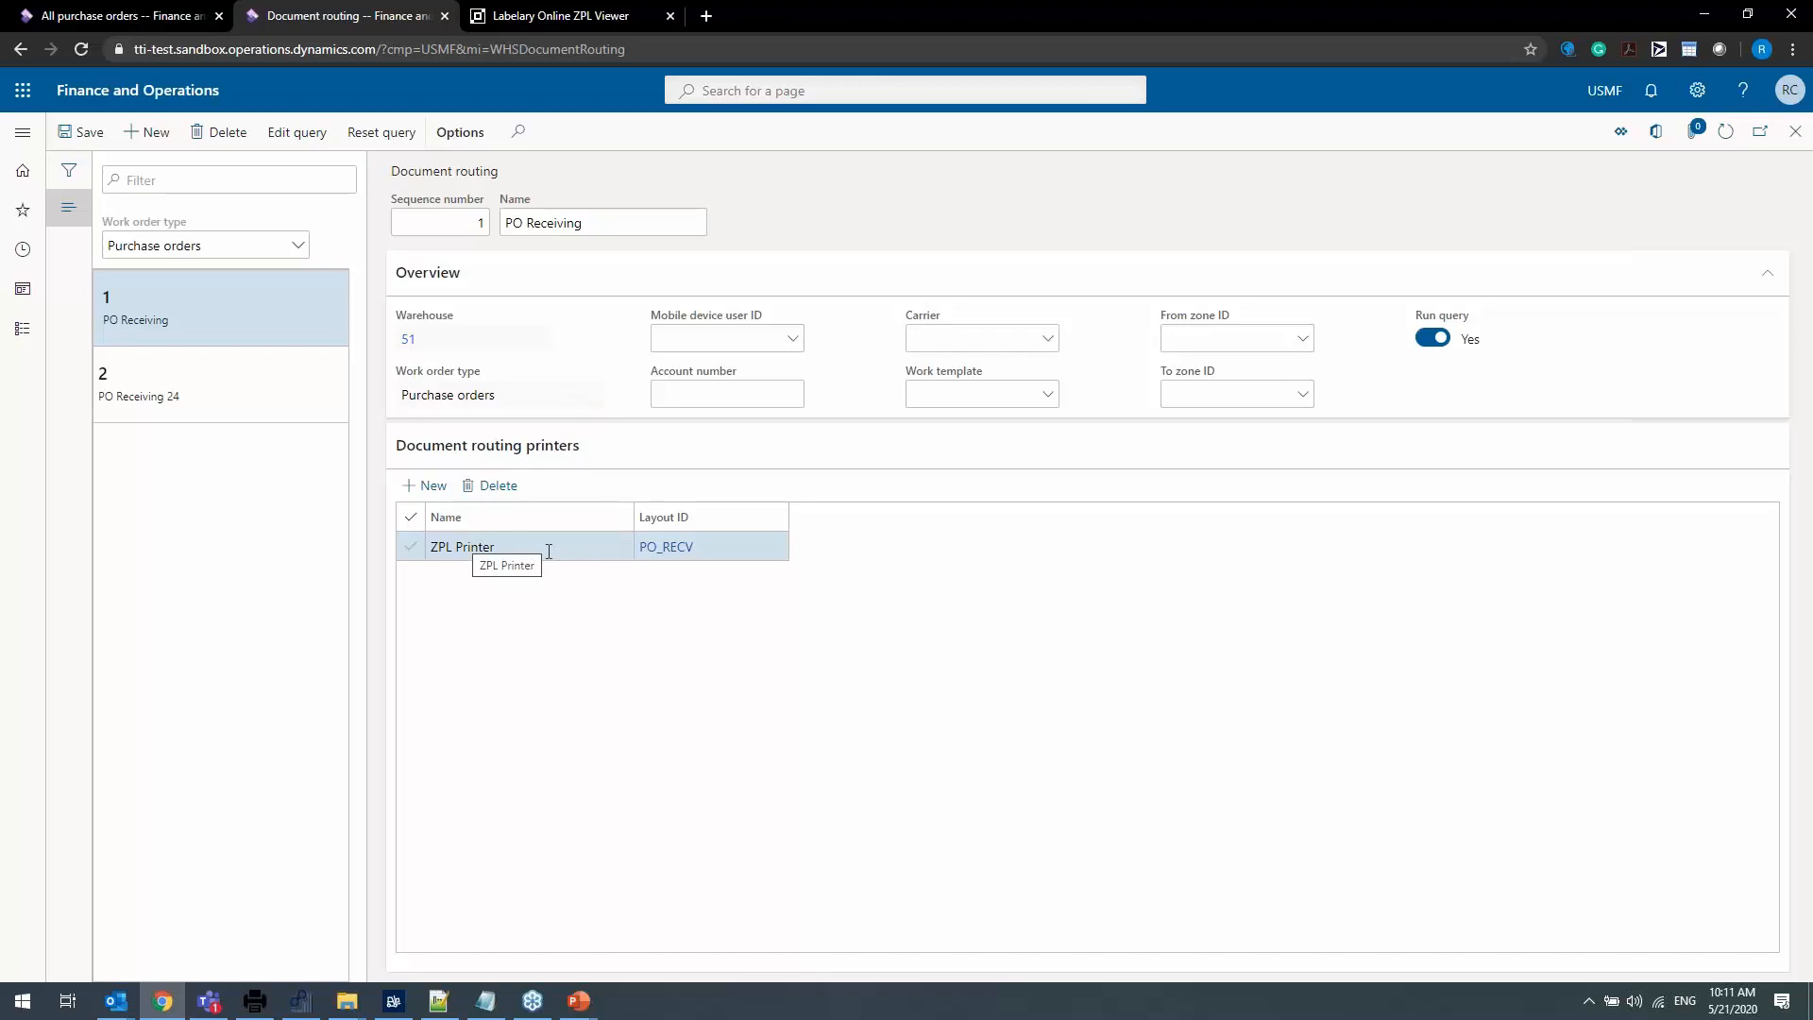
{"action": "left_click_drag", "start_coordinate": [560, 552], "coordinate": [435, 550]}
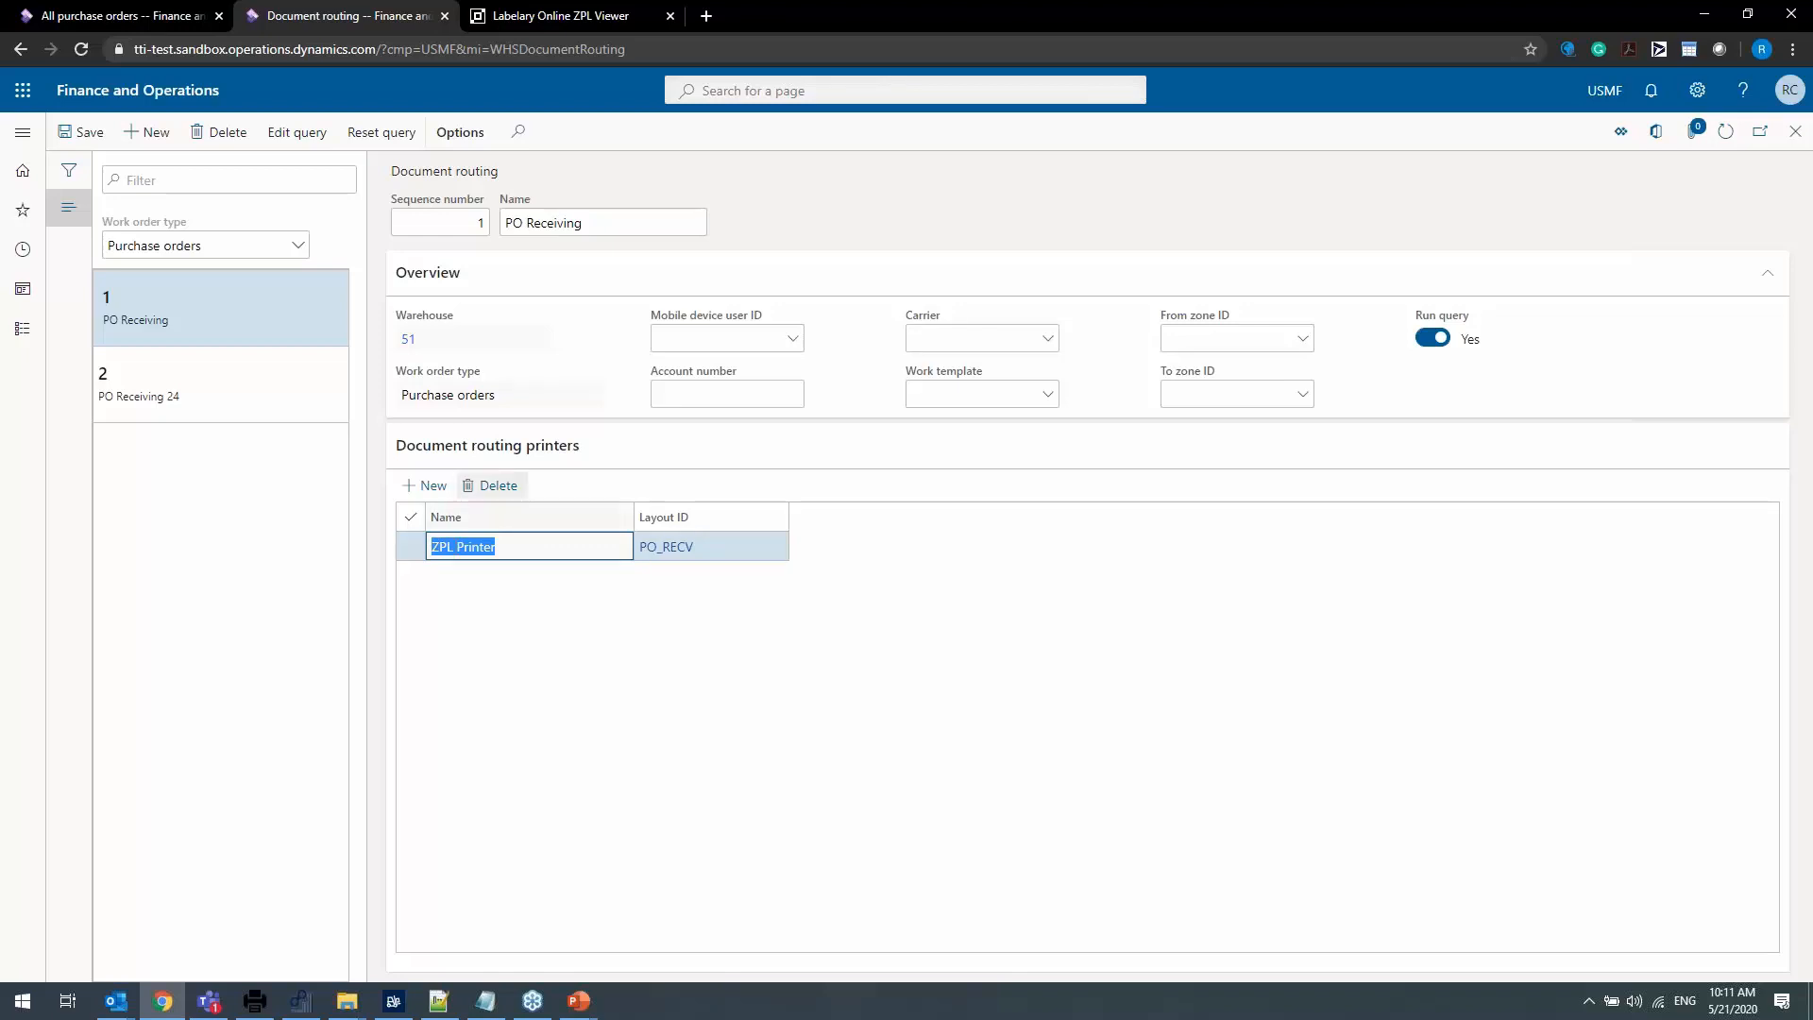
Try adding the RICOH MP by Training Room printer to the PO Receiving routing and delete the unfinished line.
{"action": "left_click", "coordinate": [425, 485]}
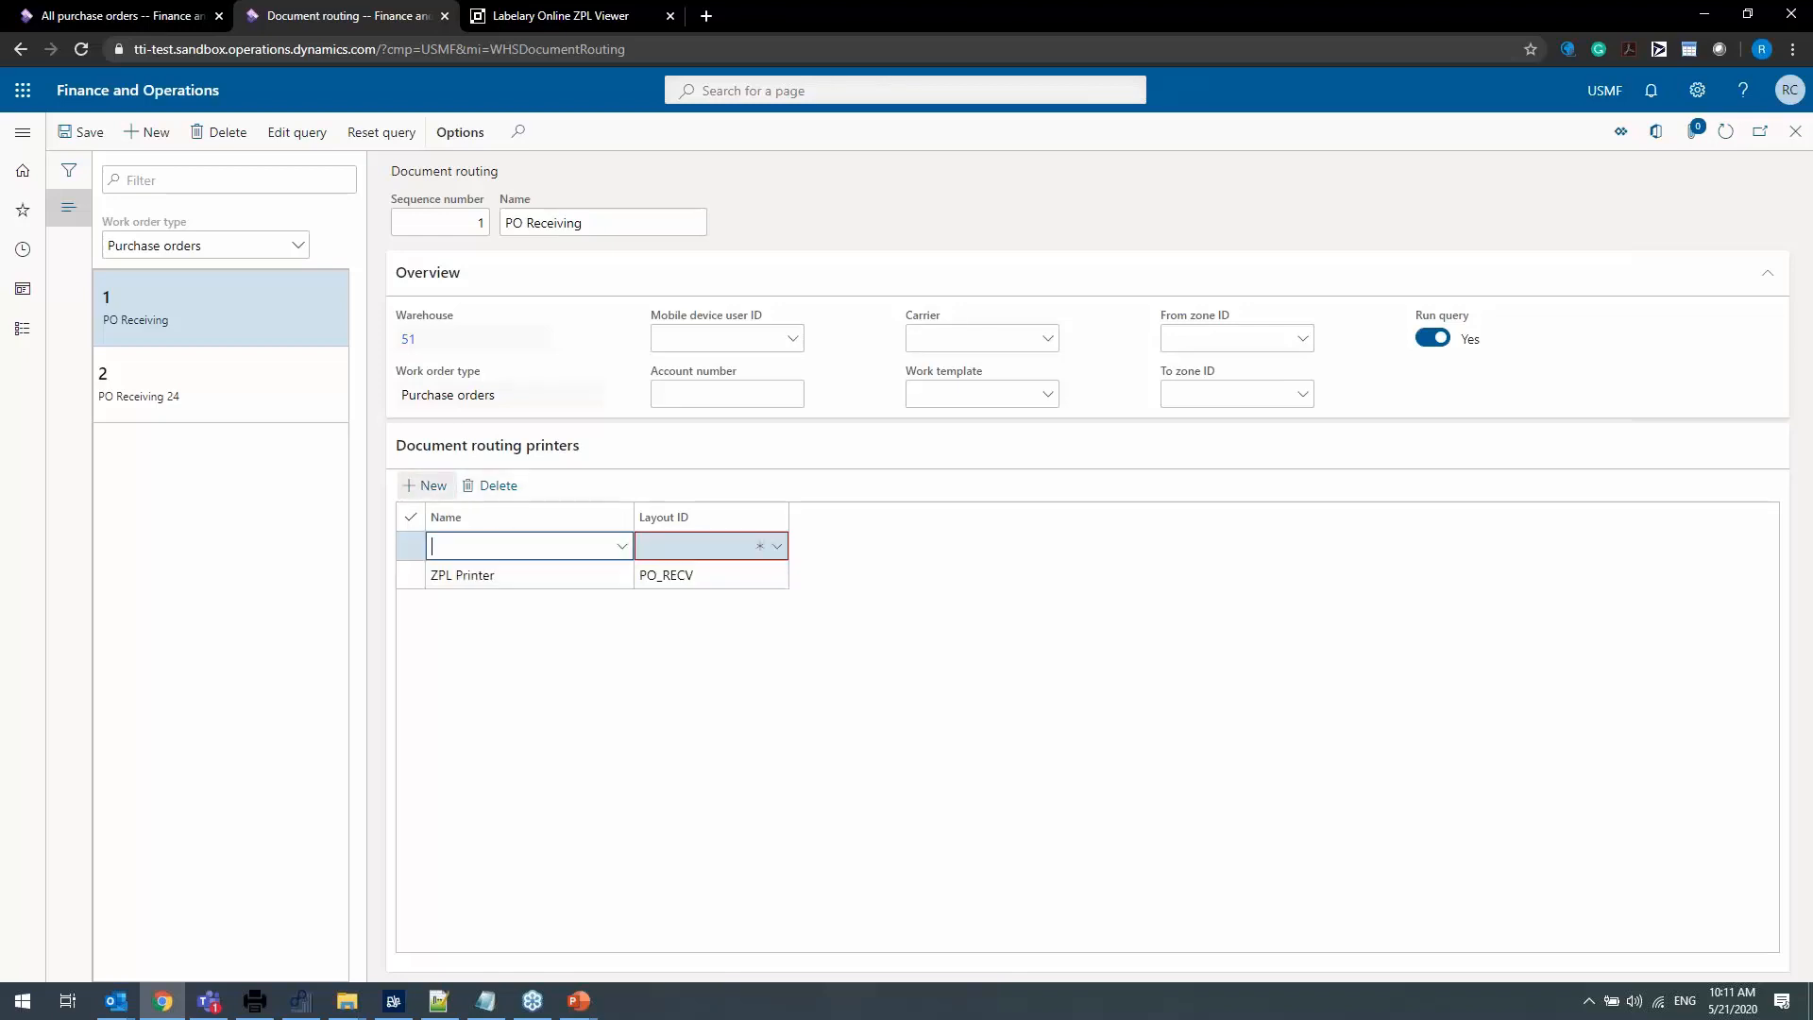
{"action": "left_click", "coordinate": [622, 547]}
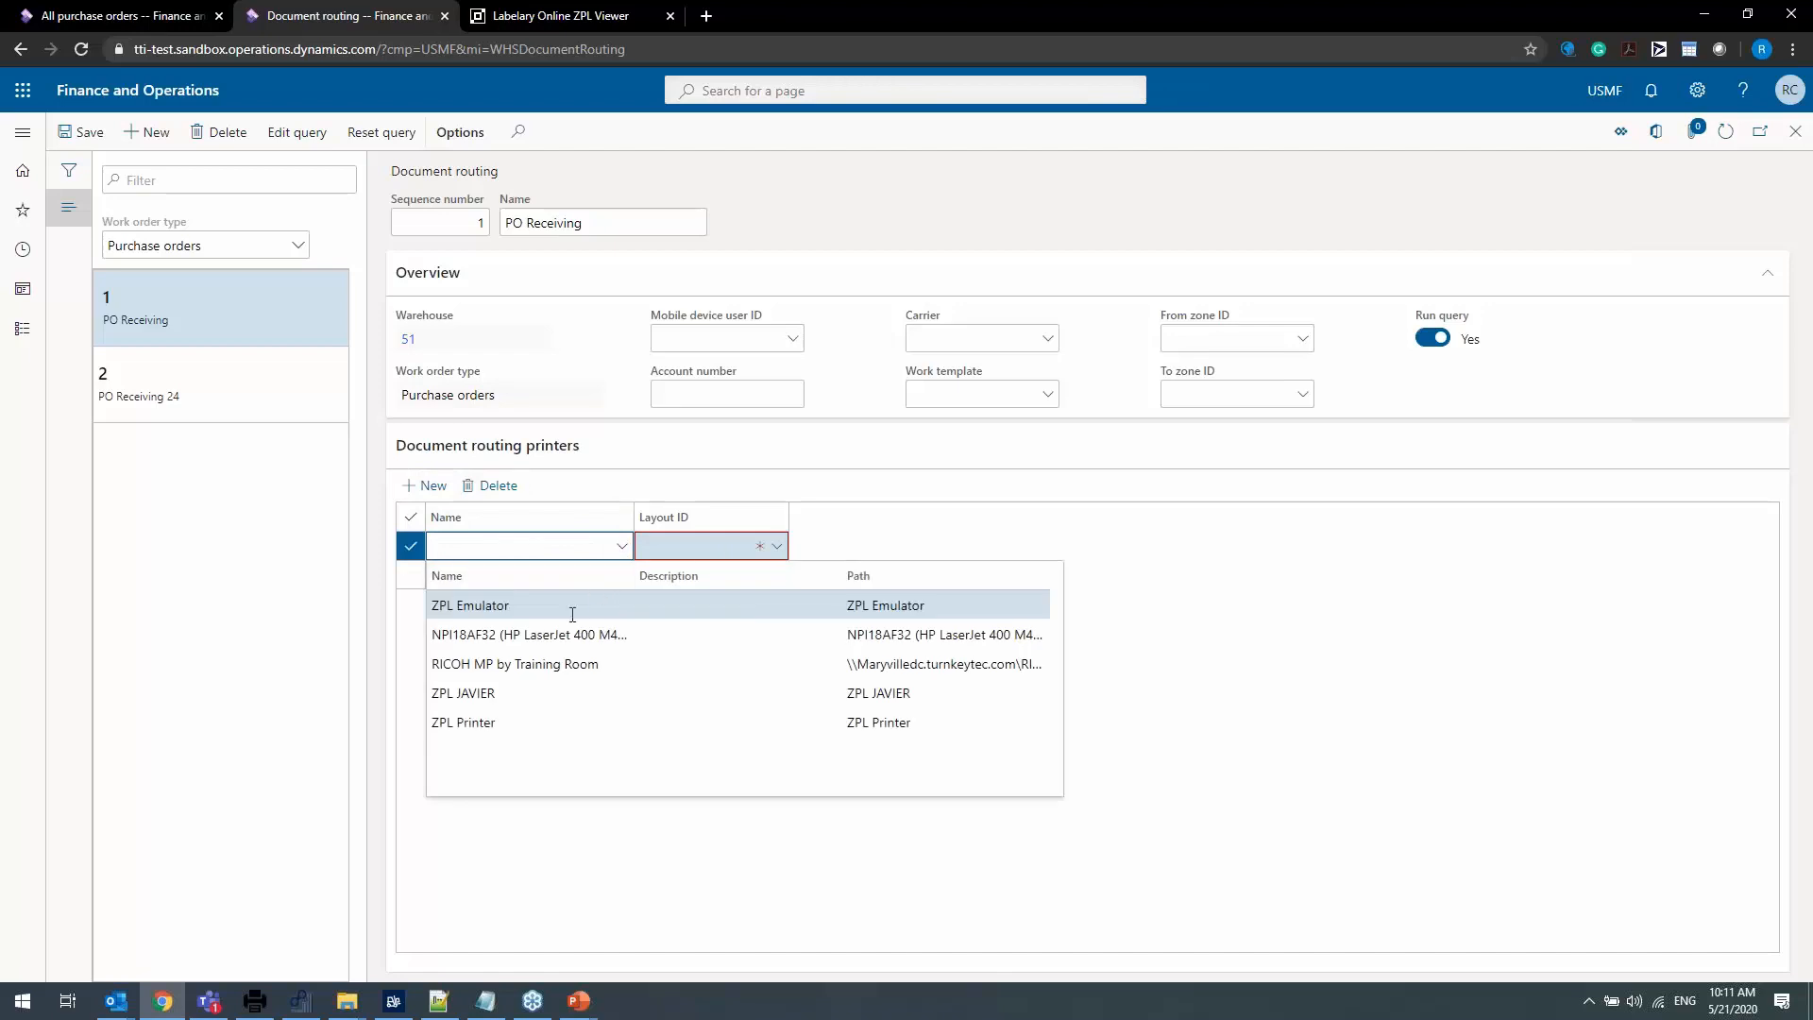
{"action": "left_click", "coordinate": [536, 664]}
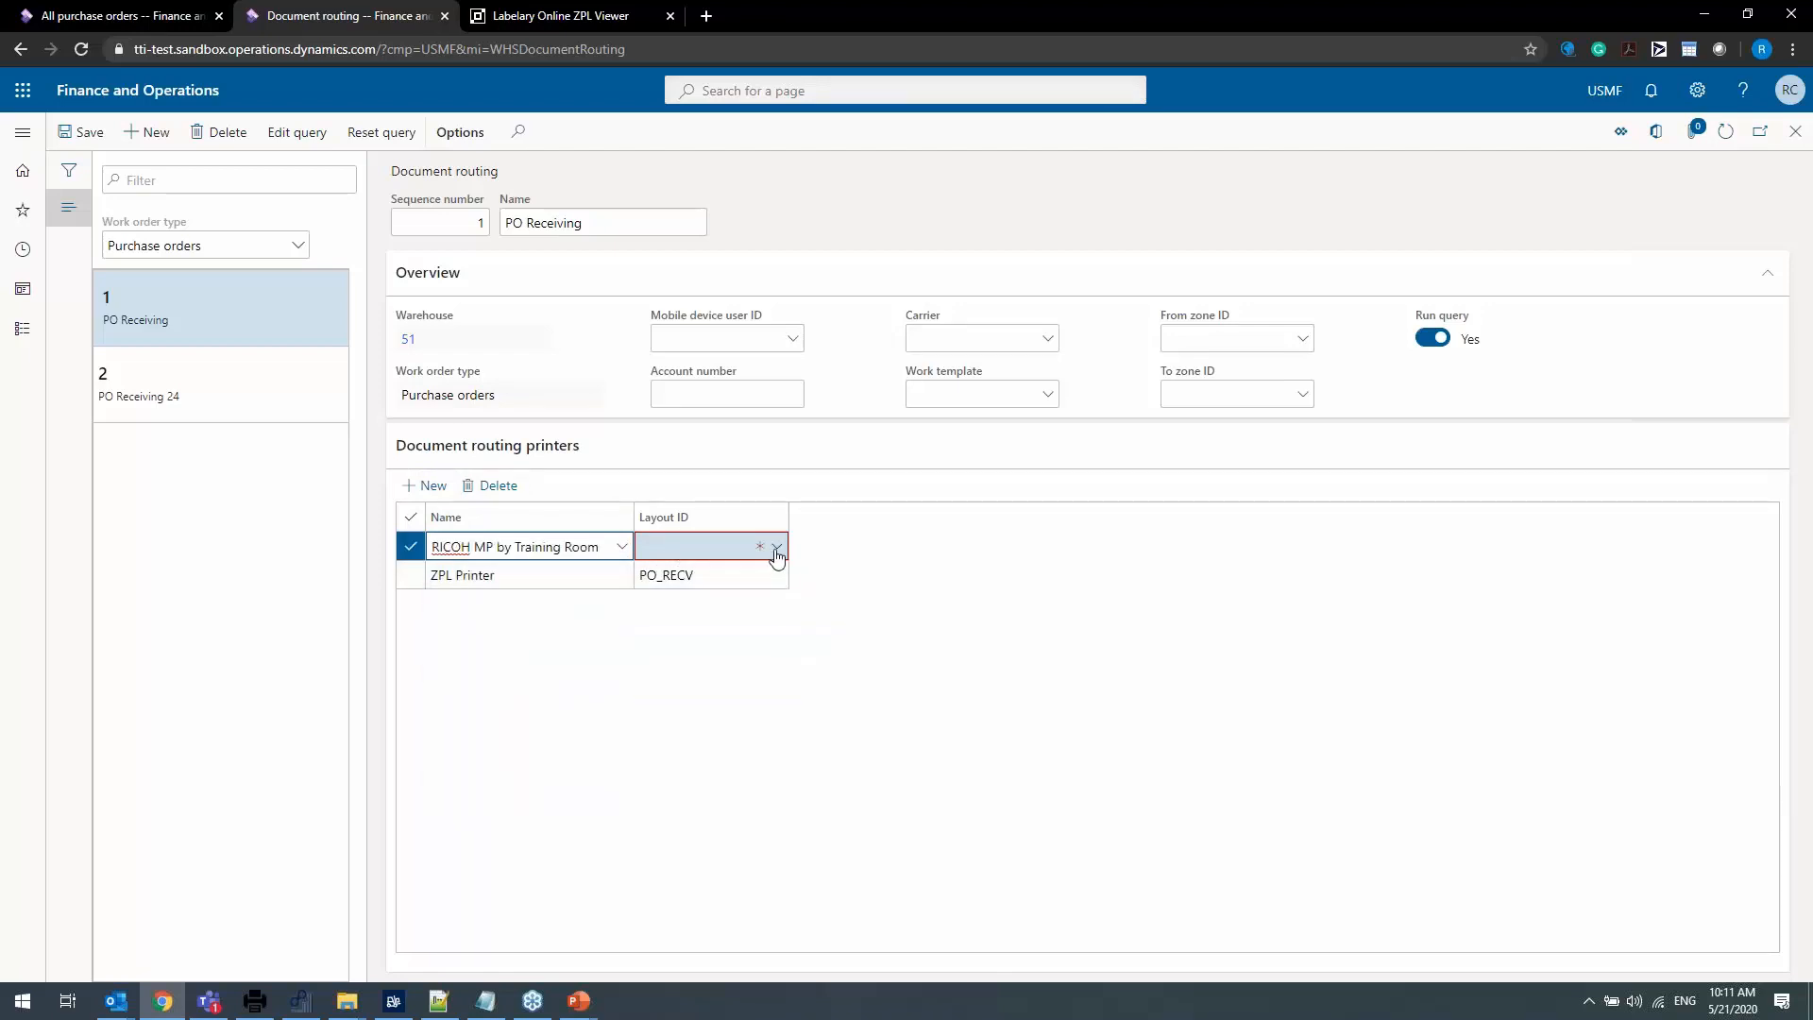
{"action": "left_click", "coordinate": [778, 547]}
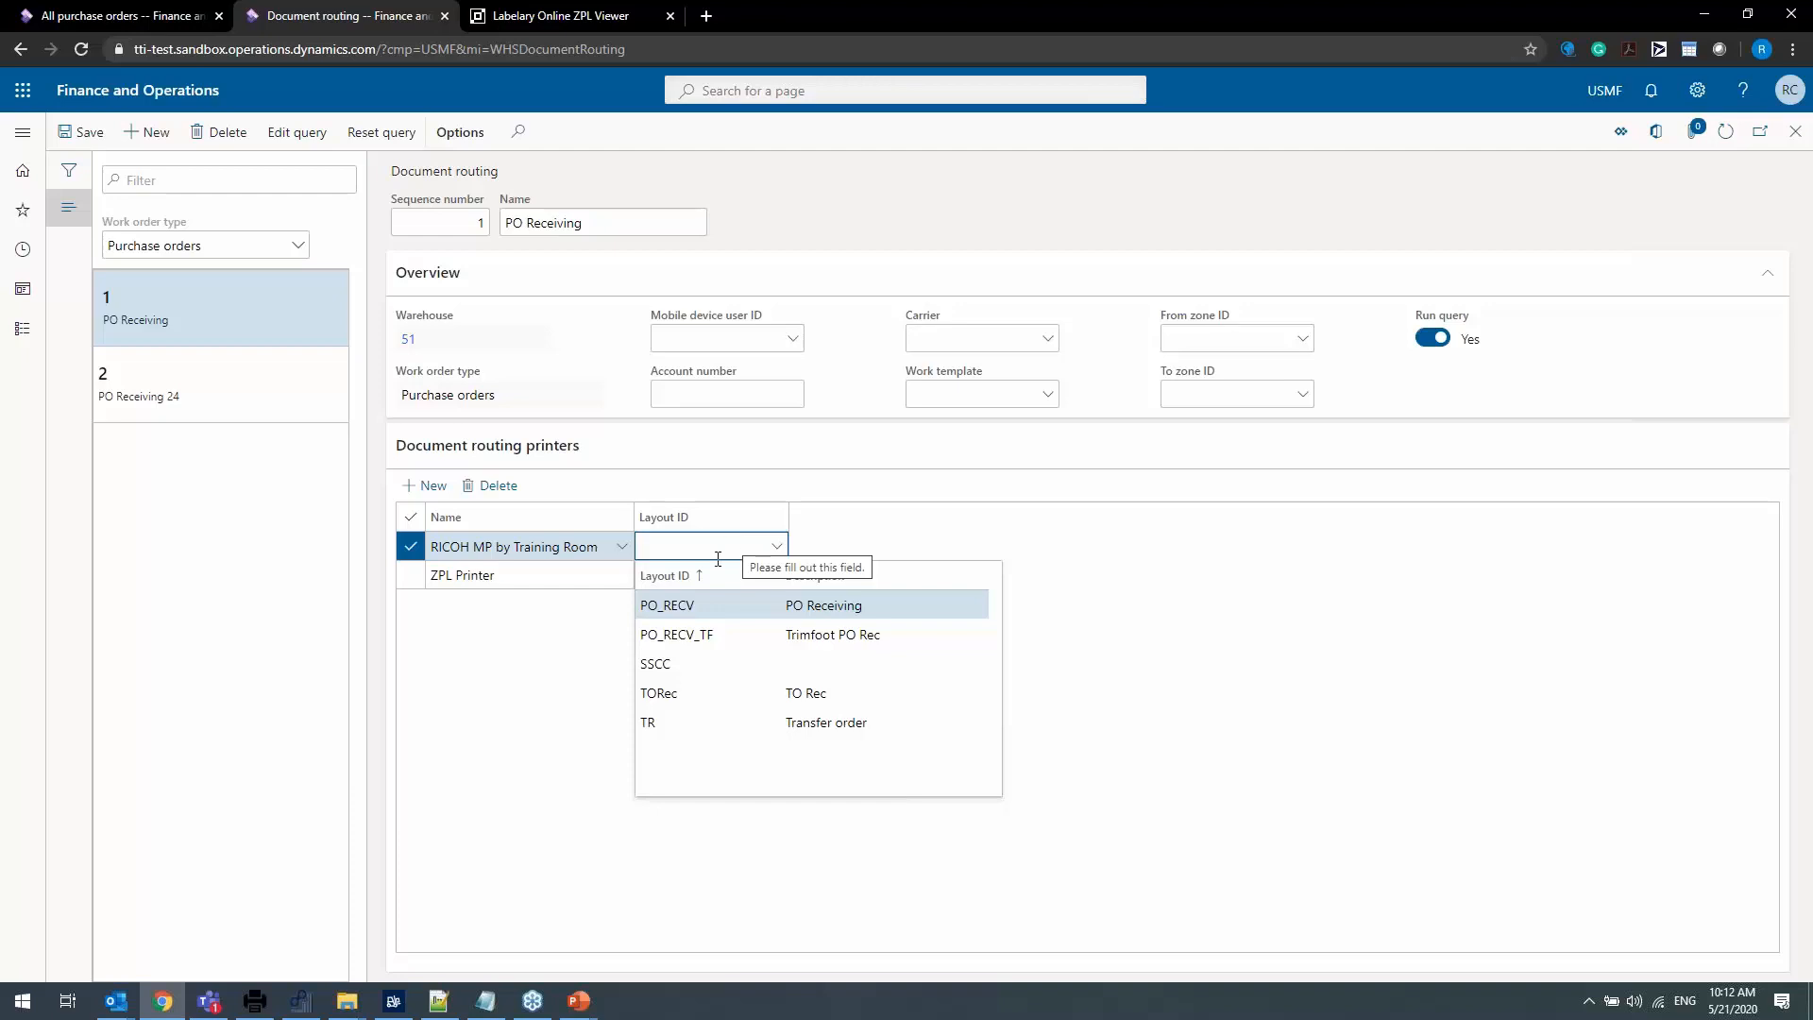
{"action": "left_click", "coordinate": [483, 584]}
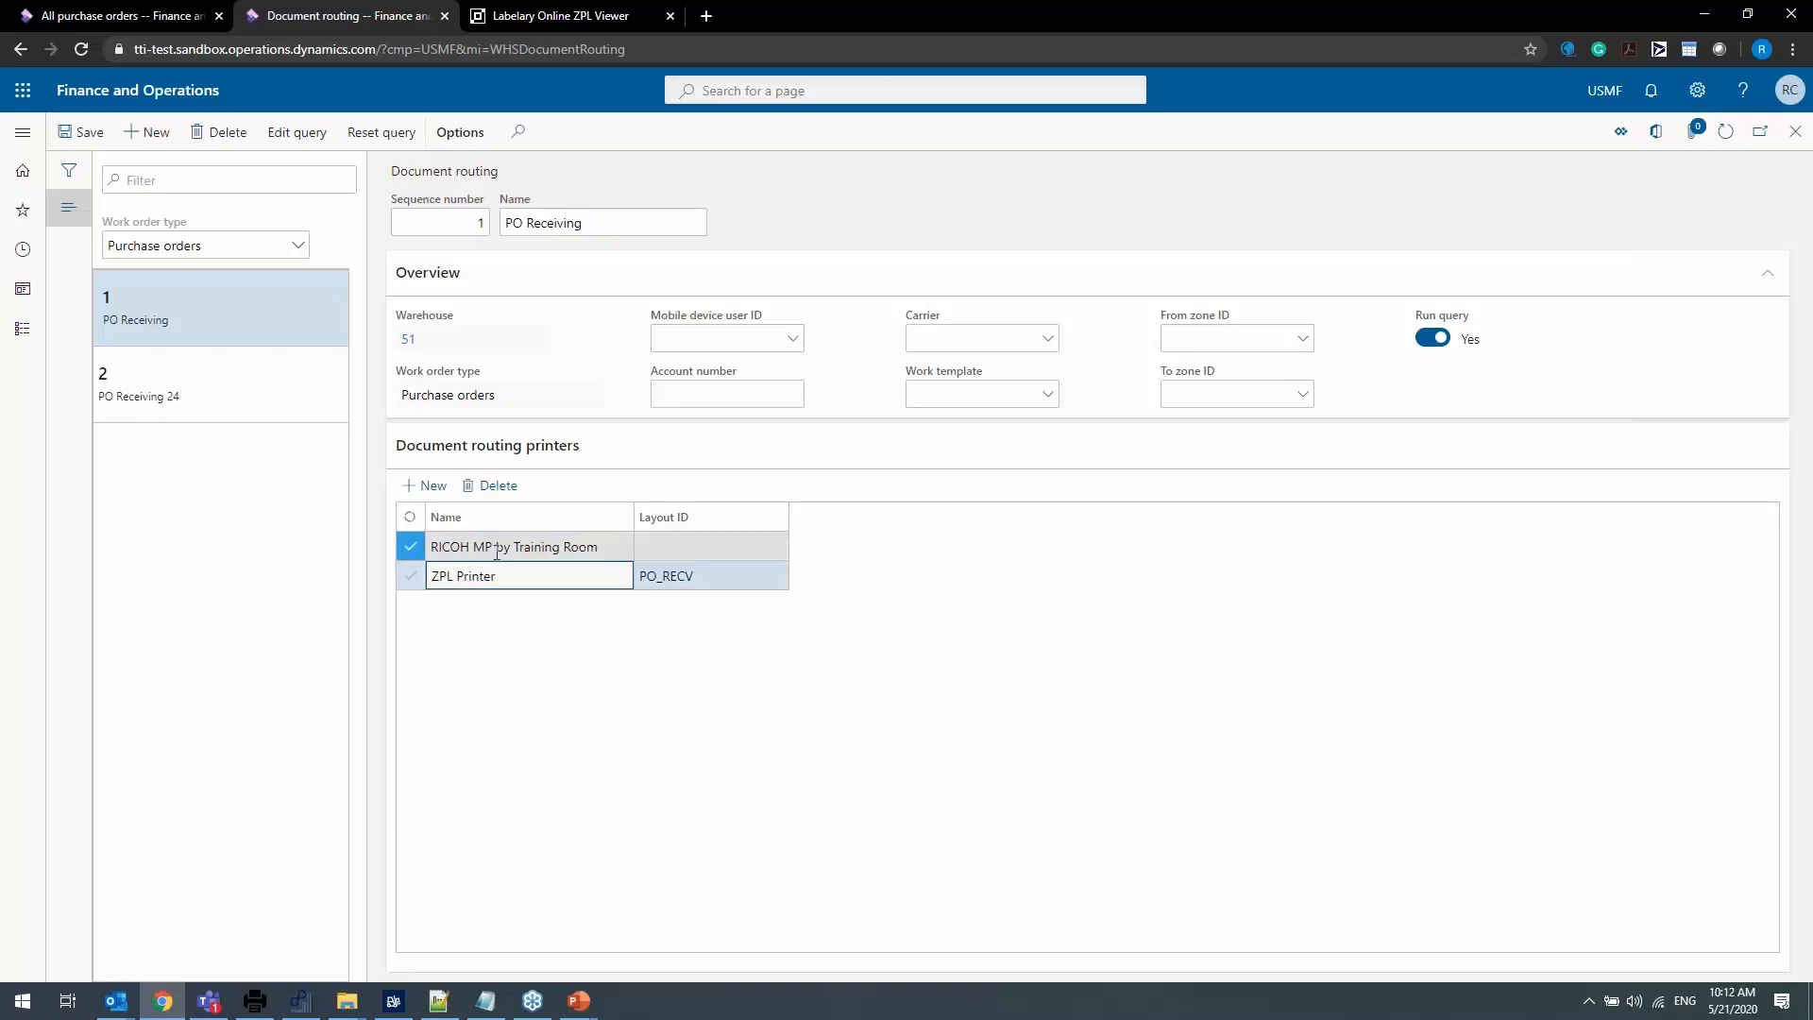
{"action": "left_click", "coordinate": [503, 529]}
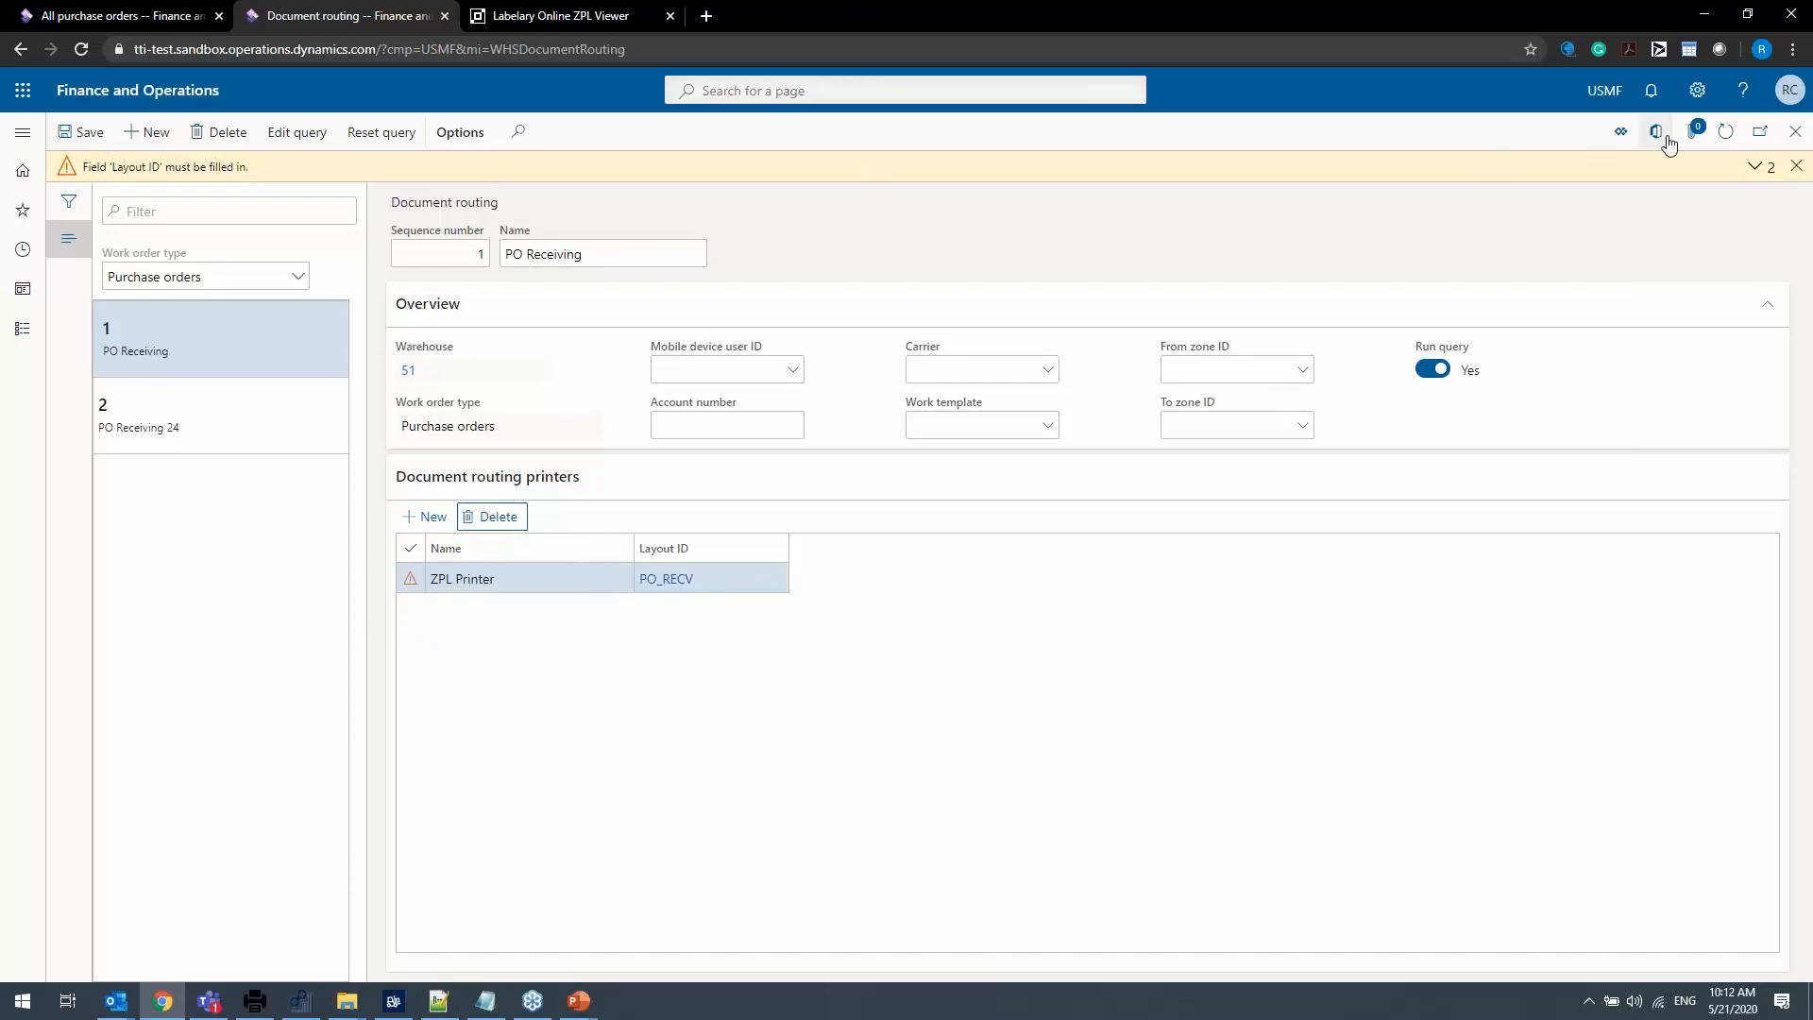
Return the browser window to full size and reload the Document routing page.
{"action": "left_click_drag", "start_coordinate": [1681, 170], "coordinate": [1449, 204]}
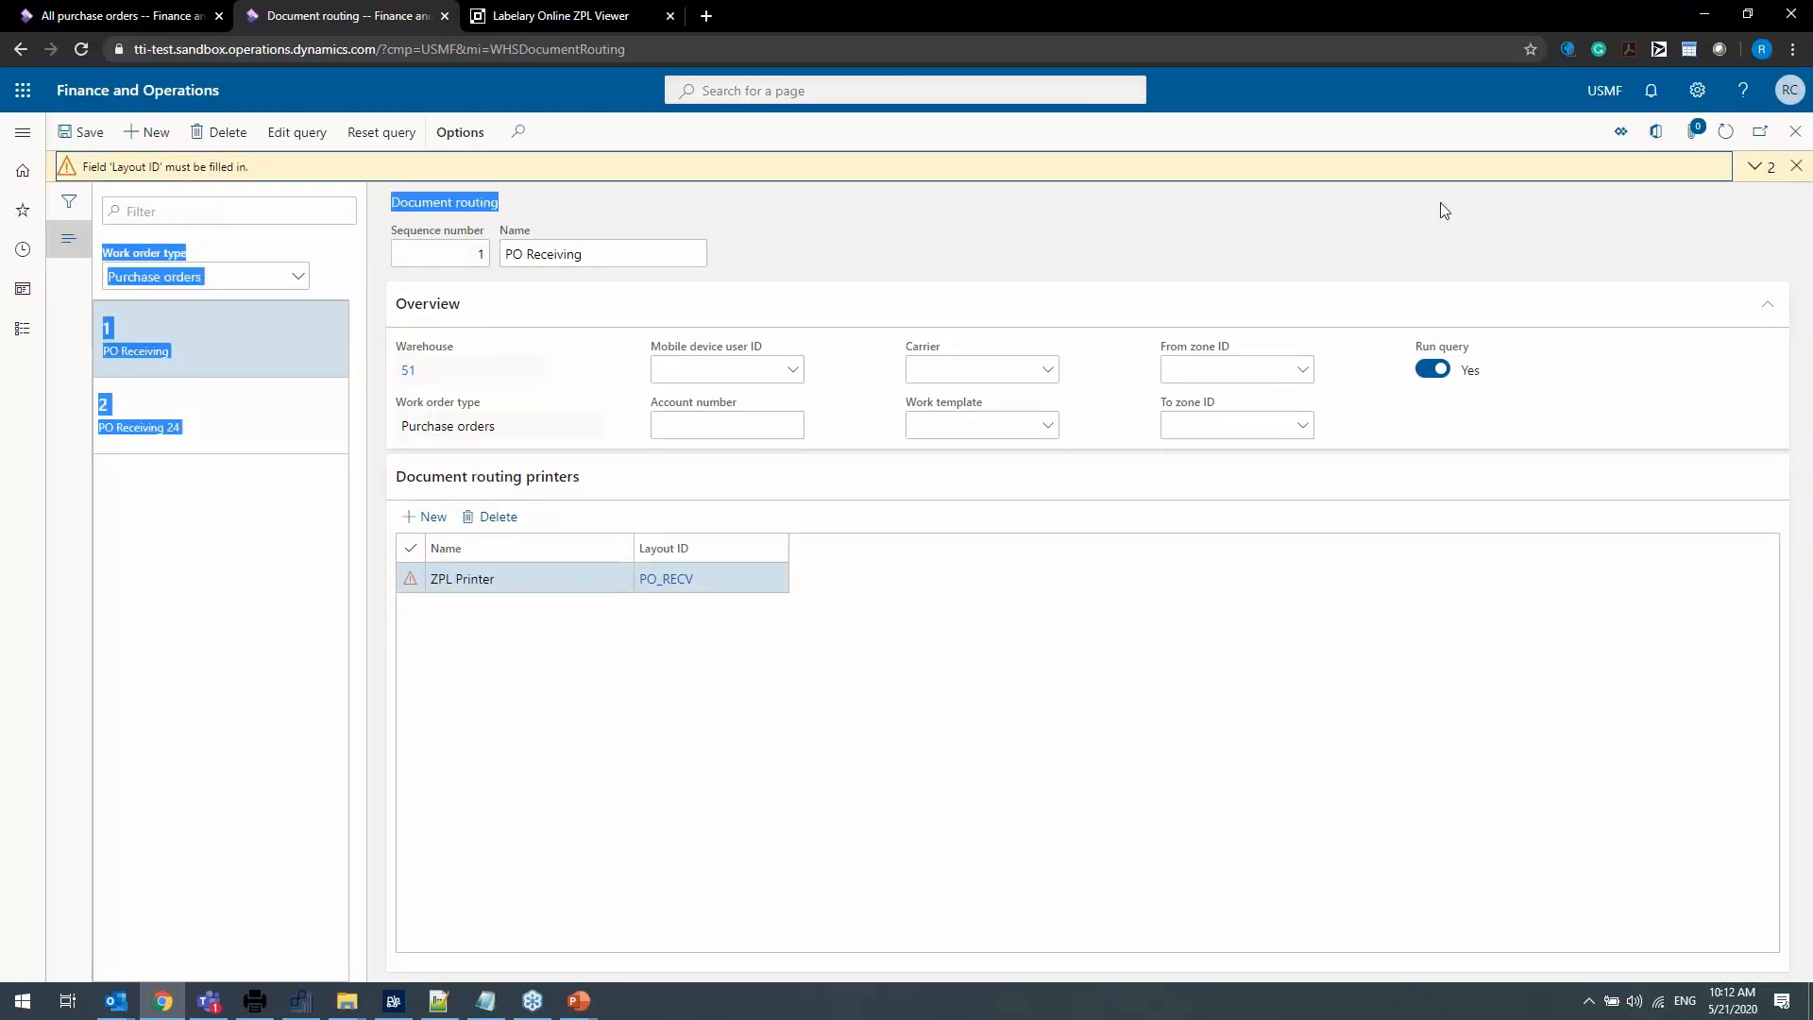
{"action": "double_click", "coordinate": [1460, 14]}
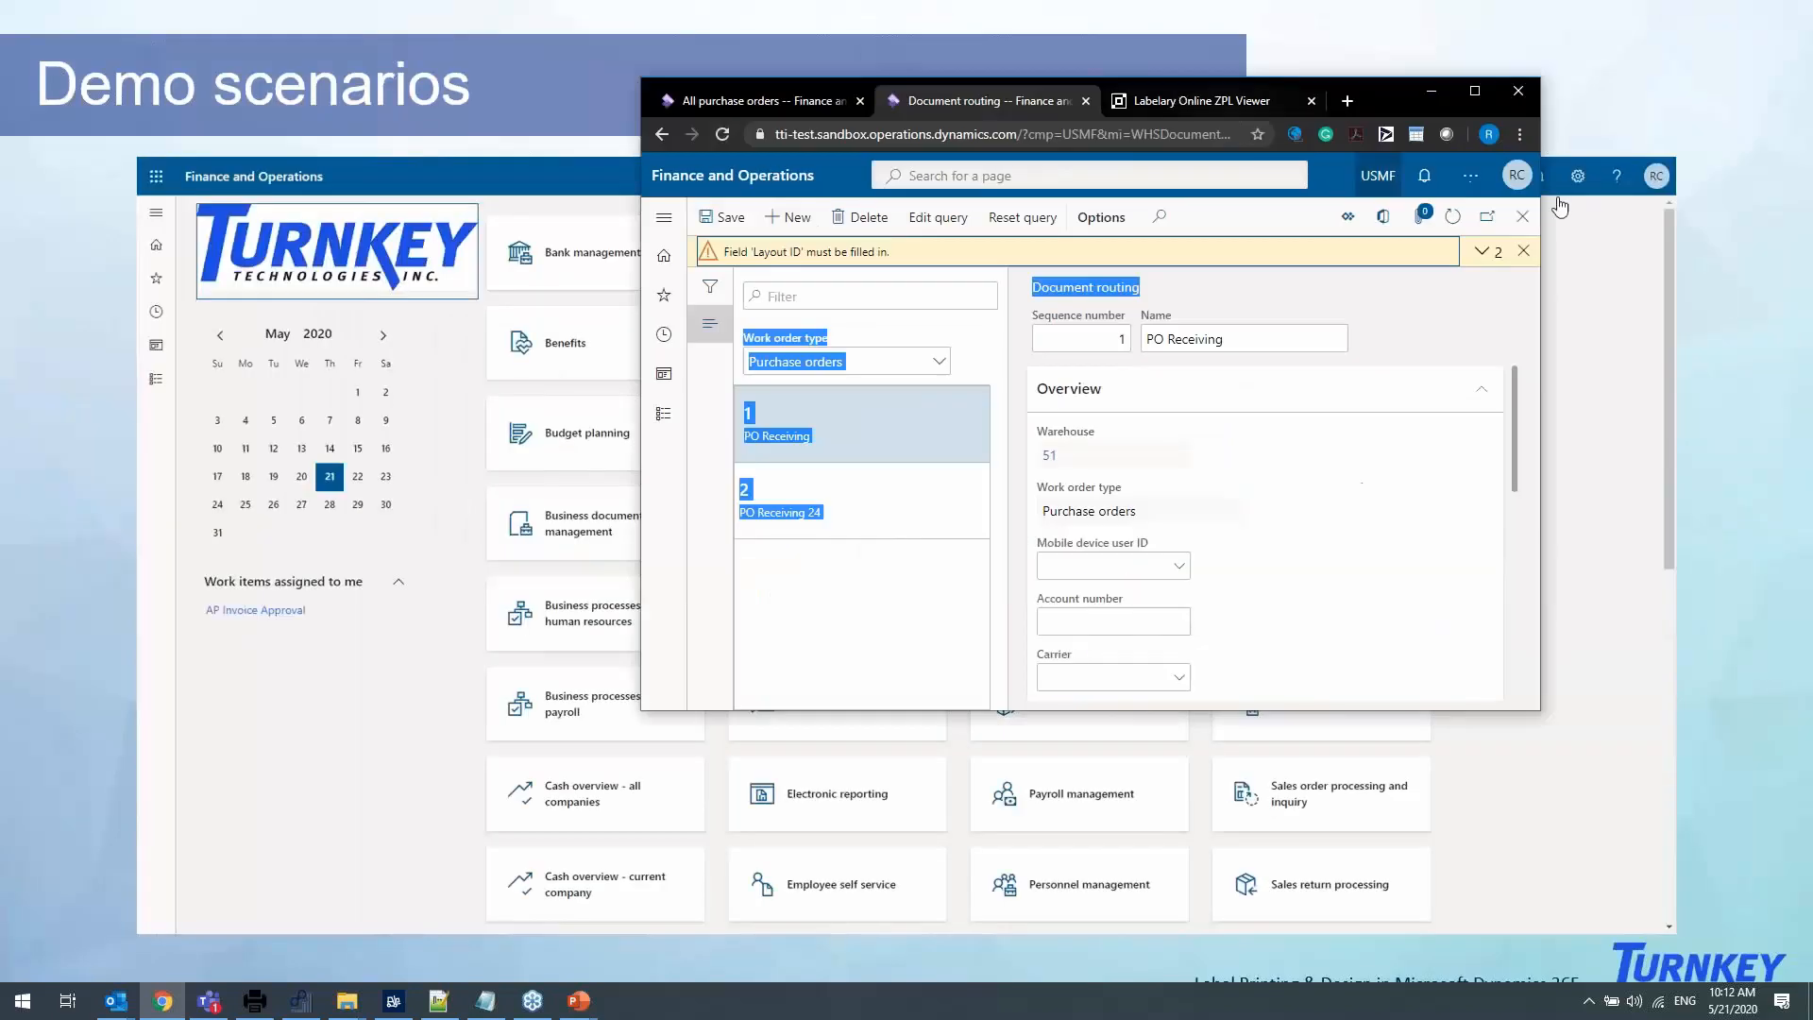
{"action": "left_click", "coordinate": [1472, 88]}
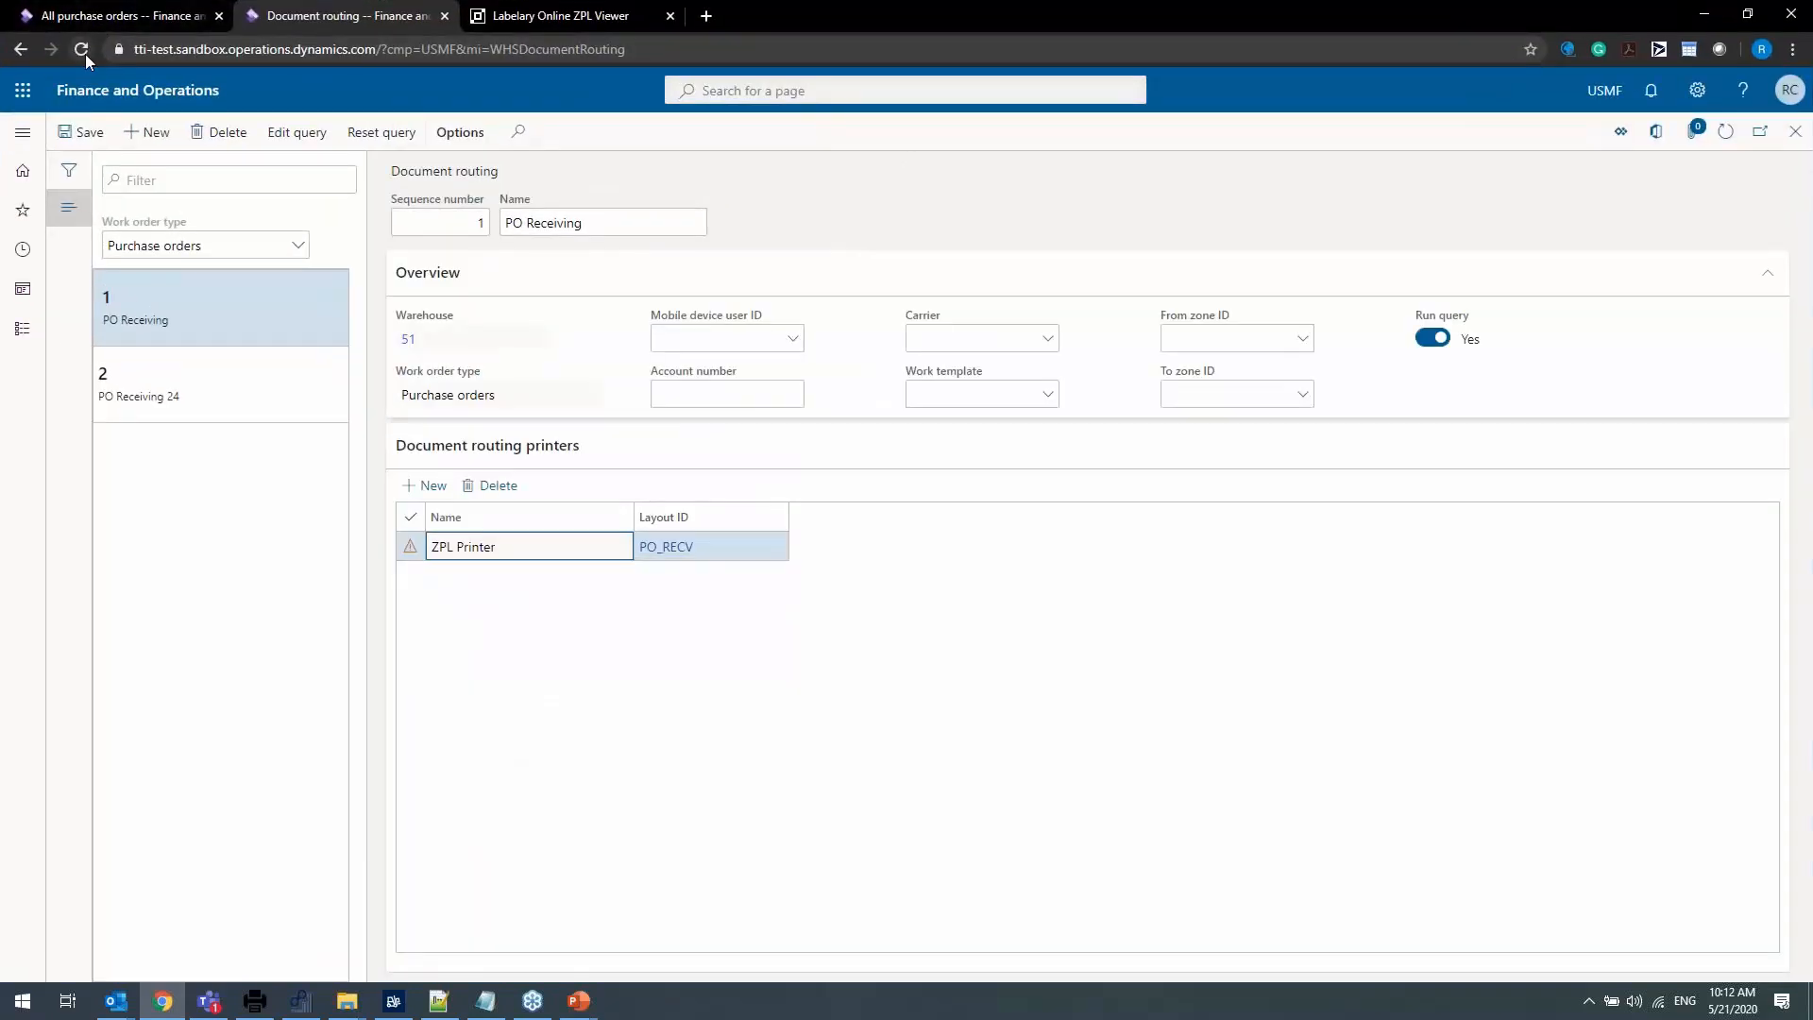
{"action": "left_click", "coordinate": [83, 51]}
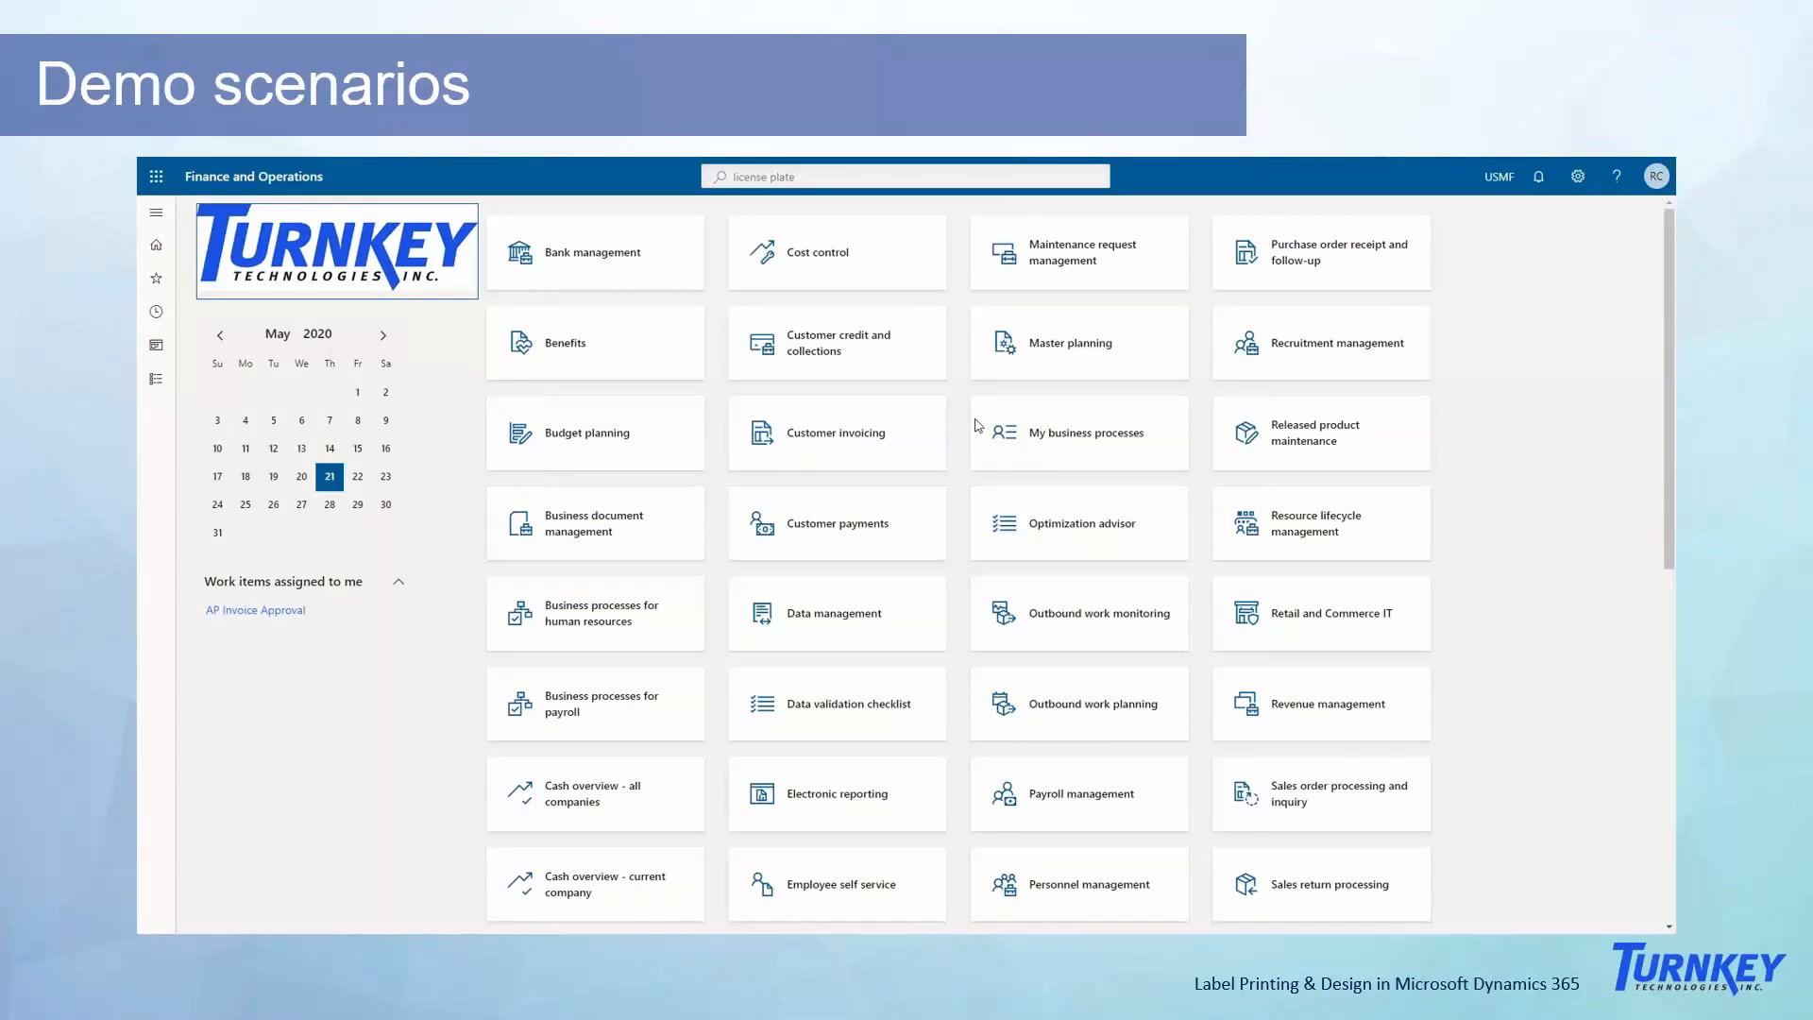
Bring up the Document Routing Agent's job list and the Zpl Printer emulator side by side over the browser.
{"action": "left_click", "coordinate": [878, 59]}
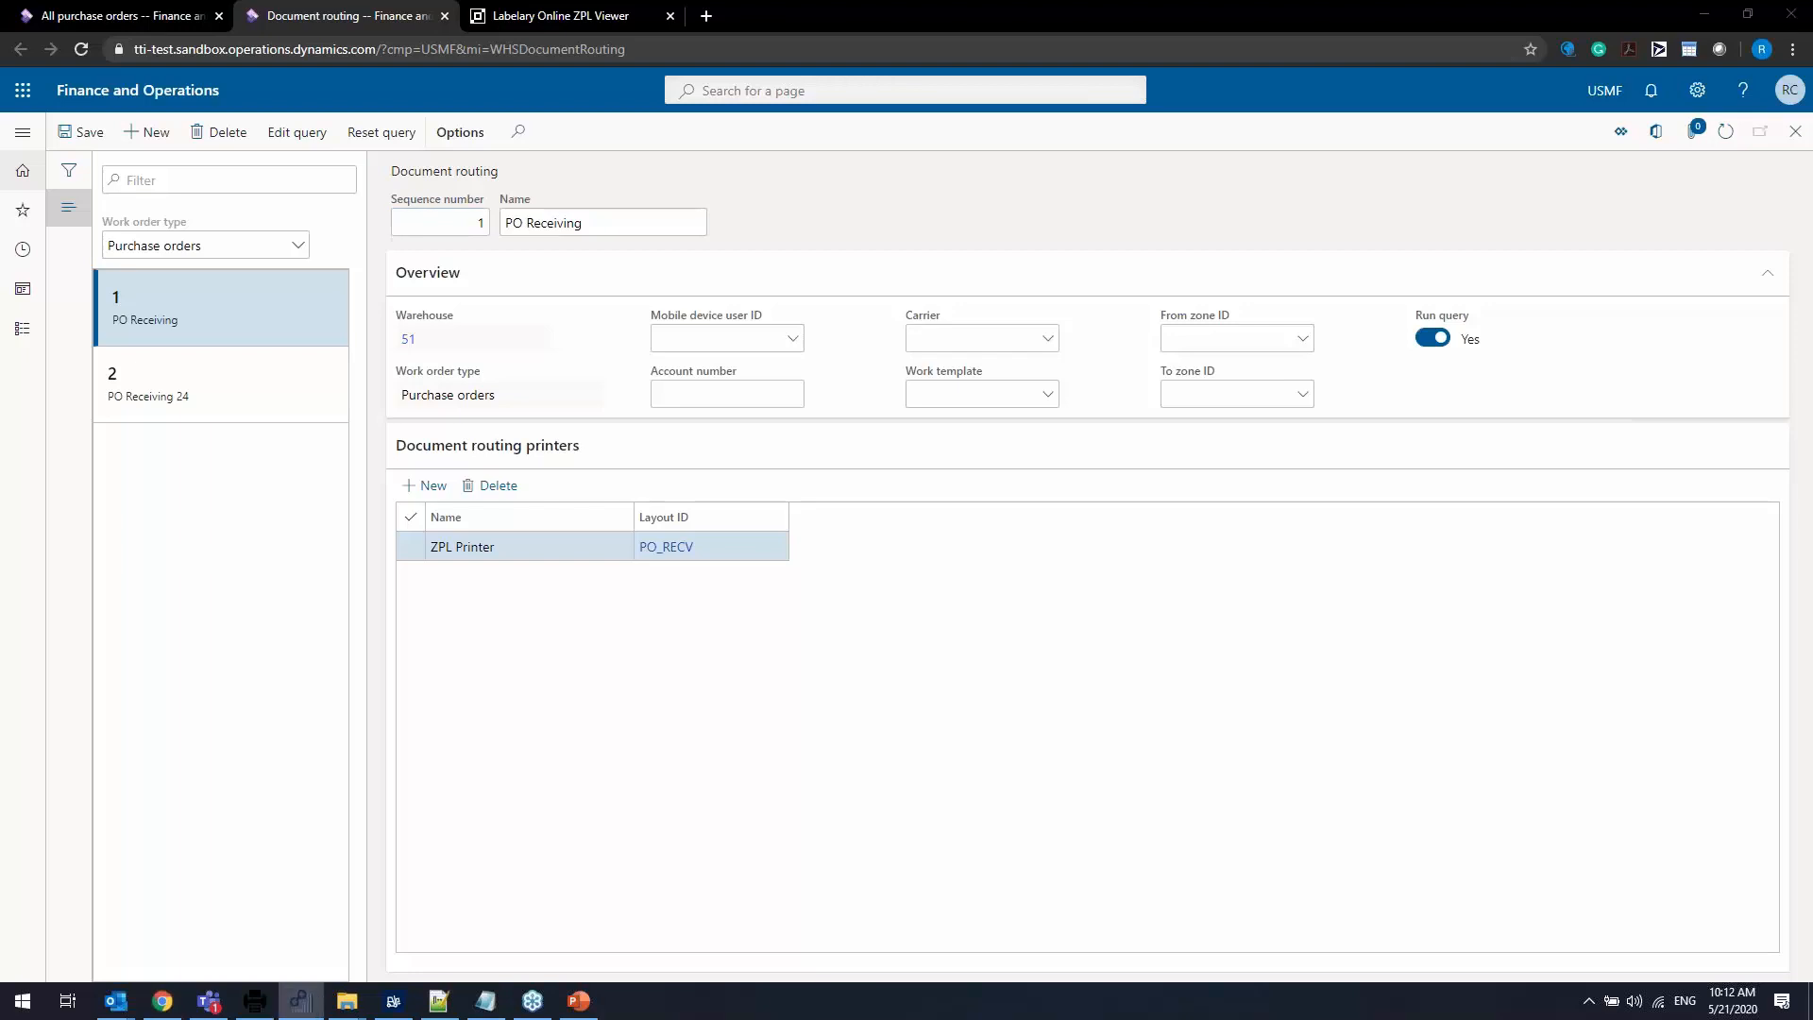
{"action": "left_click_drag", "start_coordinate": [1293, 404], "coordinate": [659, 271]}
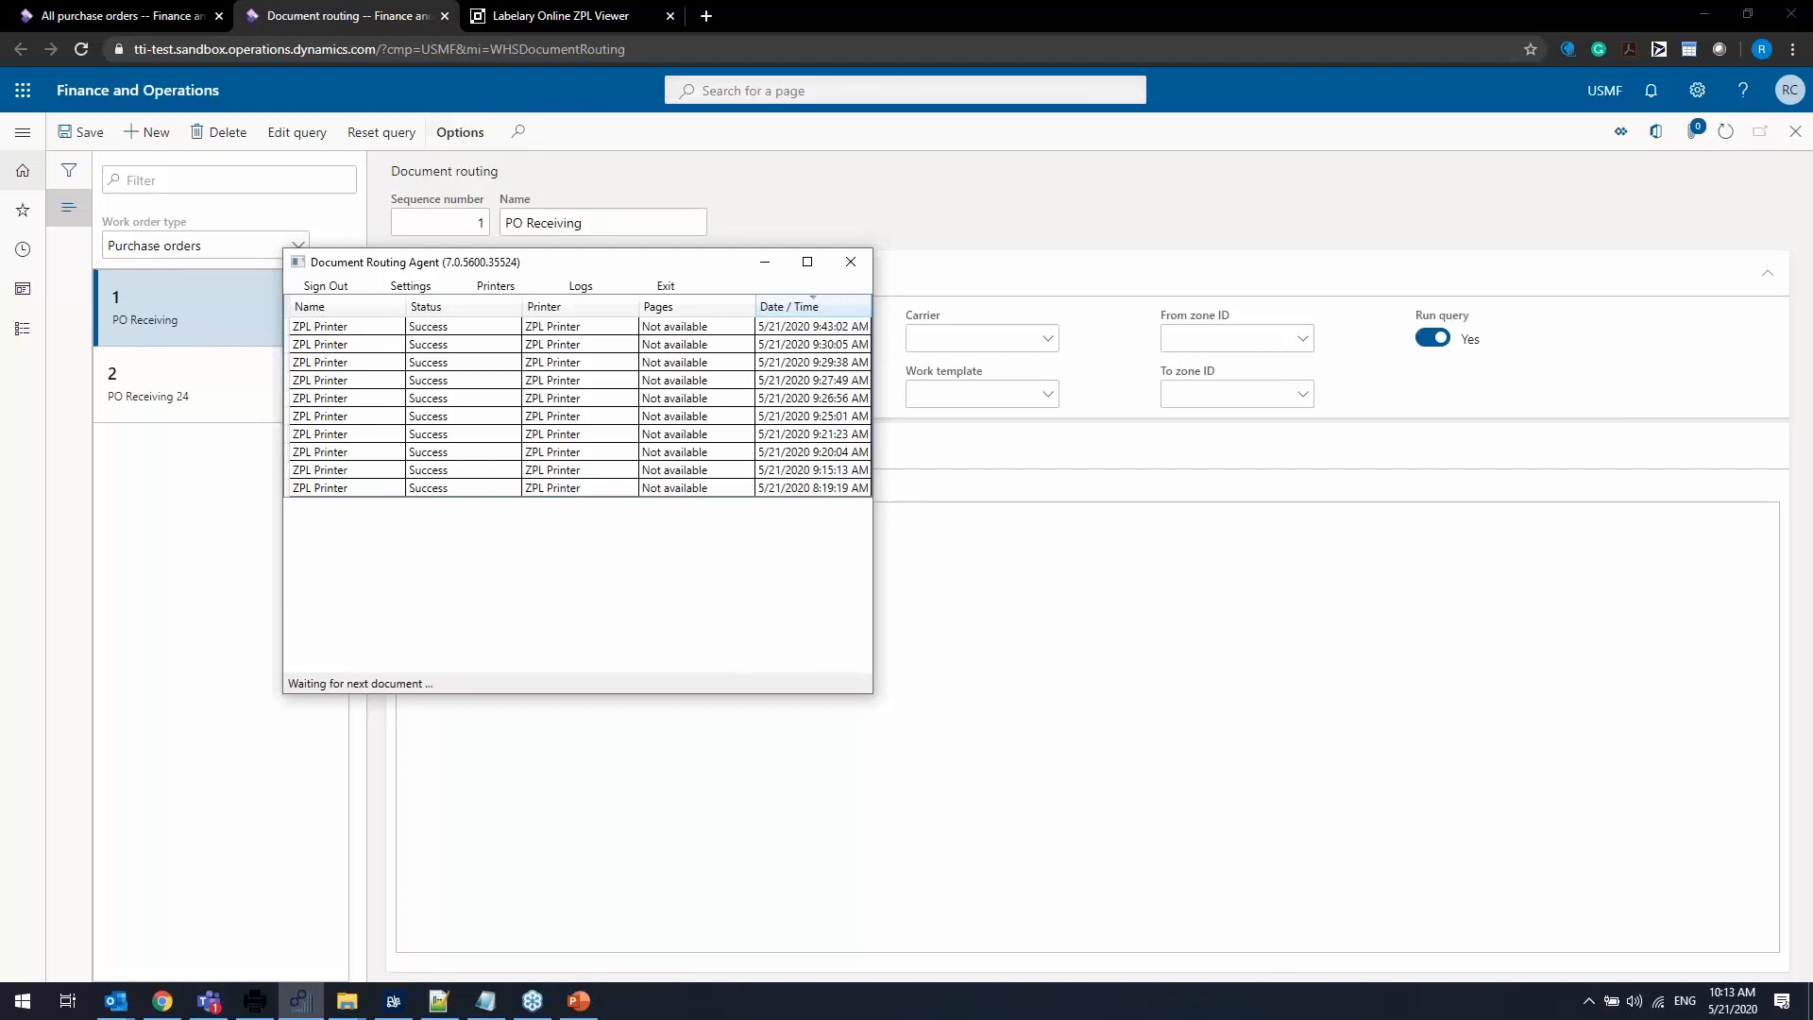
{"action": "key", "text": "alt+Tab"}
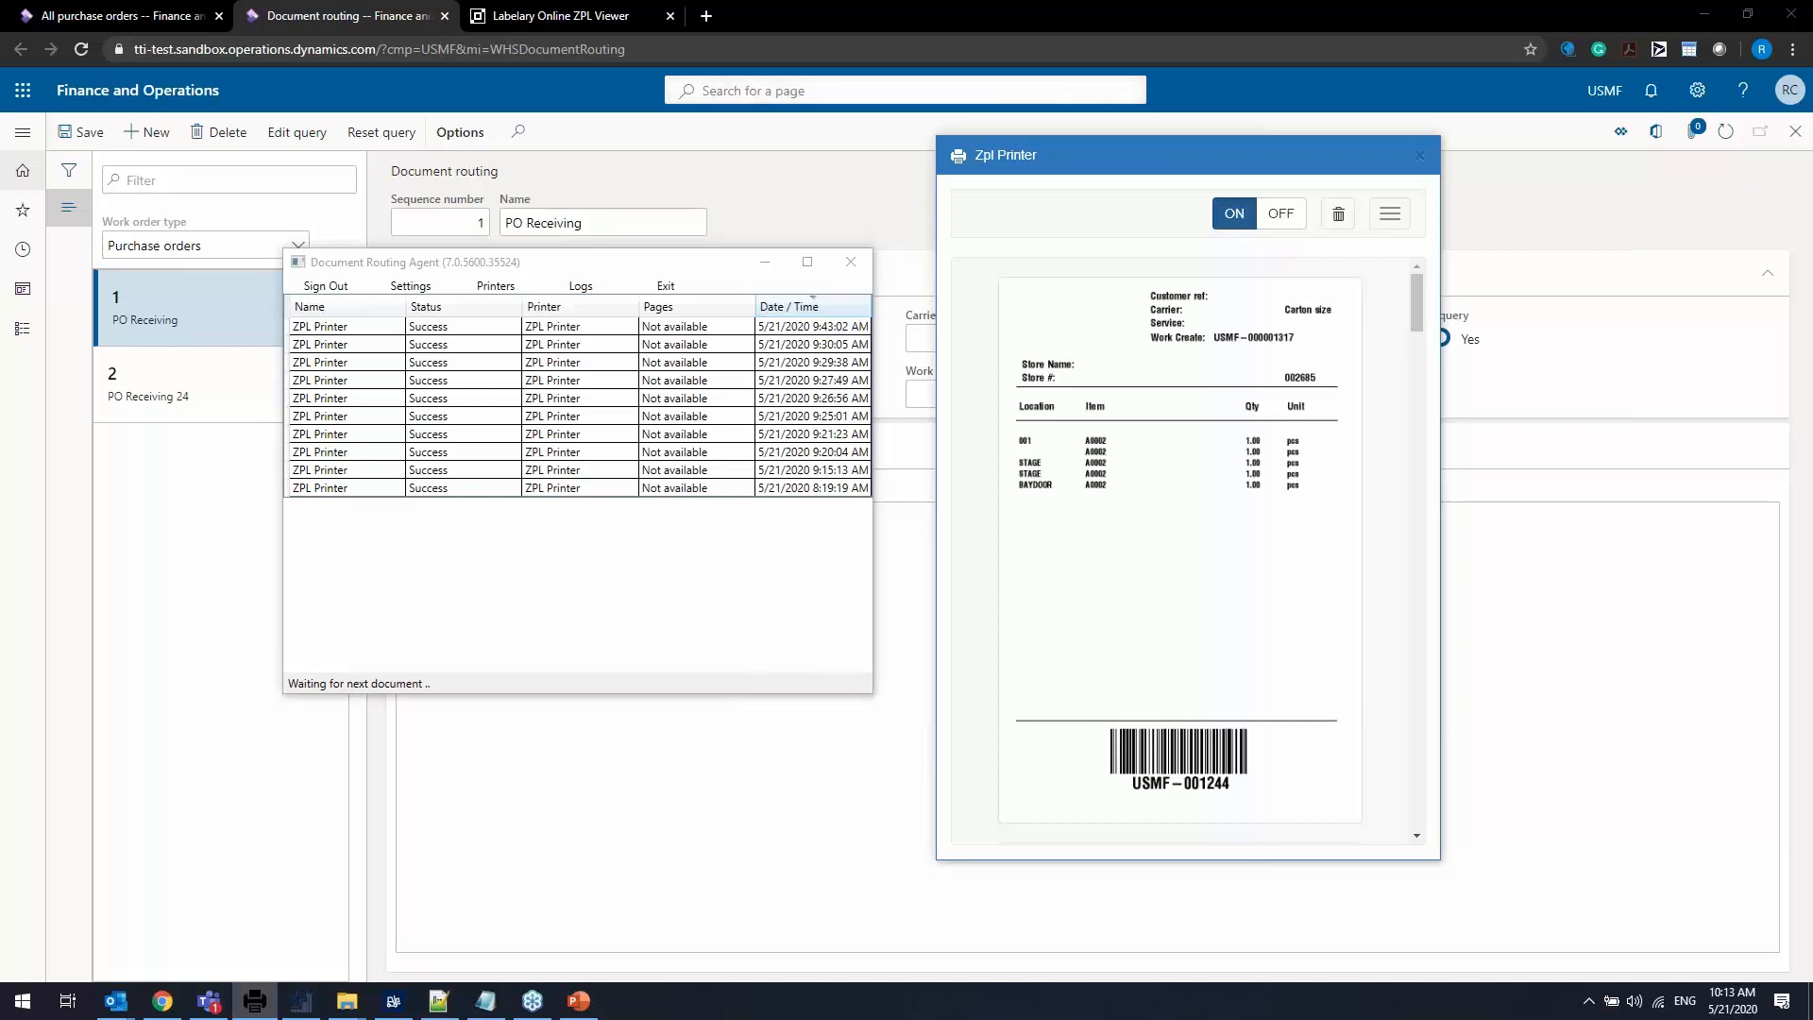
Open the list of all purchase orders in the Procurement and sourcing module.
{"action": "left_click", "coordinate": [152, 16]}
{"action": "left_click", "coordinate": [23, 132]}
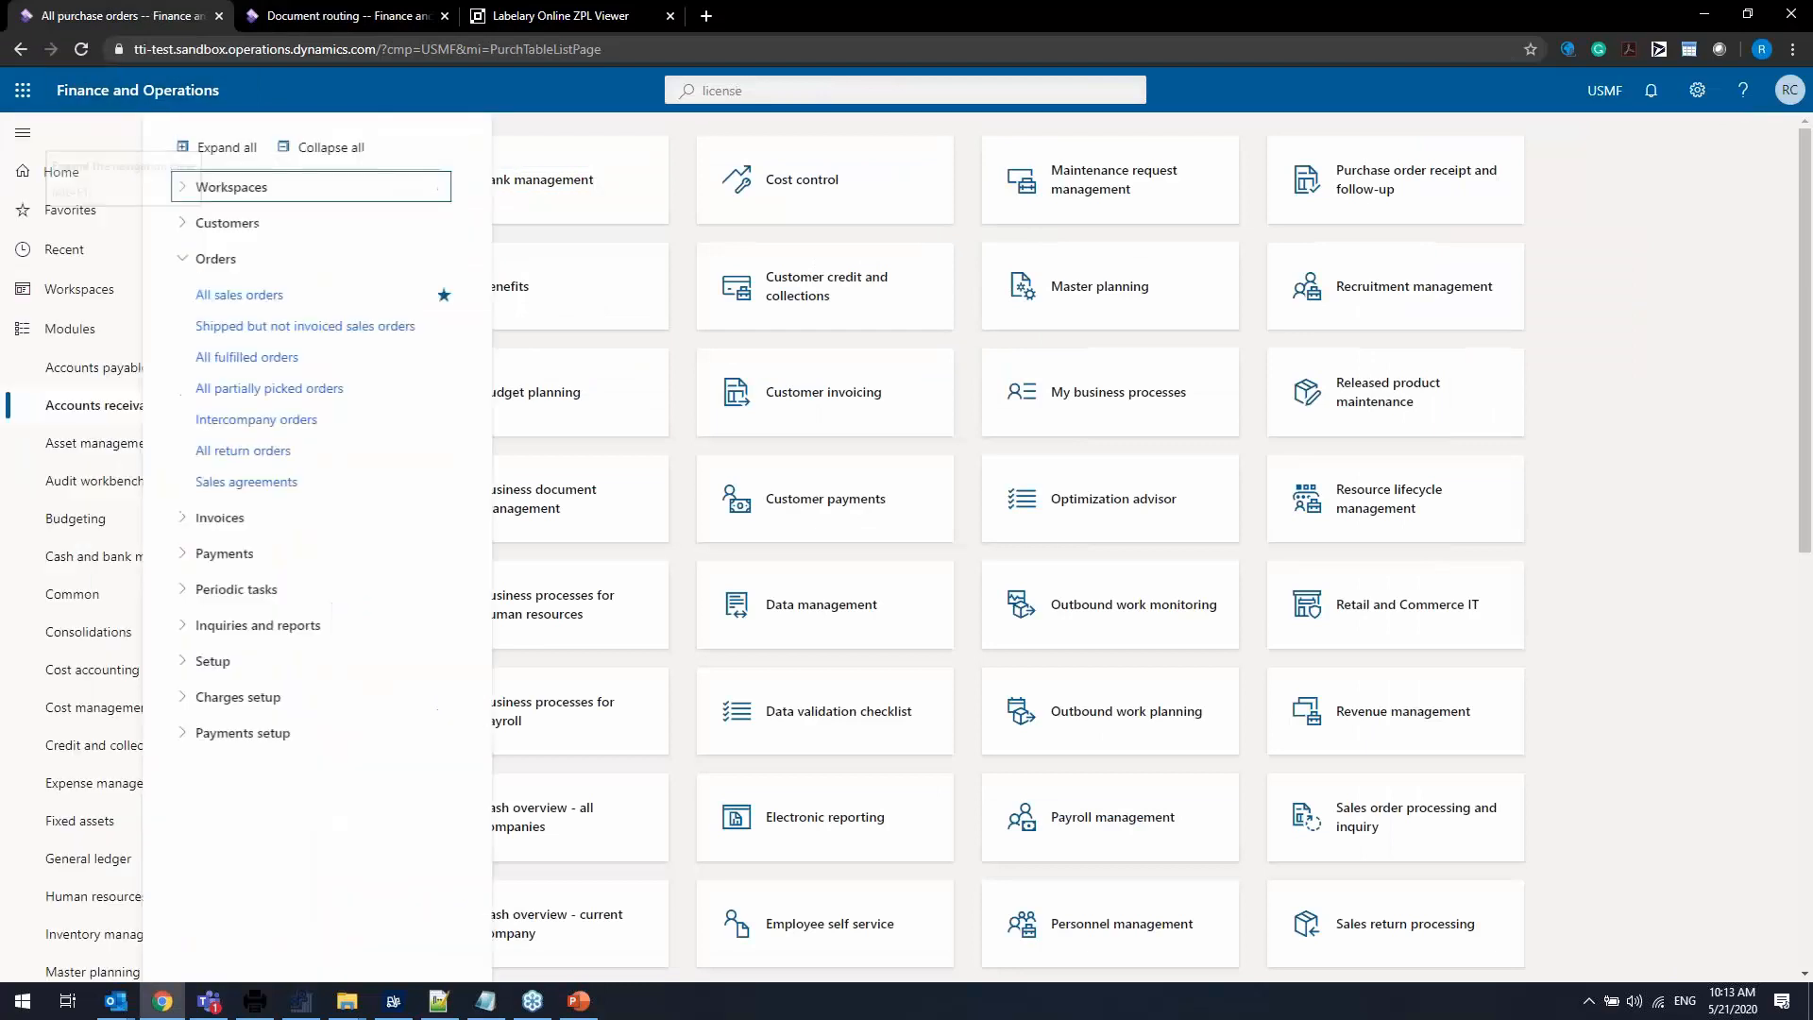
{"action": "scroll", "coordinate": [151, 453], "scroll_direction": "down", "scroll_amount": 7}
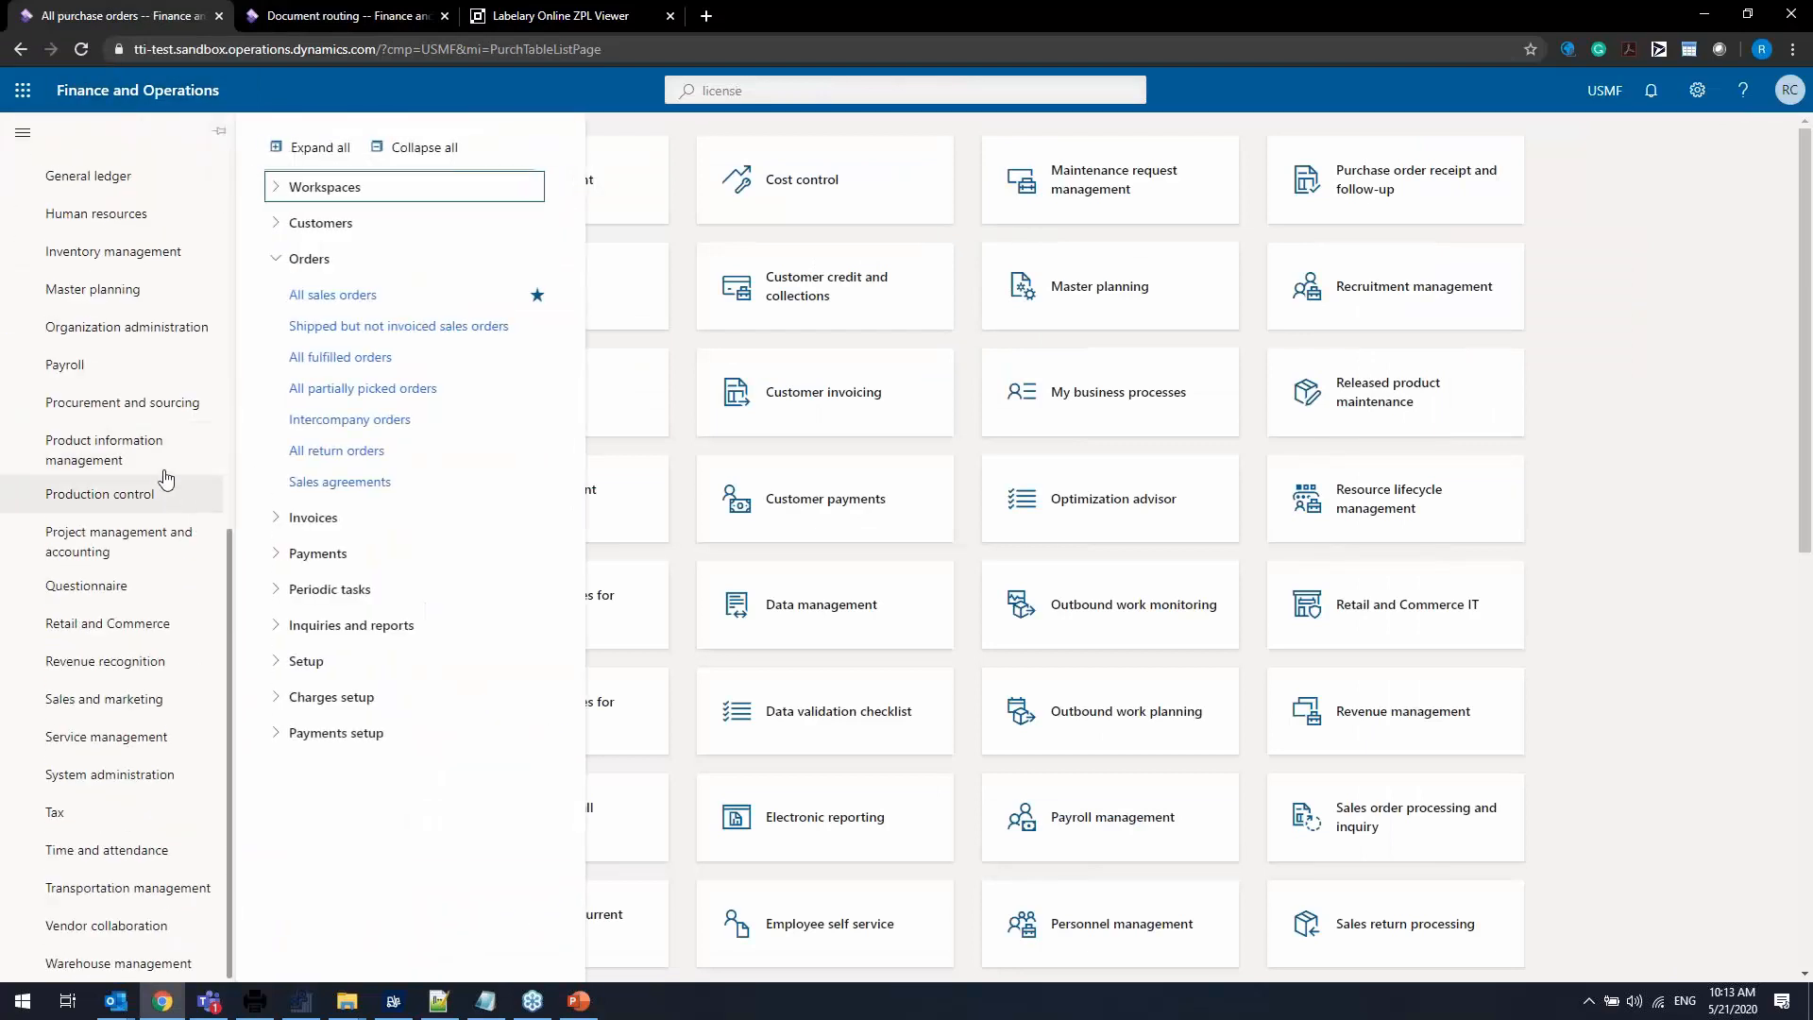
{"action": "left_click", "coordinate": [142, 407]}
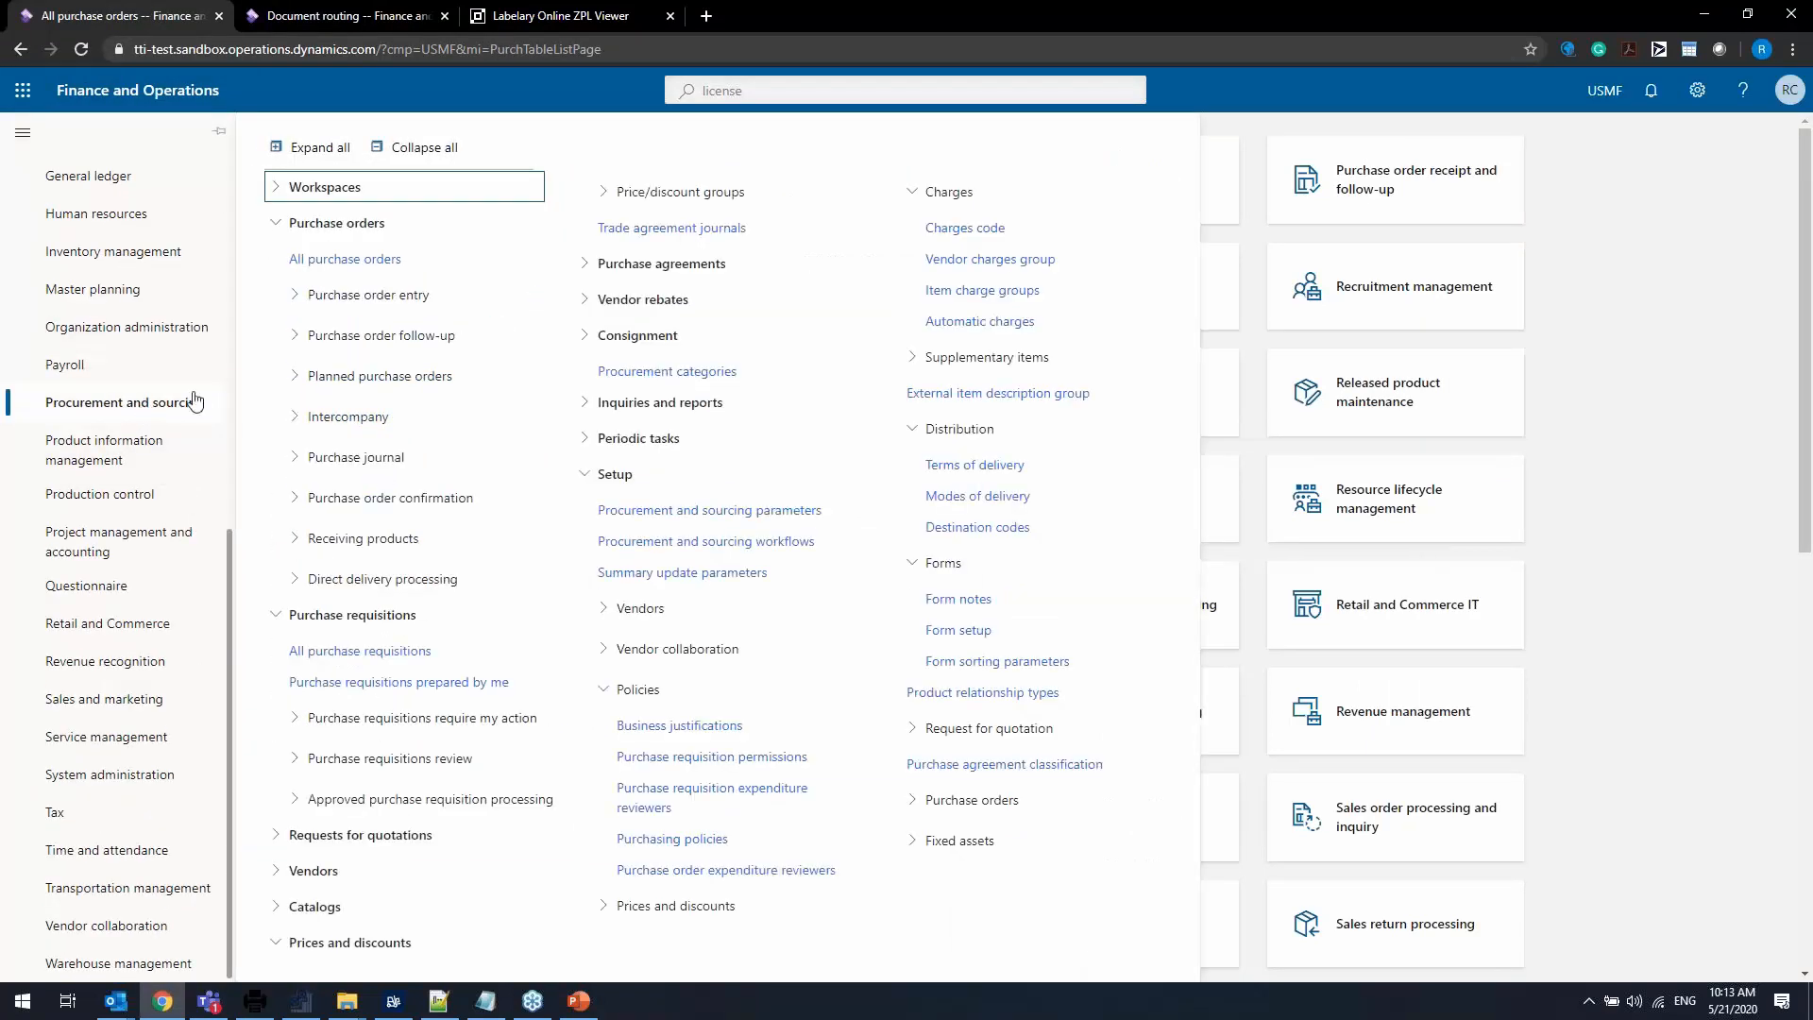
{"action": "left_click", "coordinate": [357, 253]}
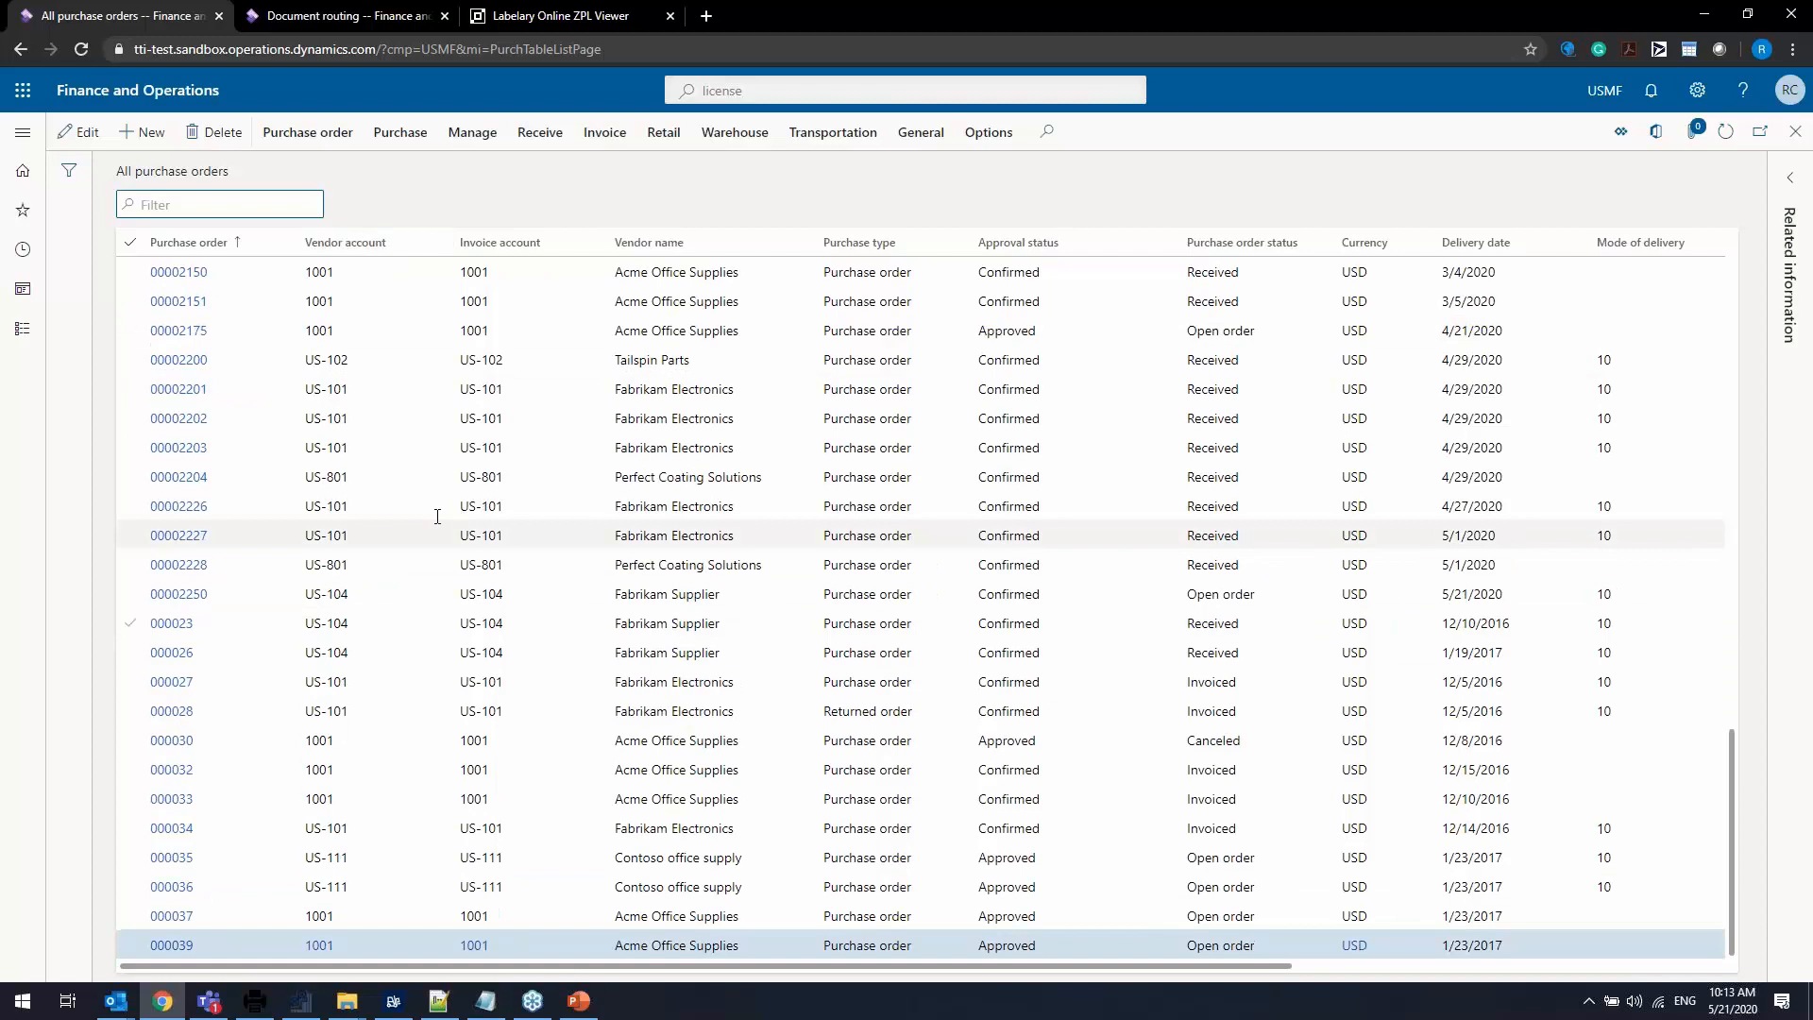
Open the Fabrikam Supplier purchase order with delivery date 5/21/2020 and review its line's warehouse, quantity and price.
{"action": "left_click", "coordinate": [159, 595]}
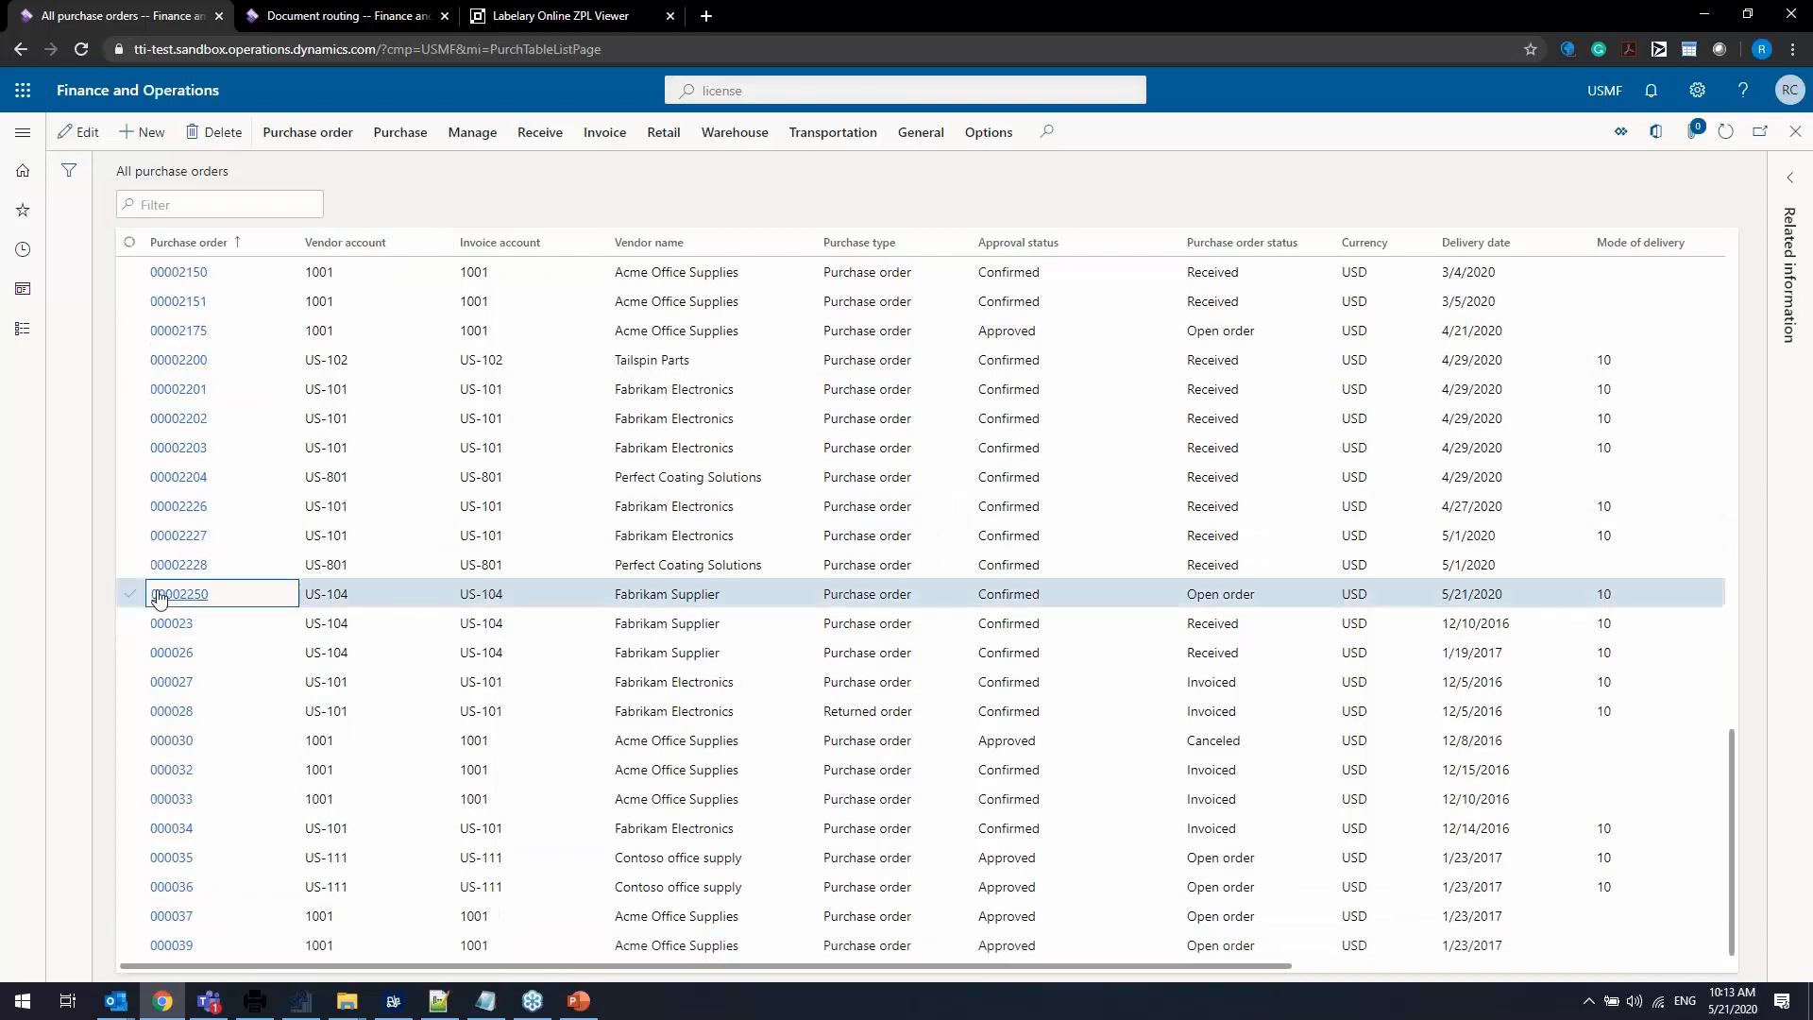
{"action": "left_click", "coordinate": [158, 595]}
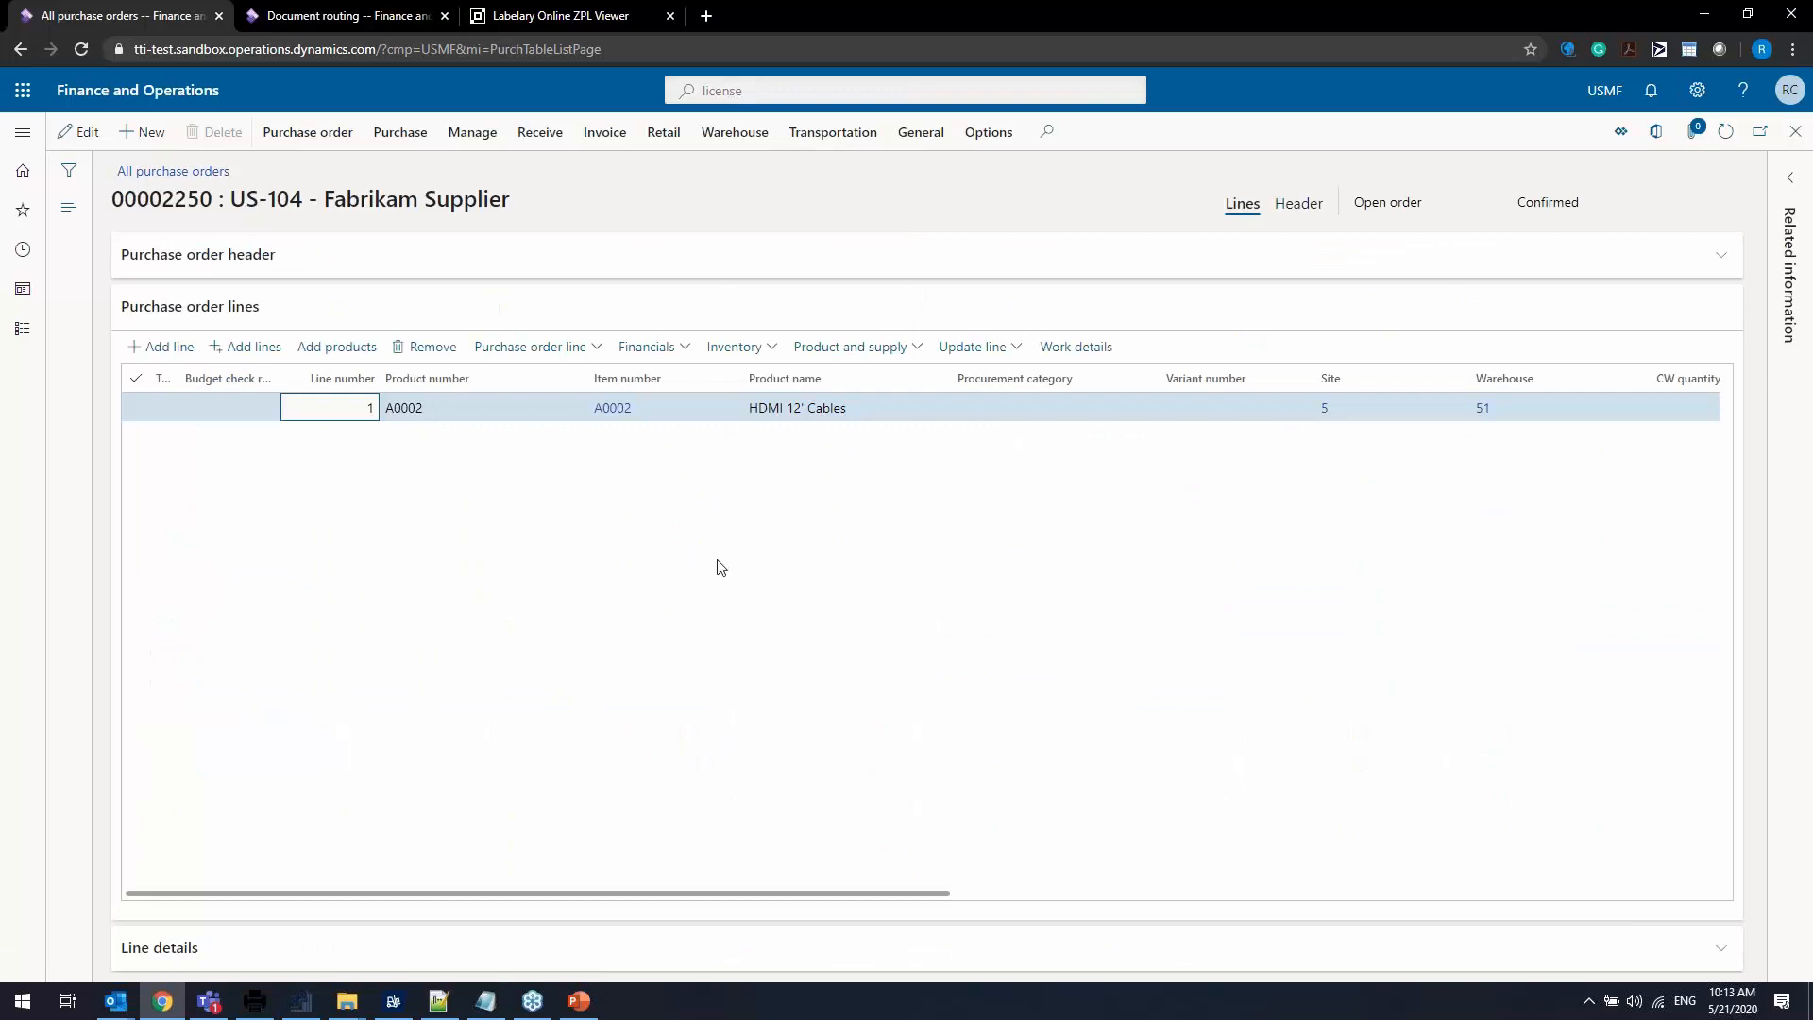
{"action": "scroll", "coordinate": [722, 567], "scroll_direction": "right", "scroll_amount": 8}
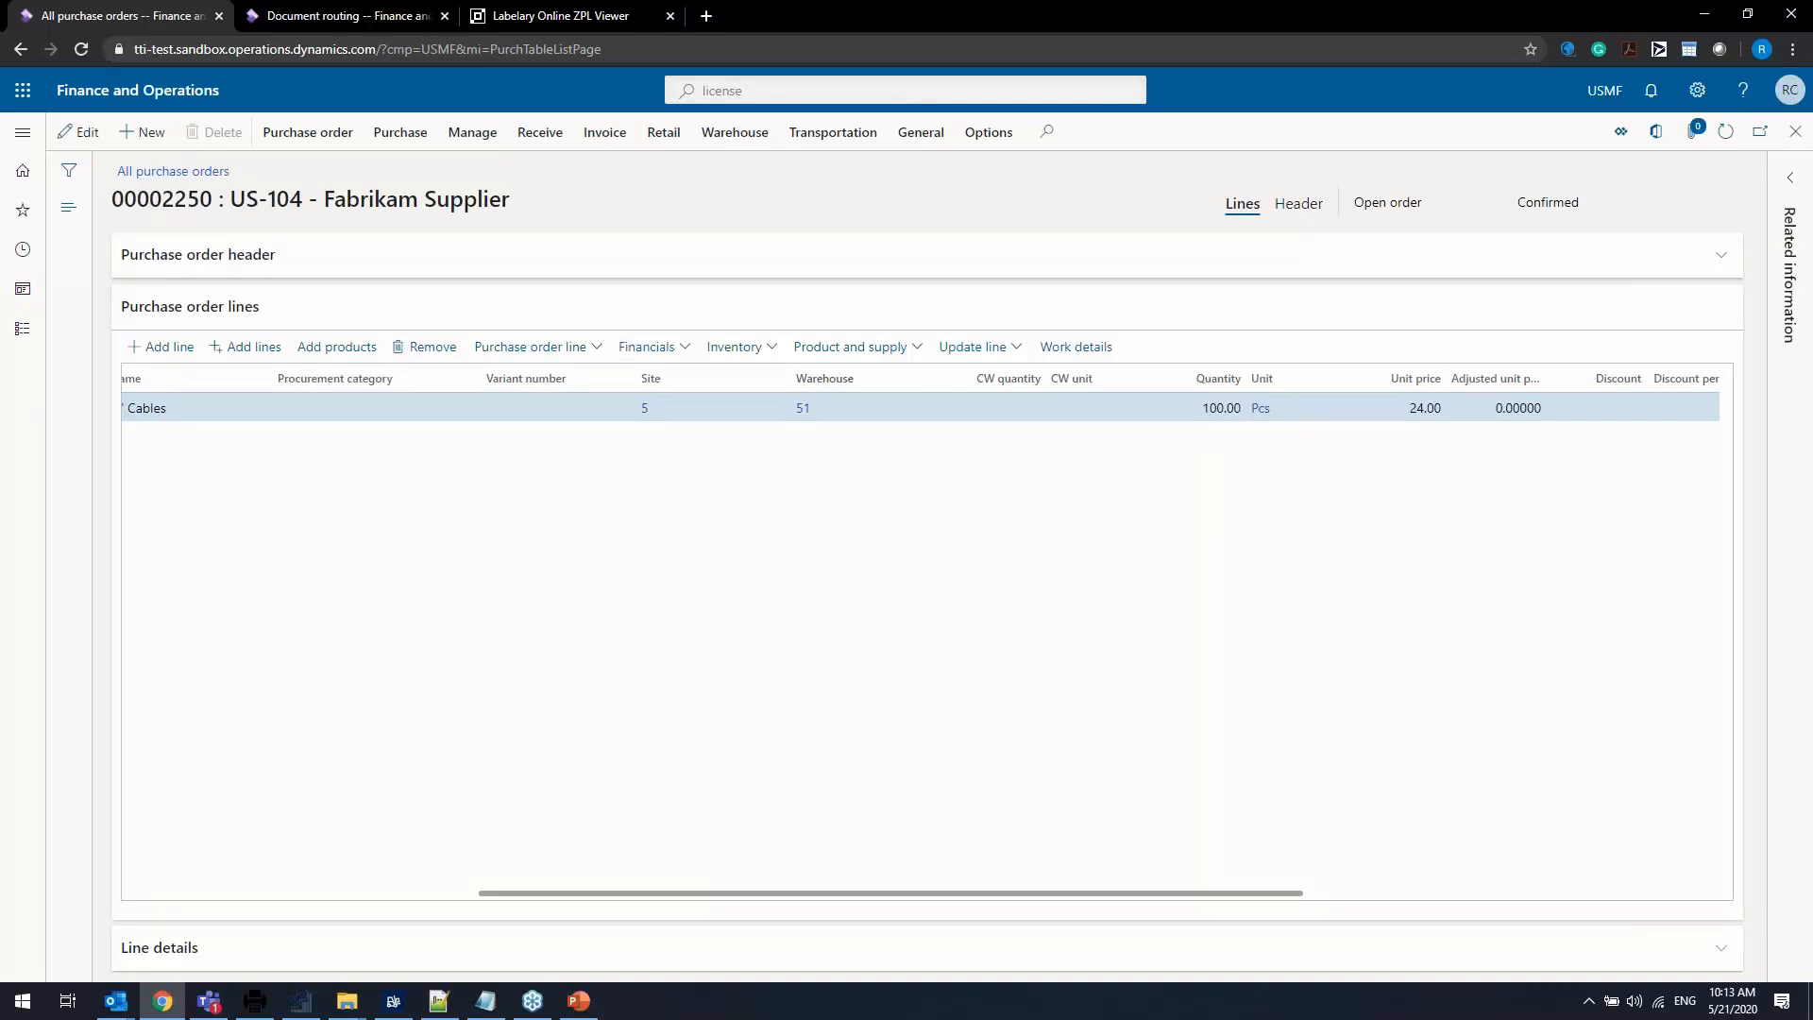
Copy the purchase order number from the order's title.
{"action": "mouse_move", "coordinate": [113, 201]}
{"action": "left_mouse_down"}
{"action": "mouse_move", "coordinate": [162, 200]}
{"action": "mouse_move", "coordinate": [112, 201]}
{"action": "left_mouse_up"}
{"action": "left_click", "coordinate": [159, 203]}
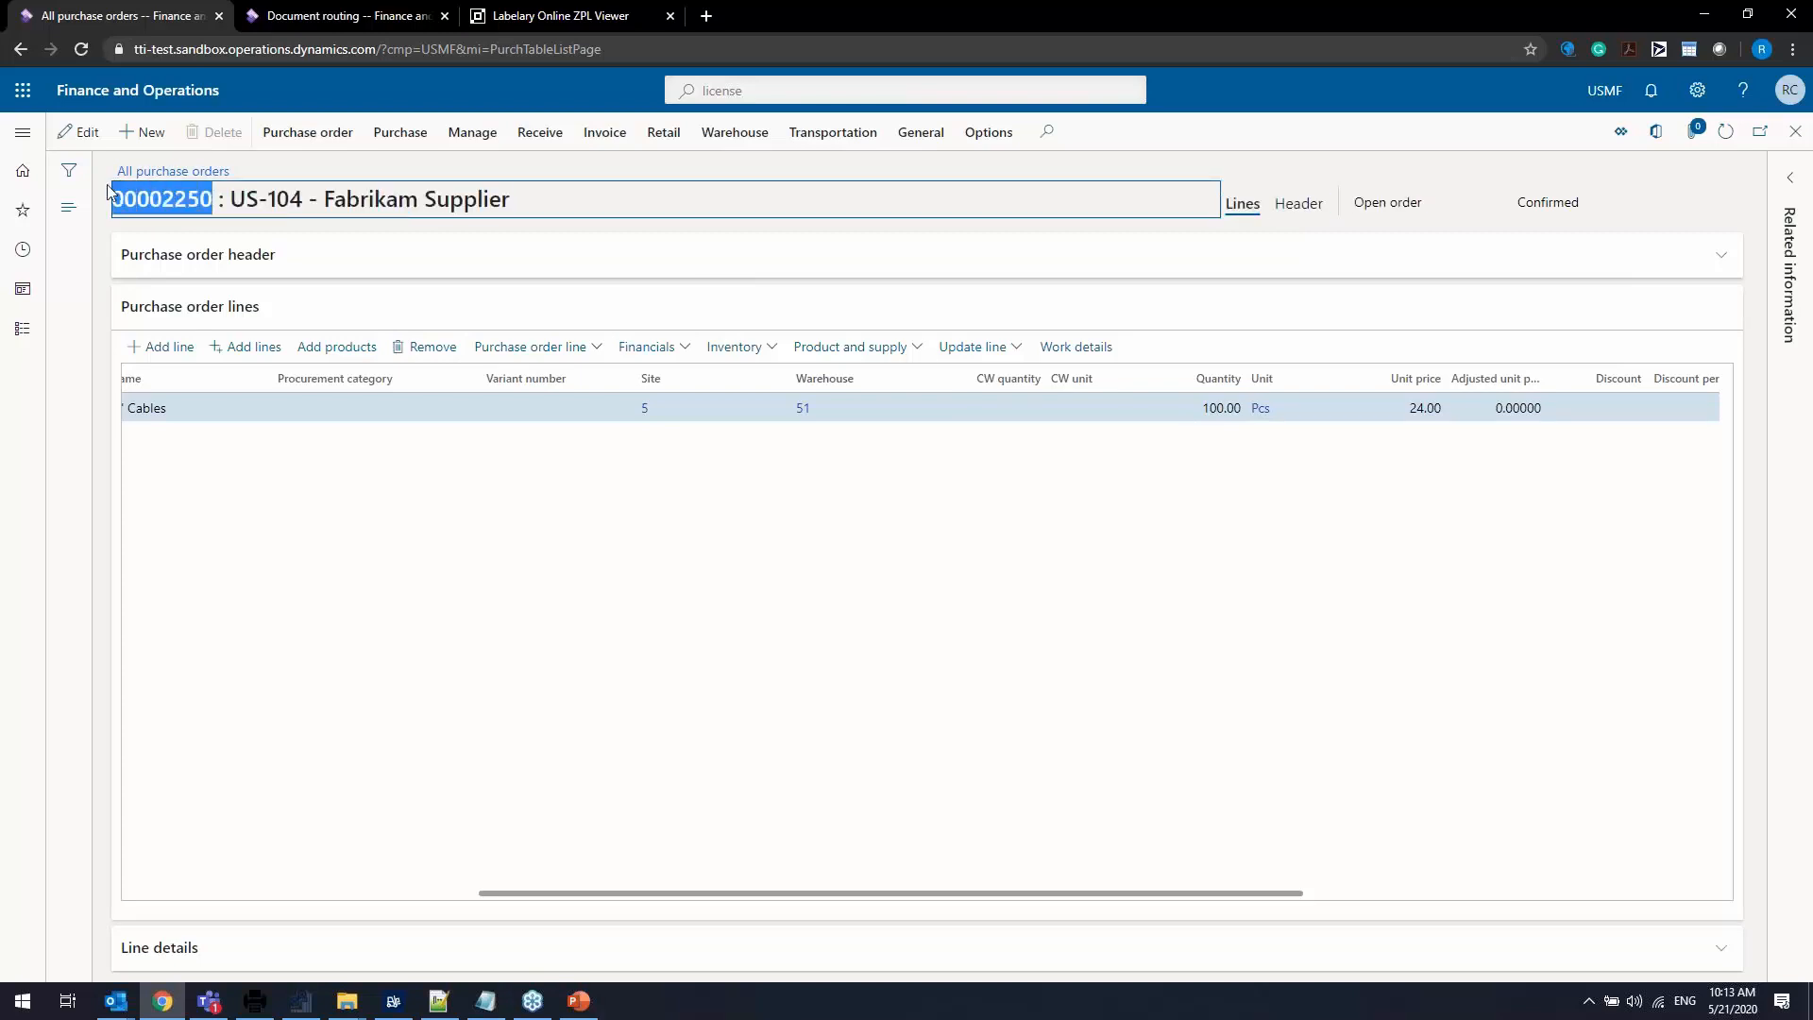
{"action": "right_click", "coordinate": [142, 198]}
{"action": "left_click", "coordinate": [170, 210]}
Switch to the Warehousing app, cancel the Reprint Label task to reach the main menu, and move the window aside.
{"action": "left_click", "coordinate": [394, 1001]}
{"action": "left_click", "coordinate": [1551, 207]}
{"action": "left_click", "coordinate": [1554, 209]}
{"action": "left_click", "coordinate": [1552, 208]}
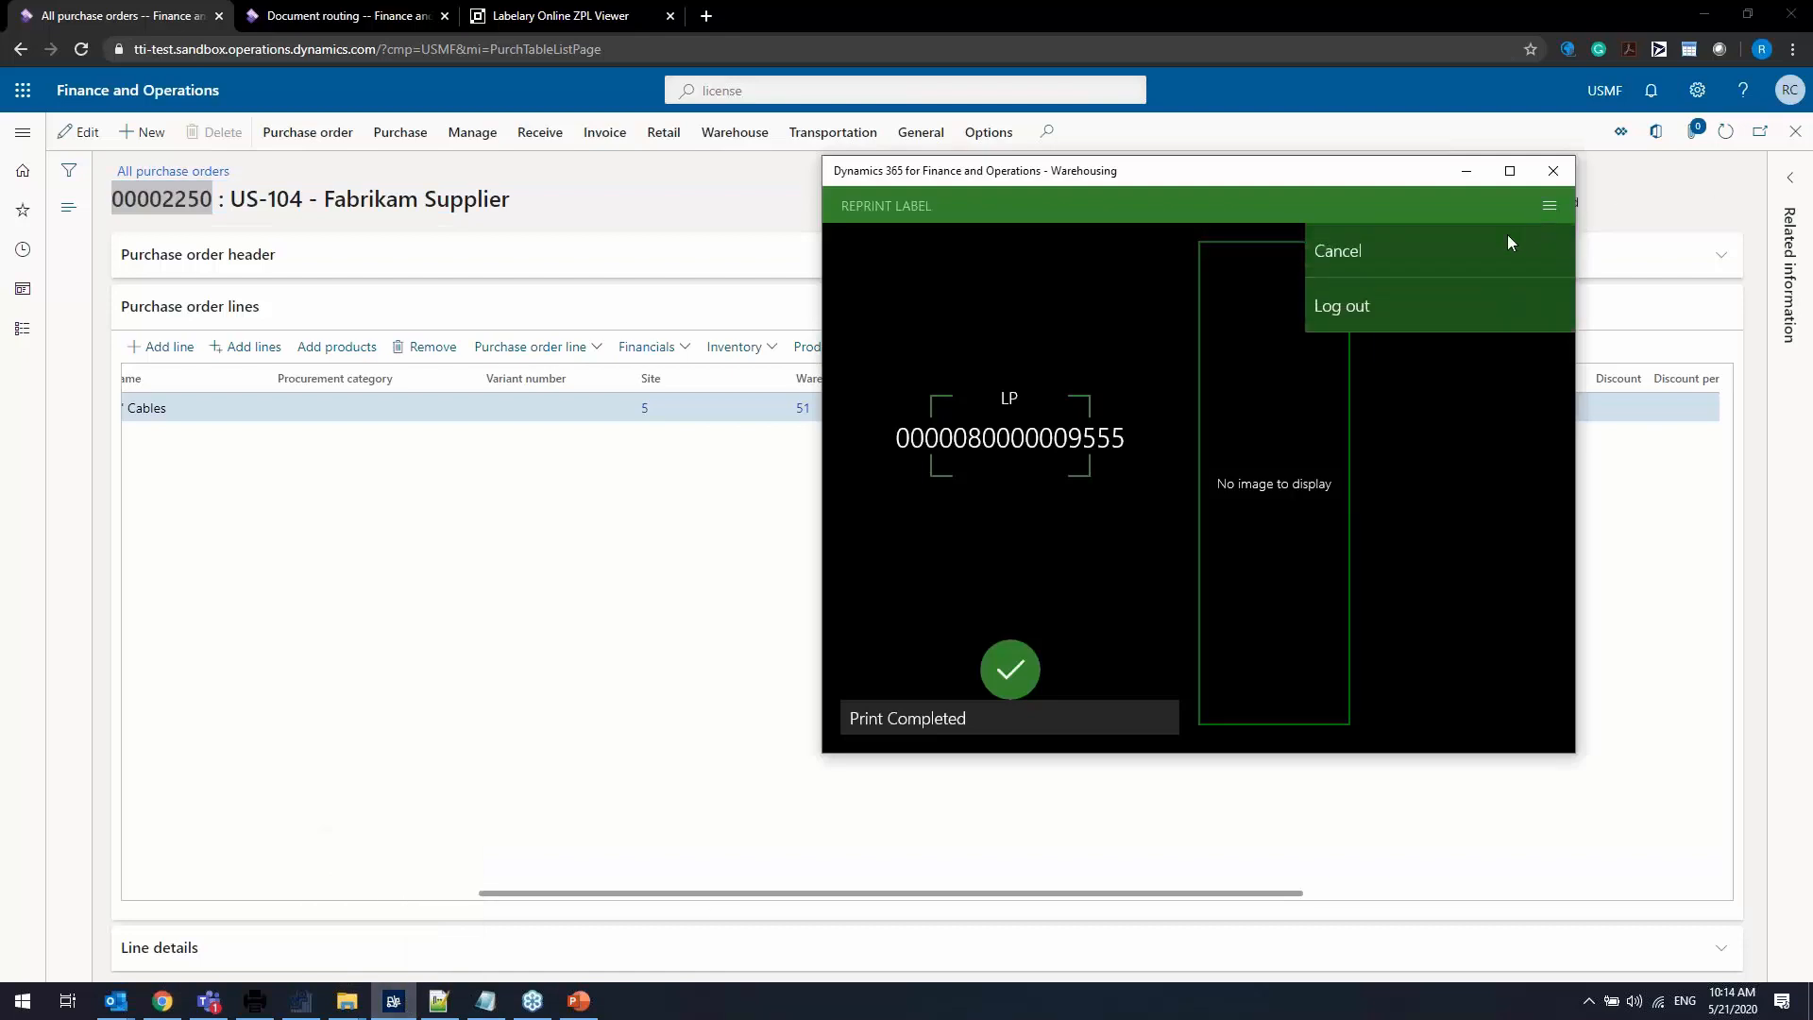
{"action": "left_click", "coordinate": [1464, 260]}
{"action": "left_click_drag", "start_coordinate": [1280, 189], "coordinate": [671, 208]}
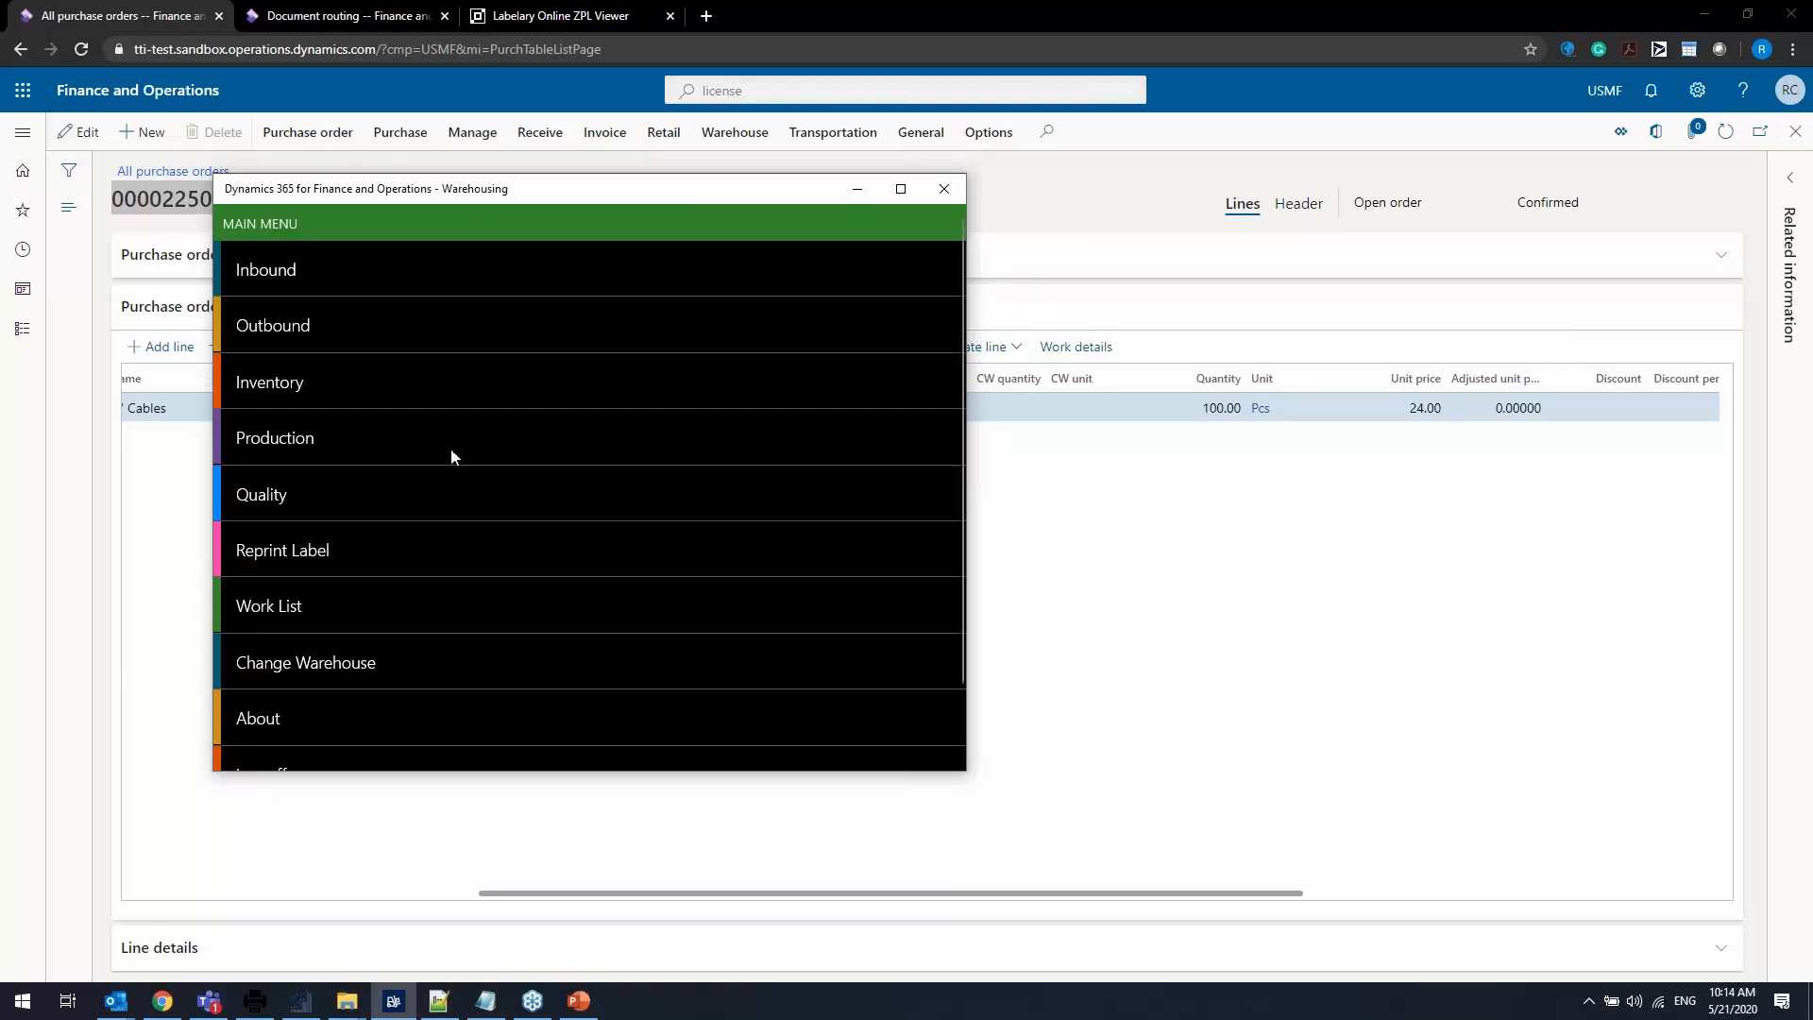
Start an inbound Purchase Receive and submit the copied purchase order number as the PONum.
{"action": "left_click", "coordinate": [298, 285]}
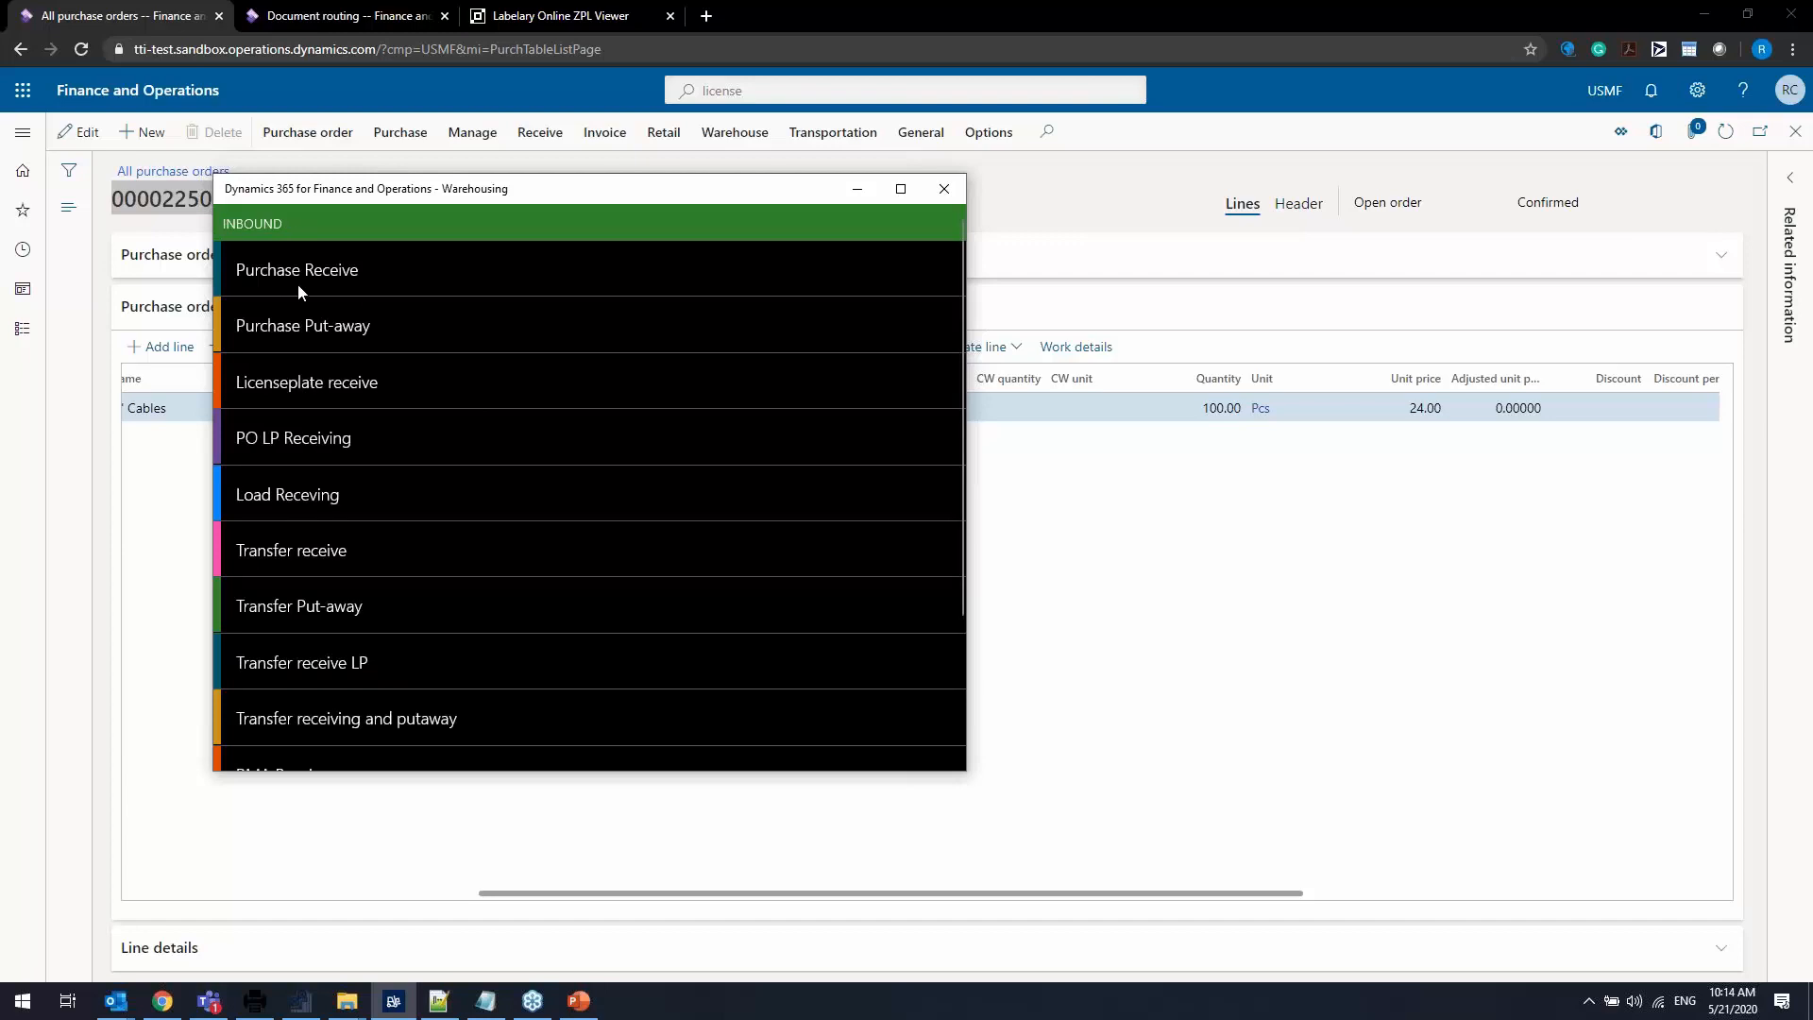
{"action": "left_click", "coordinate": [367, 276]}
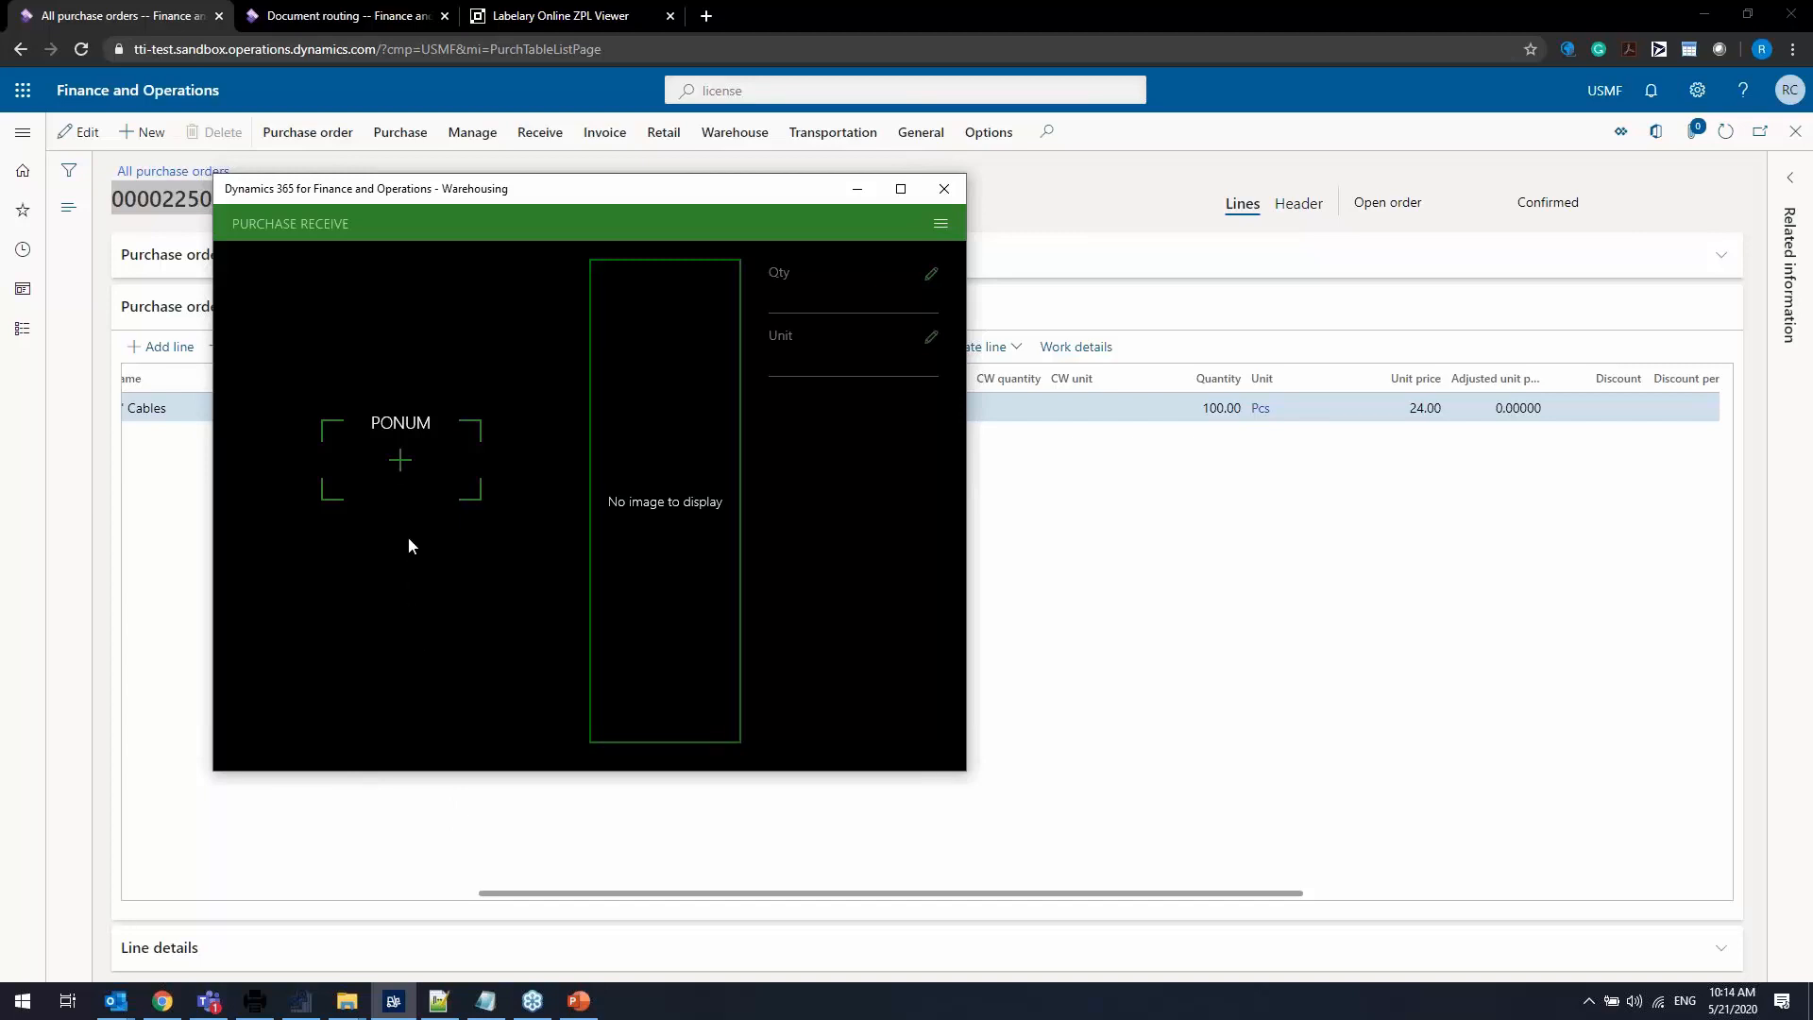
{"action": "left_click", "coordinate": [422, 460]}
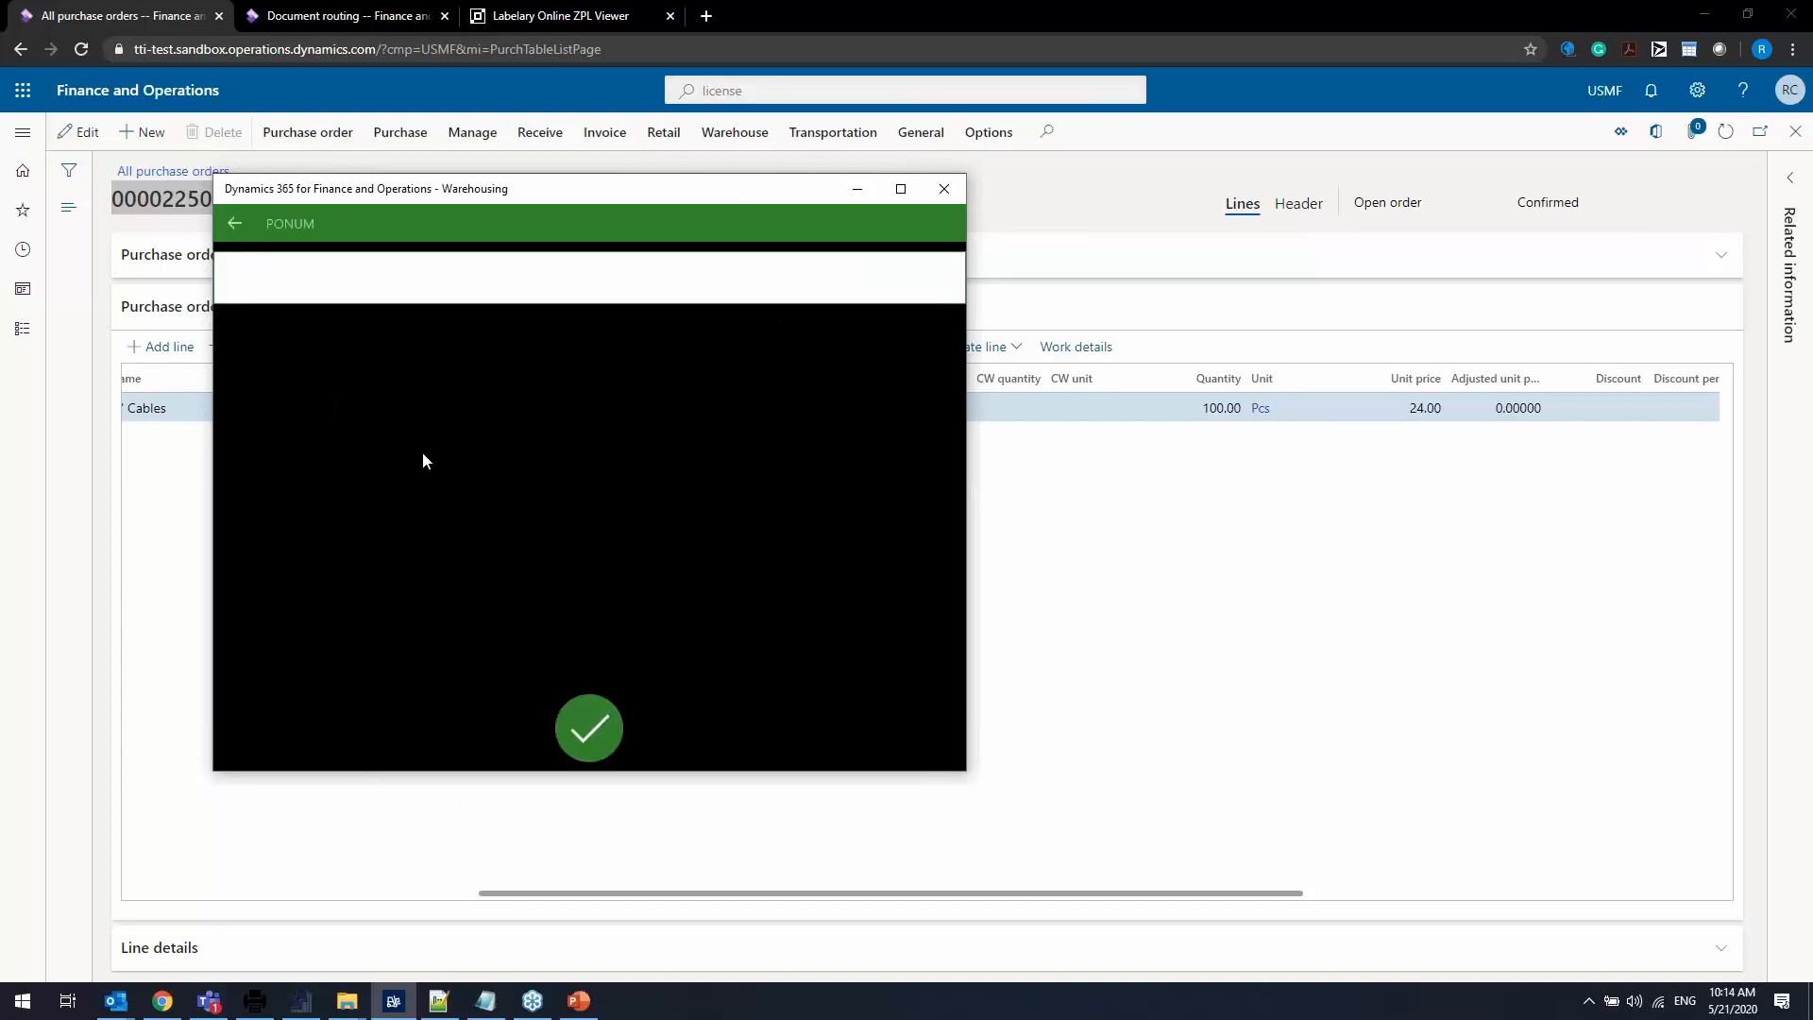
{"action": "key", "text": "ctrl+v"}
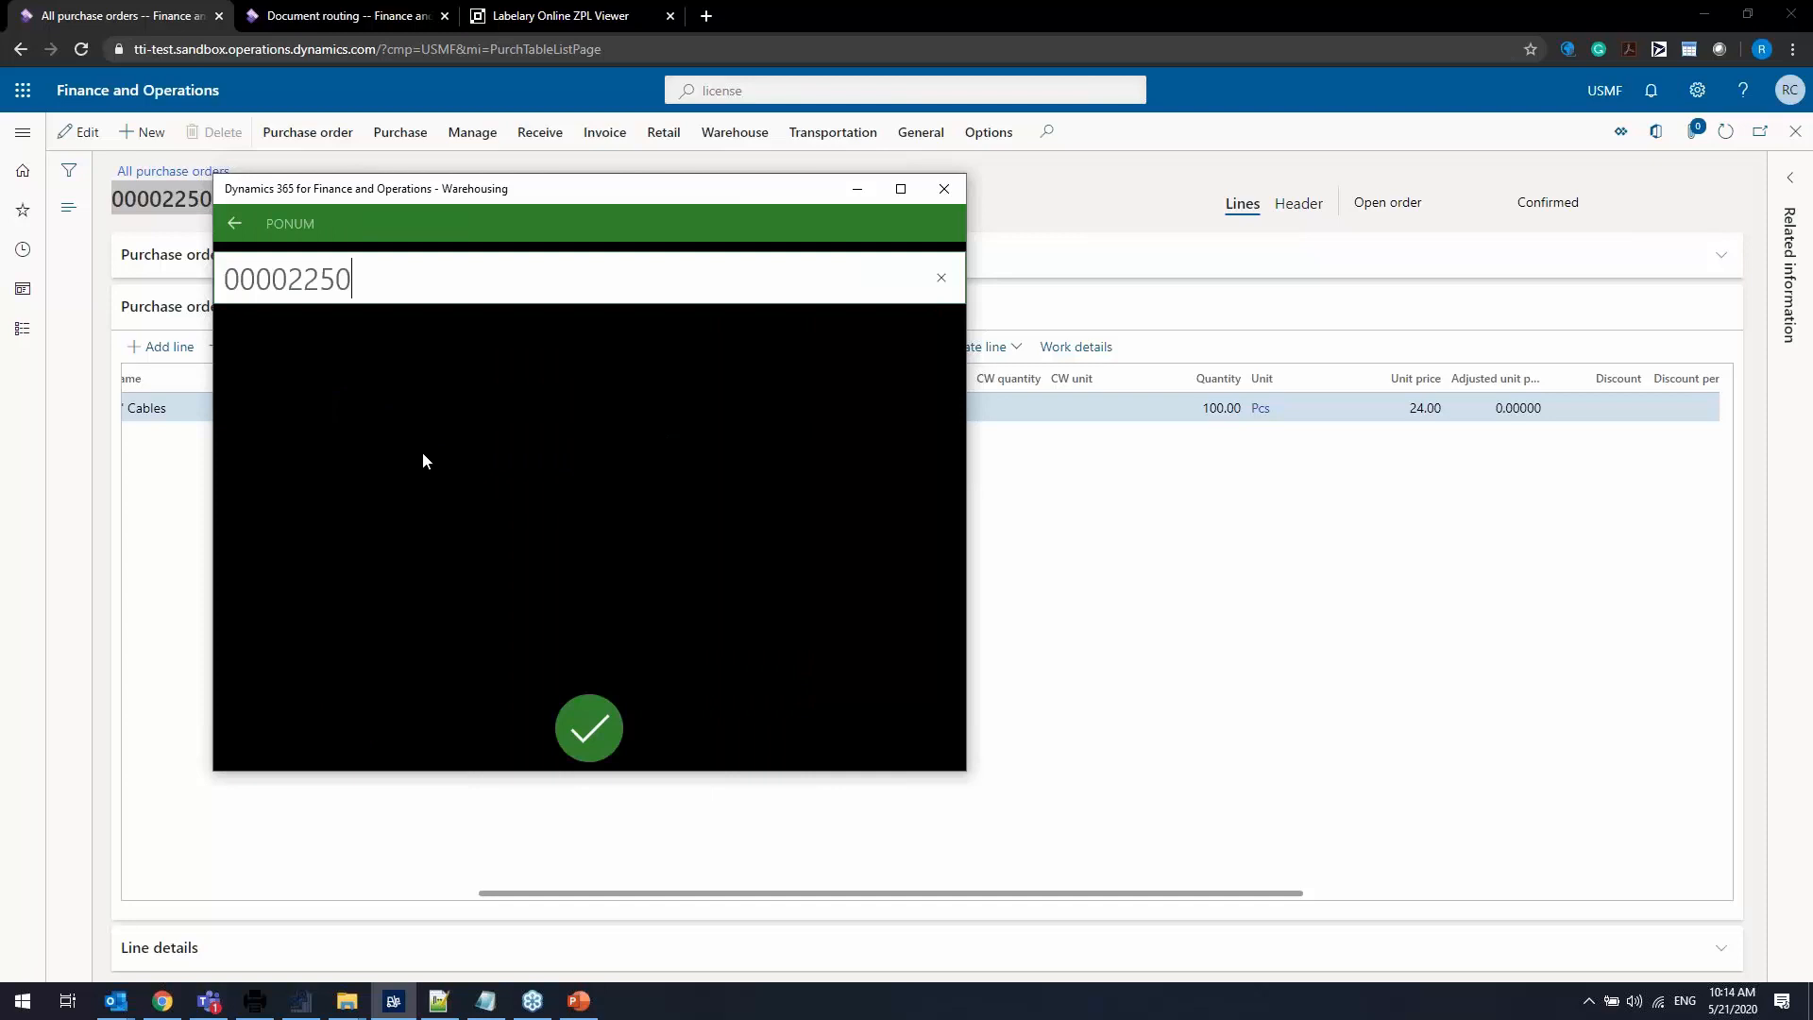
{"action": "left_click", "coordinate": [570, 718]}
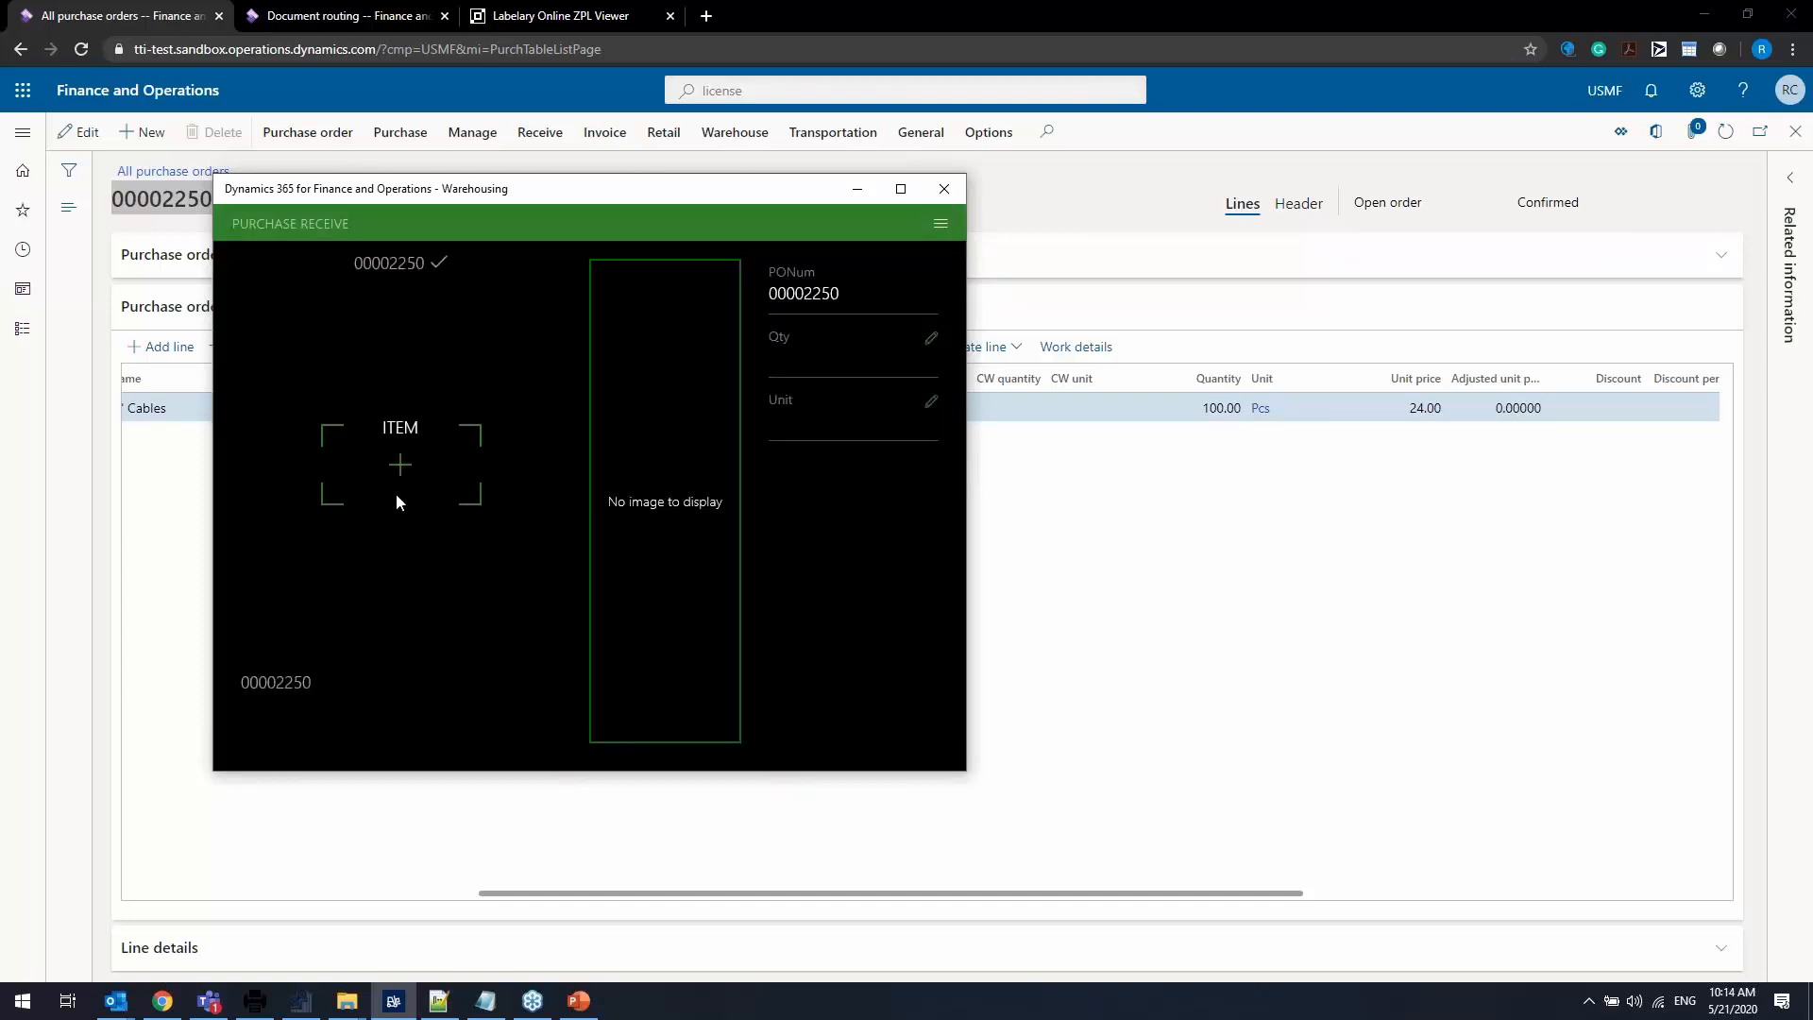
Return to the purchase order in the browser and copy item number A0002 from its line.
{"action": "left_click_drag", "start_coordinate": [567, 192], "coordinate": [699, 337]}
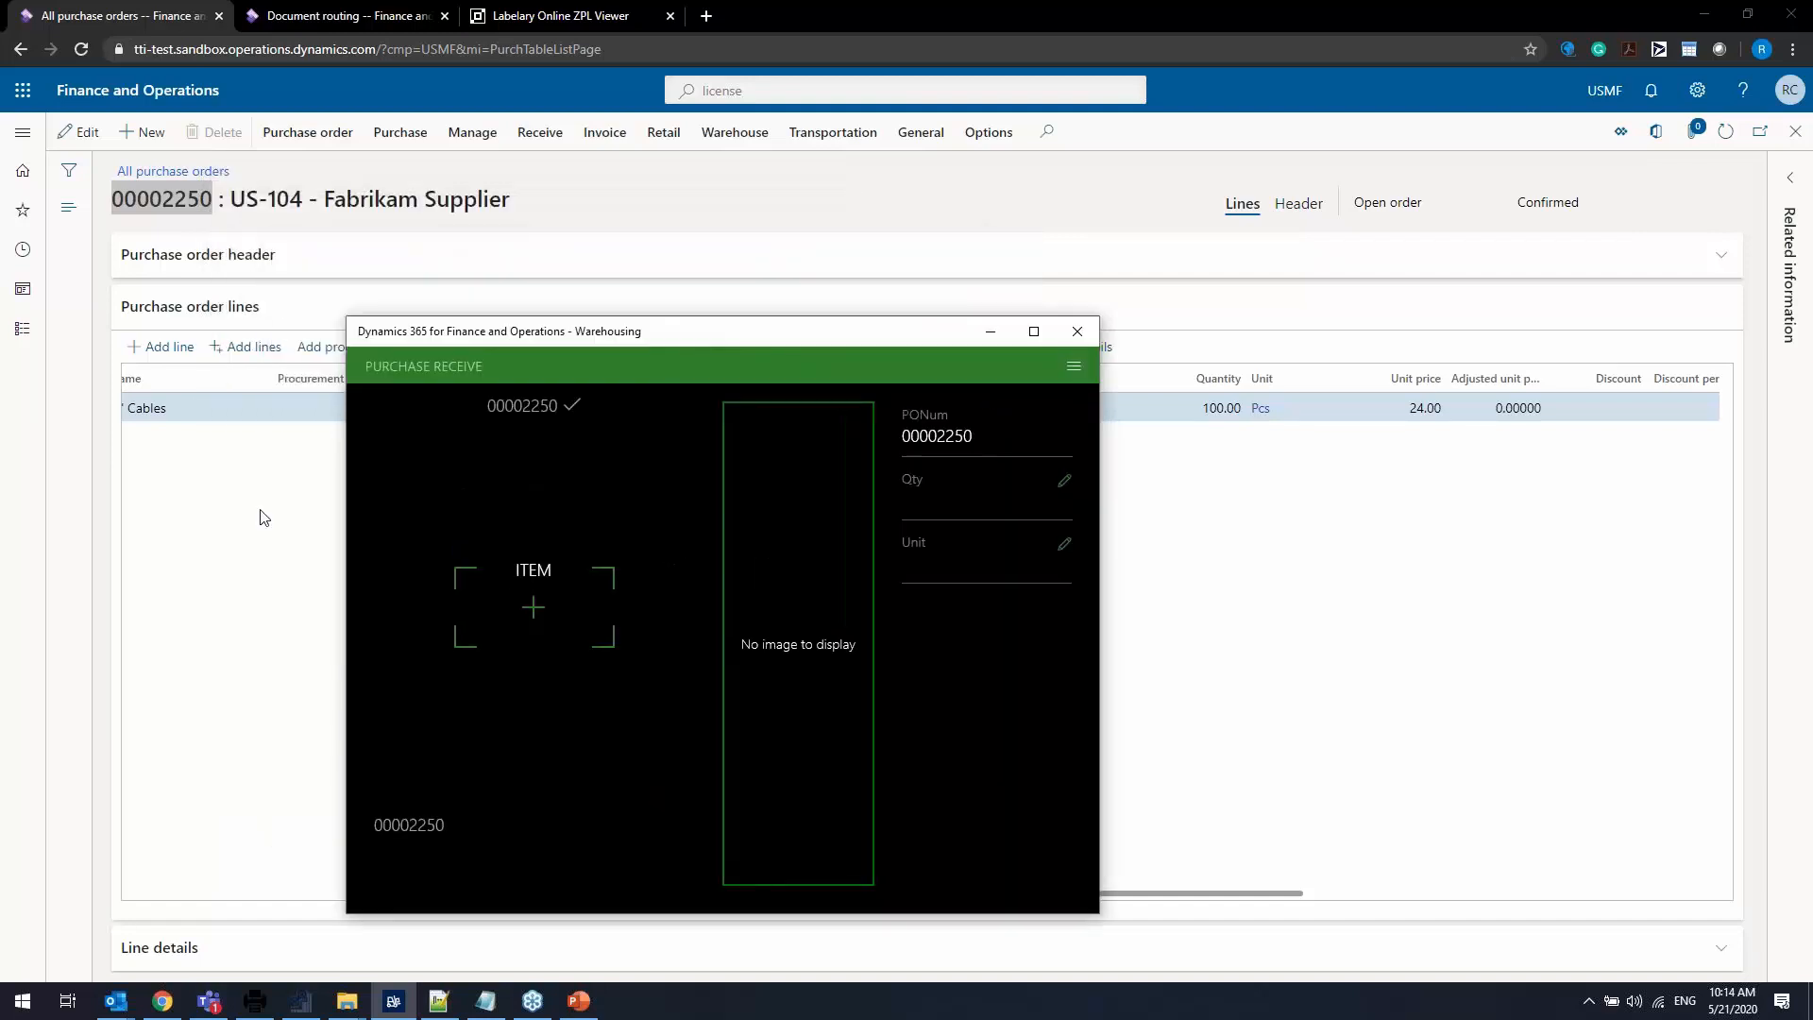
{"action": "left_click", "coordinate": [251, 521]}
{"action": "scroll", "coordinate": [274, 522], "scroll_direction": "left", "scroll_amount": 7}
{"action": "left_click", "coordinate": [625, 410]}
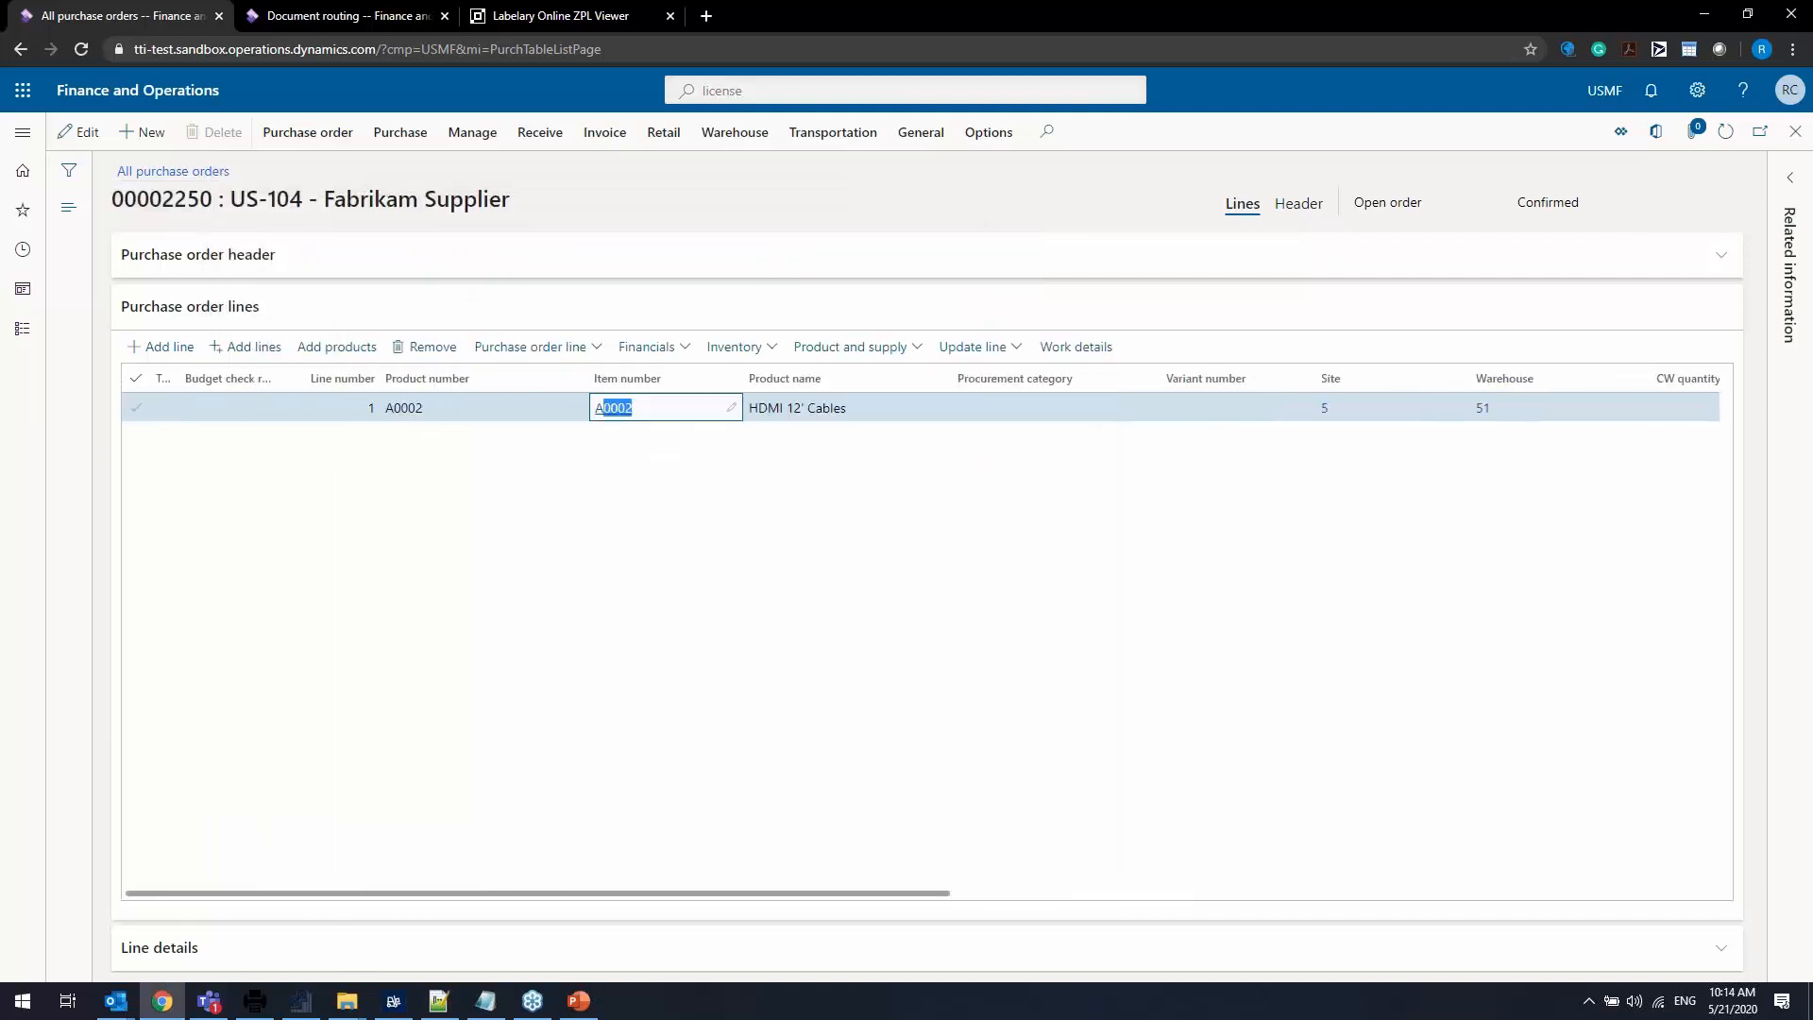
{"action": "right_click", "coordinate": [612, 424]}
{"action": "left_click", "coordinate": [630, 433]}
Submit A0002 as the item to receive in the Warehousing app, with the Zpl Printer emulator shown beside it.
{"action": "key", "text": "alt+Tab"}
{"action": "left_click", "coordinate": [538, 596]}
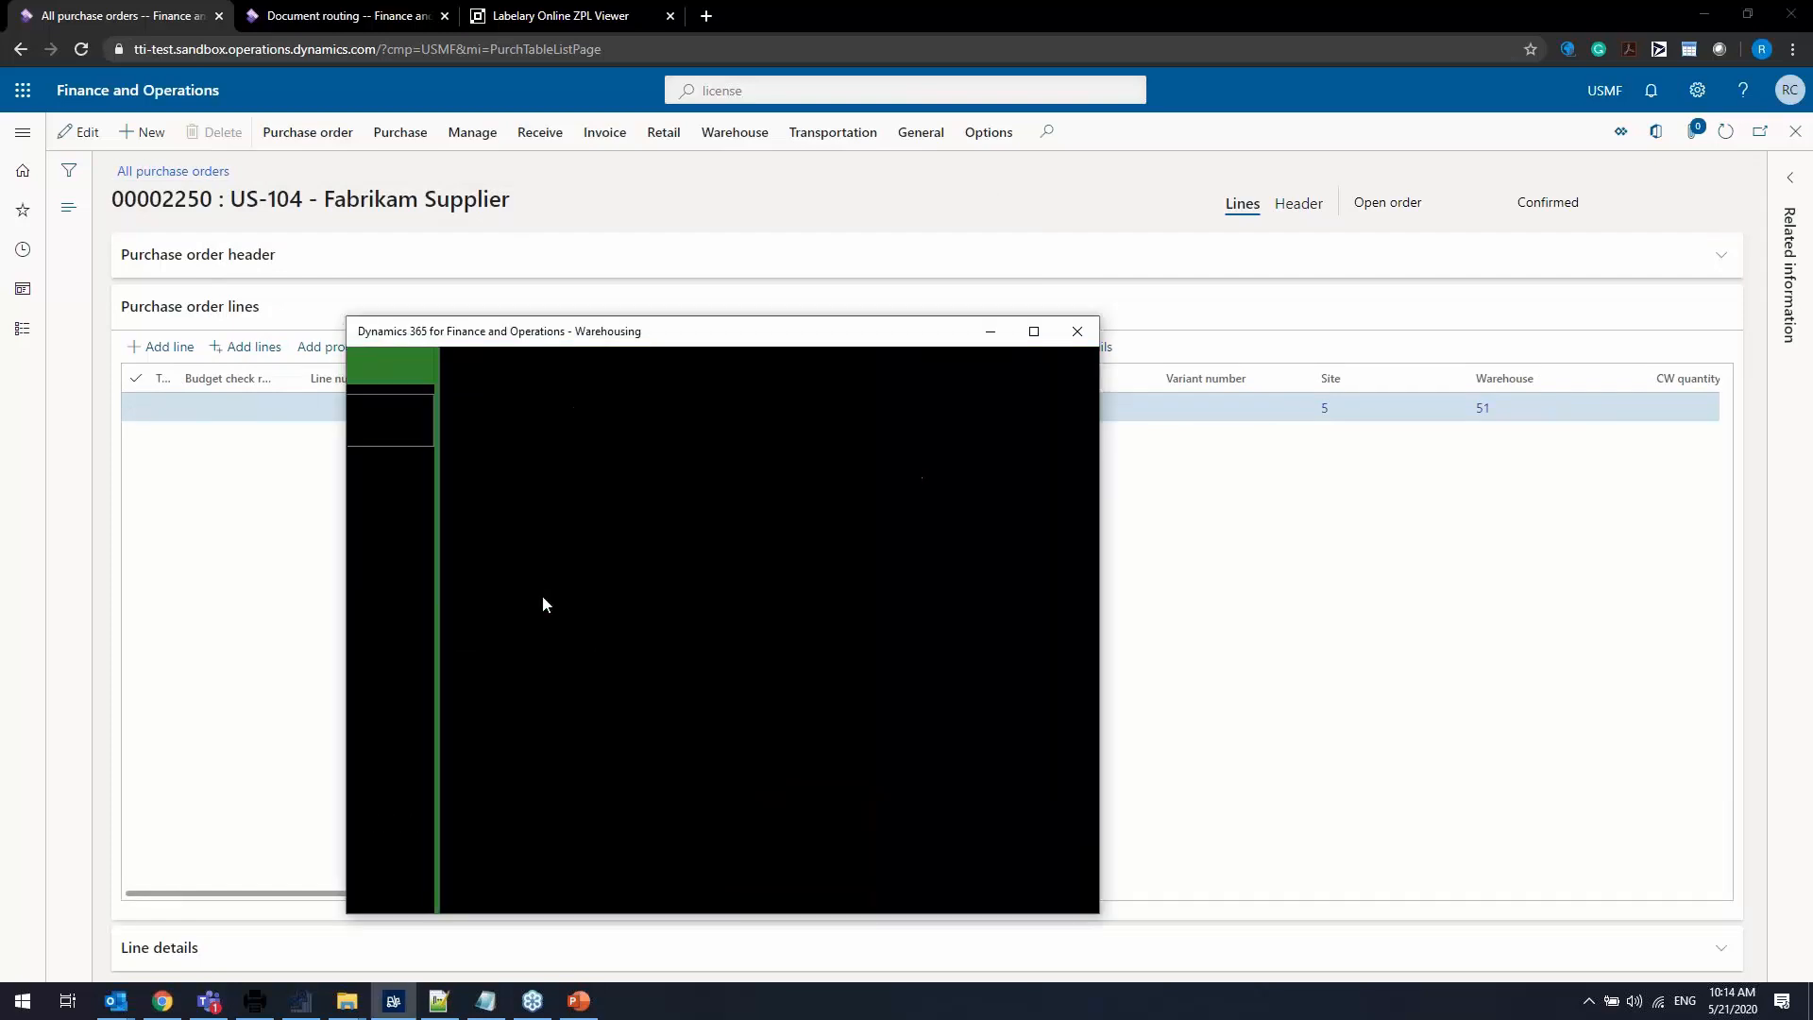
{"action": "type", "text": "A0002"}
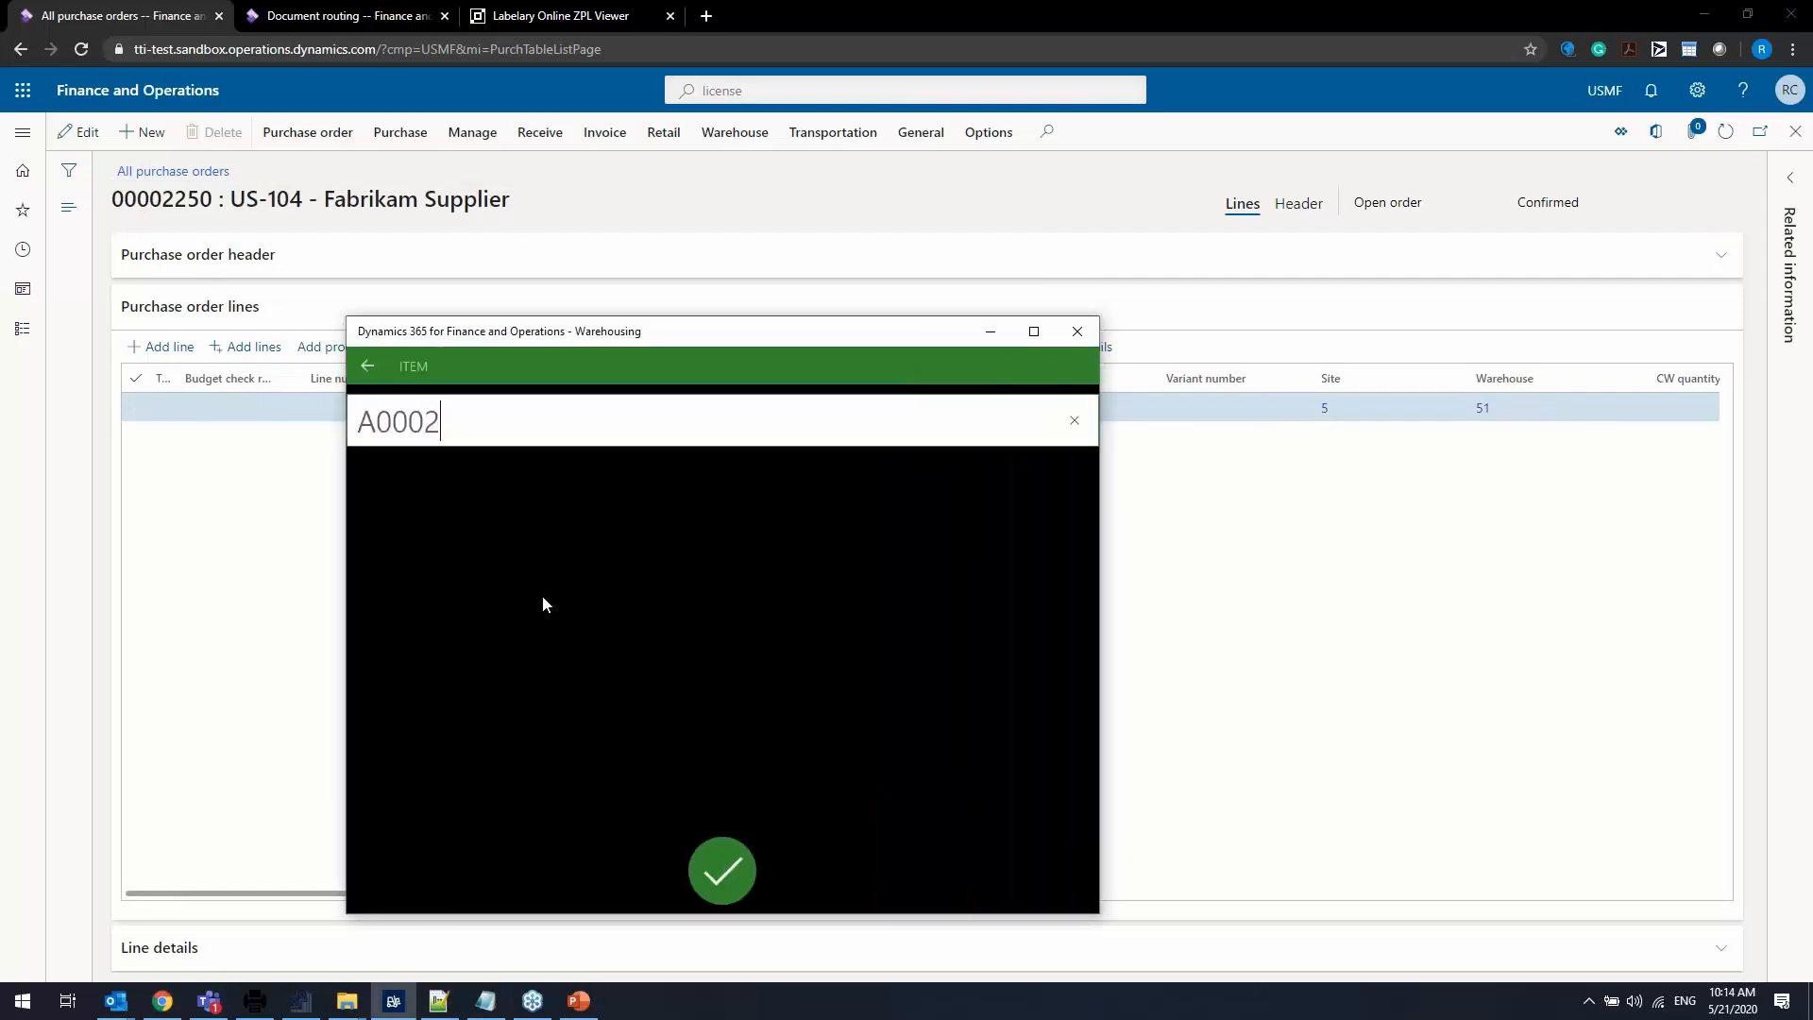
{"action": "left_click_drag", "start_coordinate": [631, 338], "coordinate": [389, 219]}
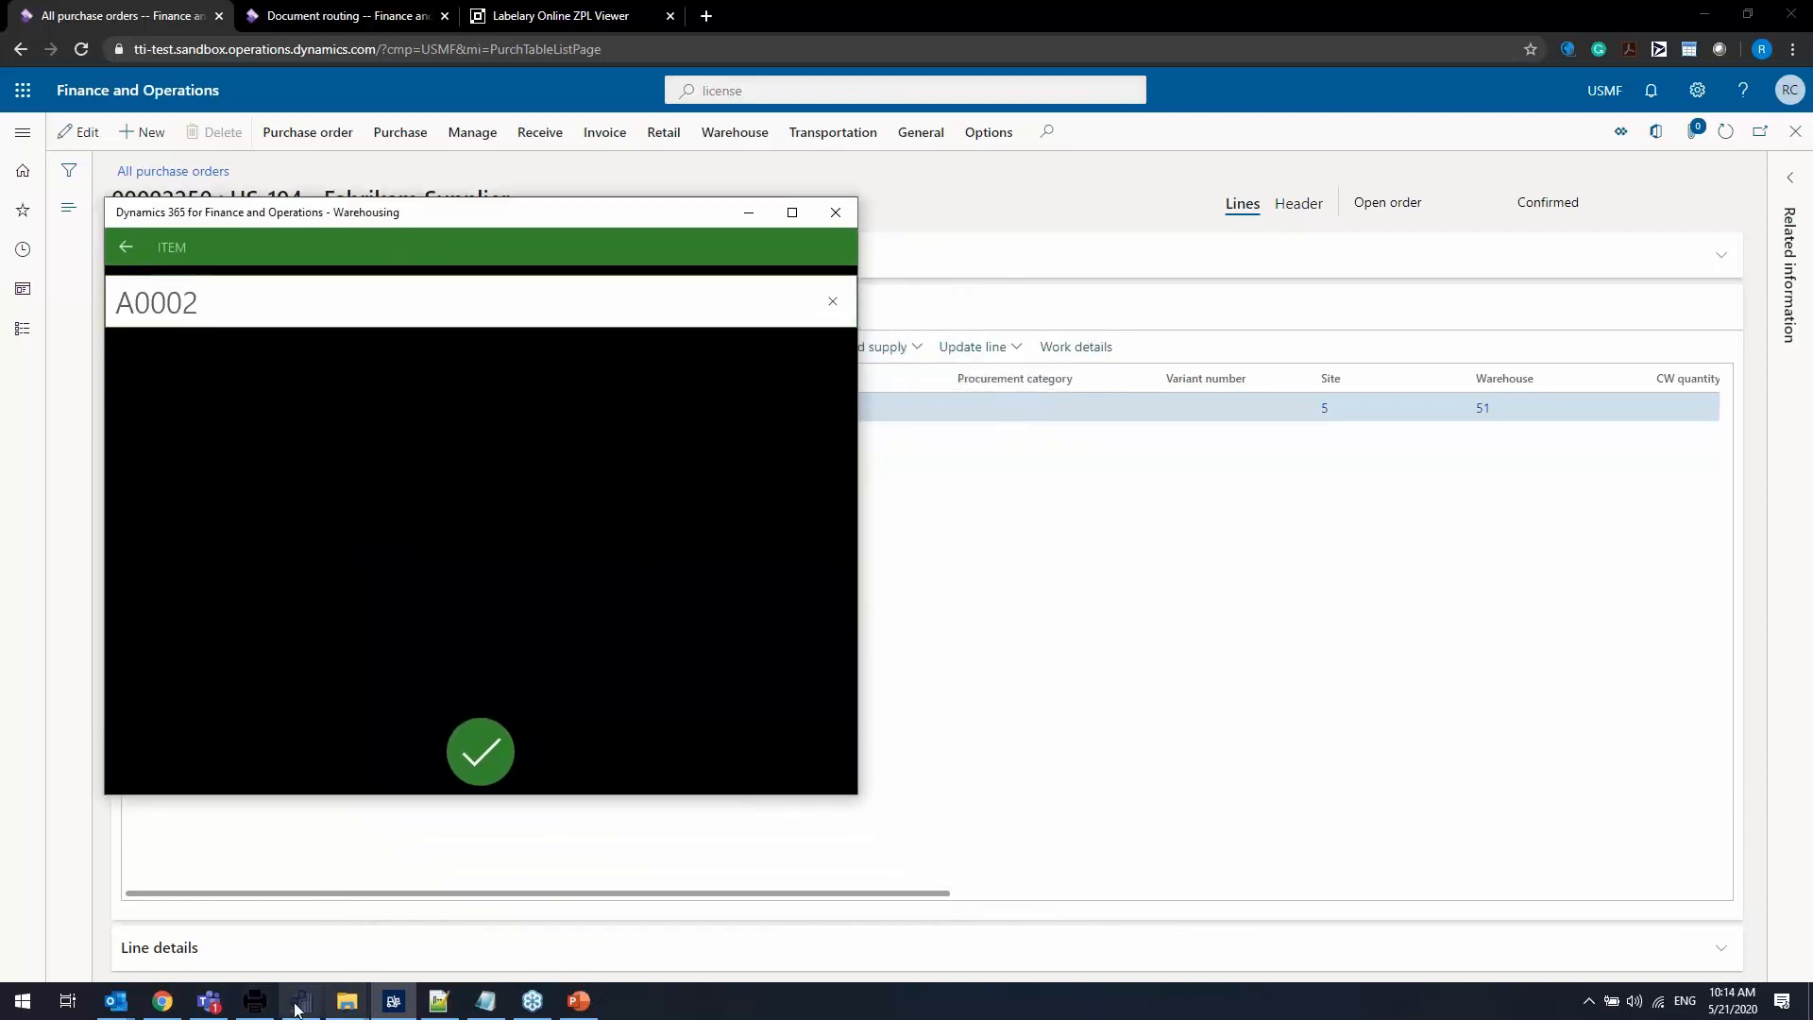
{"action": "left_click", "coordinate": [261, 1002]}
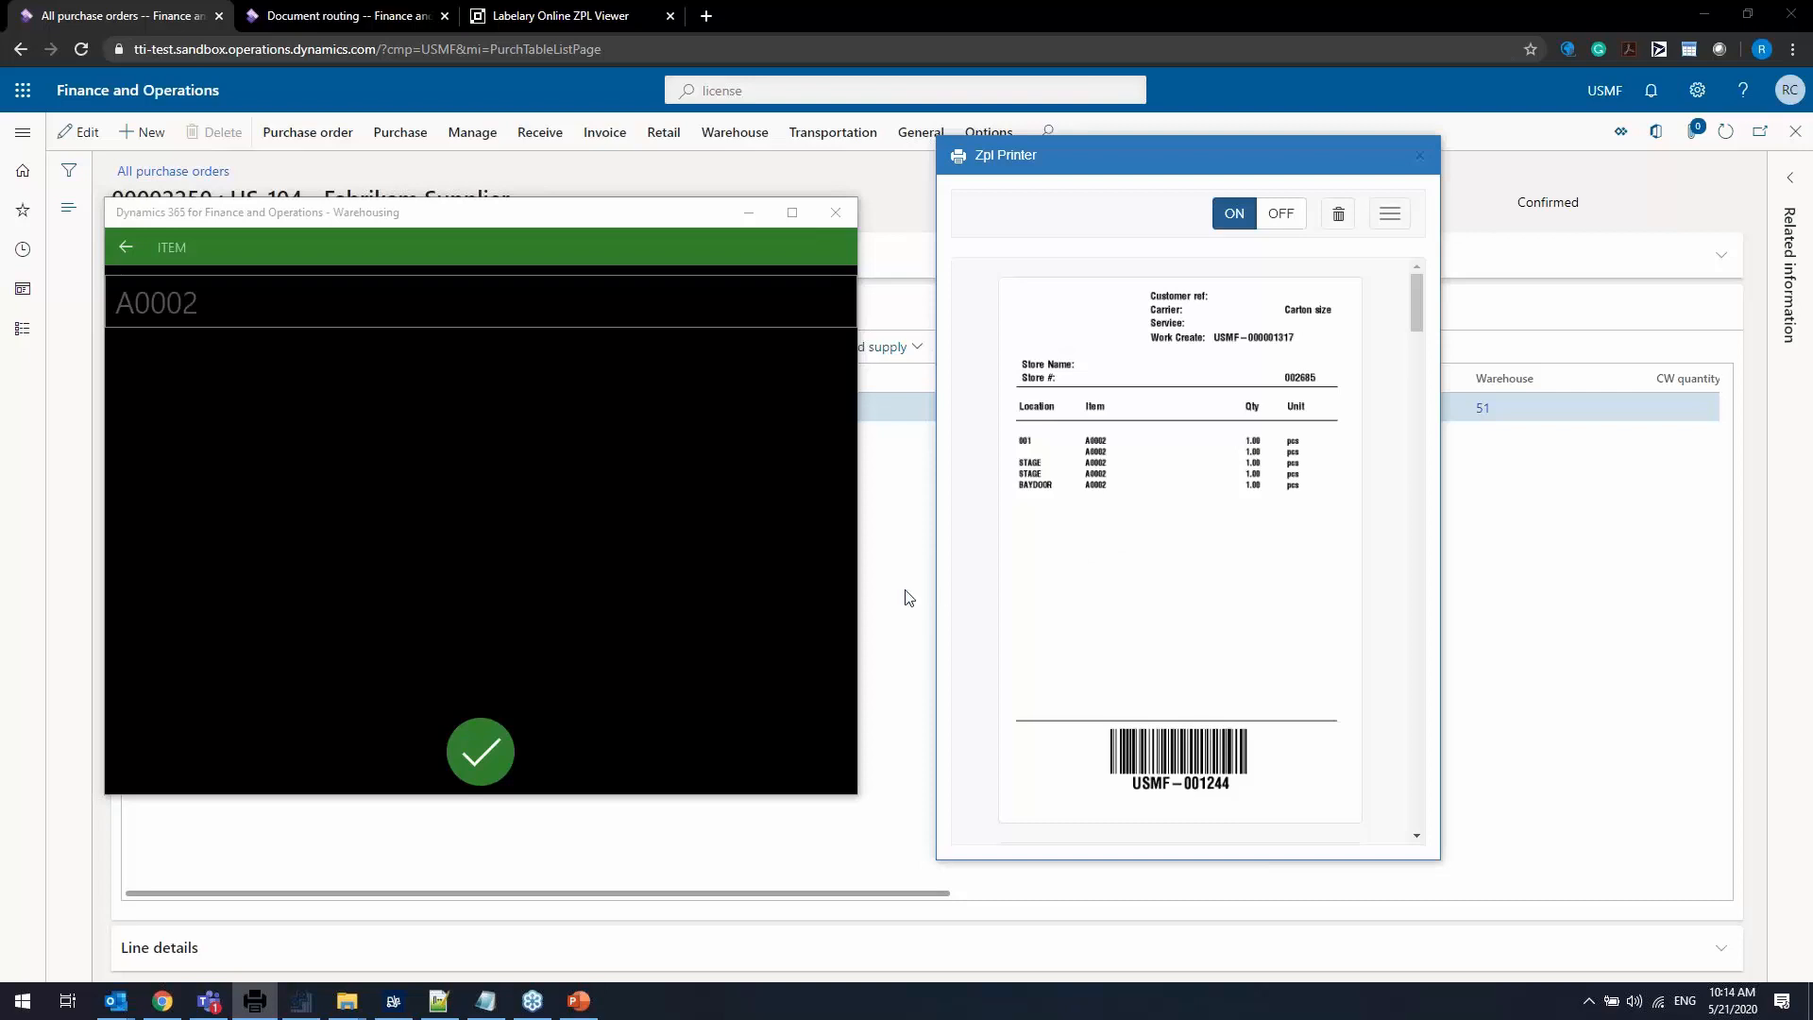
{"action": "left_click", "coordinate": [479, 746]}
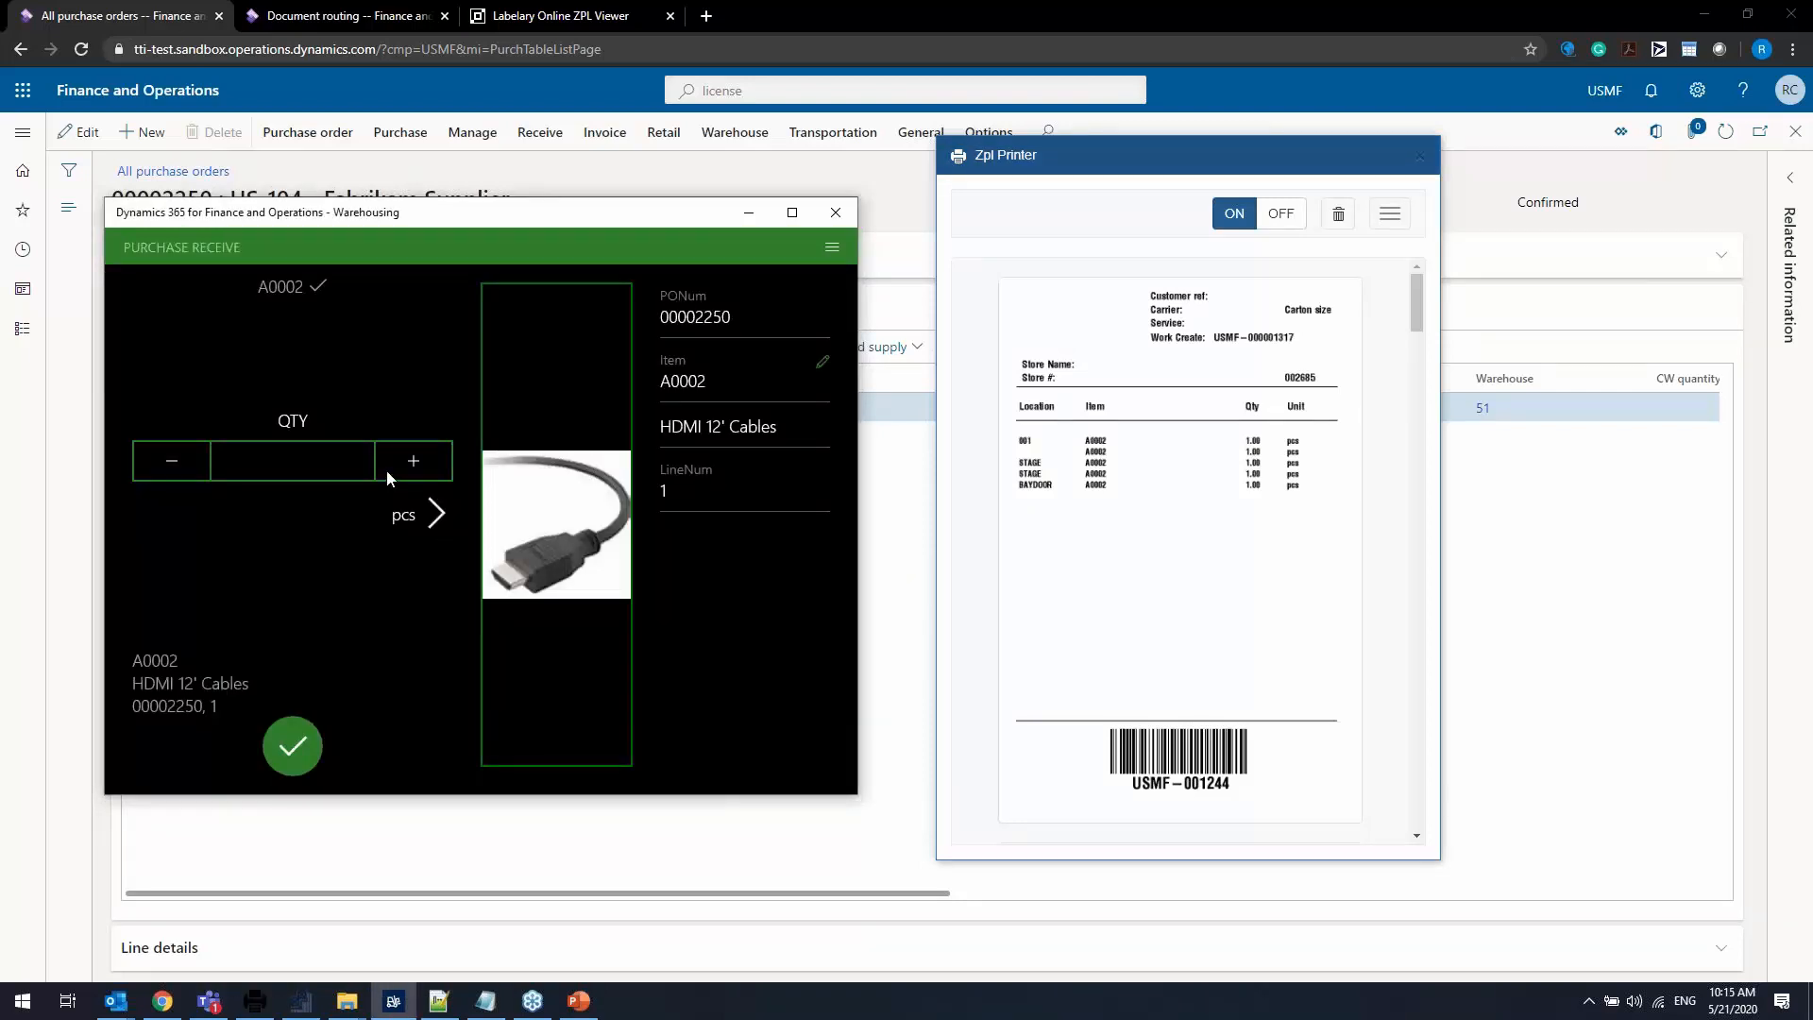
Set the received quantity of A0002 to 50 pcs and confirm the purchase receipt.
{"action": "left_click", "coordinate": [308, 467]}
{"action": "left_click", "coordinate": [470, 477]}
{"action": "left_click", "coordinate": [471, 684]}
{"action": "left_click", "coordinate": [836, 635]}
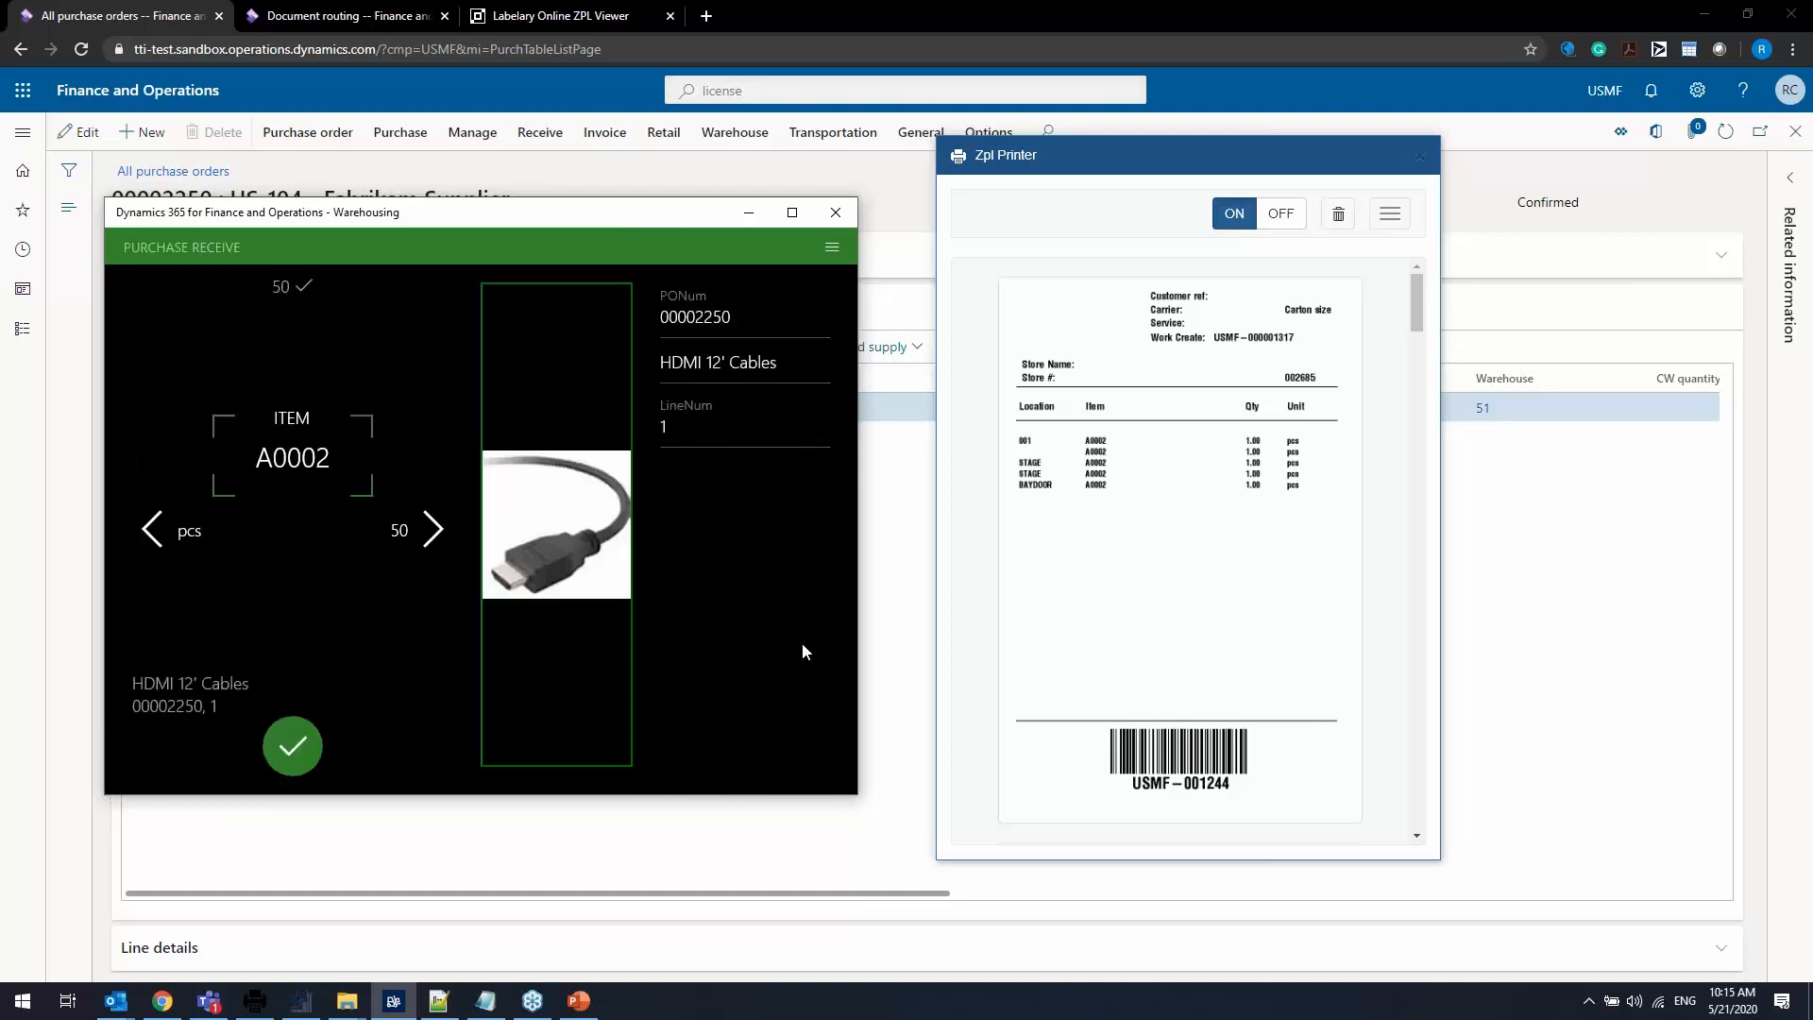
{"action": "left_click", "coordinate": [298, 750]}
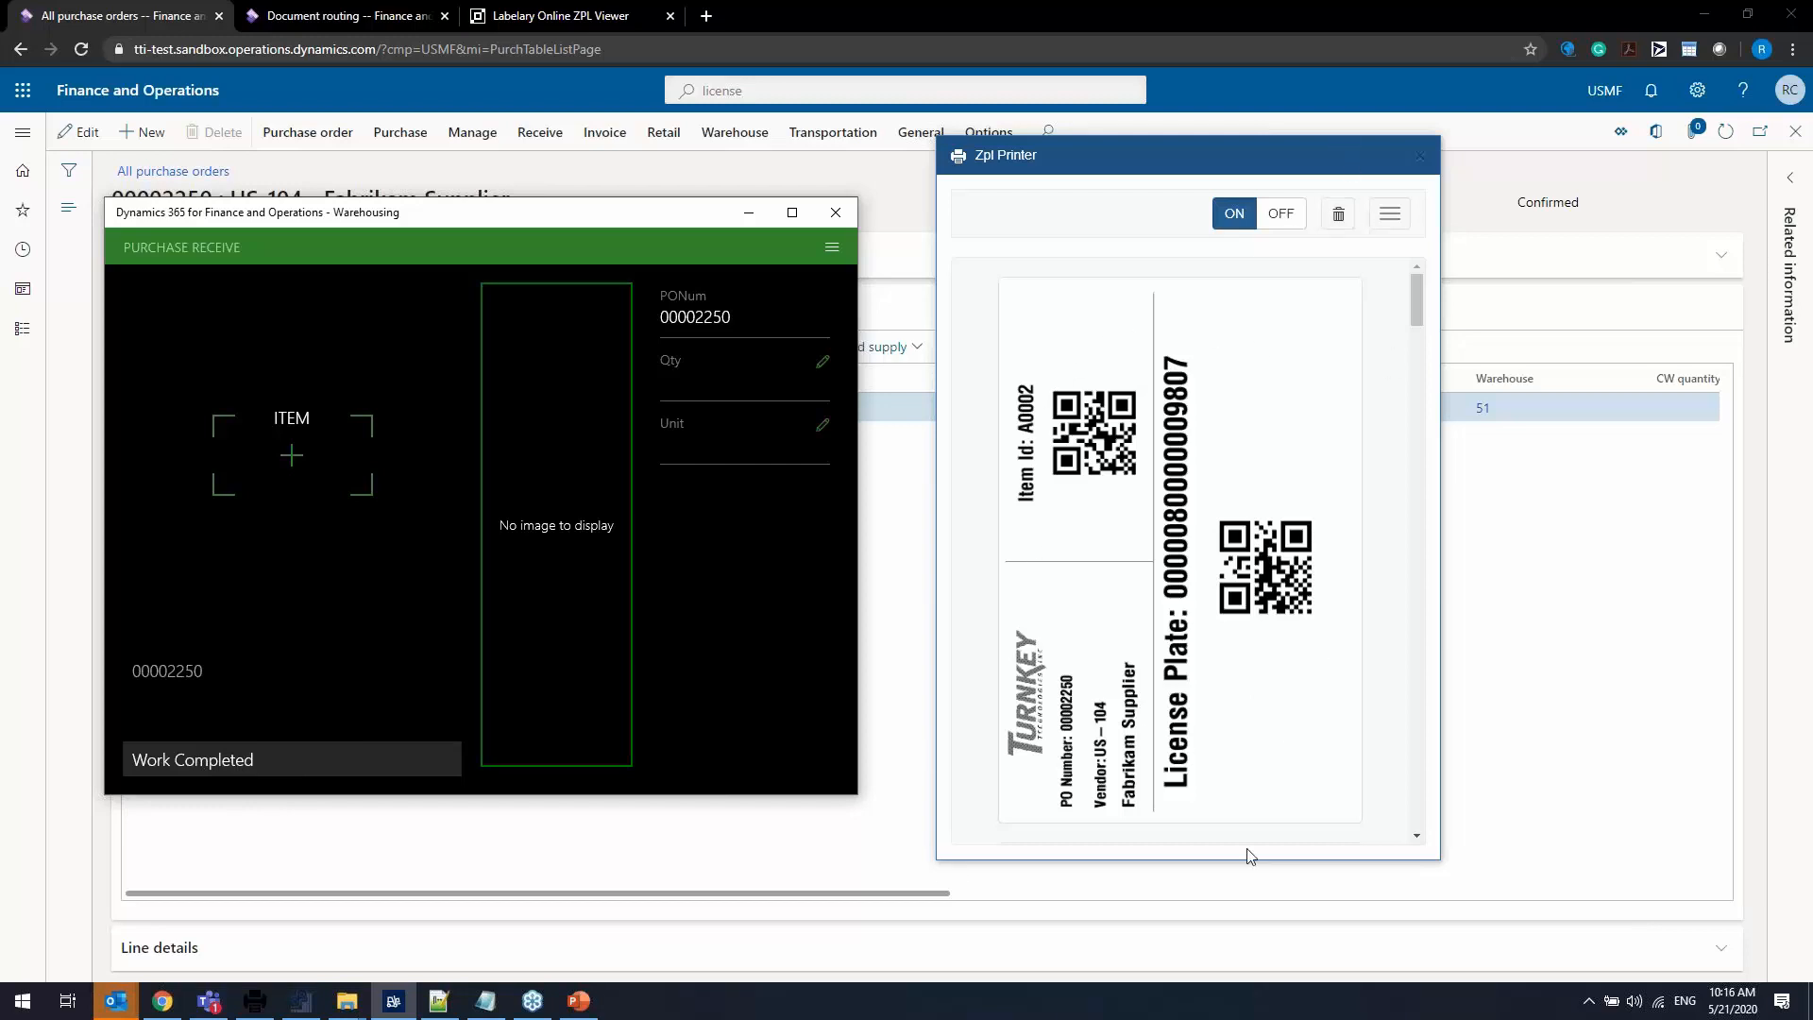
Open the printed label image LBL000223.png in Photos, rotate it upright, and shrink the window over the other apps.
{"action": "left_click", "coordinate": [347, 1000]}
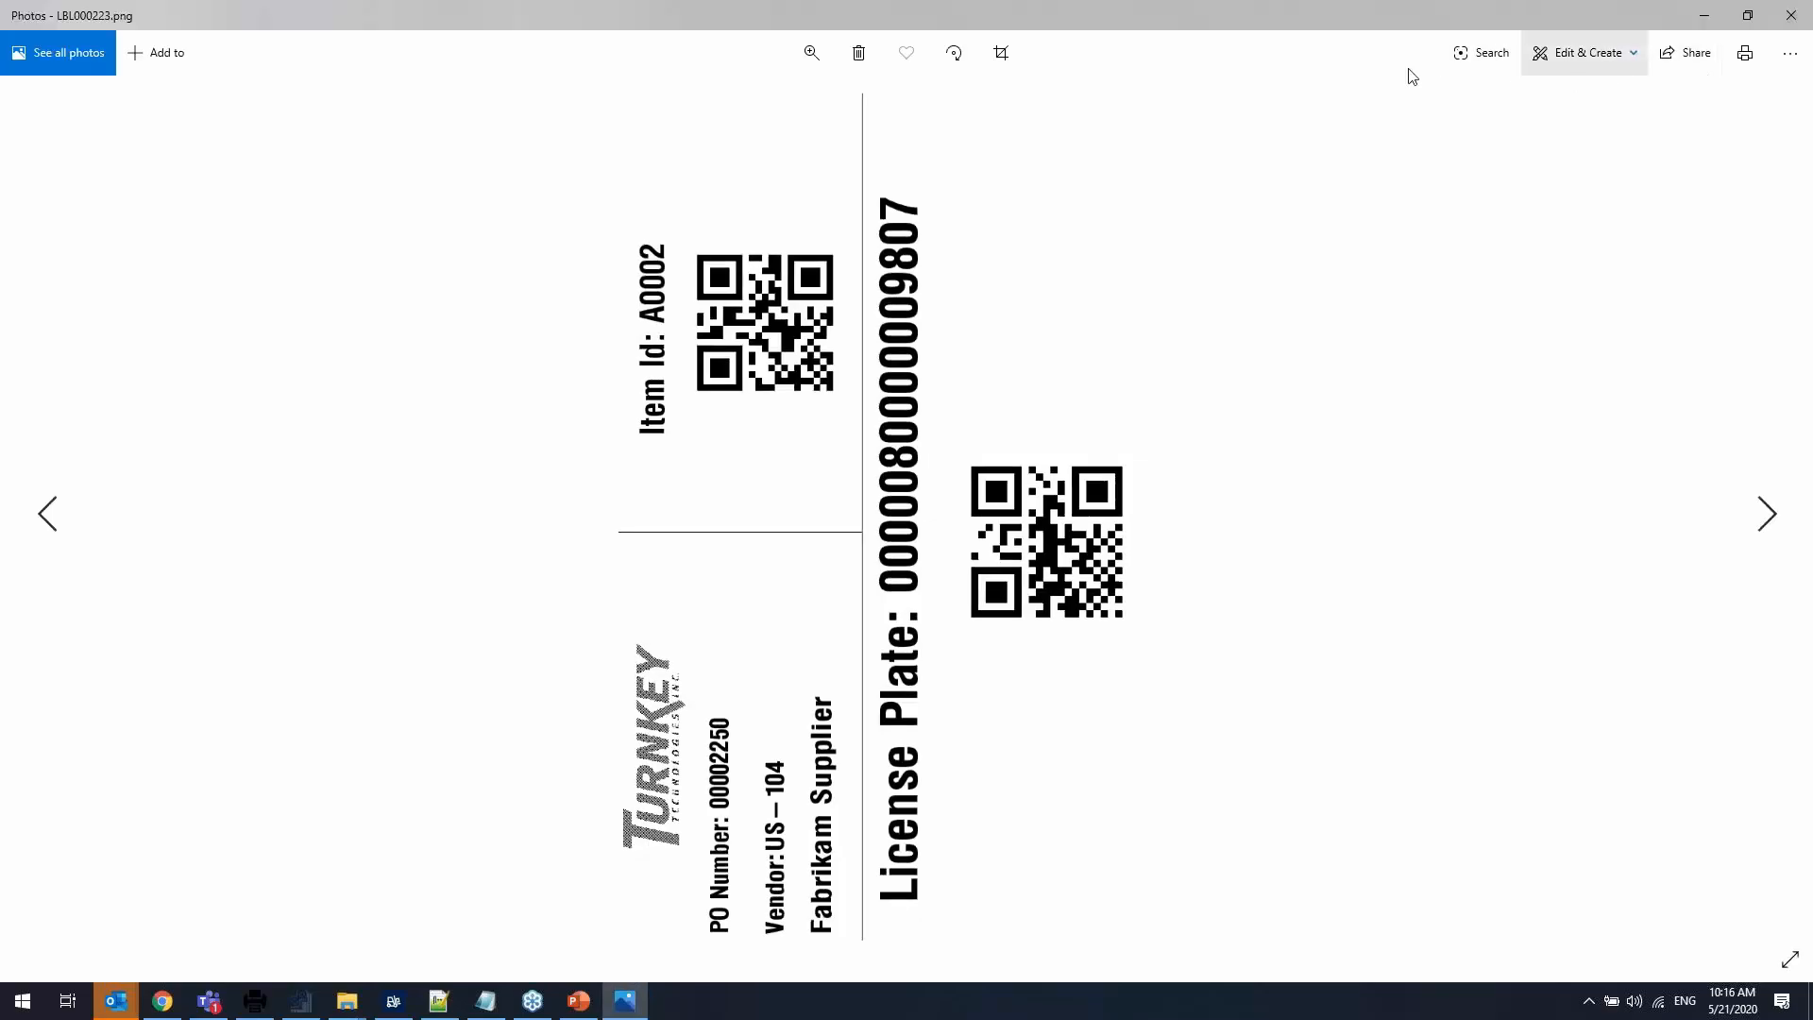
{"action": "left_click", "coordinate": [954, 53]}
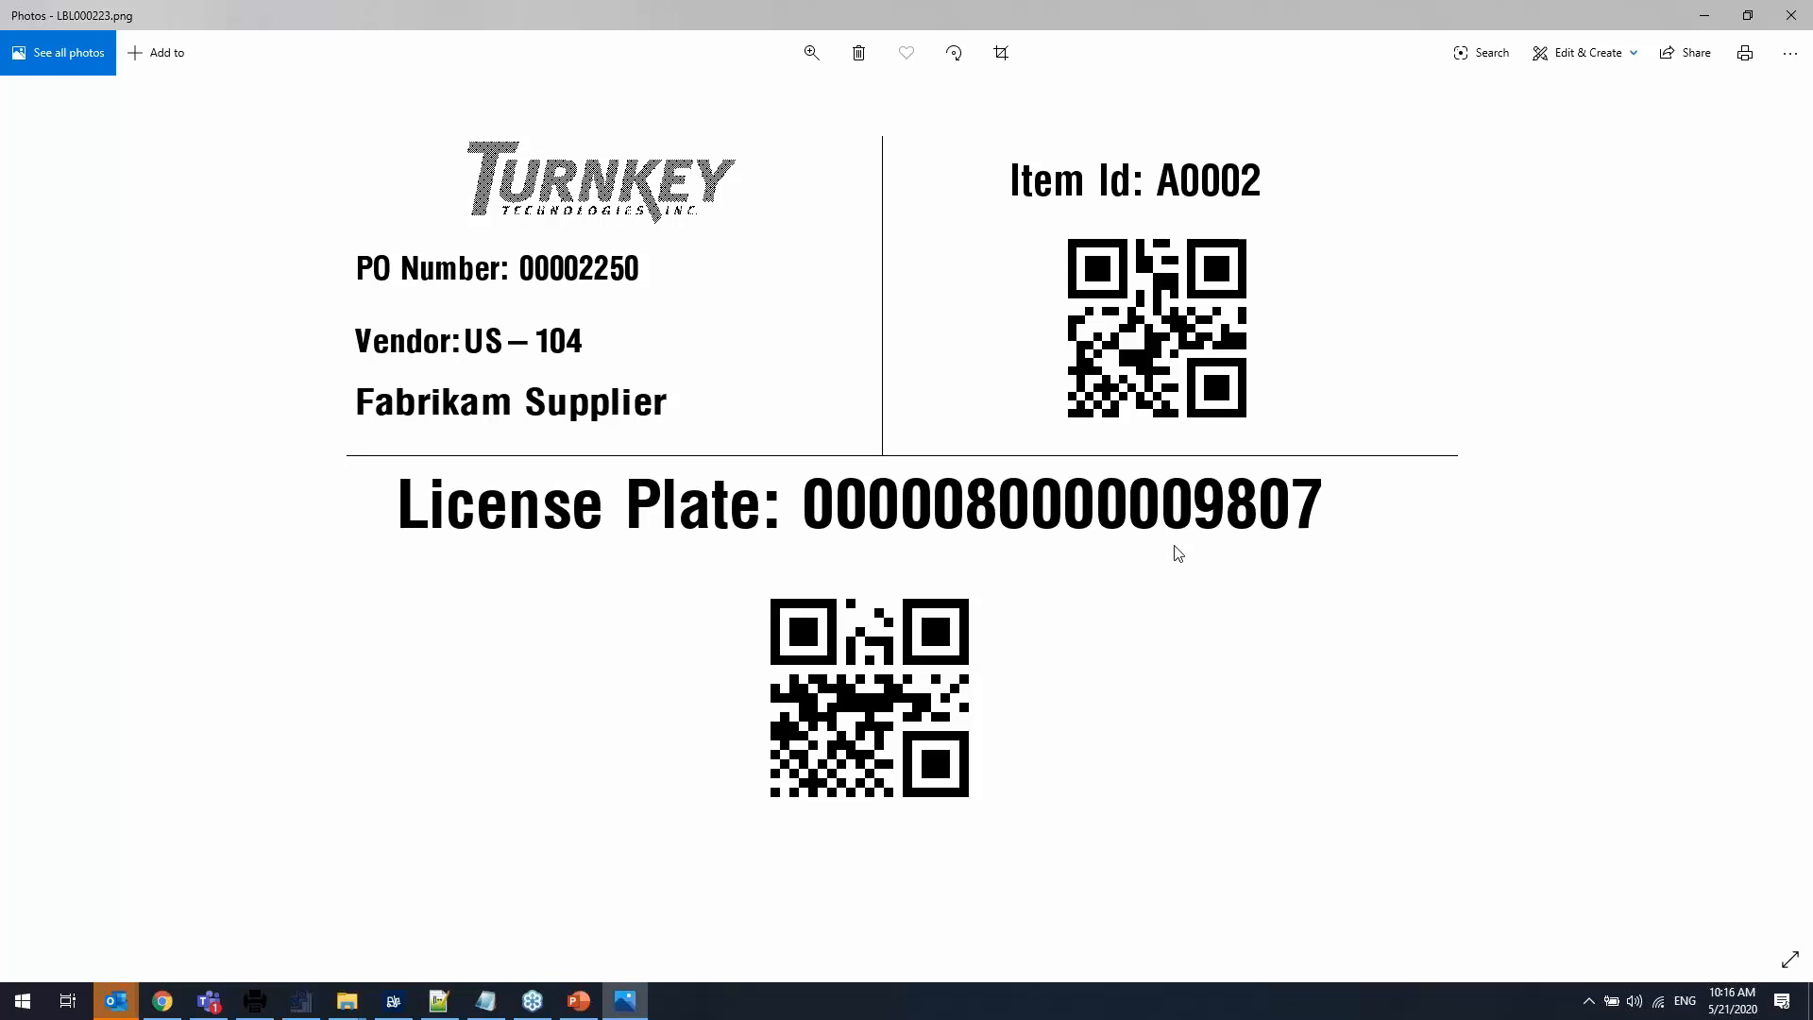
{"action": "left_click", "coordinate": [1749, 16]}
{"action": "left_click_drag", "start_coordinate": [587, 111], "coordinate": [845, 172]}
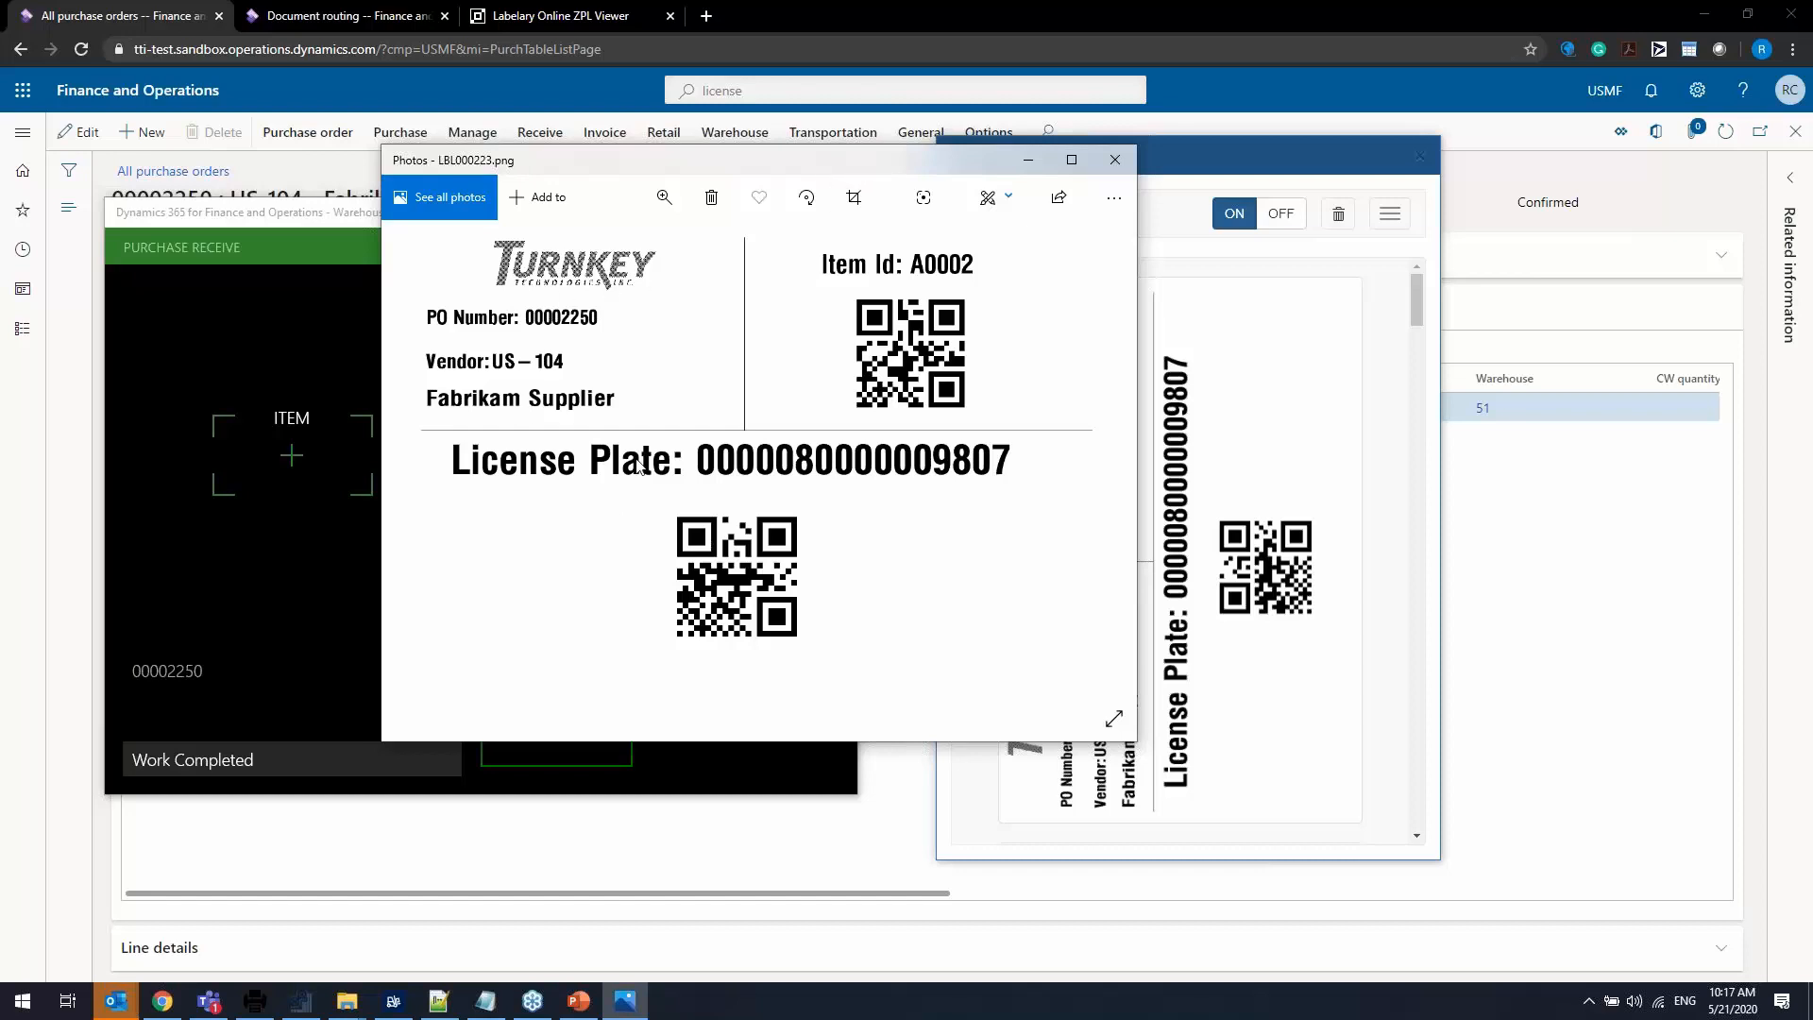
Switch to the Labelary viewer and duplicate the $OrderNum$ field line directly below itself in the ZPL code.
{"action": "left_click", "coordinate": [564, 21]}
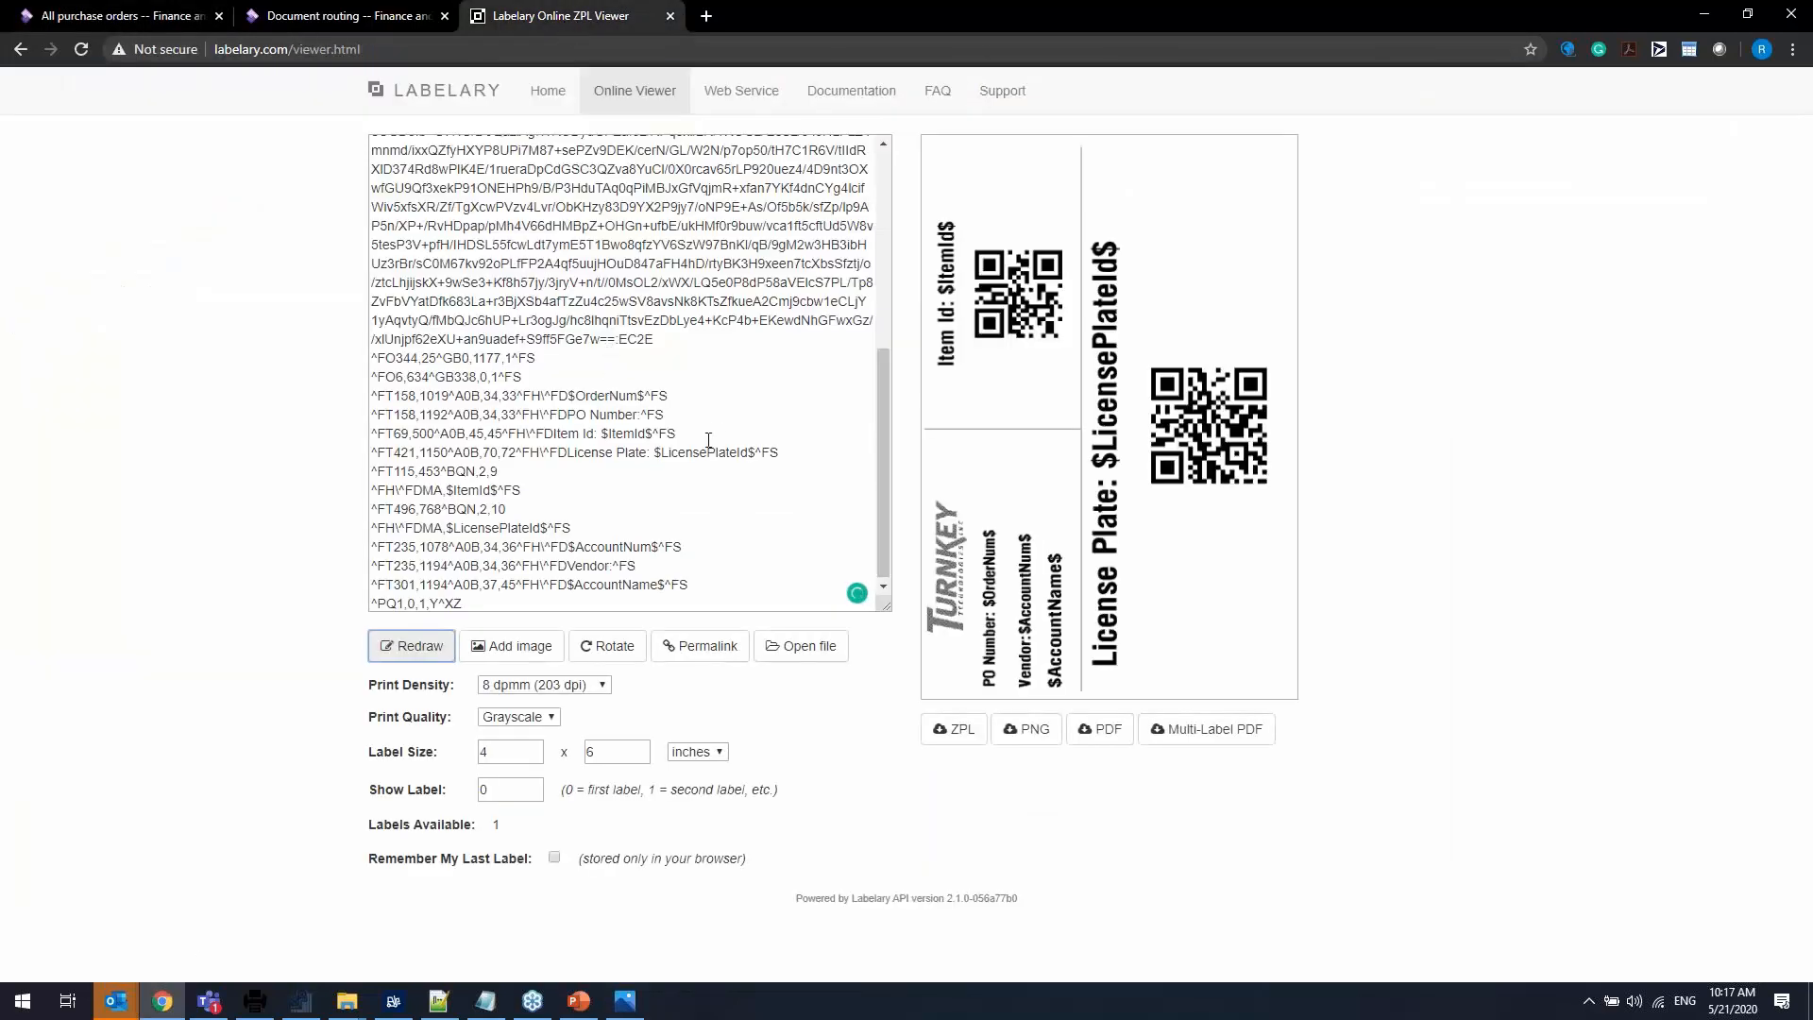
{"action": "scroll", "coordinate": [554, 413], "scroll_direction": "up", "scroll_amount": 5}
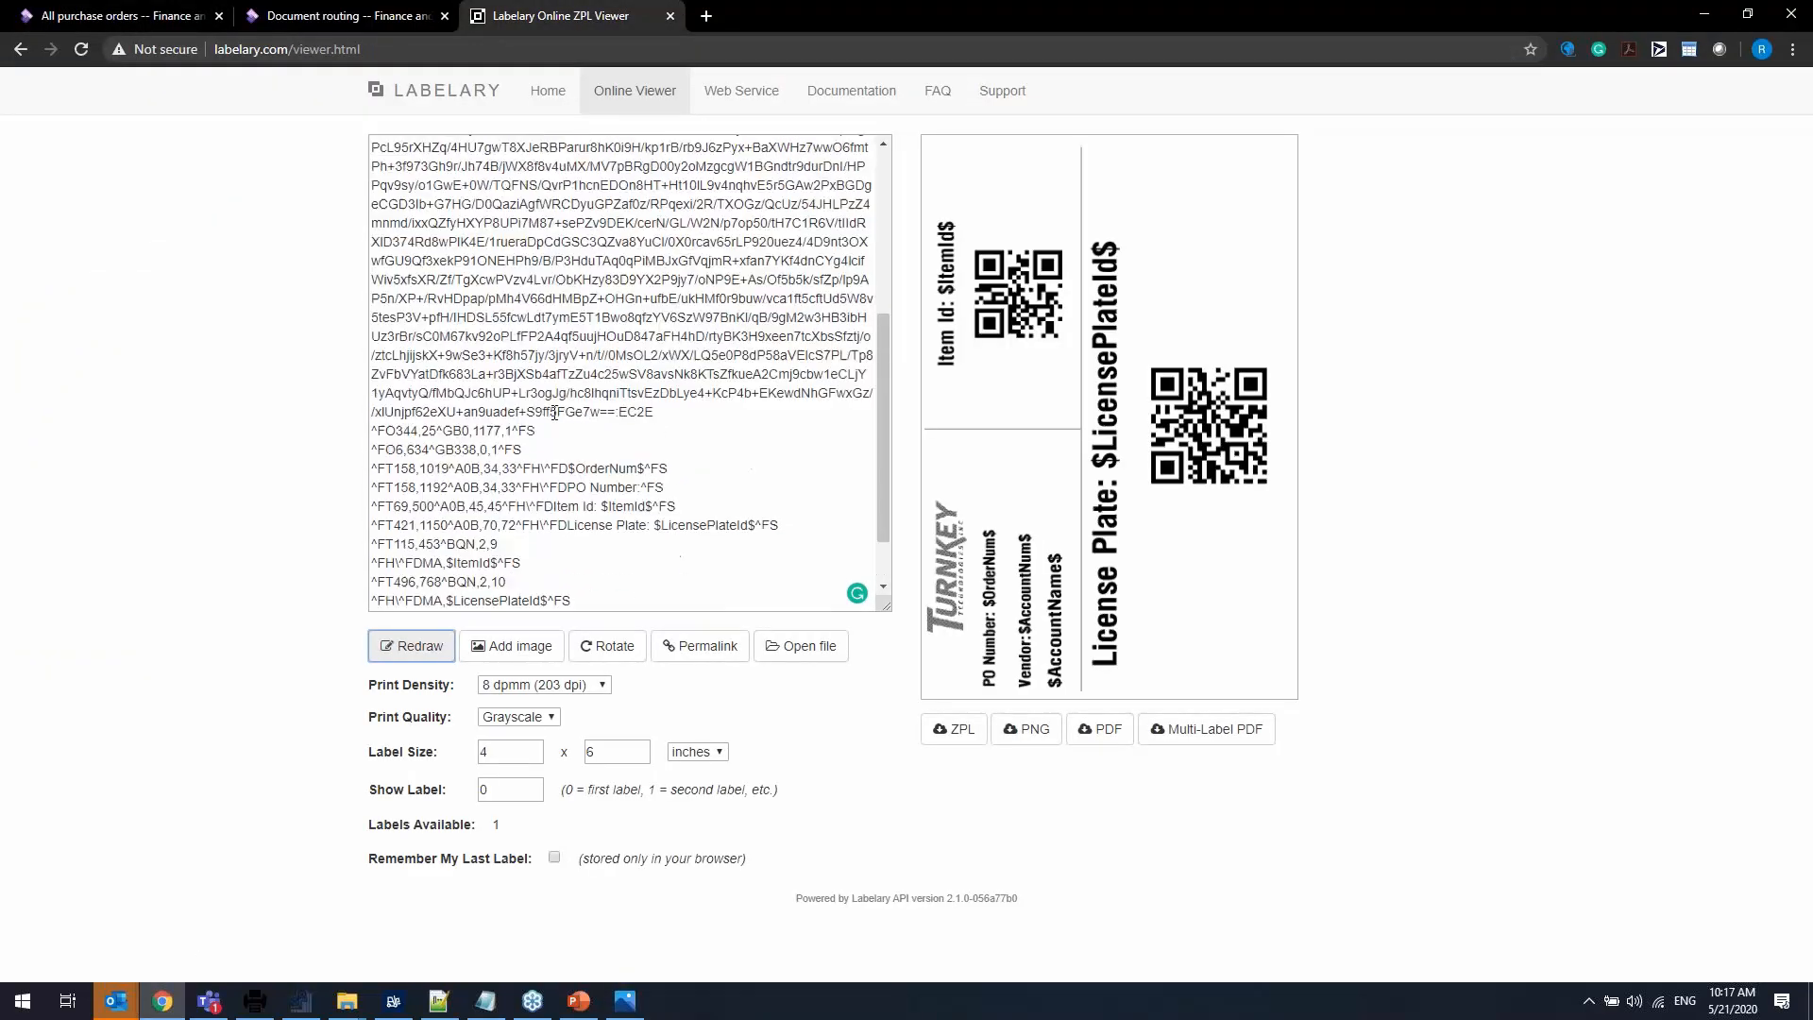
{"action": "scroll", "coordinate": [772, 315], "scroll_direction": "down", "scroll_amount": 5}
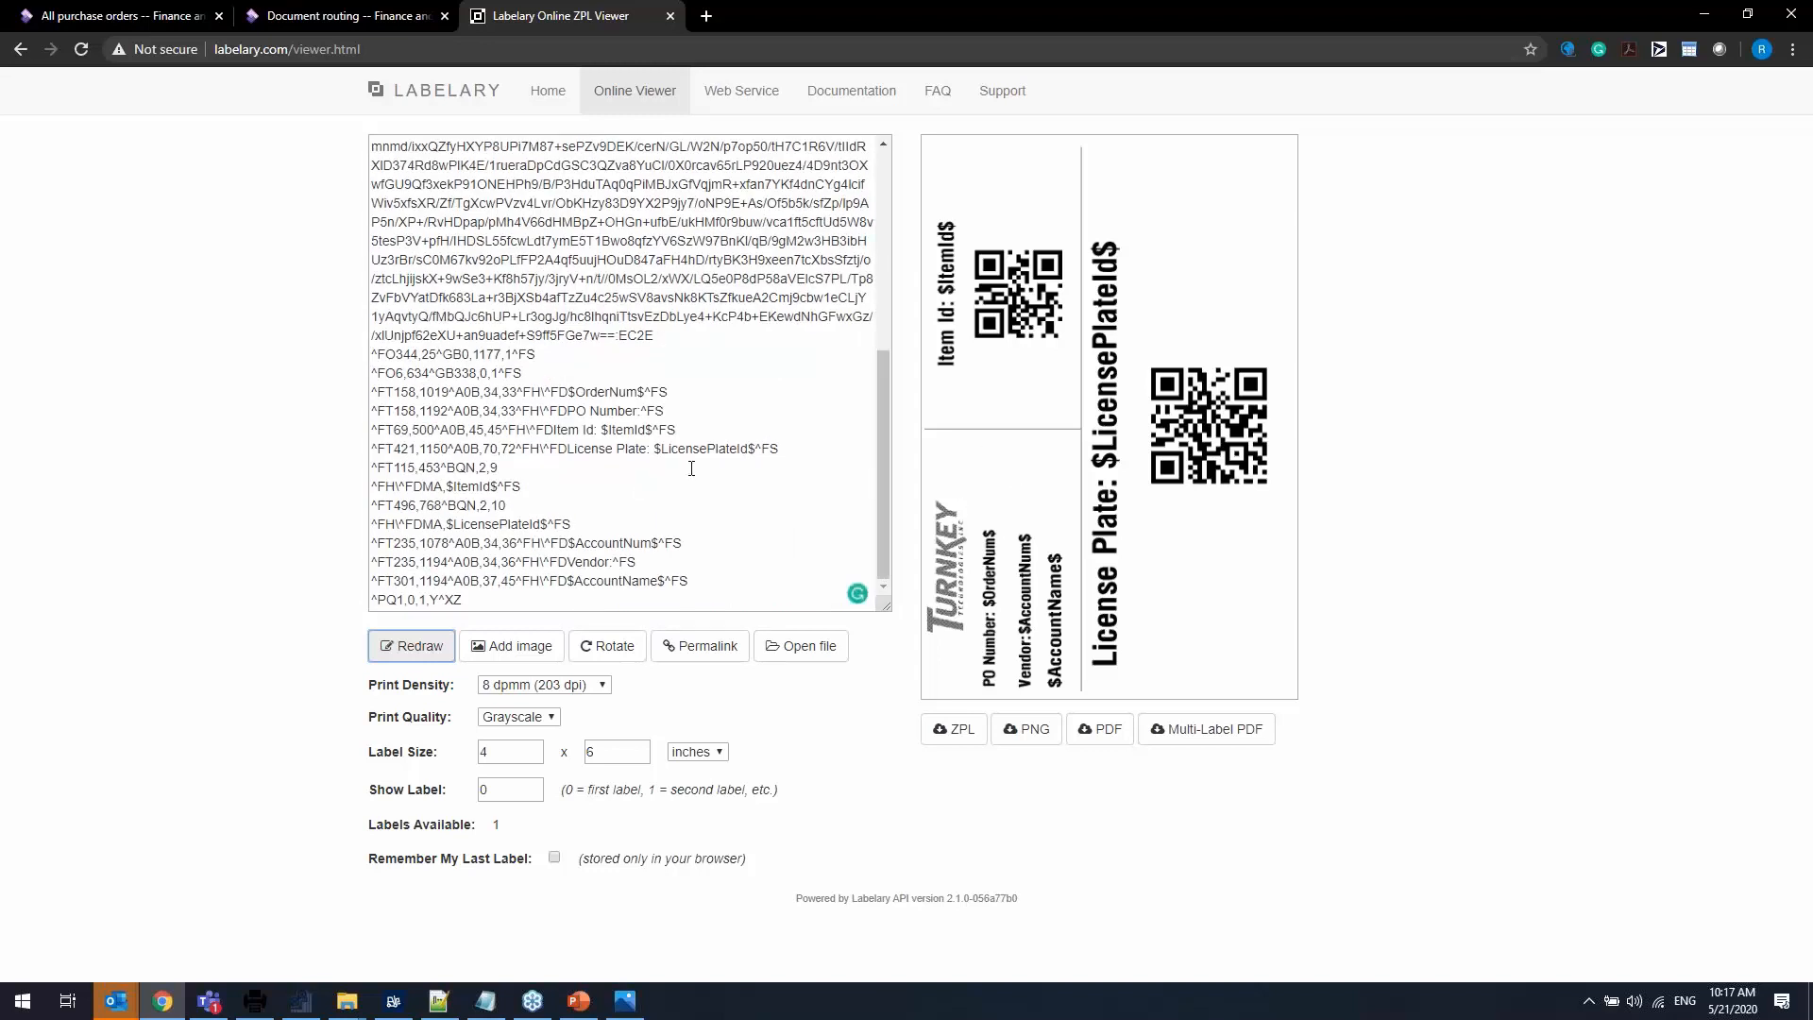
{"action": "left_click", "coordinate": [686, 390]}
{"action": "key", "text": "Return"}
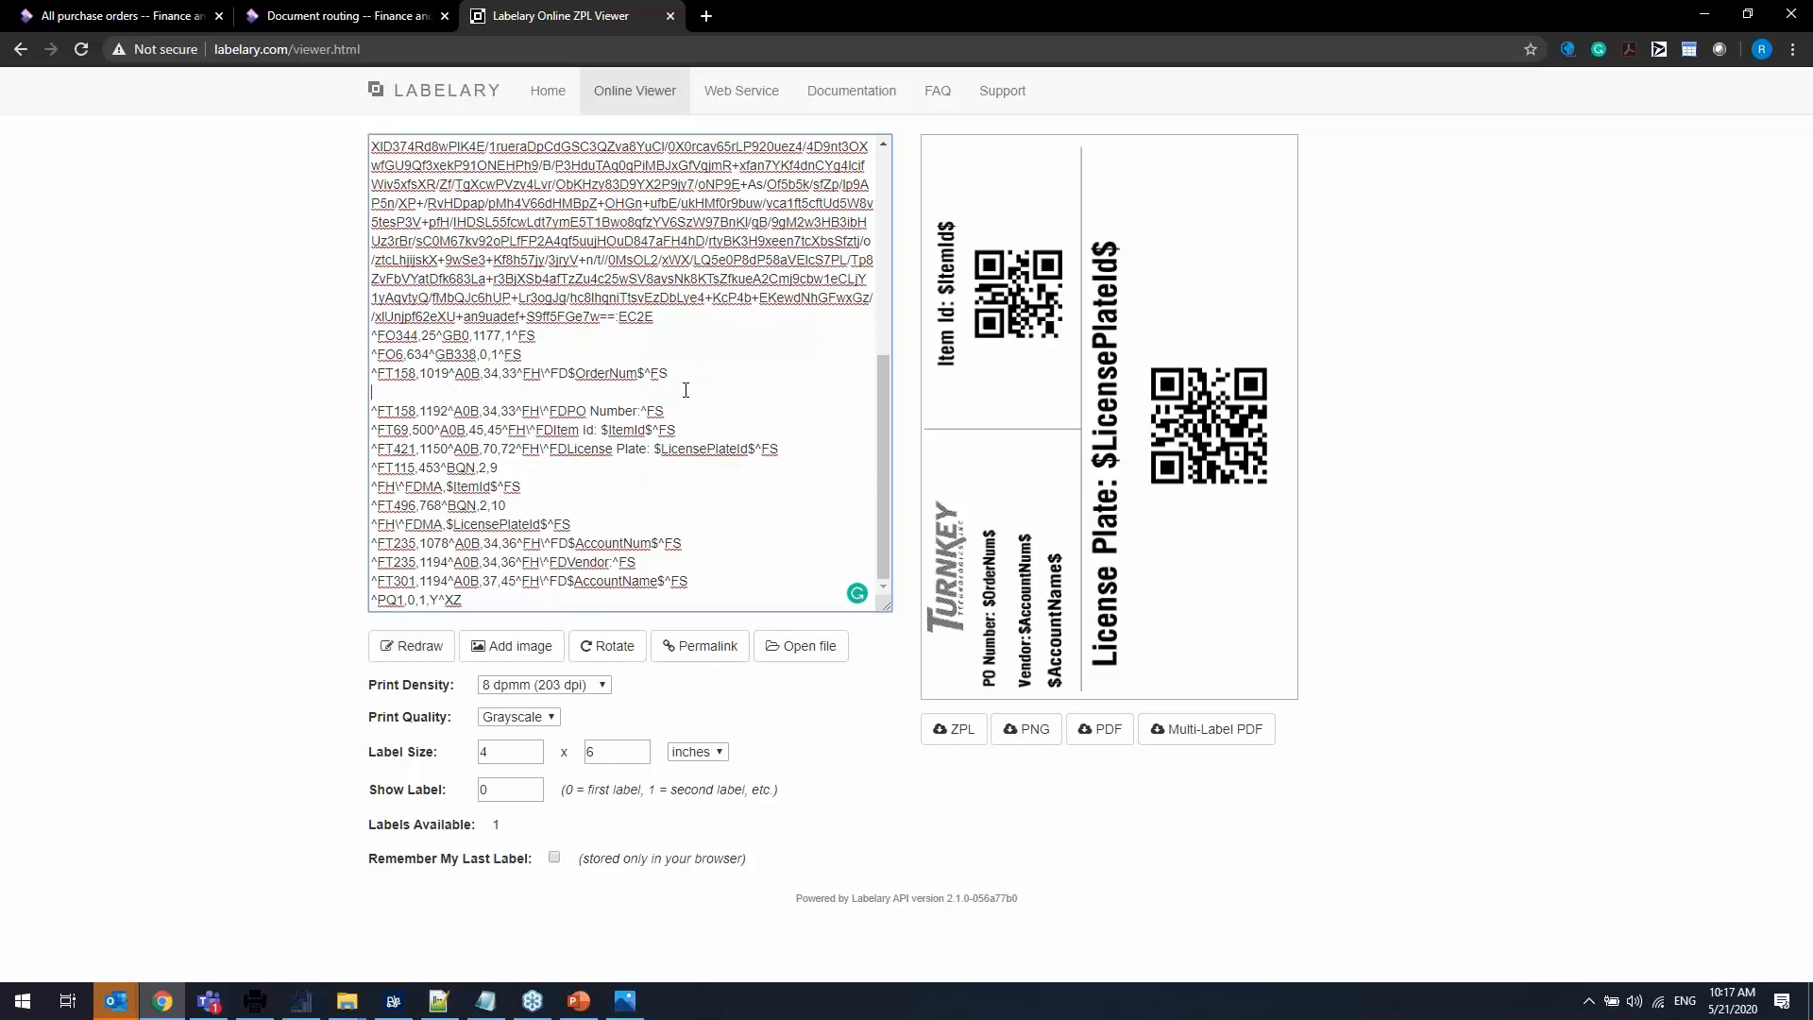
{"action": "left_click_drag", "start_coordinate": [685, 373], "coordinate": [371, 372]}
{"action": "key", "text": "ctrl+c"}
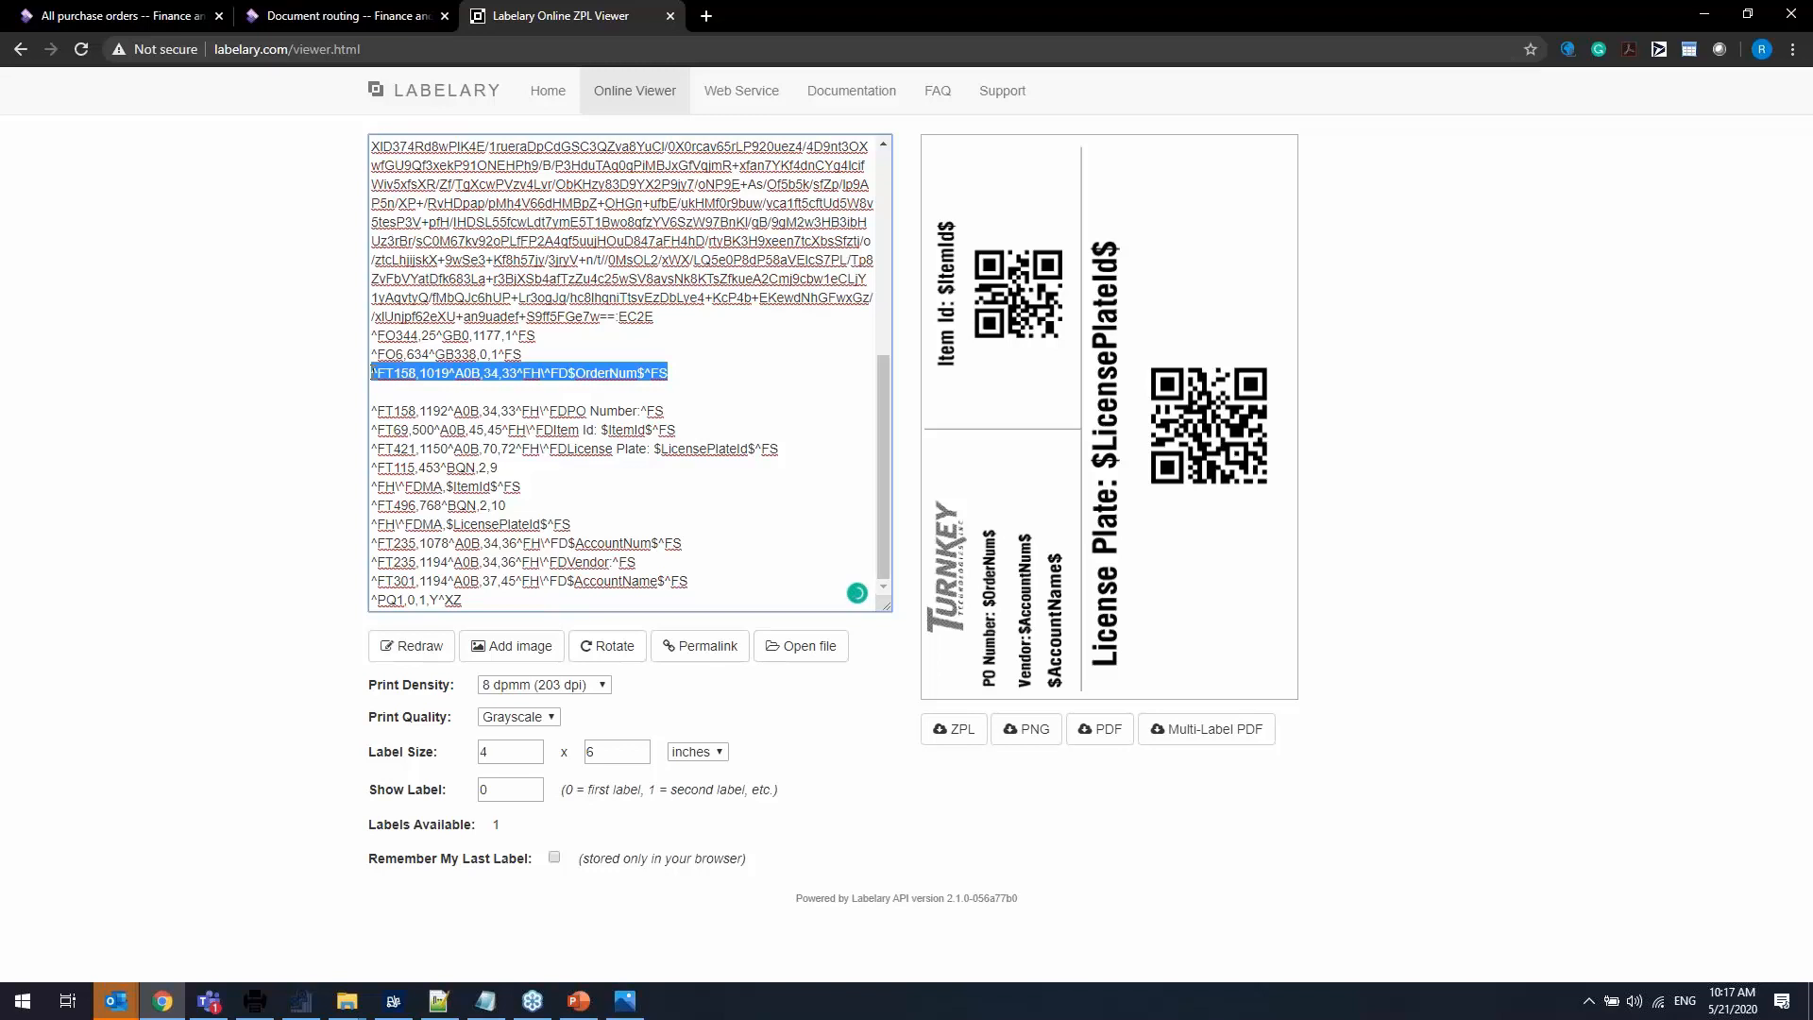
{"action": "left_click", "coordinate": [389, 391]}
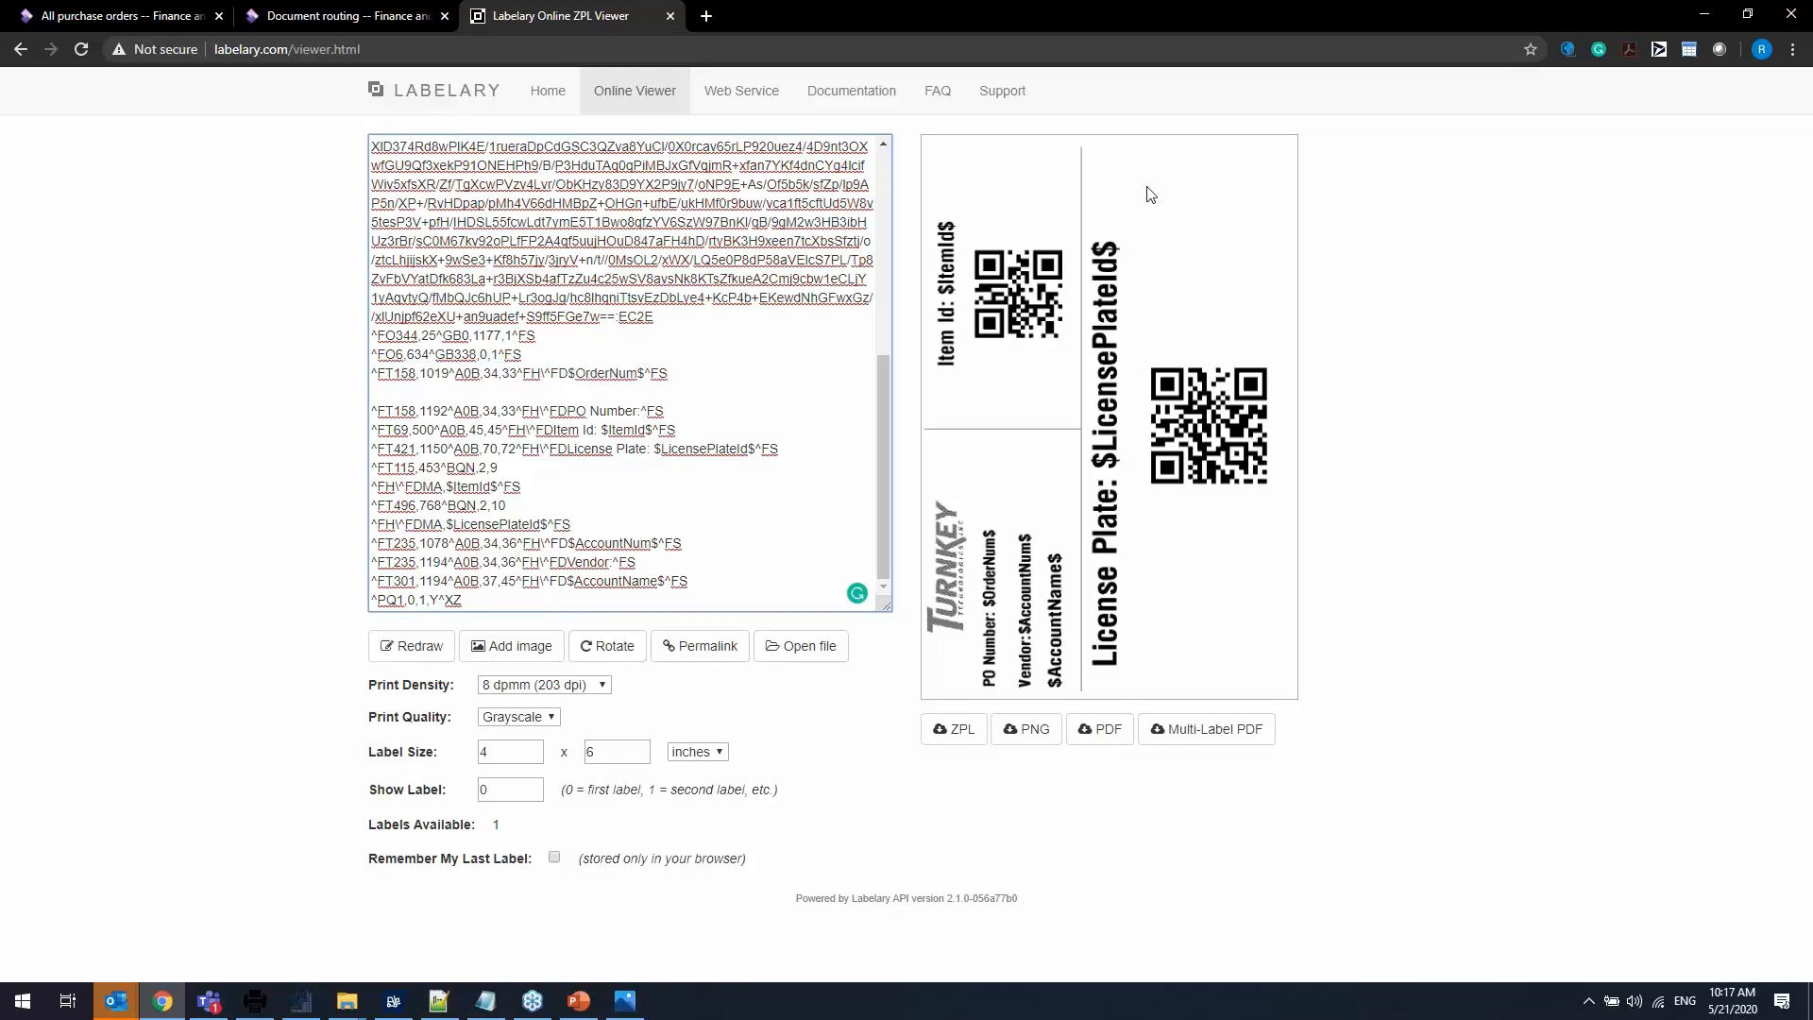
{"action": "key", "text": "ctrl+v"}
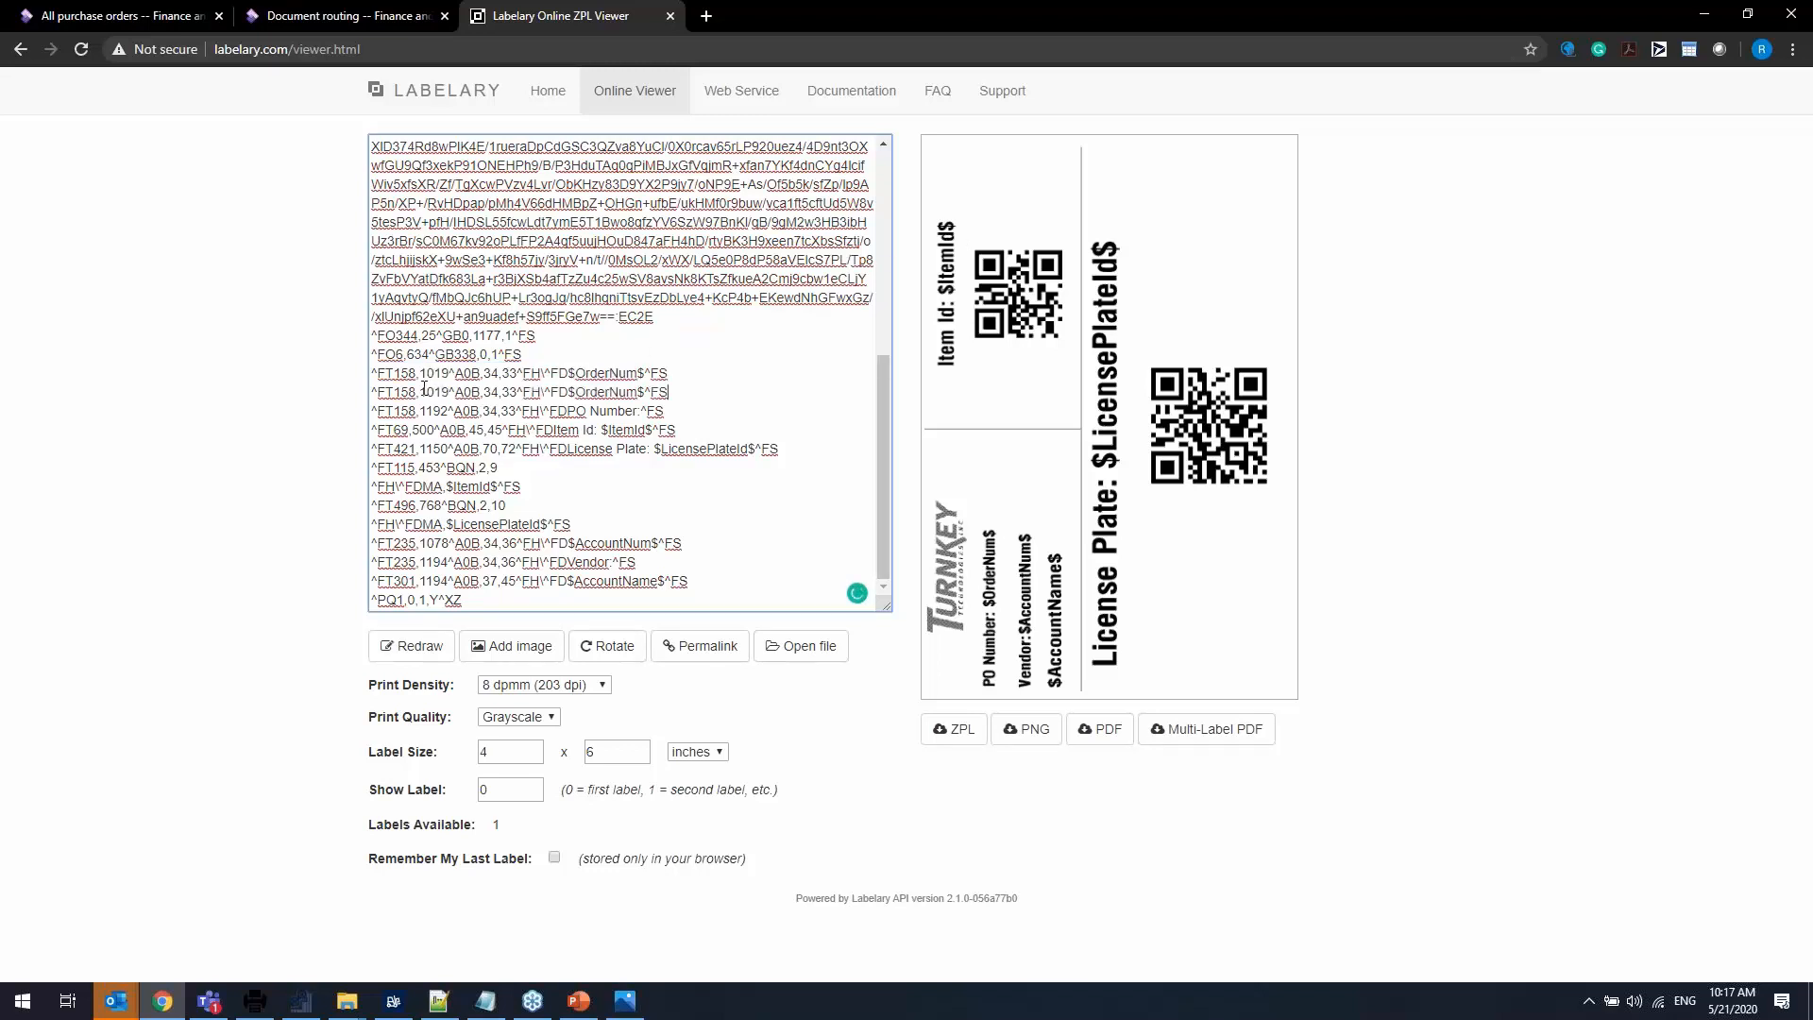
Set the second coordinate of the duplicated $OrderNum$ line to 800.
{"action": "left_click_drag", "start_coordinate": [421, 391], "coordinate": [451, 393]}
{"action": "key", "text": "alt+Tab"}
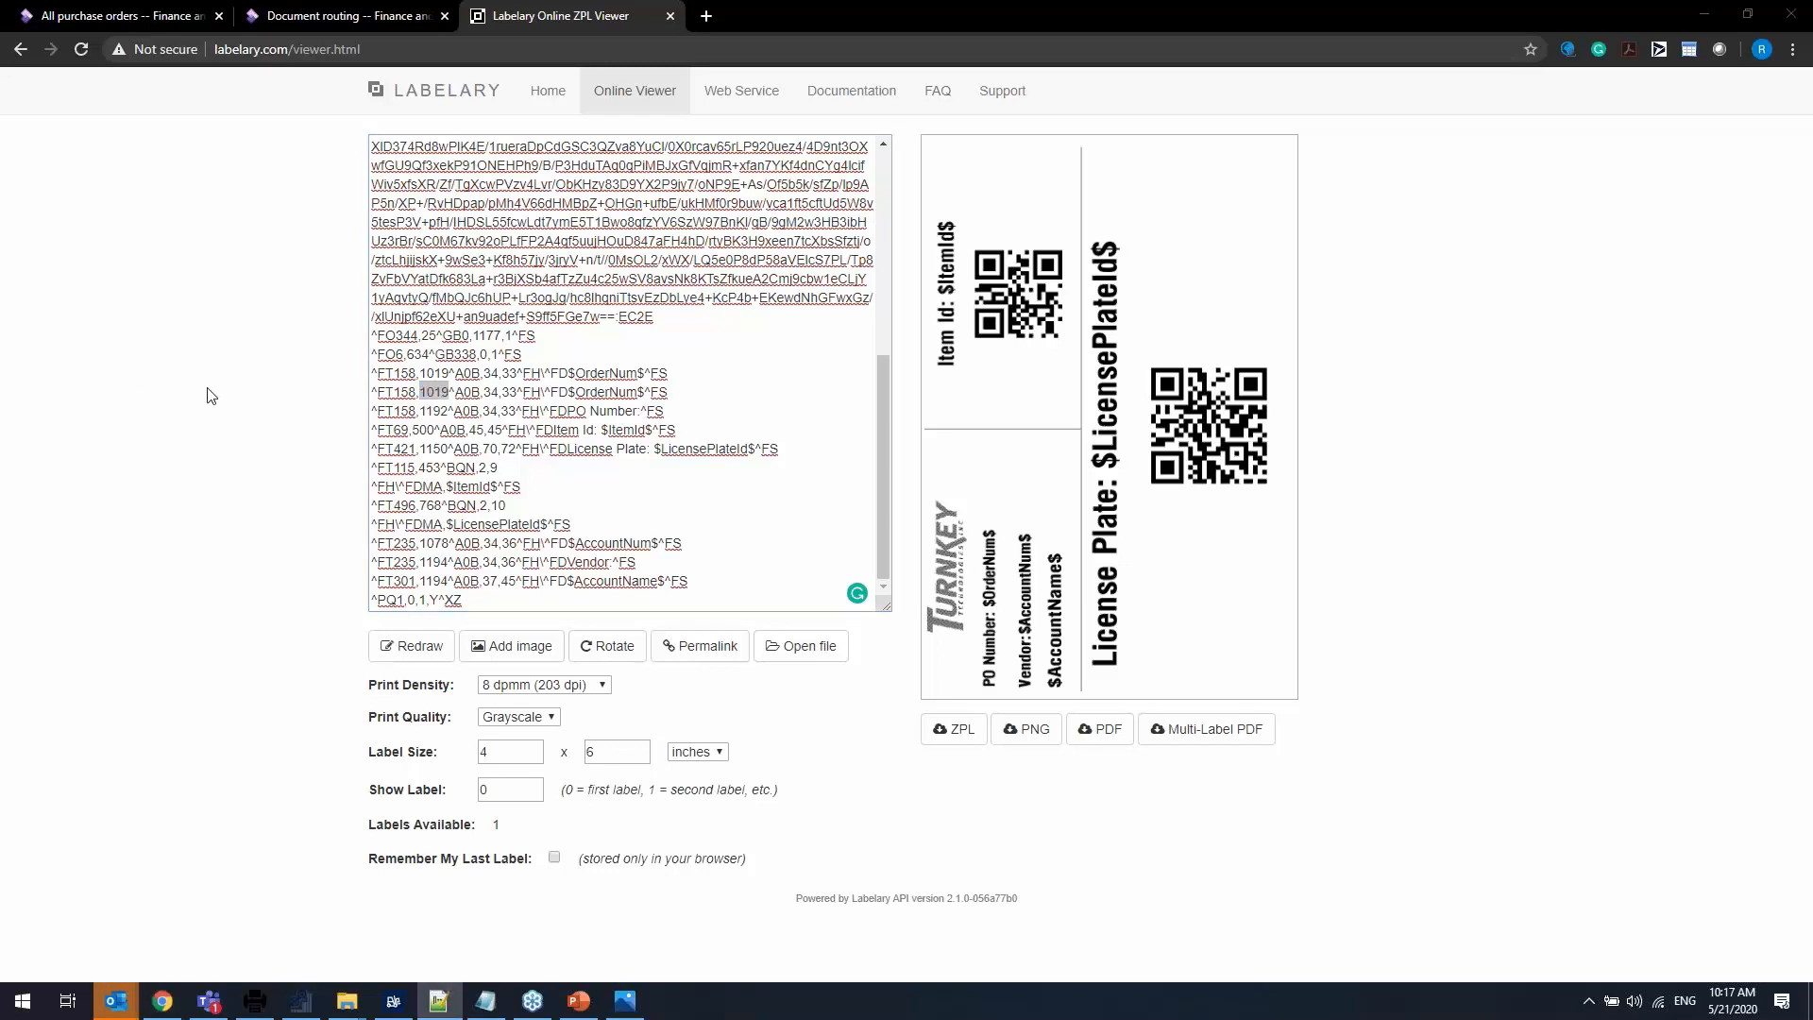
{"action": "triple_click", "coordinate": [429, 397]}
{"action": "left_click", "coordinate": [451, 388]}
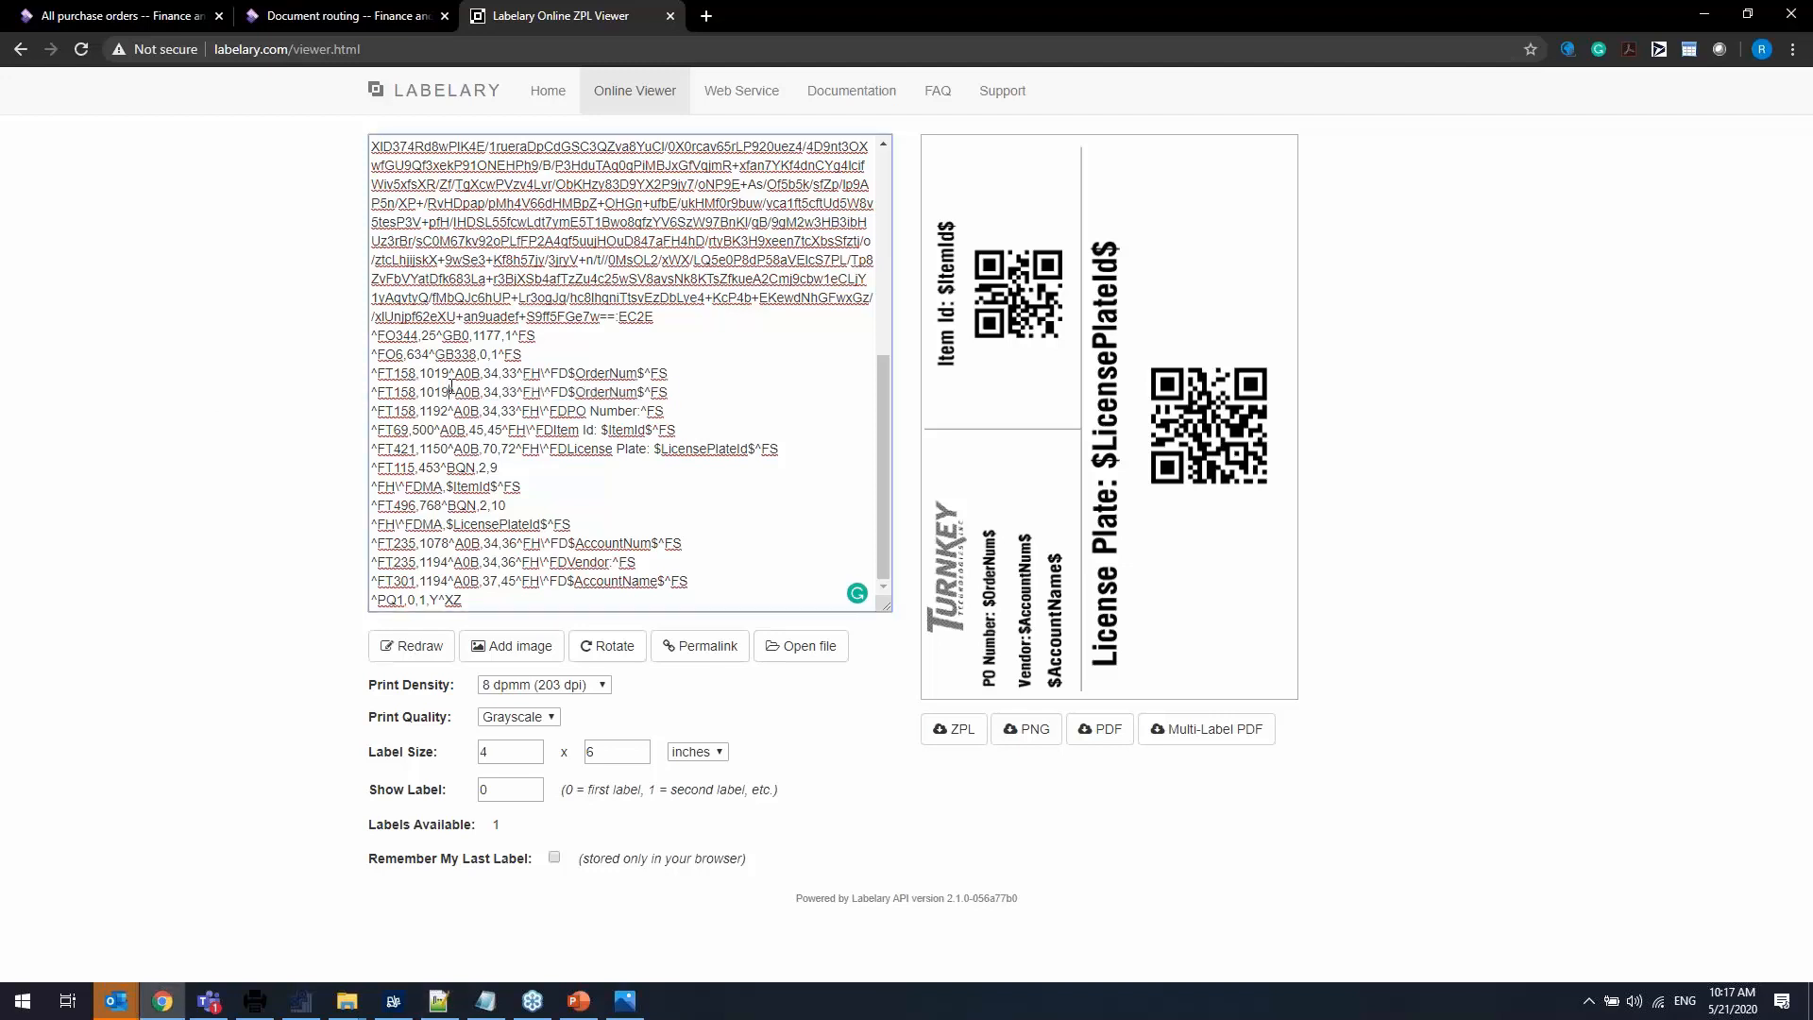
{"action": "key", "text": "BackSpace"}
{"action": "key", "text": "BackSpace"}
{"action": "key", "text": "BackSpace"}
{"action": "key", "text": "BackSpace"}
{"action": "type", "text": "800"}
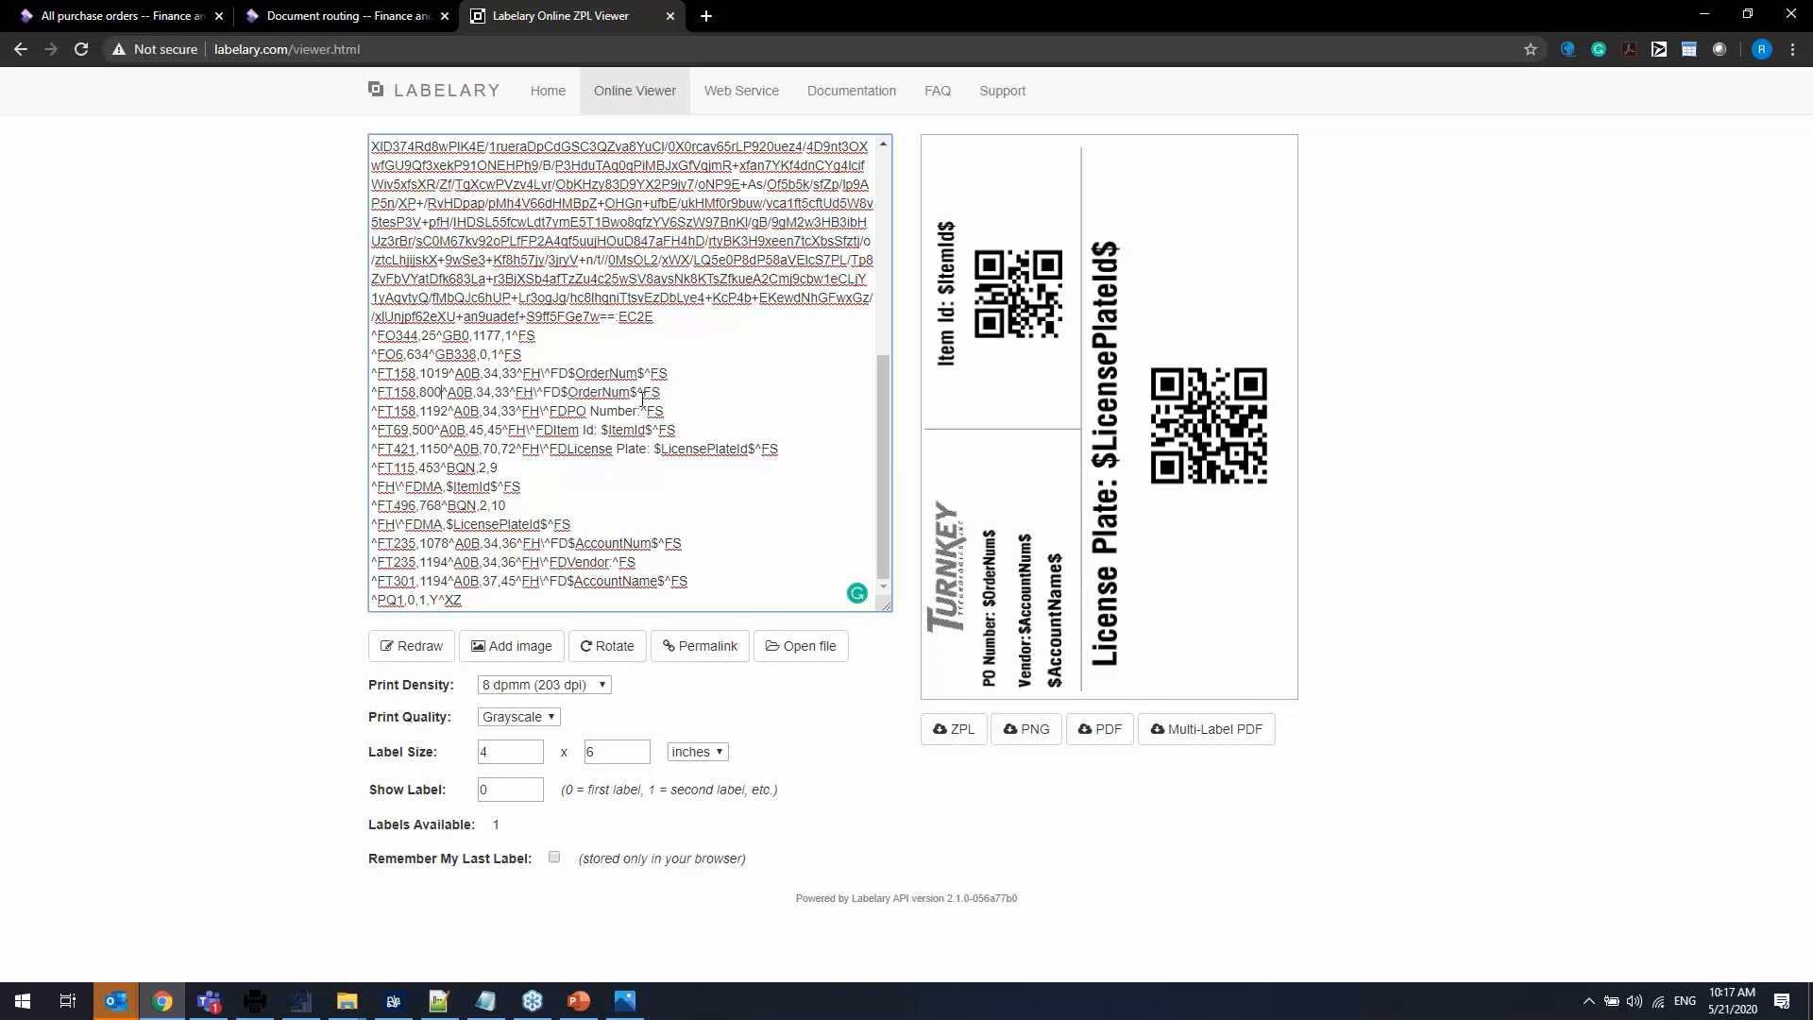
Replace the $OrderNum$ placeholder in the duplicated line with the text "Qty:".
{"action": "left_click_drag", "start_coordinate": [638, 391], "coordinate": [564, 387]}
{"action": "key", "text": "BackSpace"}
{"action": "type", "text": "Qty:"}
Copy the label's entire ZPL code from the Labelary editor.
{"action": "left_click_drag", "start_coordinate": [466, 600], "coordinate": [367, 149]}
{"action": "right_click", "coordinate": [369, 149]}
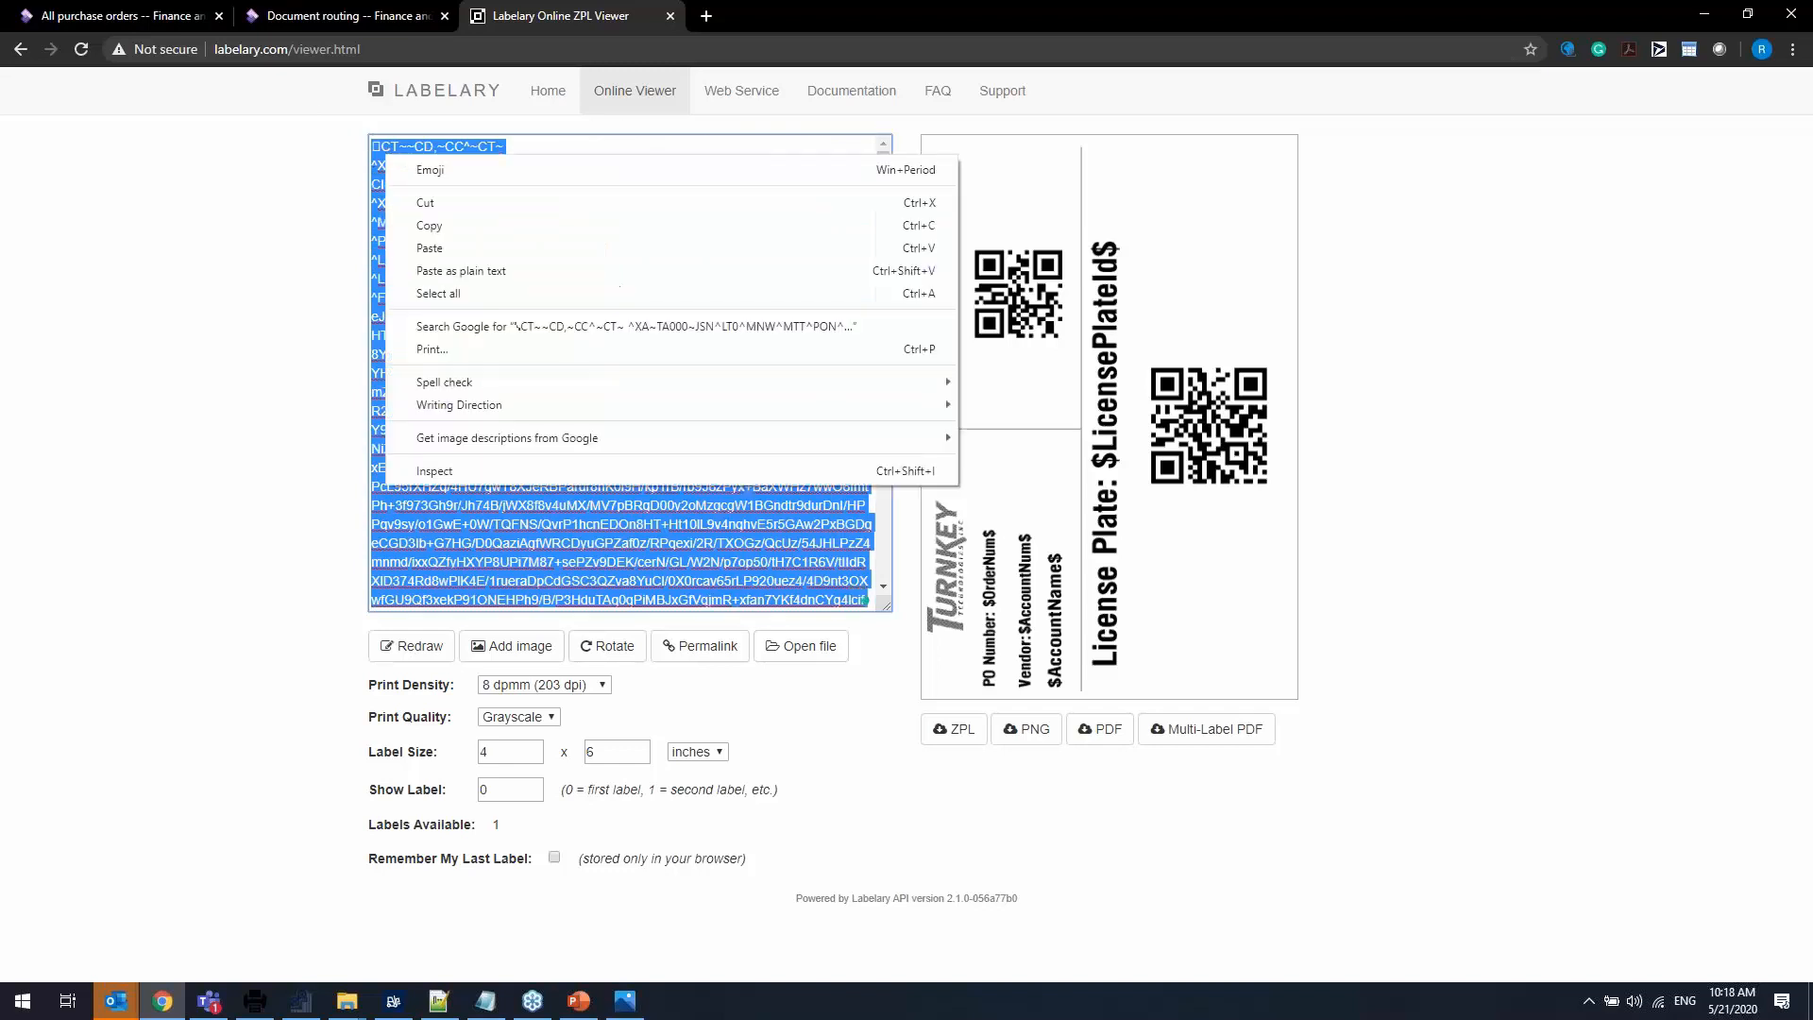
{"action": "left_click", "coordinate": [449, 221]}
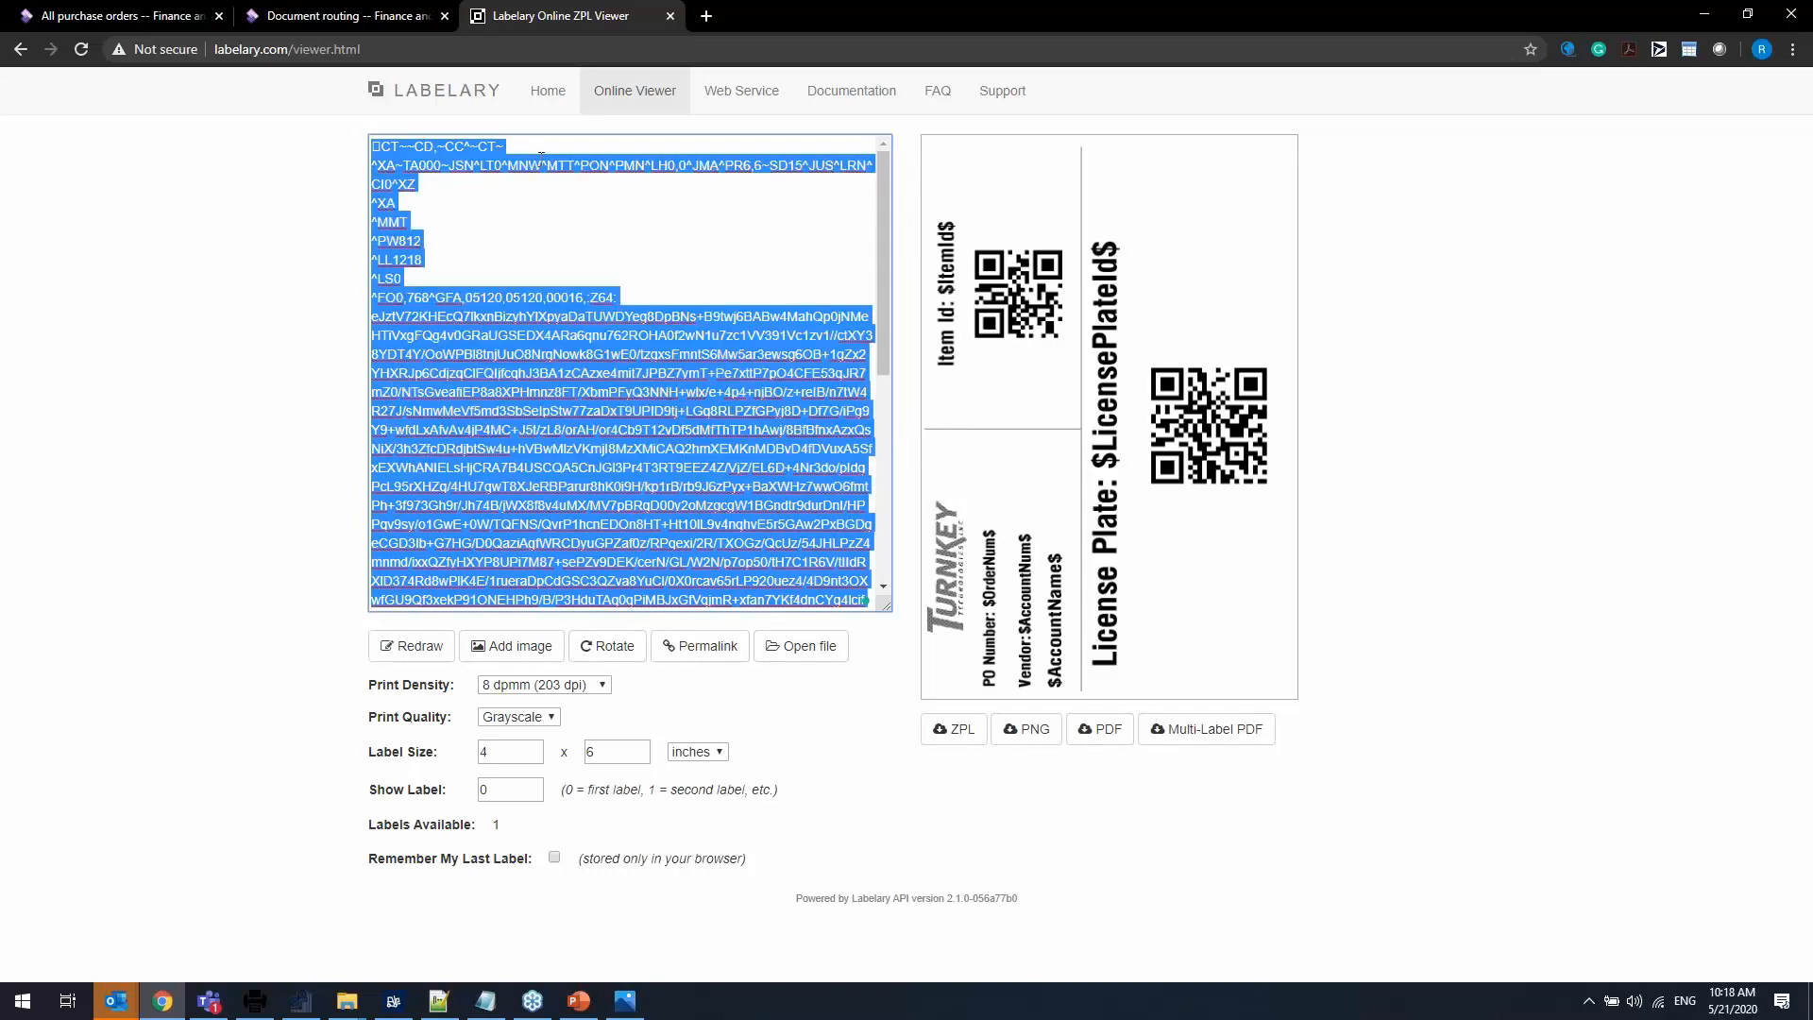
Switch to Finance and Operations and open the Document routing layouts page of Warehouse management.
{"action": "left_click", "coordinate": [342, 20]}
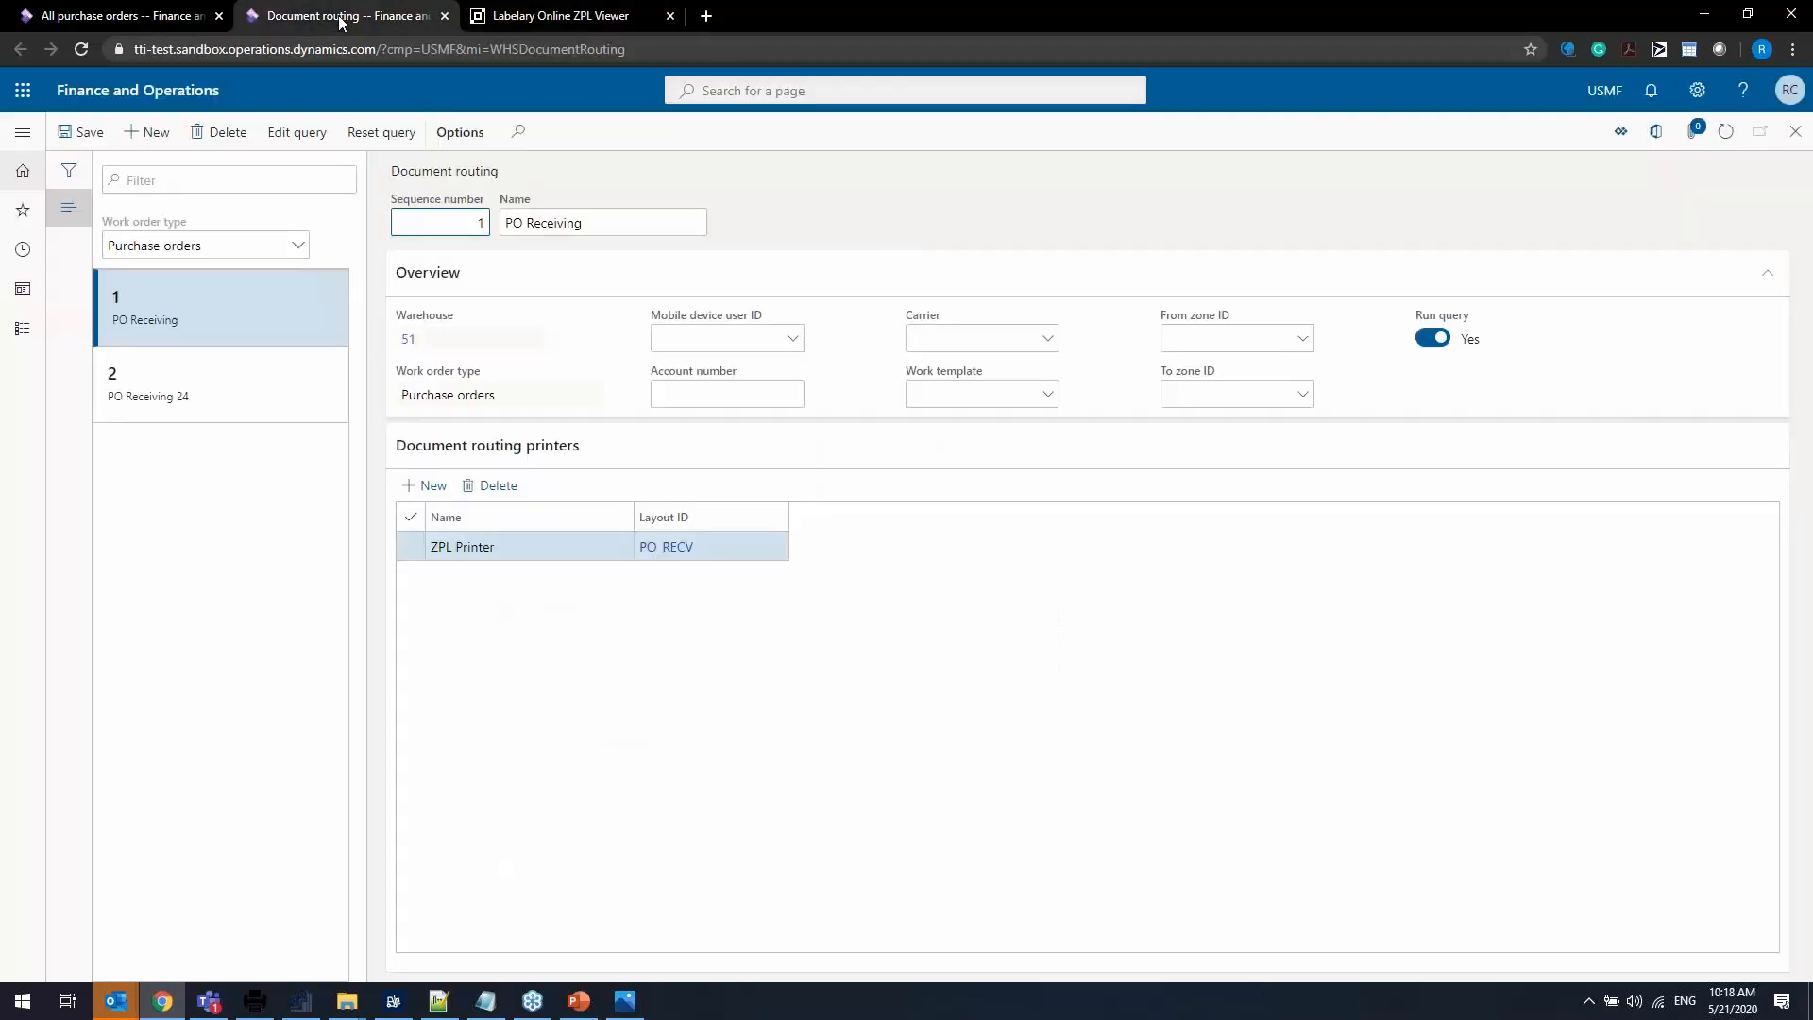
{"action": "left_click", "coordinate": [23, 133]}
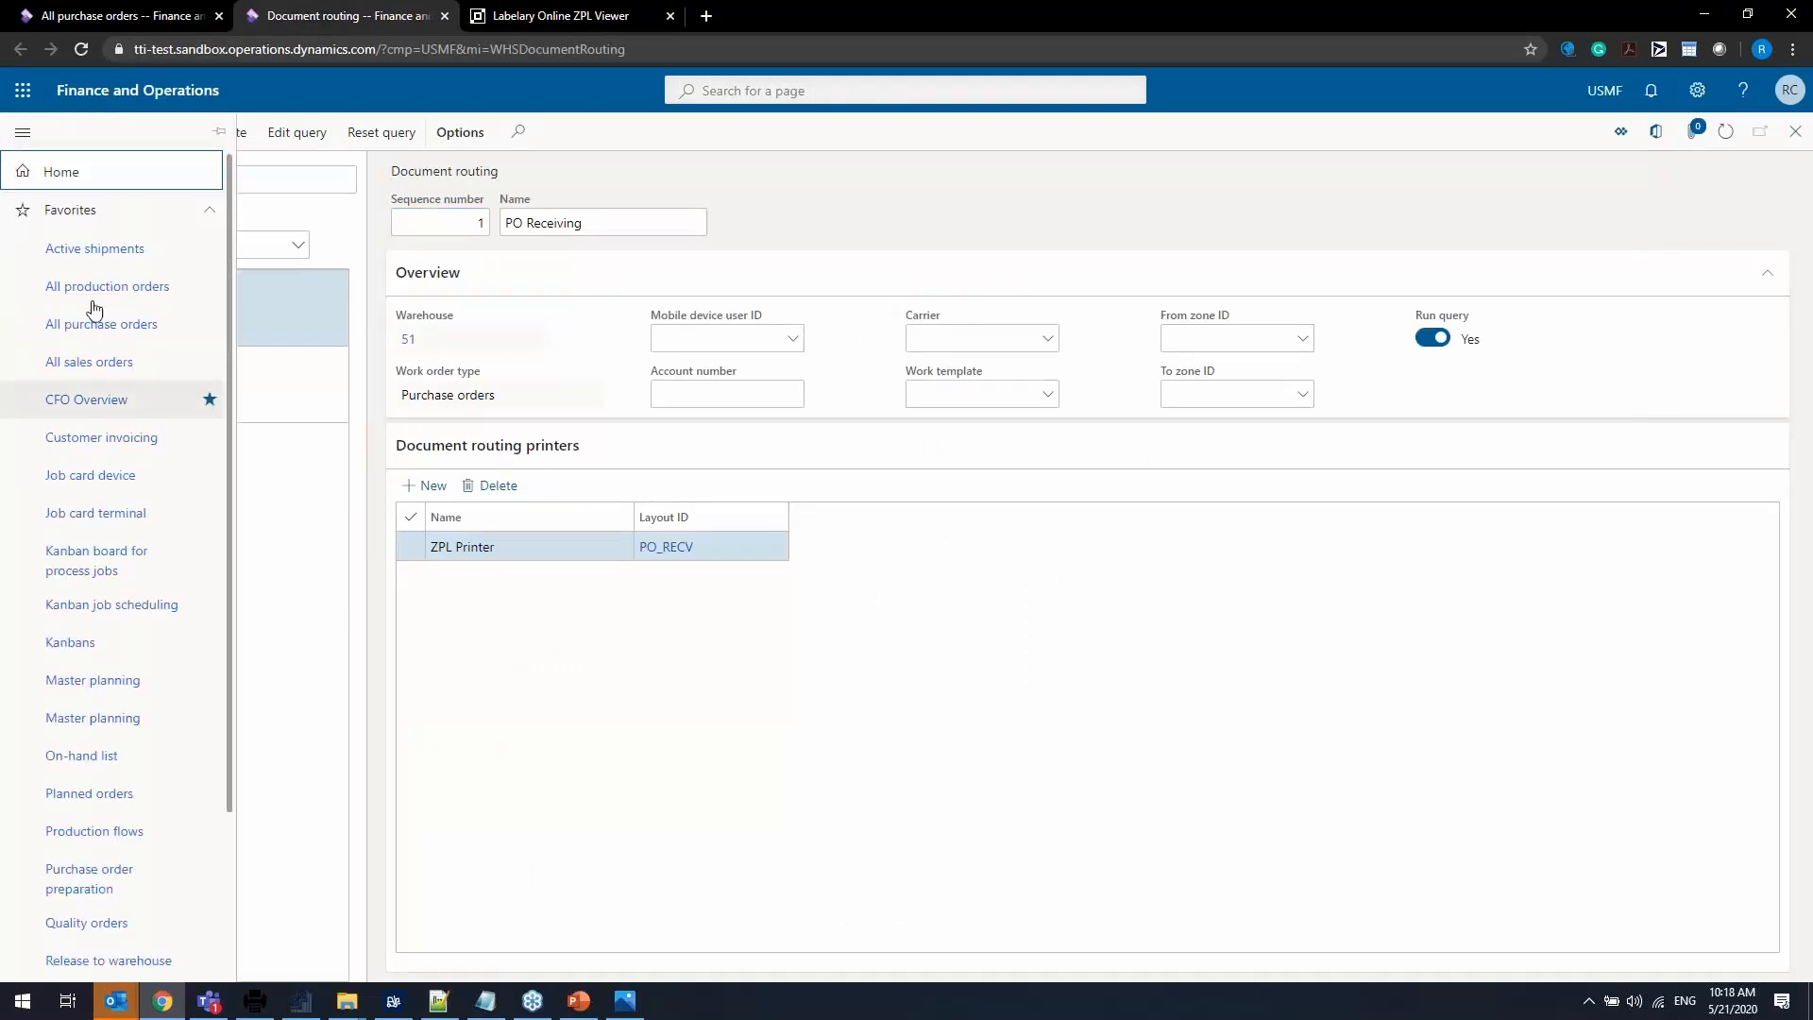
{"action": "left_click", "coordinate": [85, 210]}
{"action": "left_click", "coordinate": [66, 336]}
{"action": "scroll", "coordinate": [137, 879], "scroll_direction": "down", "scroll_amount": 5}
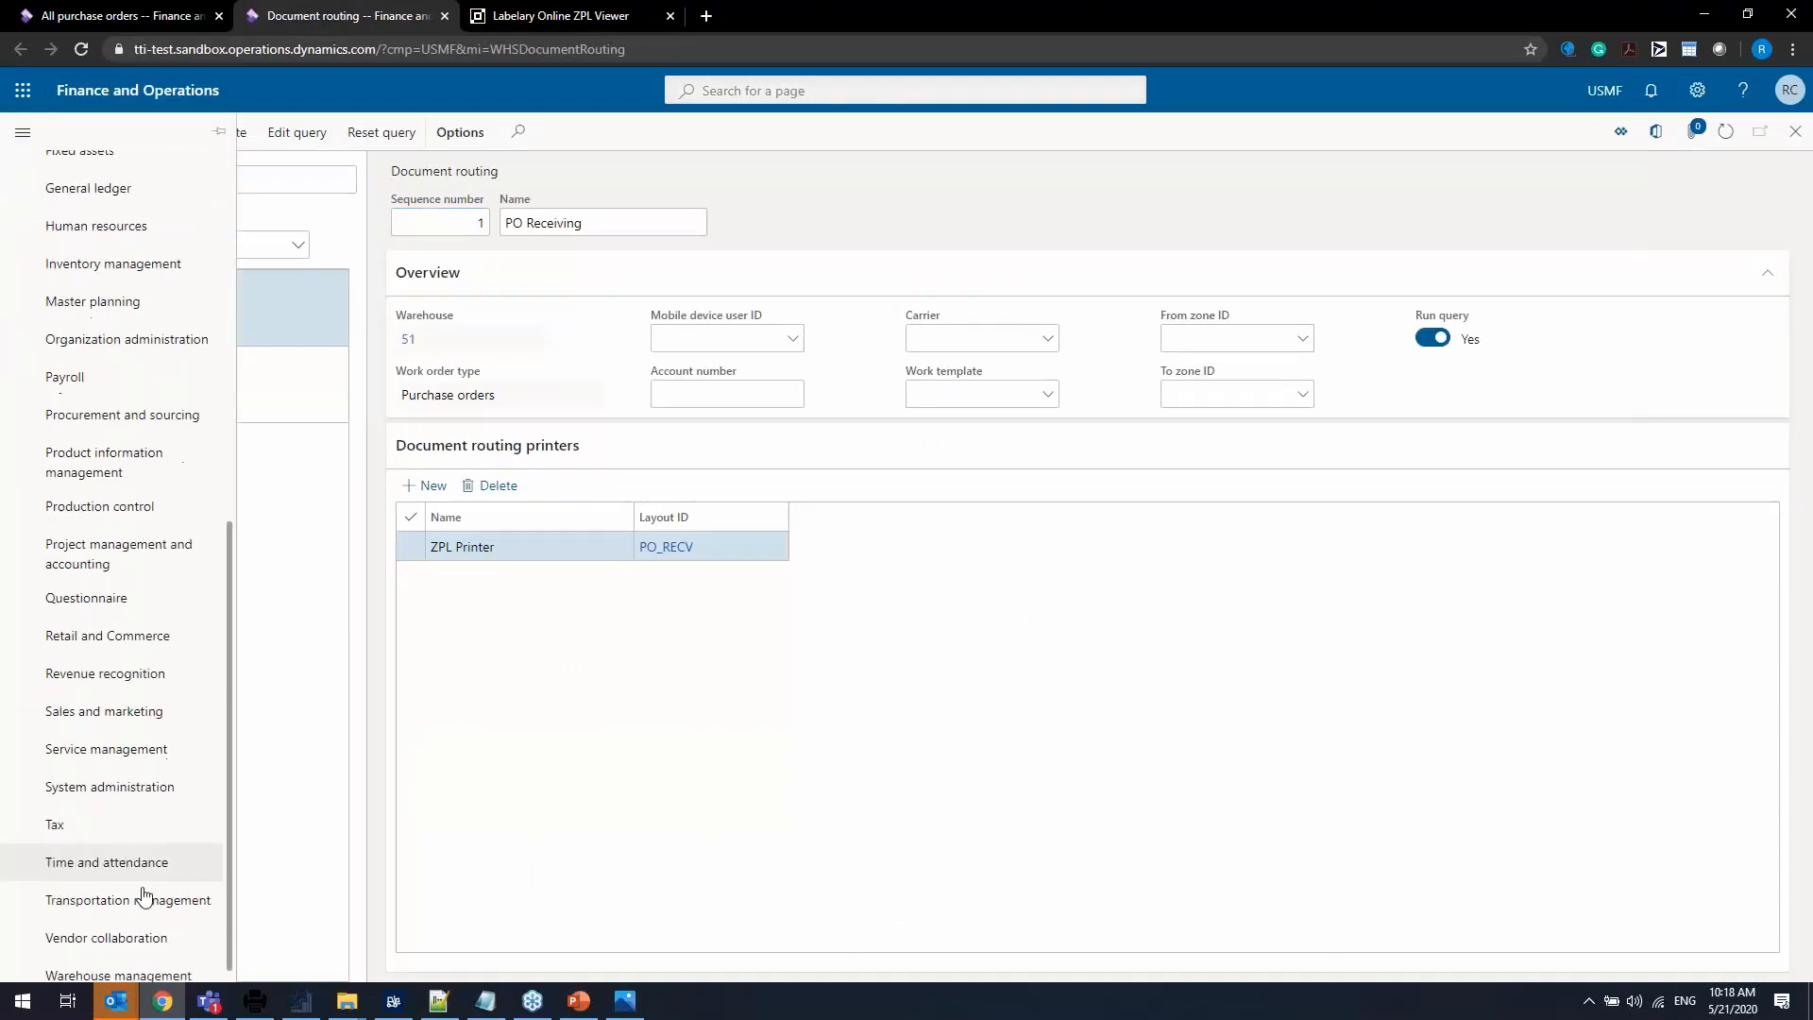
{"action": "left_click", "coordinate": [121, 966]}
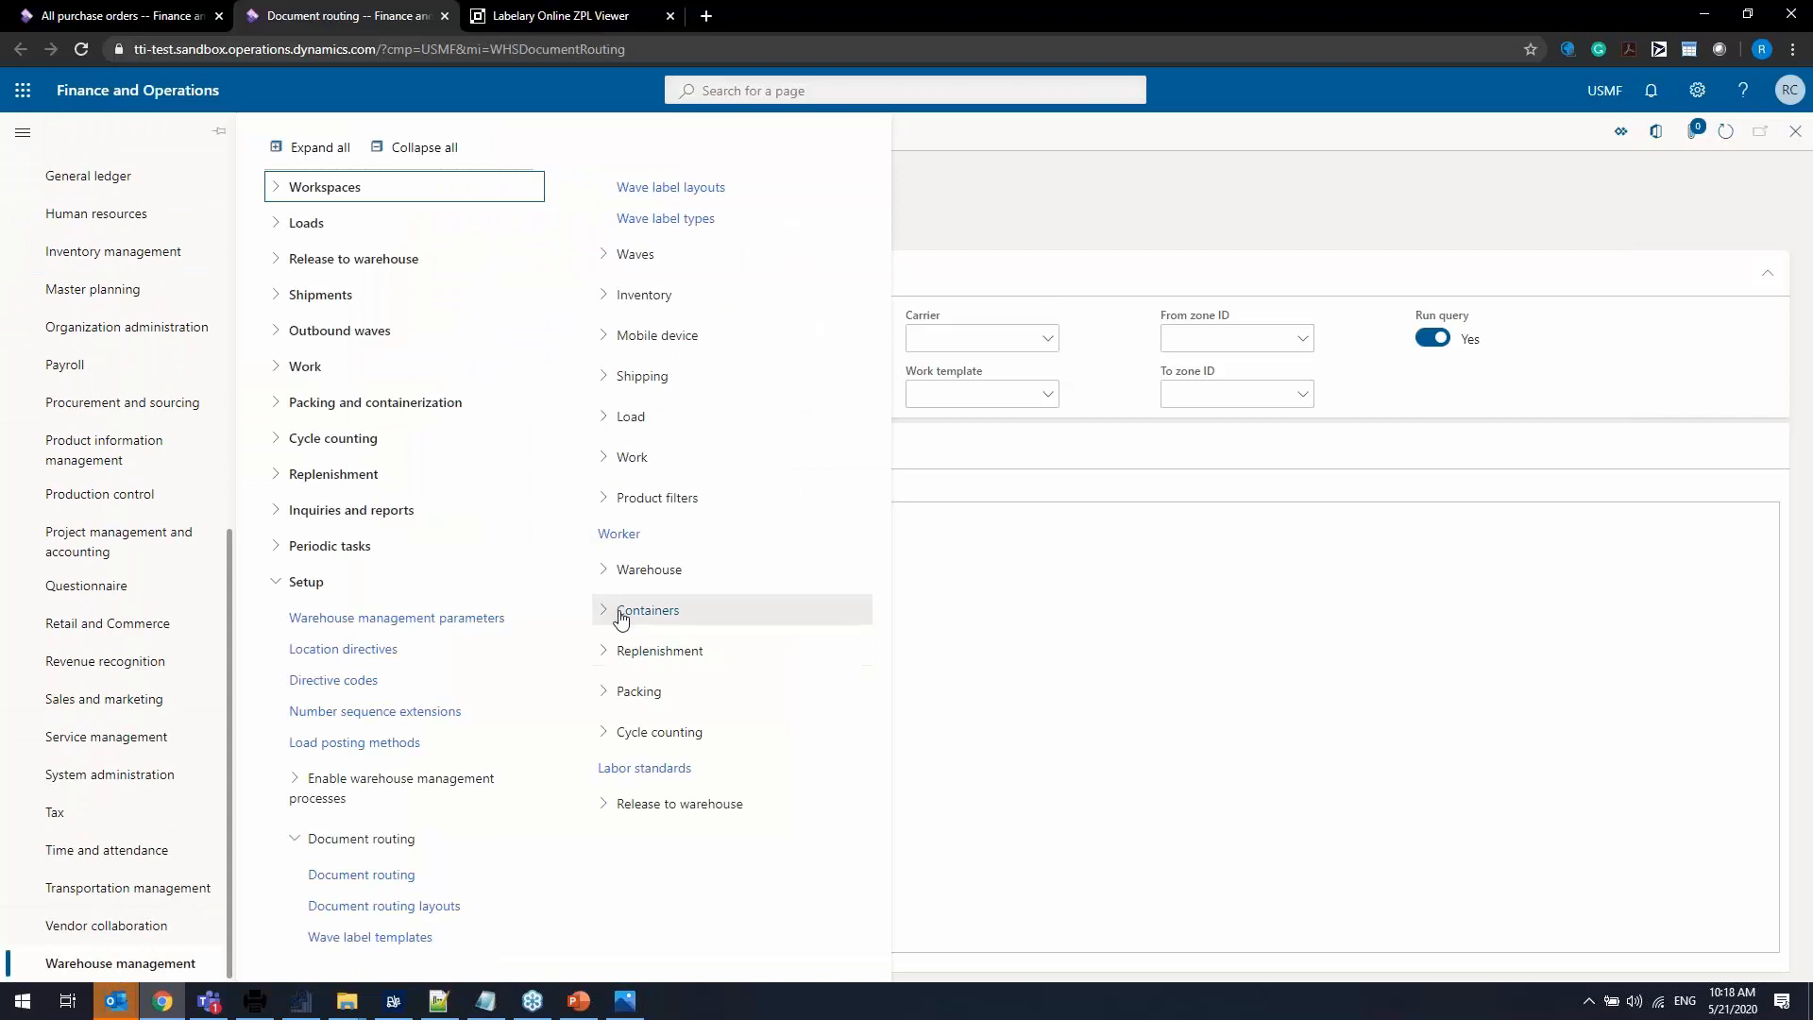
{"action": "left_click", "coordinate": [434, 907]}
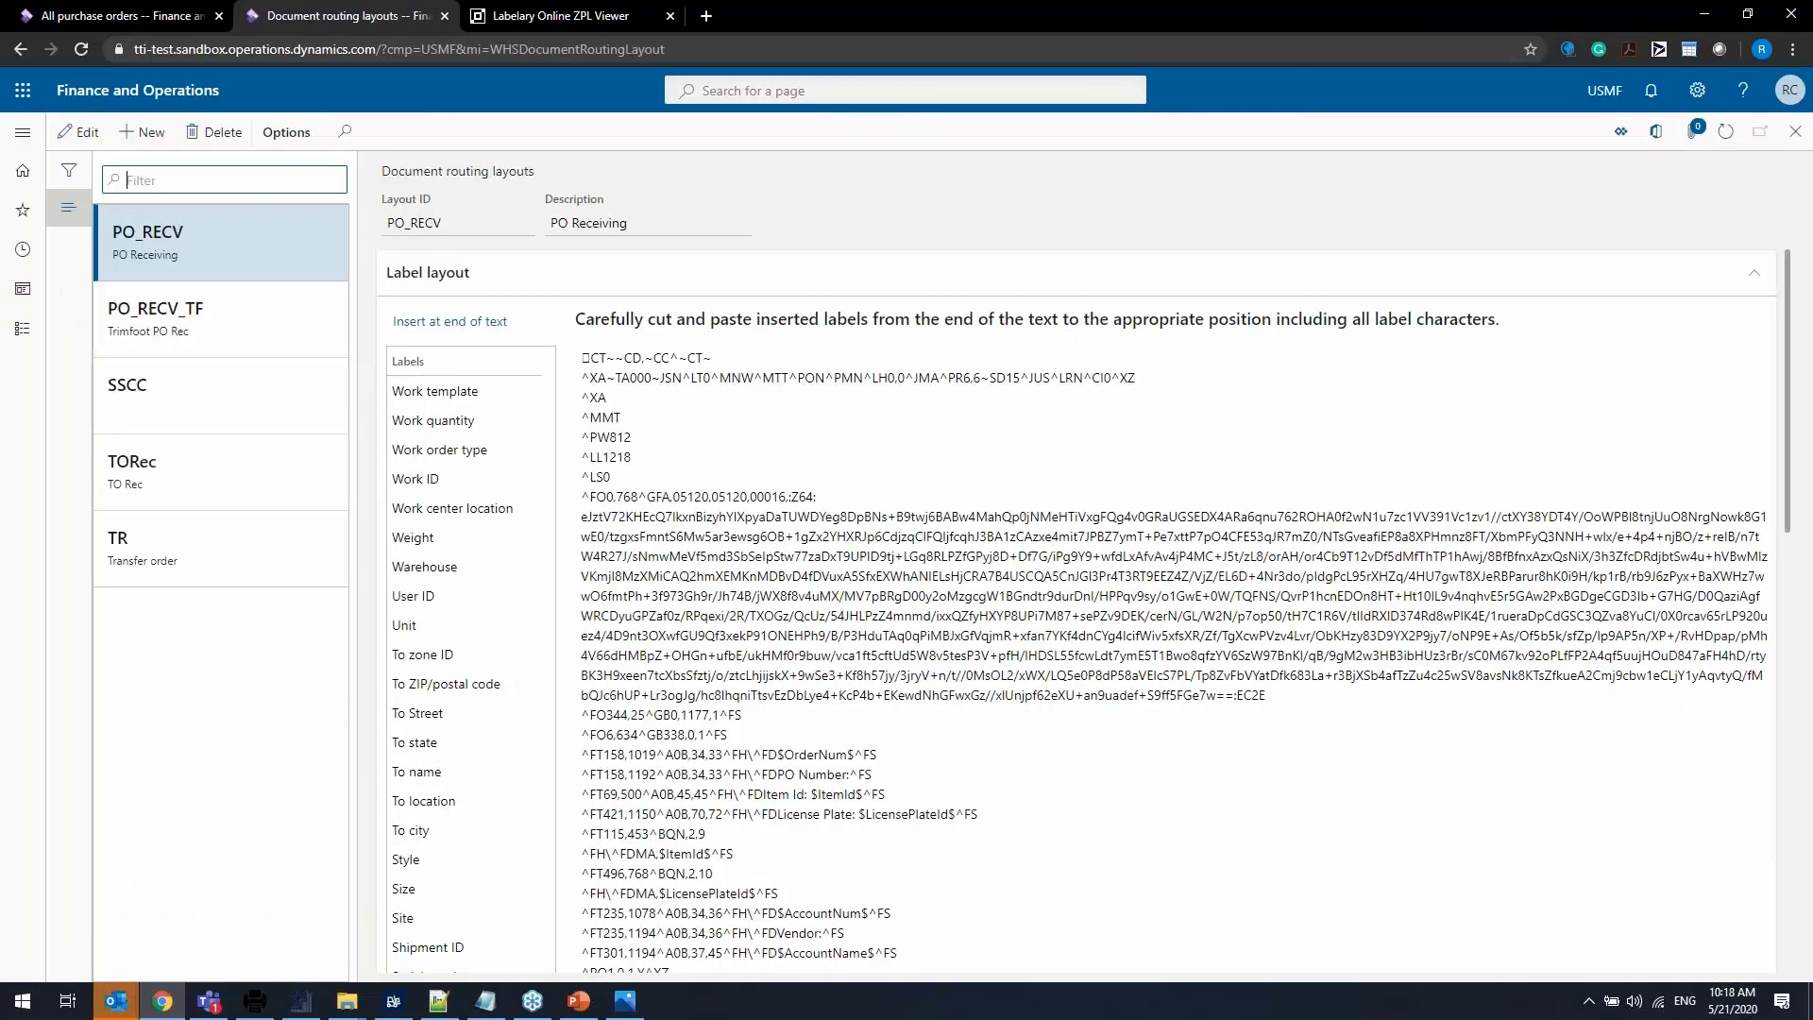
Put the PO_RECV layout in edit mode and replace its whole label text with the copied ZPL code.
{"action": "left_click", "coordinate": [78, 131]}
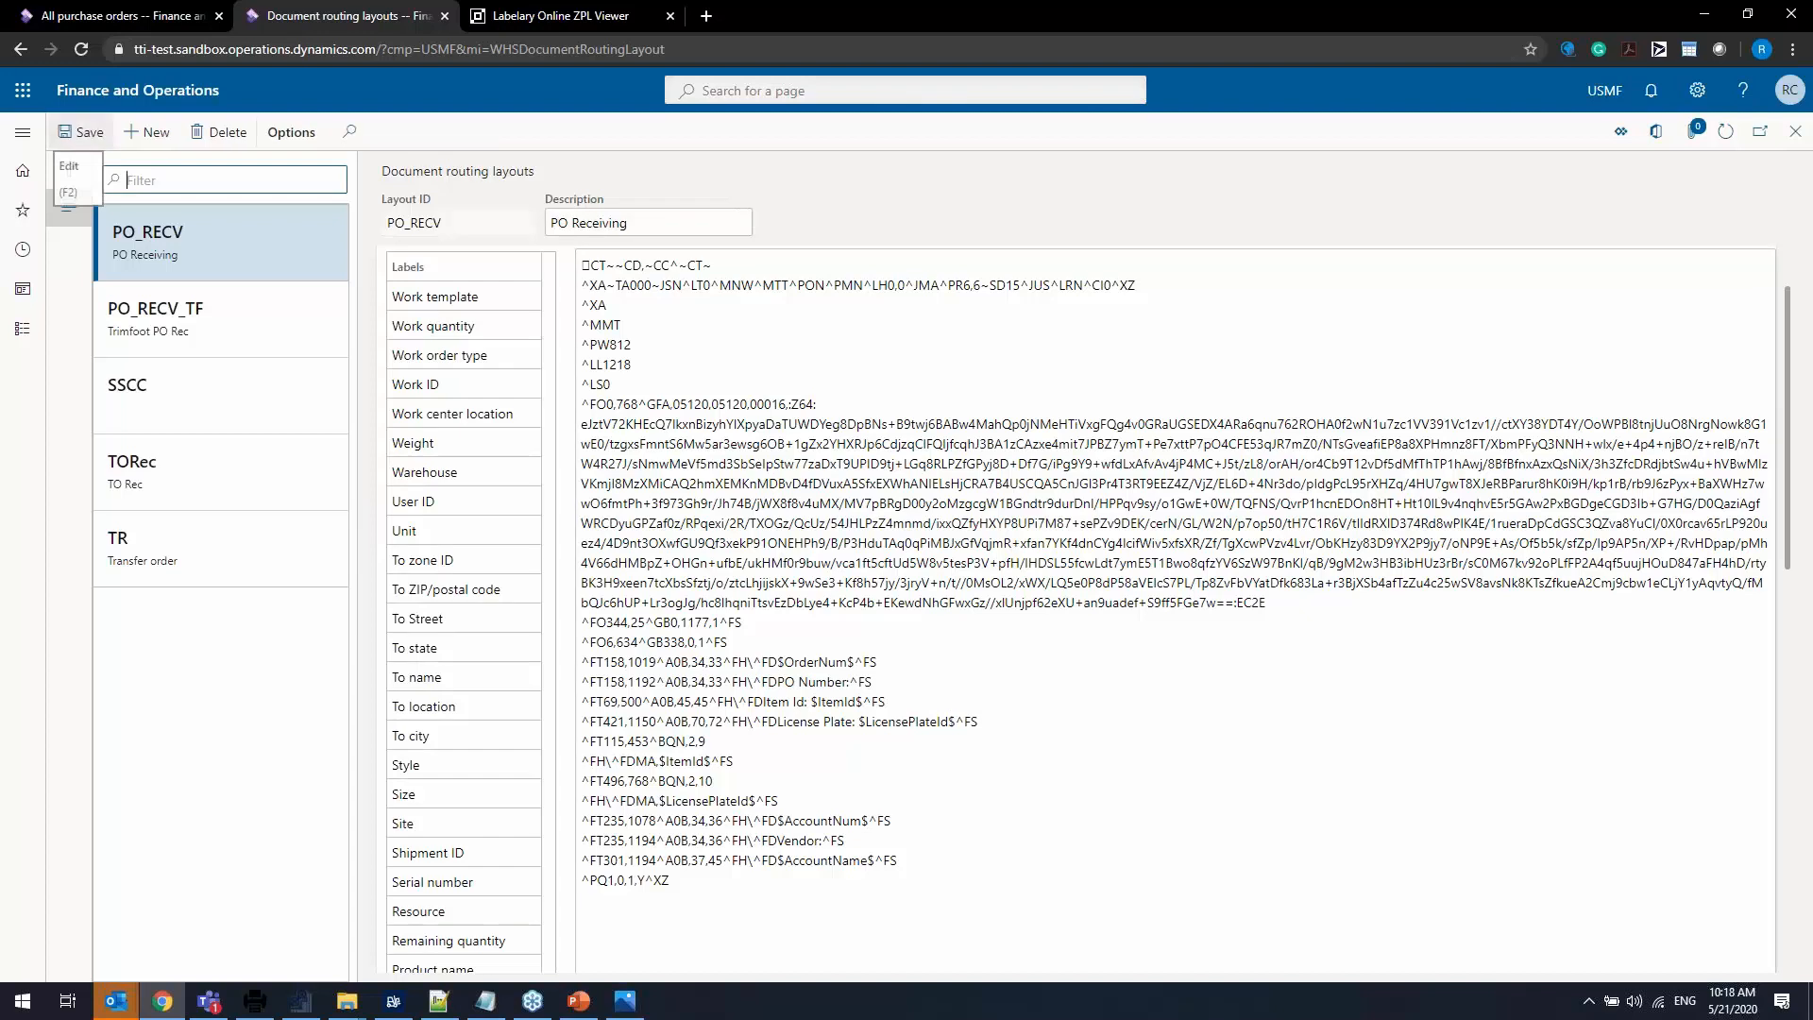
{"action": "scroll", "coordinate": [924, 737], "scroll_direction": "down", "scroll_amount": 2}
{"action": "scroll", "coordinate": [925, 738], "scroll_direction": "down", "scroll_amount": 3}
{"action": "left_click", "coordinate": [838, 802]}
{"action": "scroll", "coordinate": [838, 802], "scroll_direction": "up", "scroll_amount": 6}
{"action": "key", "text": "ctrl+a"}
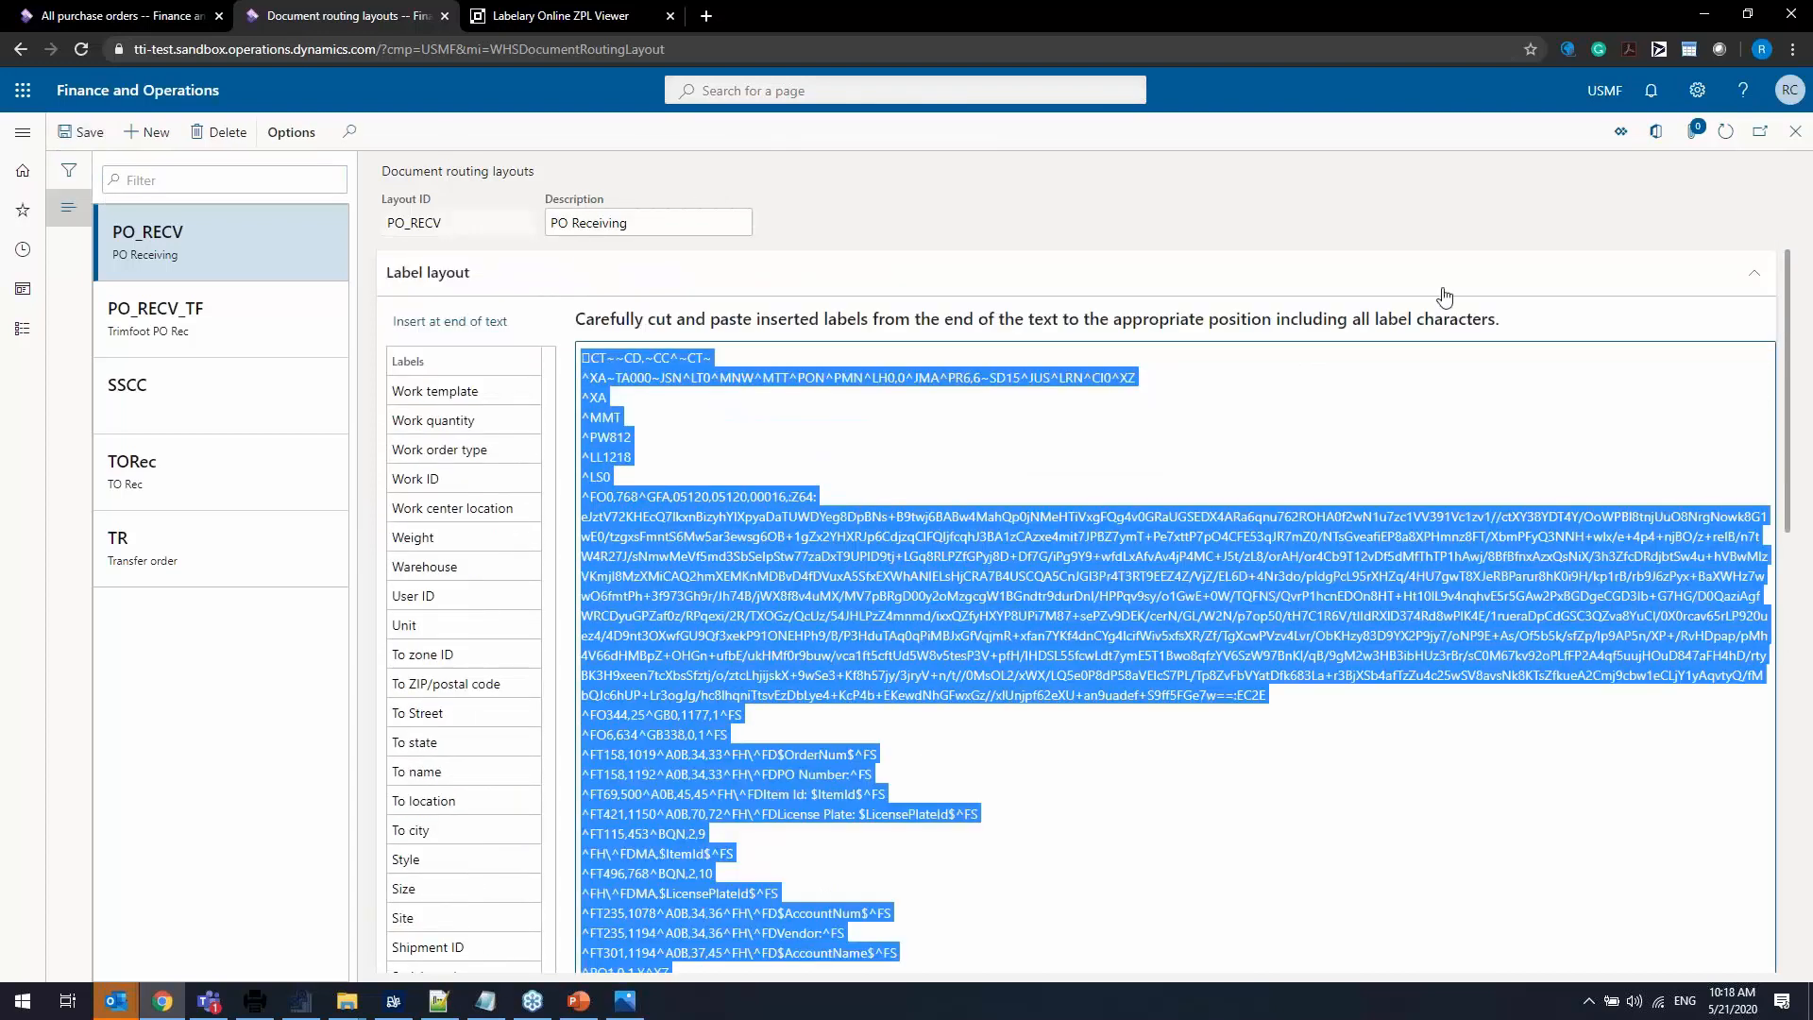
{"action": "key", "text": "ctrl+v"}
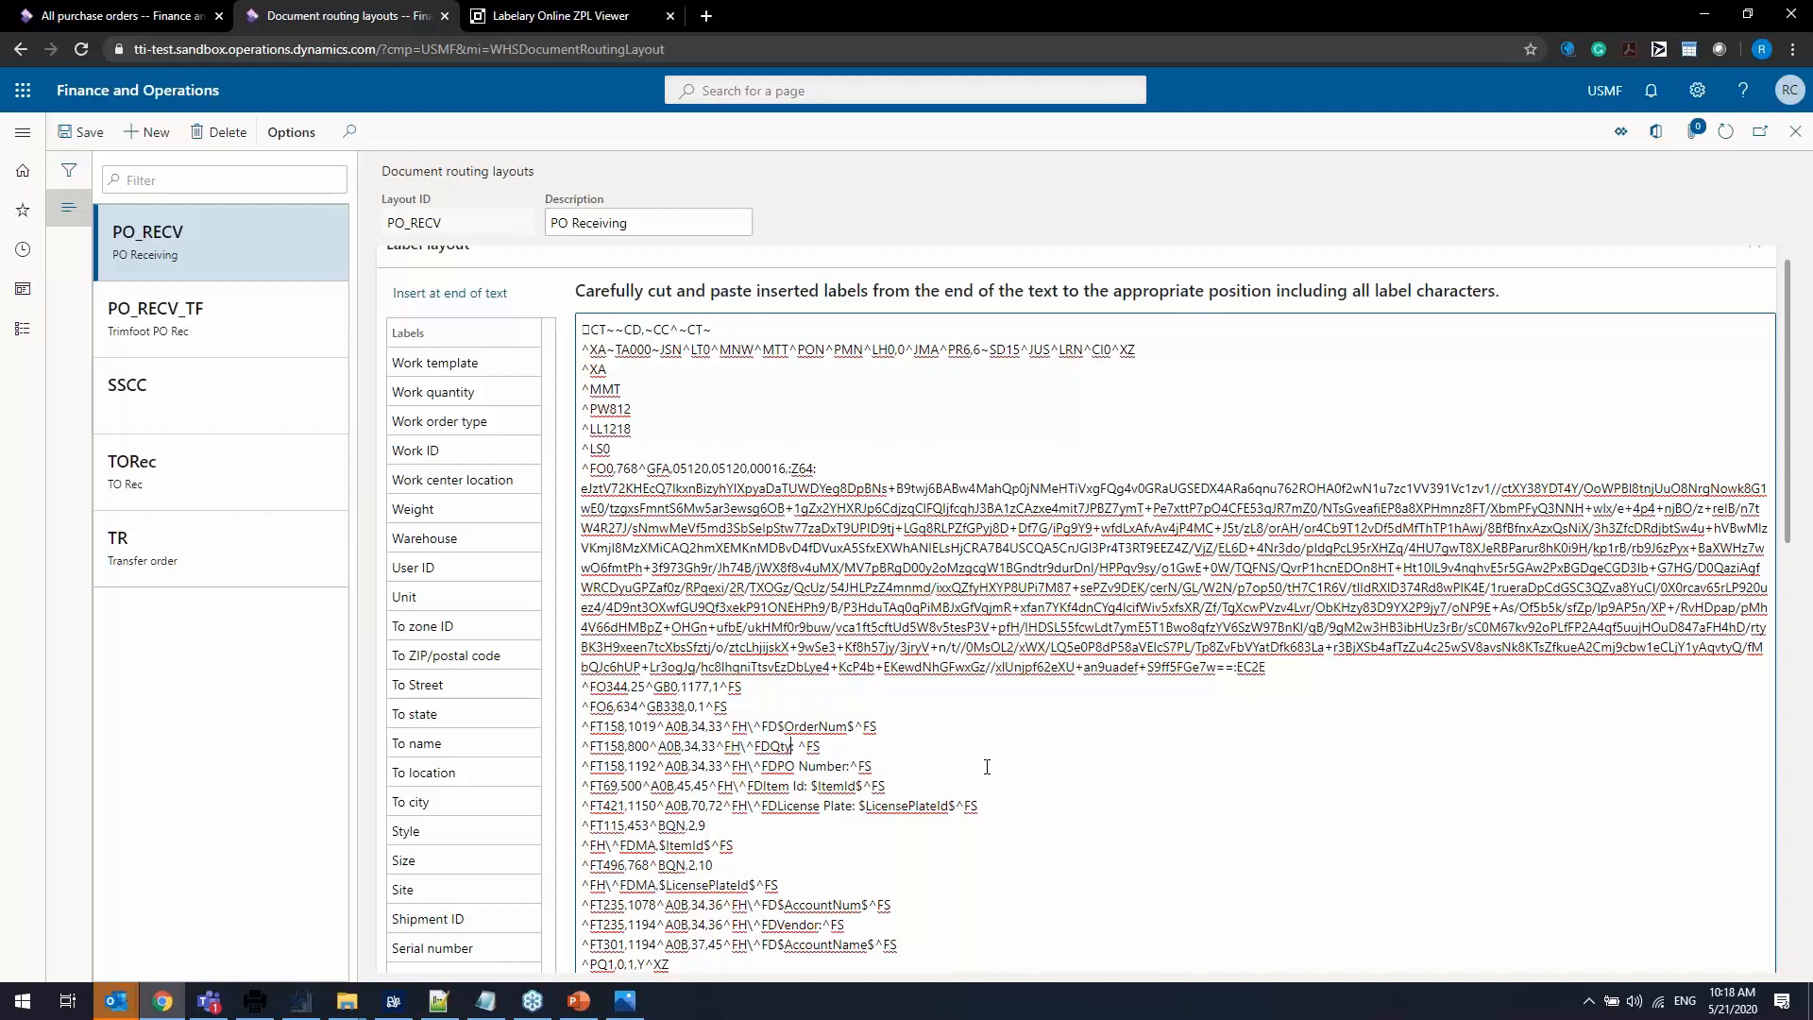
Add an empty line after the last ZPL line of PO_RECV and select the Ordered quantity label for insertion.
{"action": "scroll", "coordinate": [987, 767], "scroll_direction": "down", "scroll_amount": 2}
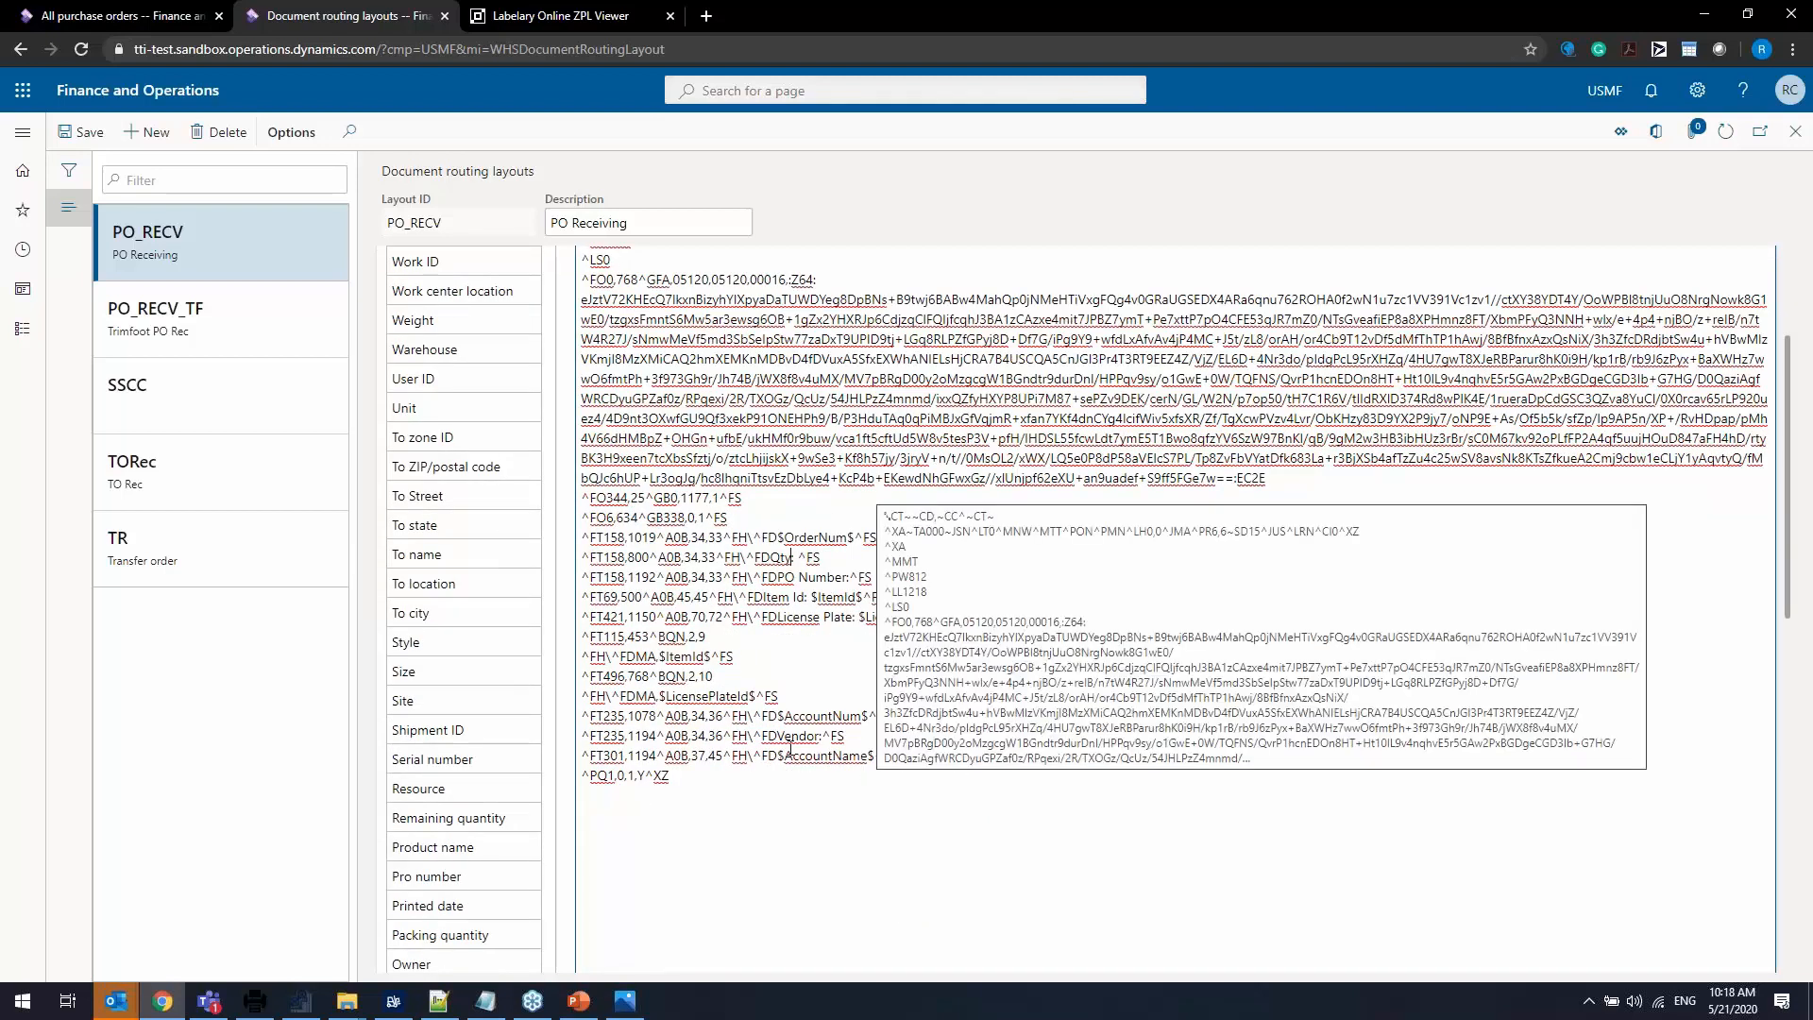
{"action": "scroll", "coordinate": [462, 354], "scroll_direction": "up", "scroll_amount": 2}
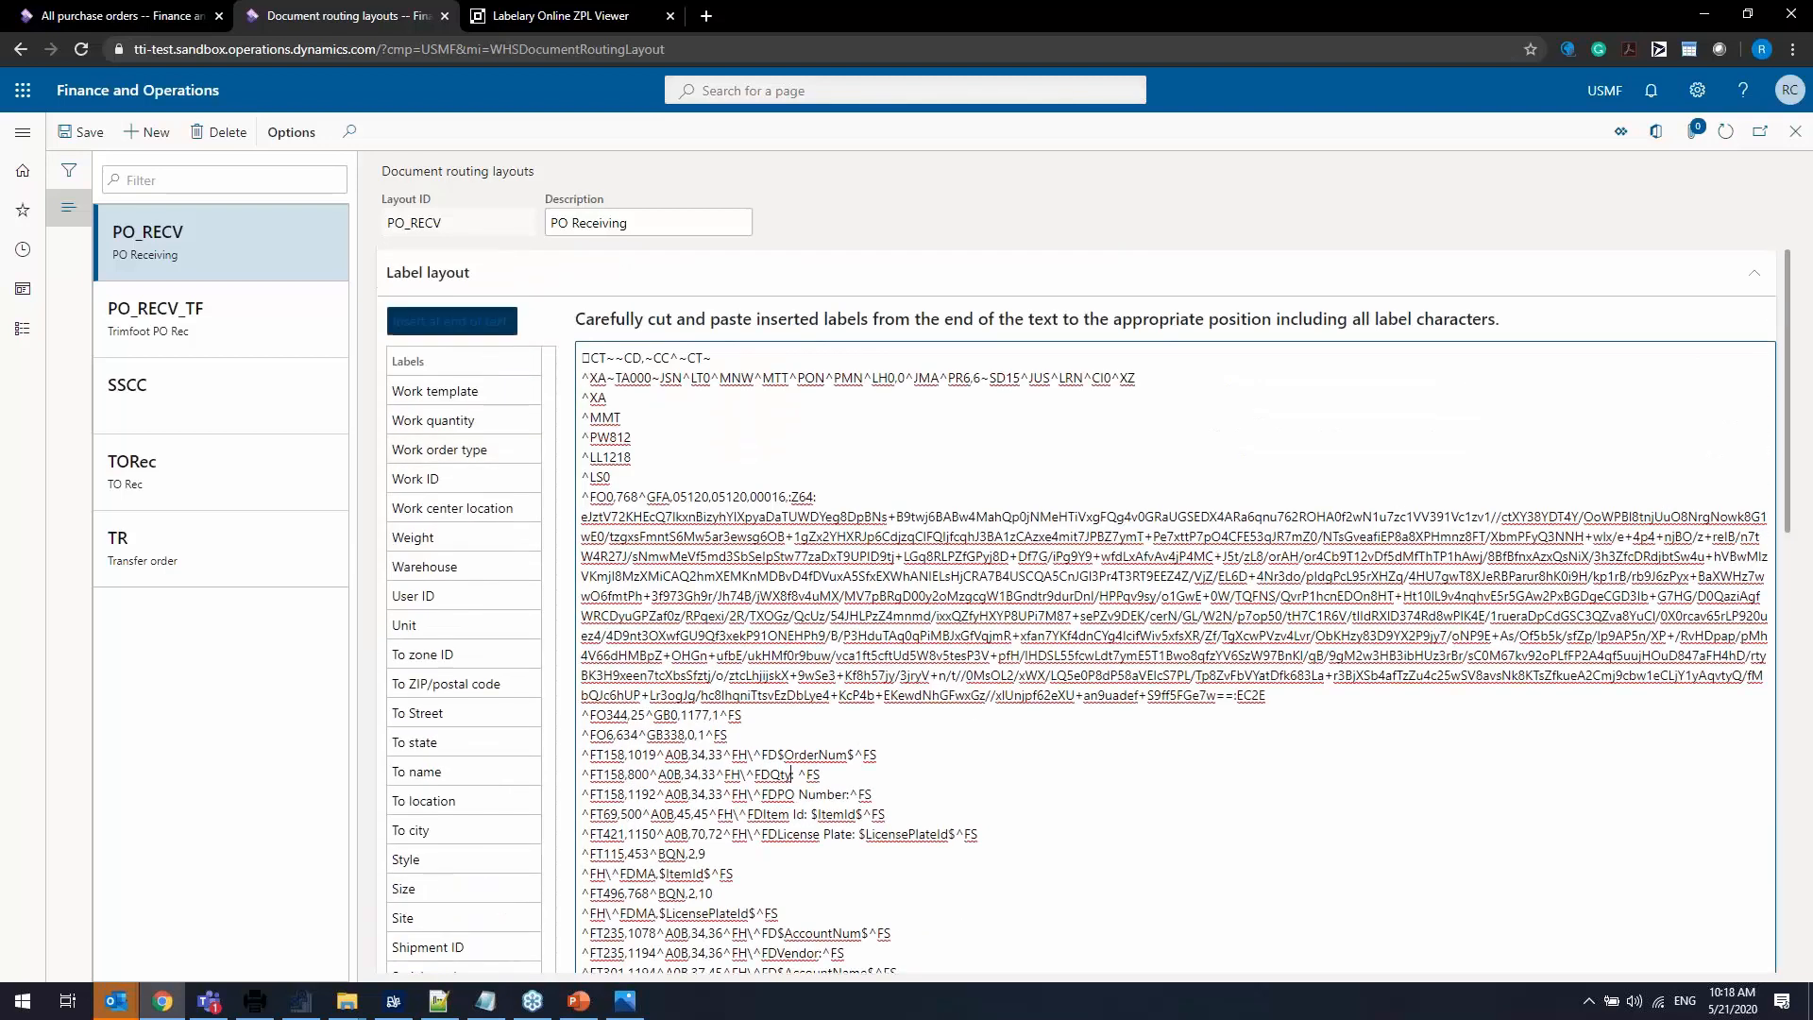
{"action": "scroll", "coordinate": [480, 924], "scroll_direction": "down", "scroll_amount": 6}
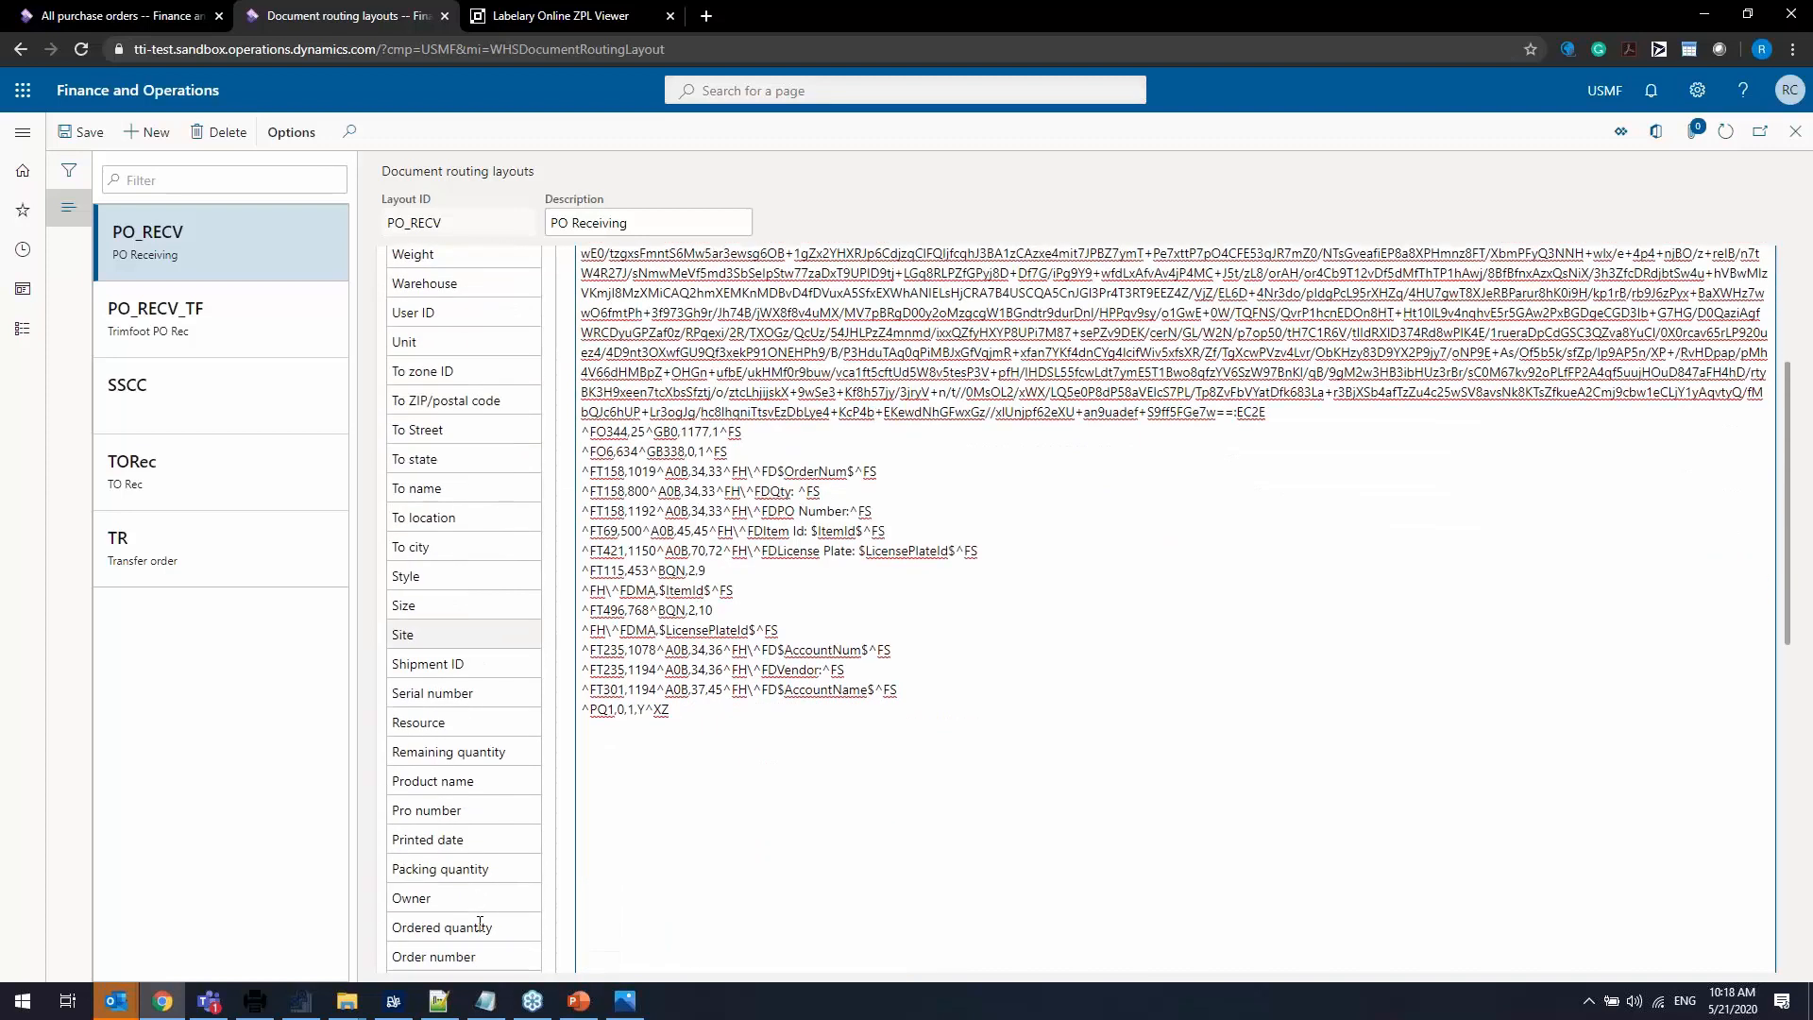
{"action": "scroll", "coordinate": [471, 927], "scroll_direction": "down", "scroll_amount": 4}
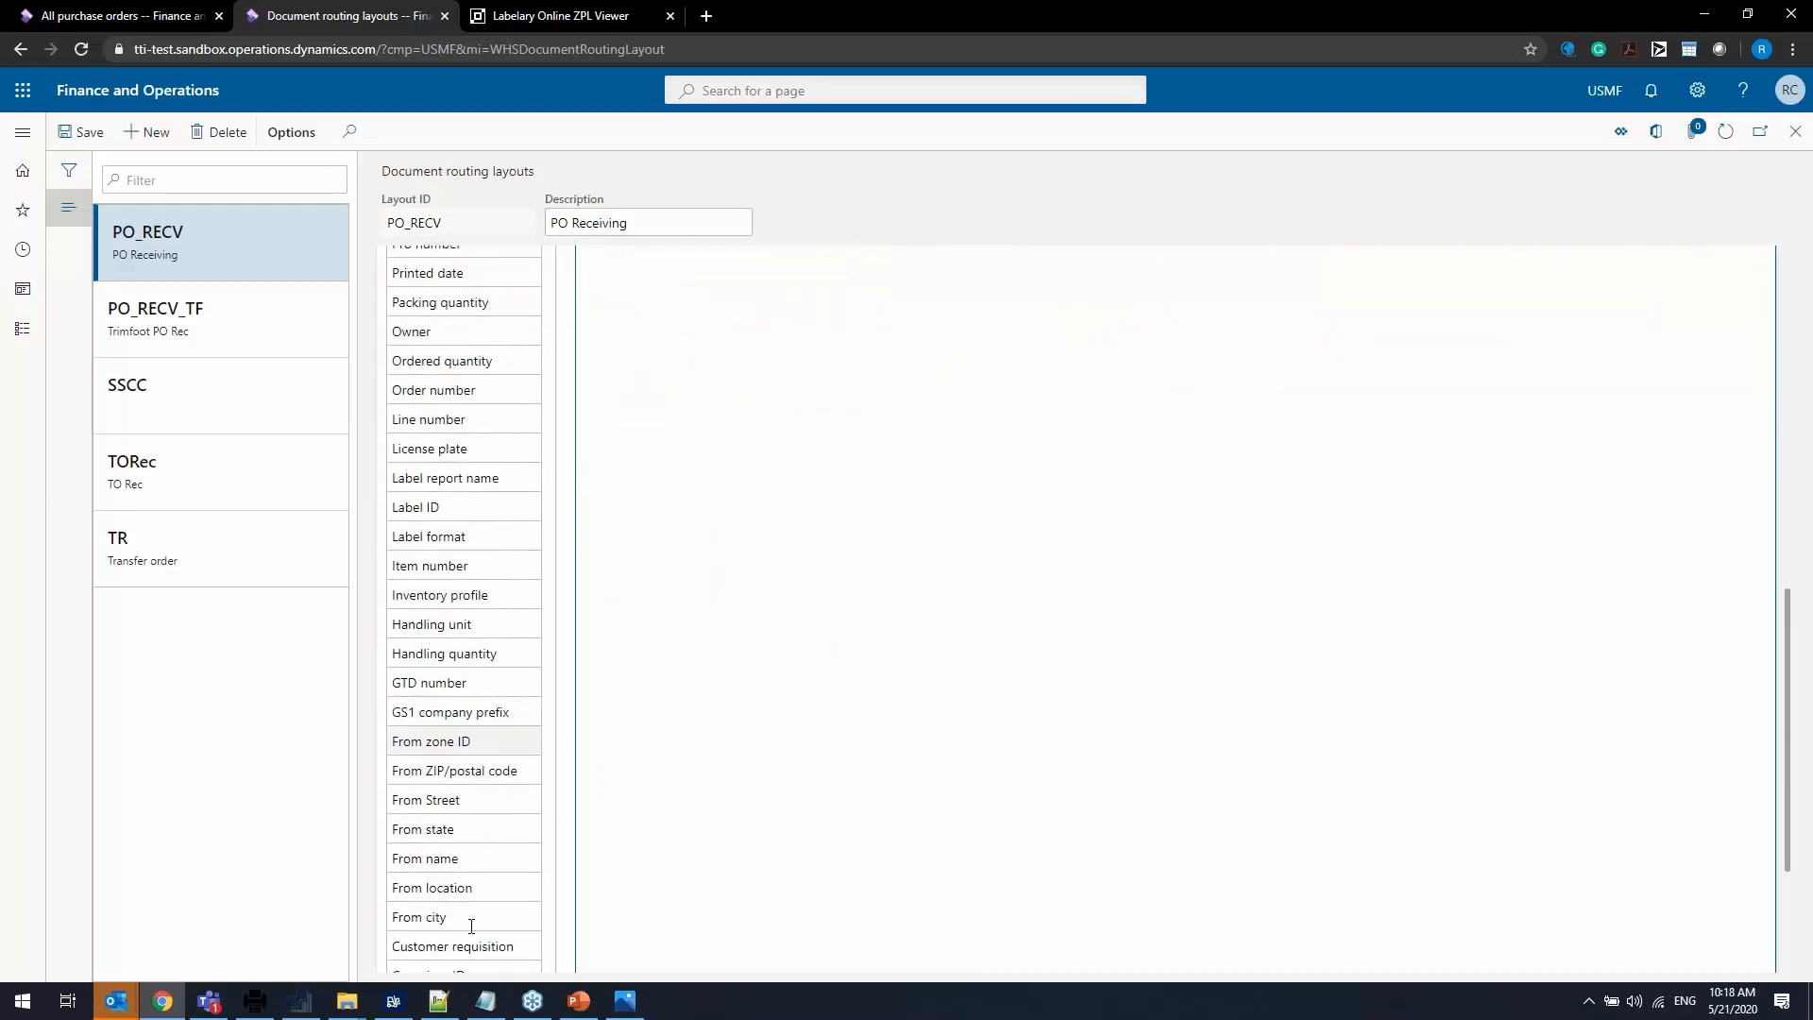
{"action": "scroll", "coordinate": [474, 927], "scroll_direction": "up", "scroll_amount": 9}
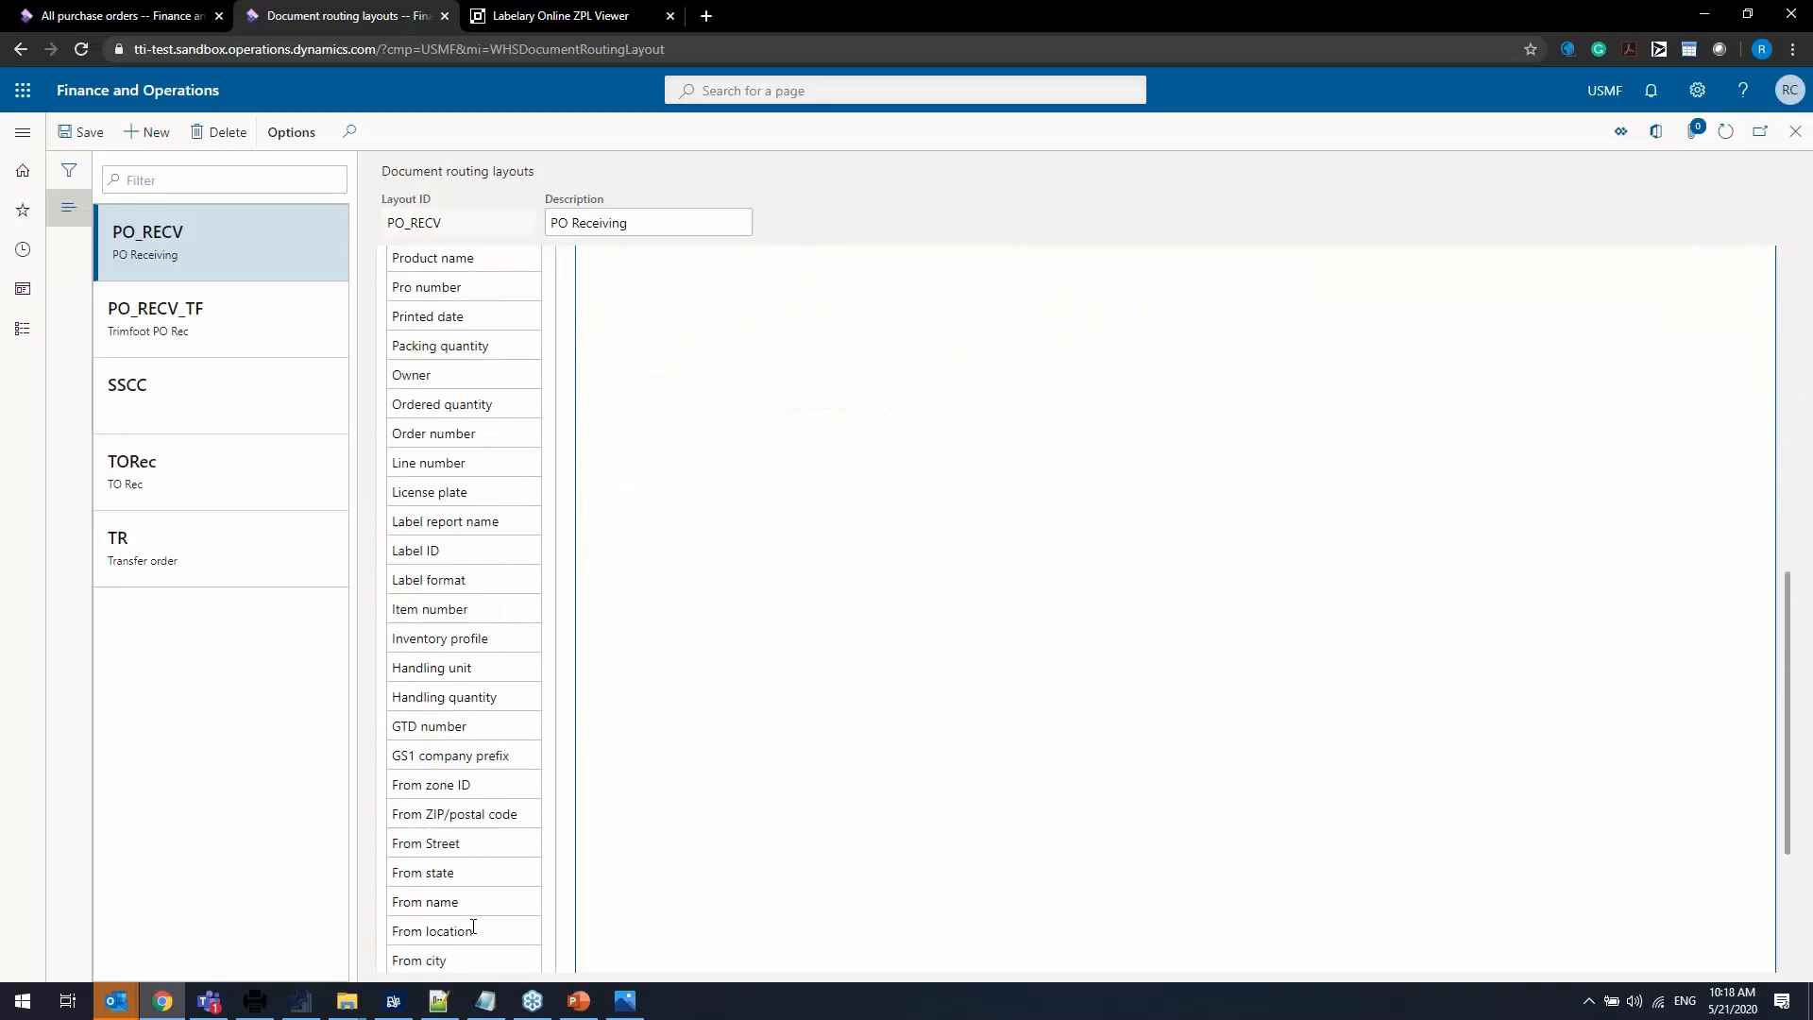
{"action": "scroll", "coordinate": [473, 925], "scroll_direction": "up", "scroll_amount": 3}
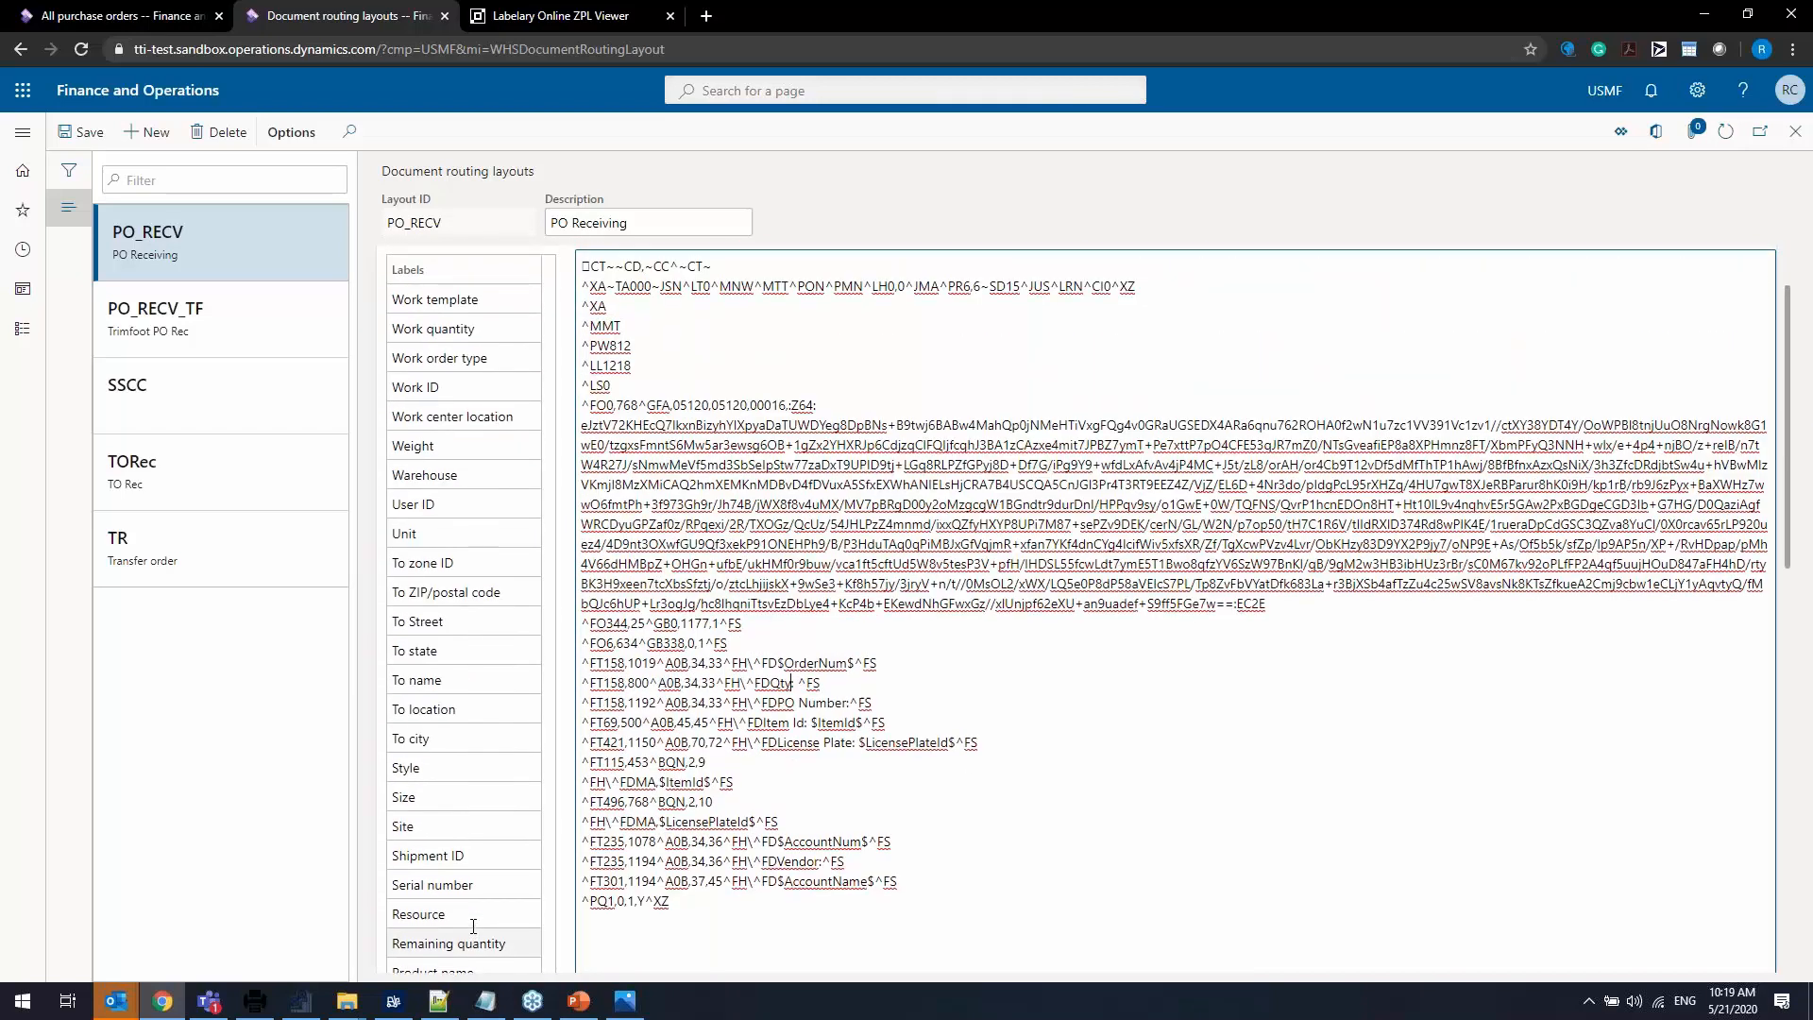
{"action": "scroll", "coordinate": [713, 801], "scroll_direction": "down", "scroll_amount": 3}
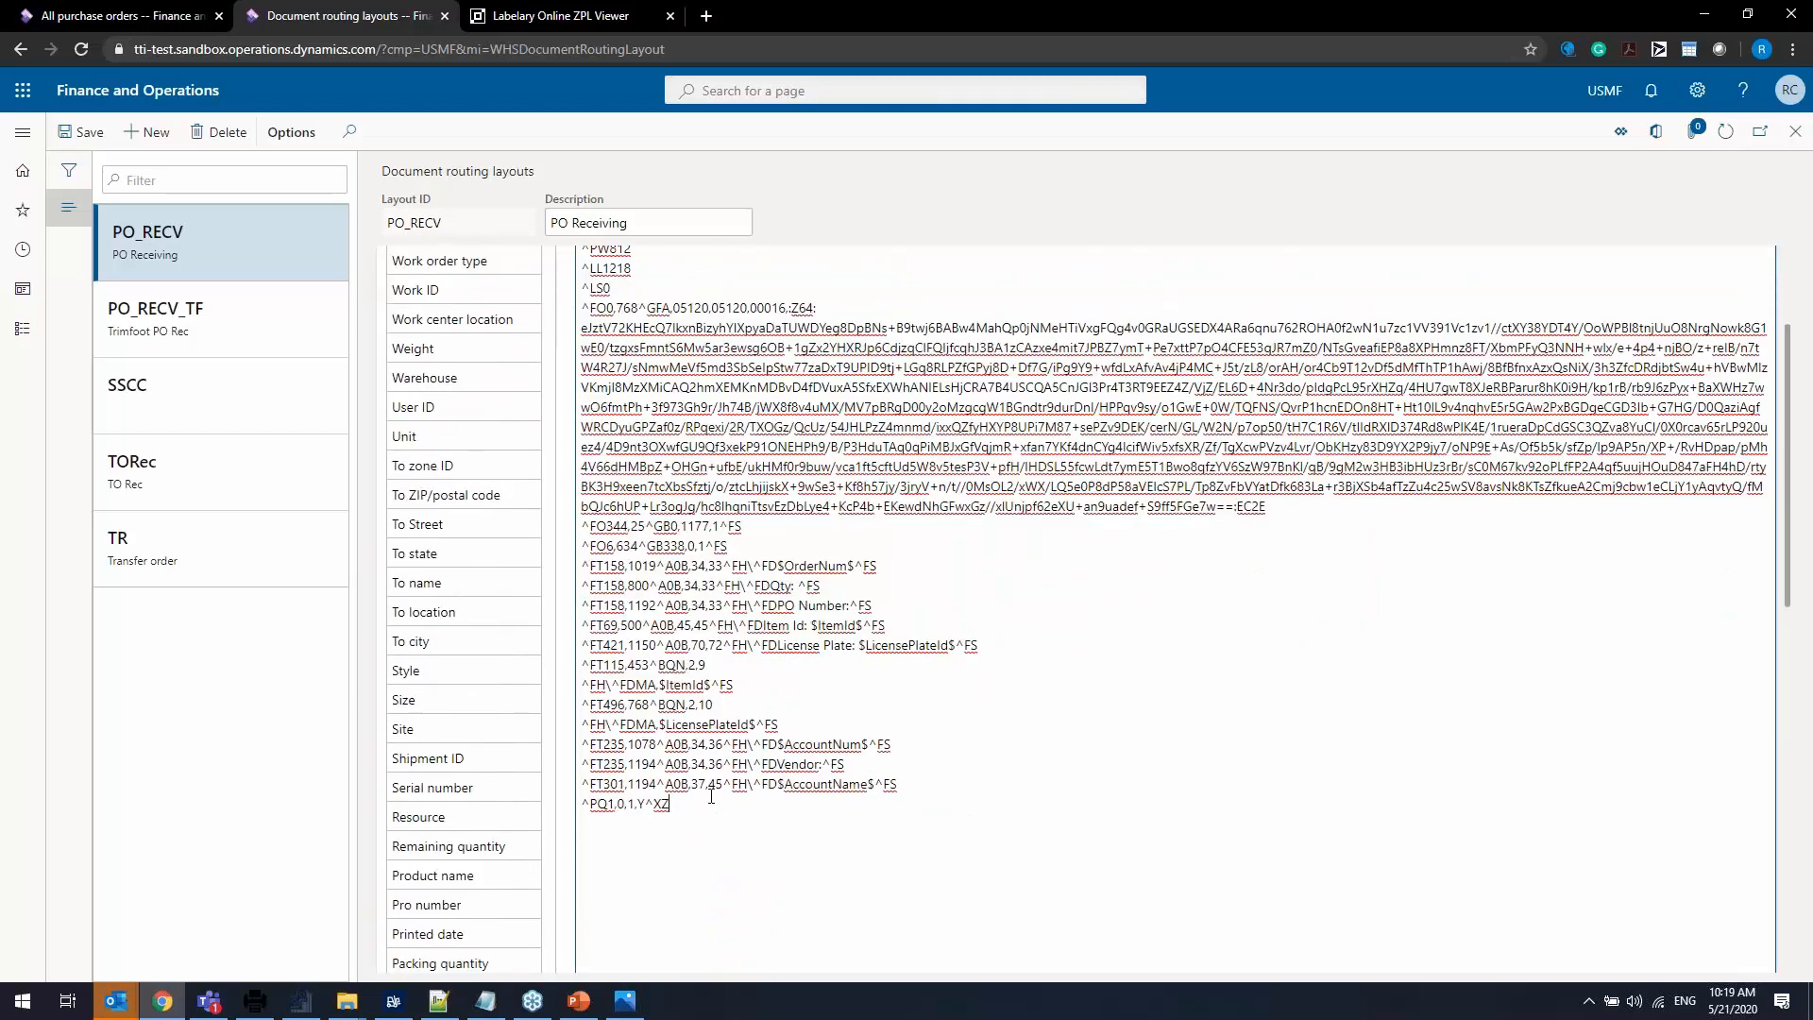
{"action": "key", "text": "Return"}
{"action": "scroll", "coordinate": [429, 524], "scroll_direction": "down", "scroll_amount": 1}
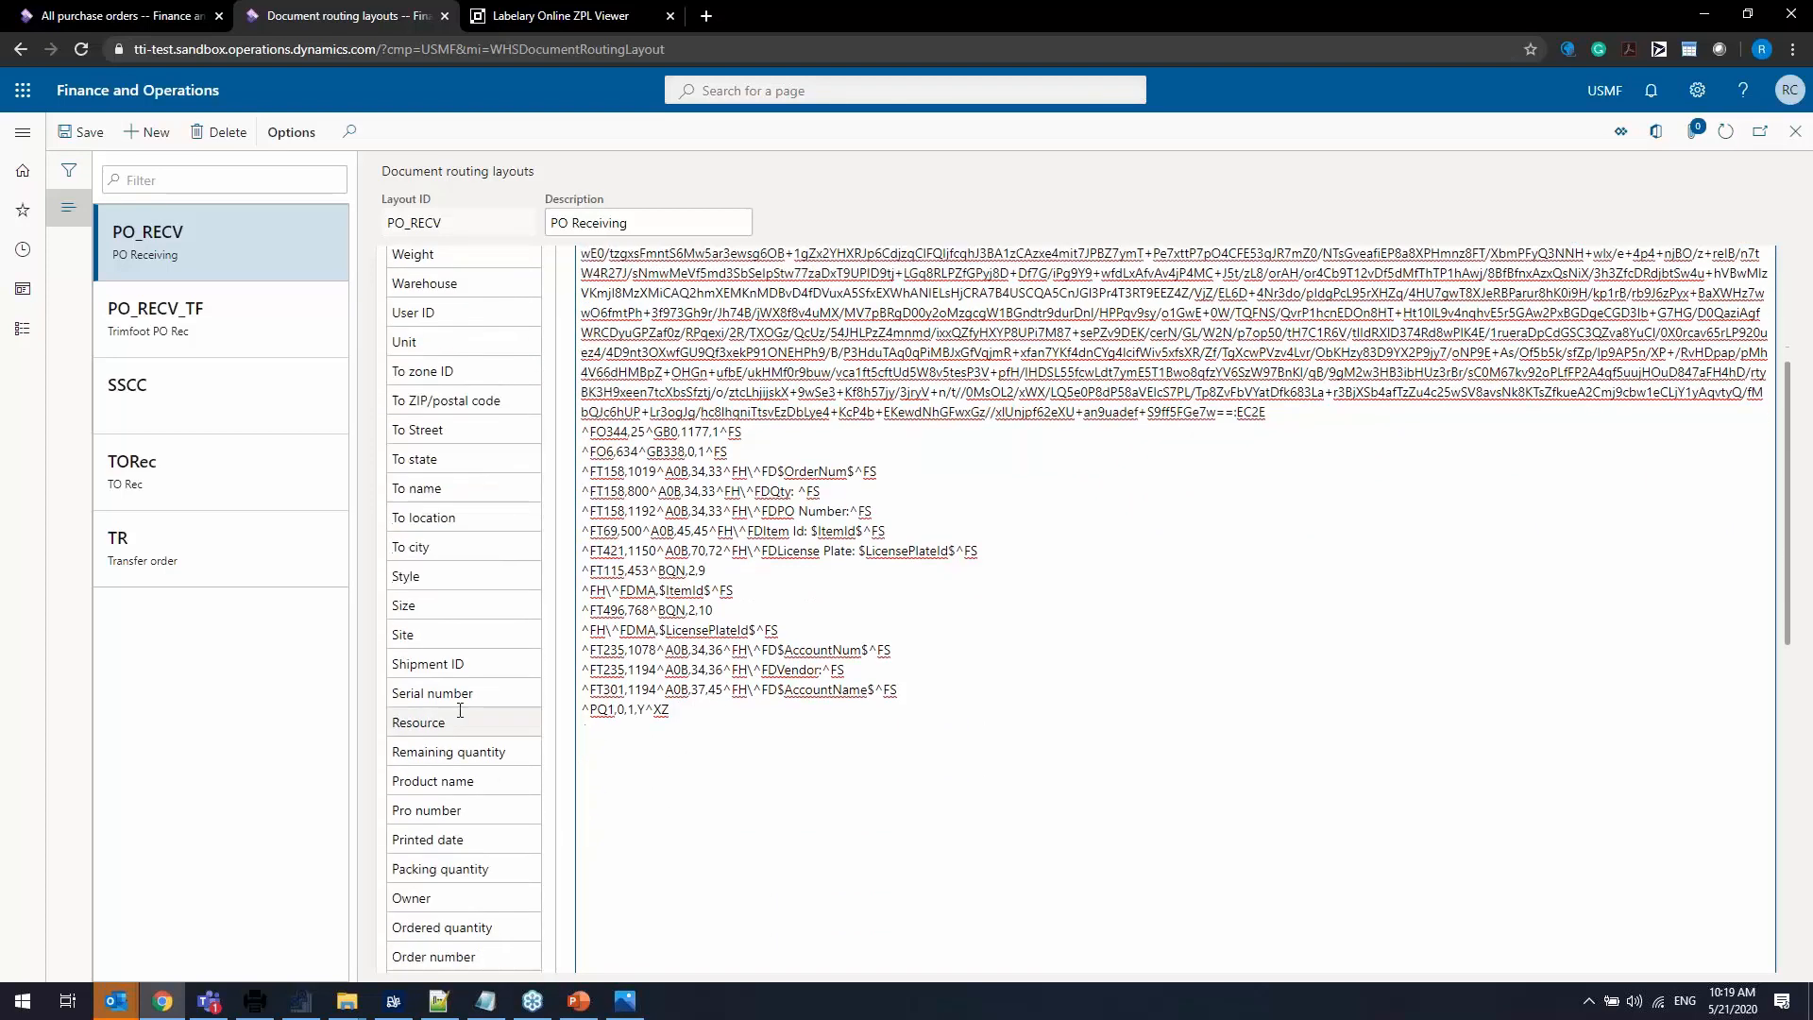
{"action": "scroll", "coordinate": [470, 727], "scroll_direction": "down", "scroll_amount": 2}
{"action": "scroll", "coordinate": [460, 710], "scroll_direction": "down", "scroll_amount": 2}
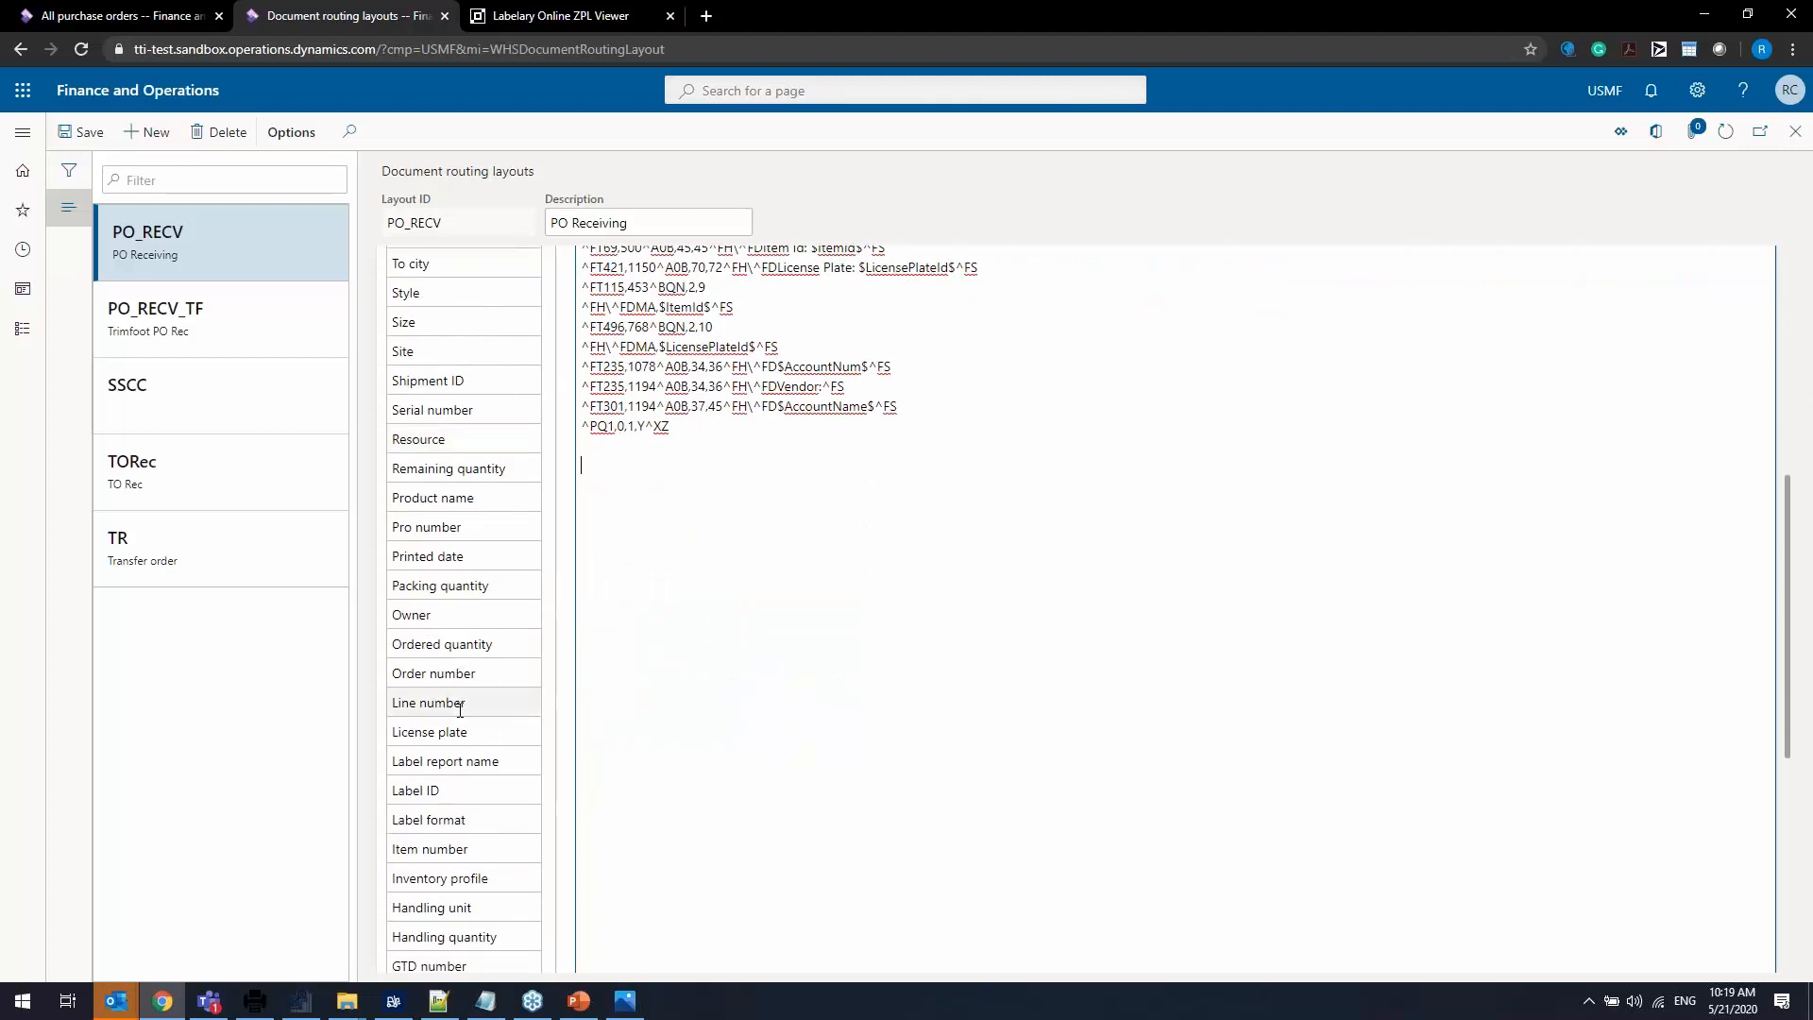
{"action": "left_click", "coordinate": [485, 648]}
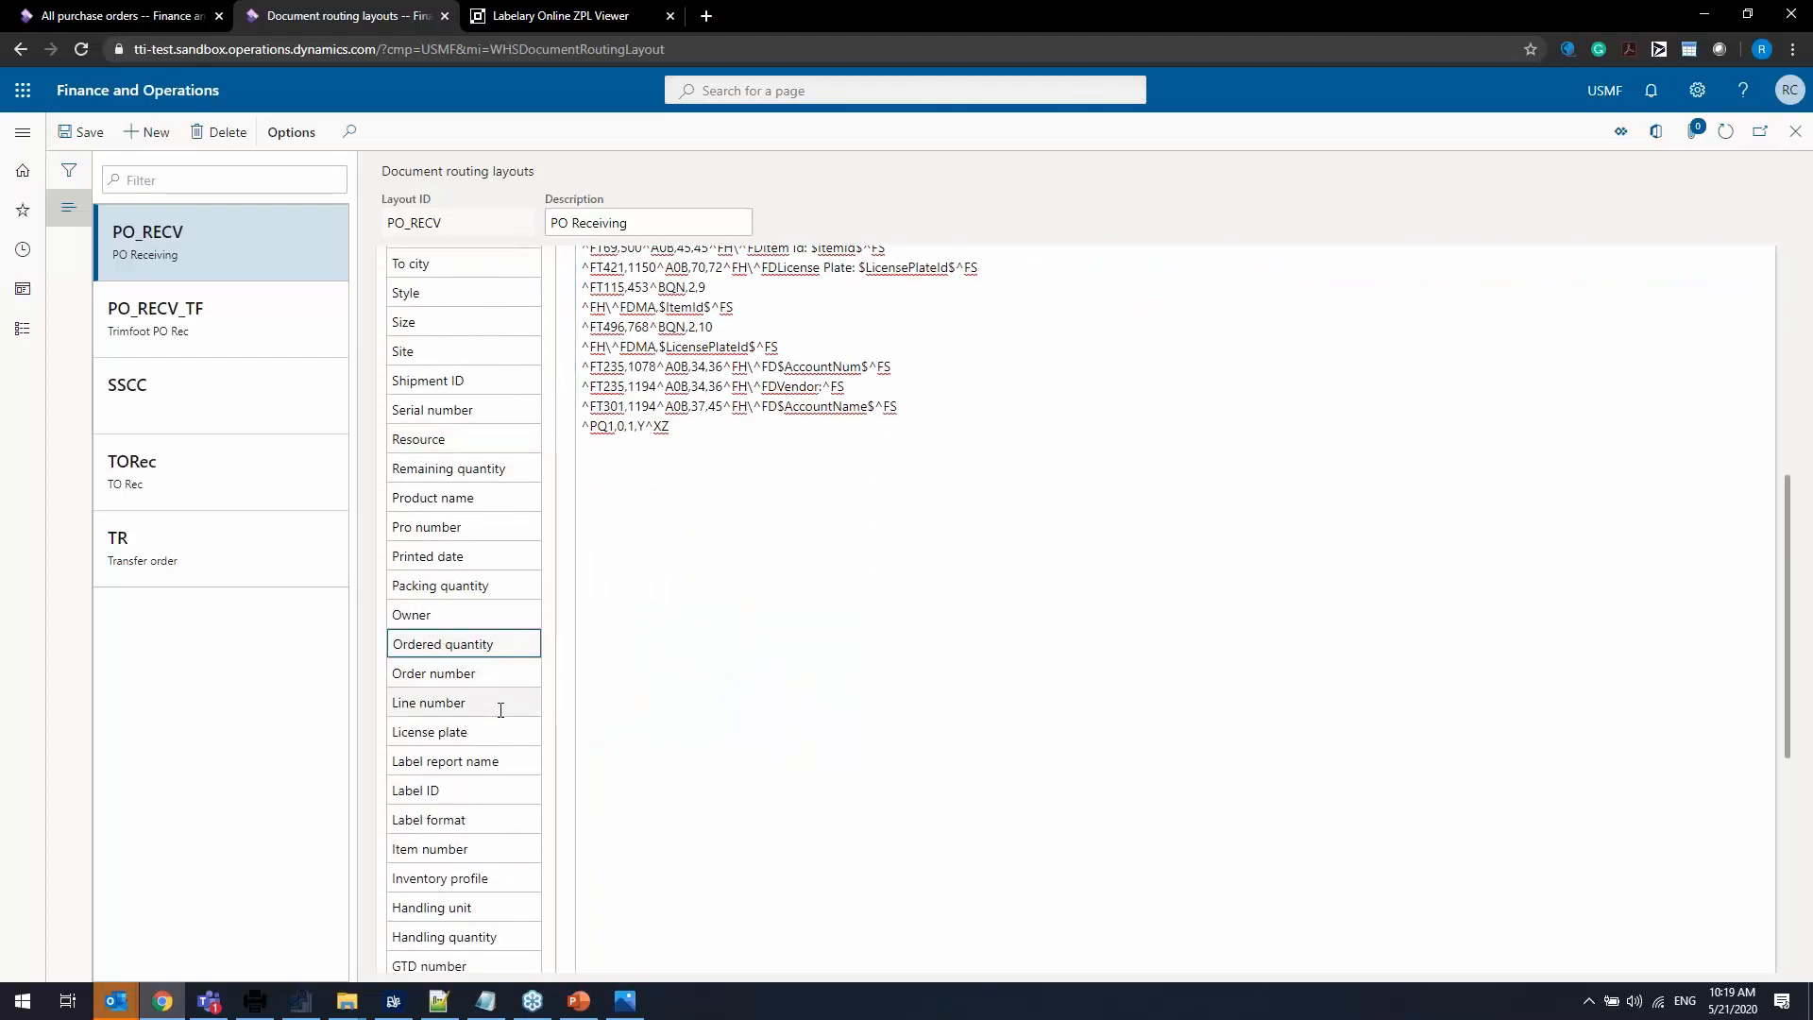
Check the remaining available labels and insert the Ordered quantity placeholder at the end of the layout text.
{"action": "scroll", "coordinate": [501, 710], "scroll_direction": "down", "scroll_amount": 1}
{"action": "scroll", "coordinate": [500, 711], "scroll_direction": "down", "scroll_amount": 5}
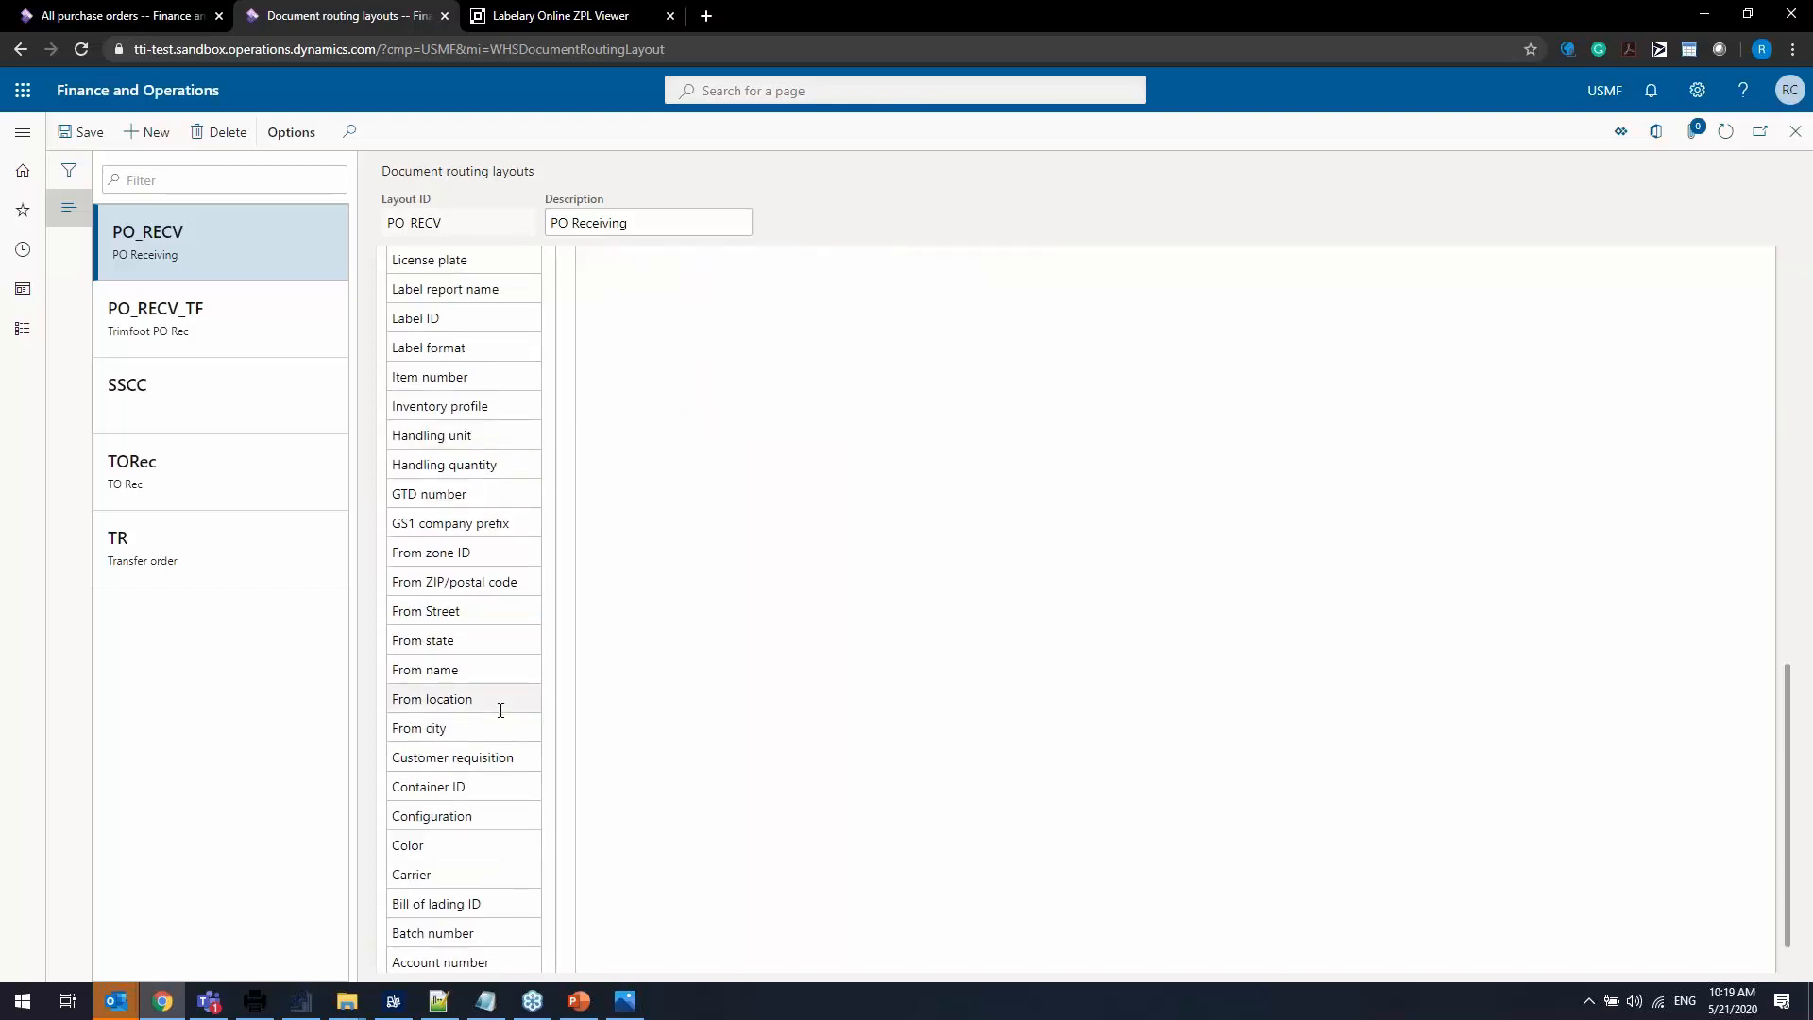
{"action": "scroll", "coordinate": [501, 711], "scroll_direction": "up", "scroll_amount": 7}
{"action": "scroll", "coordinate": [500, 710], "scroll_direction": "up", "scroll_amount": 5}
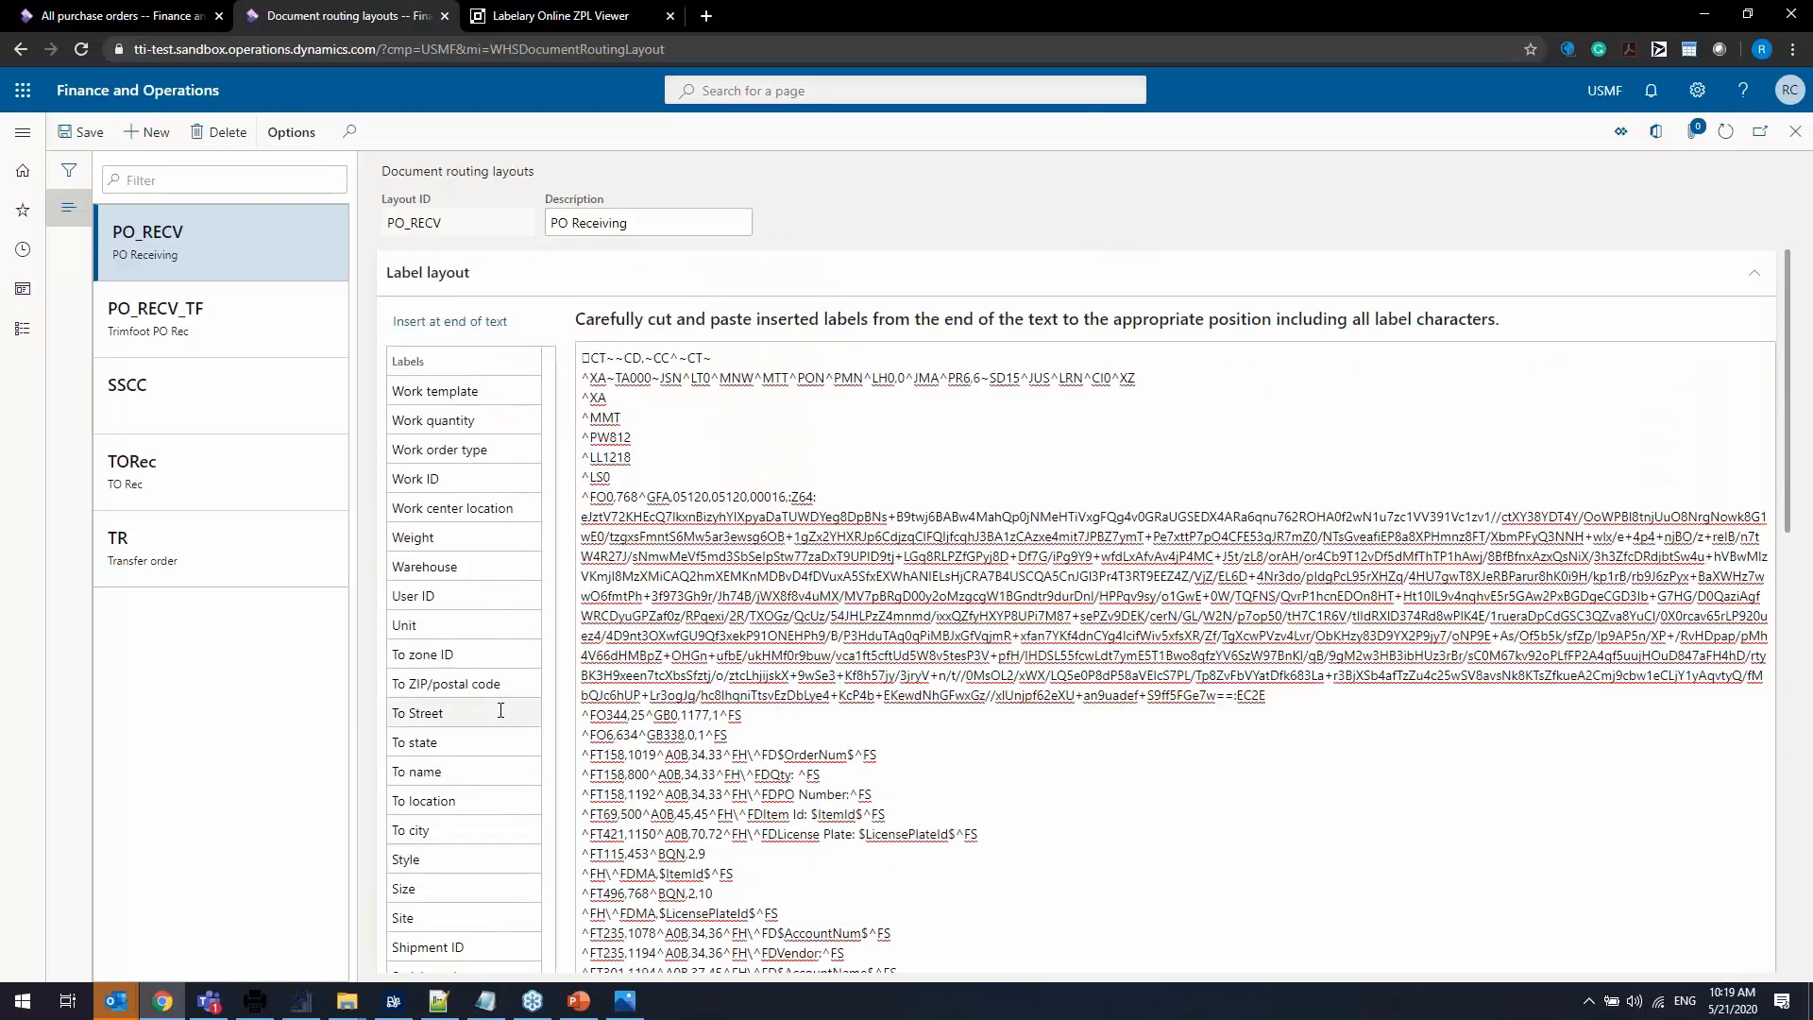
{"action": "scroll", "coordinate": [501, 710], "scroll_direction": "down", "scroll_amount": 11}
{"action": "scroll", "coordinate": [501, 710], "scroll_direction": "down", "scroll_amount": 1}
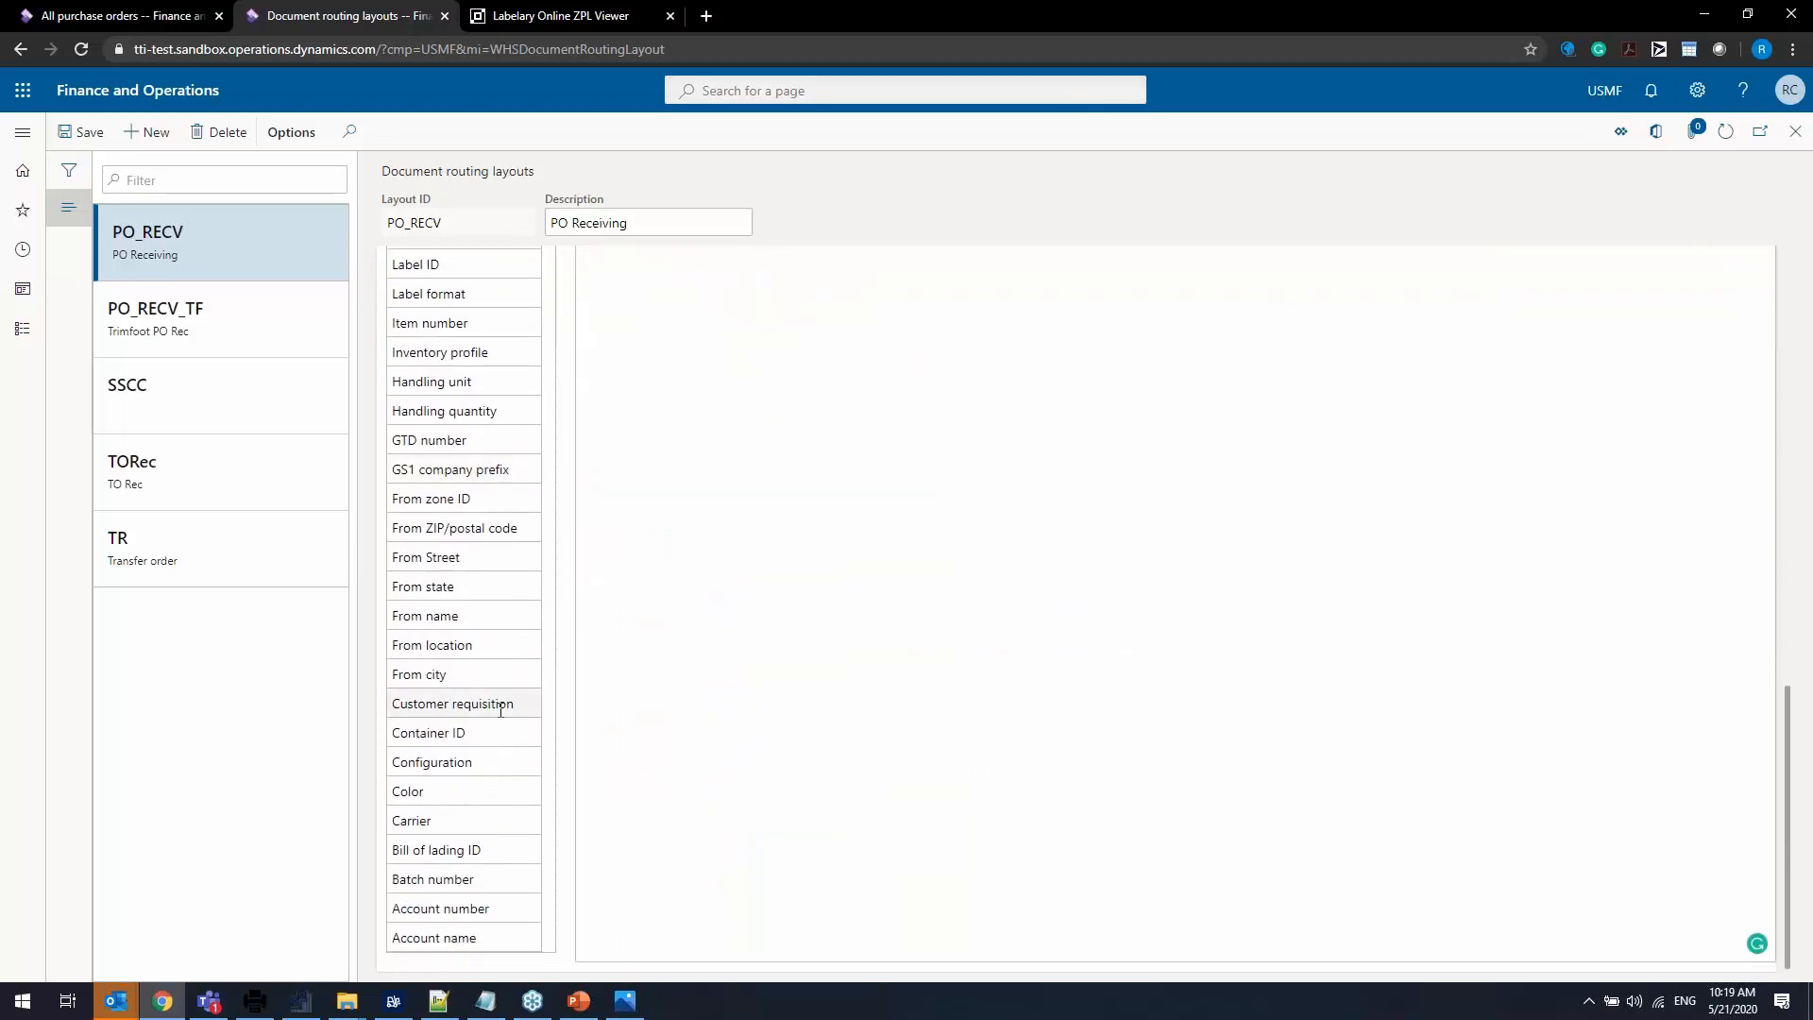
{"action": "scroll", "coordinate": [501, 710], "scroll_direction": "up", "scroll_amount": 11}
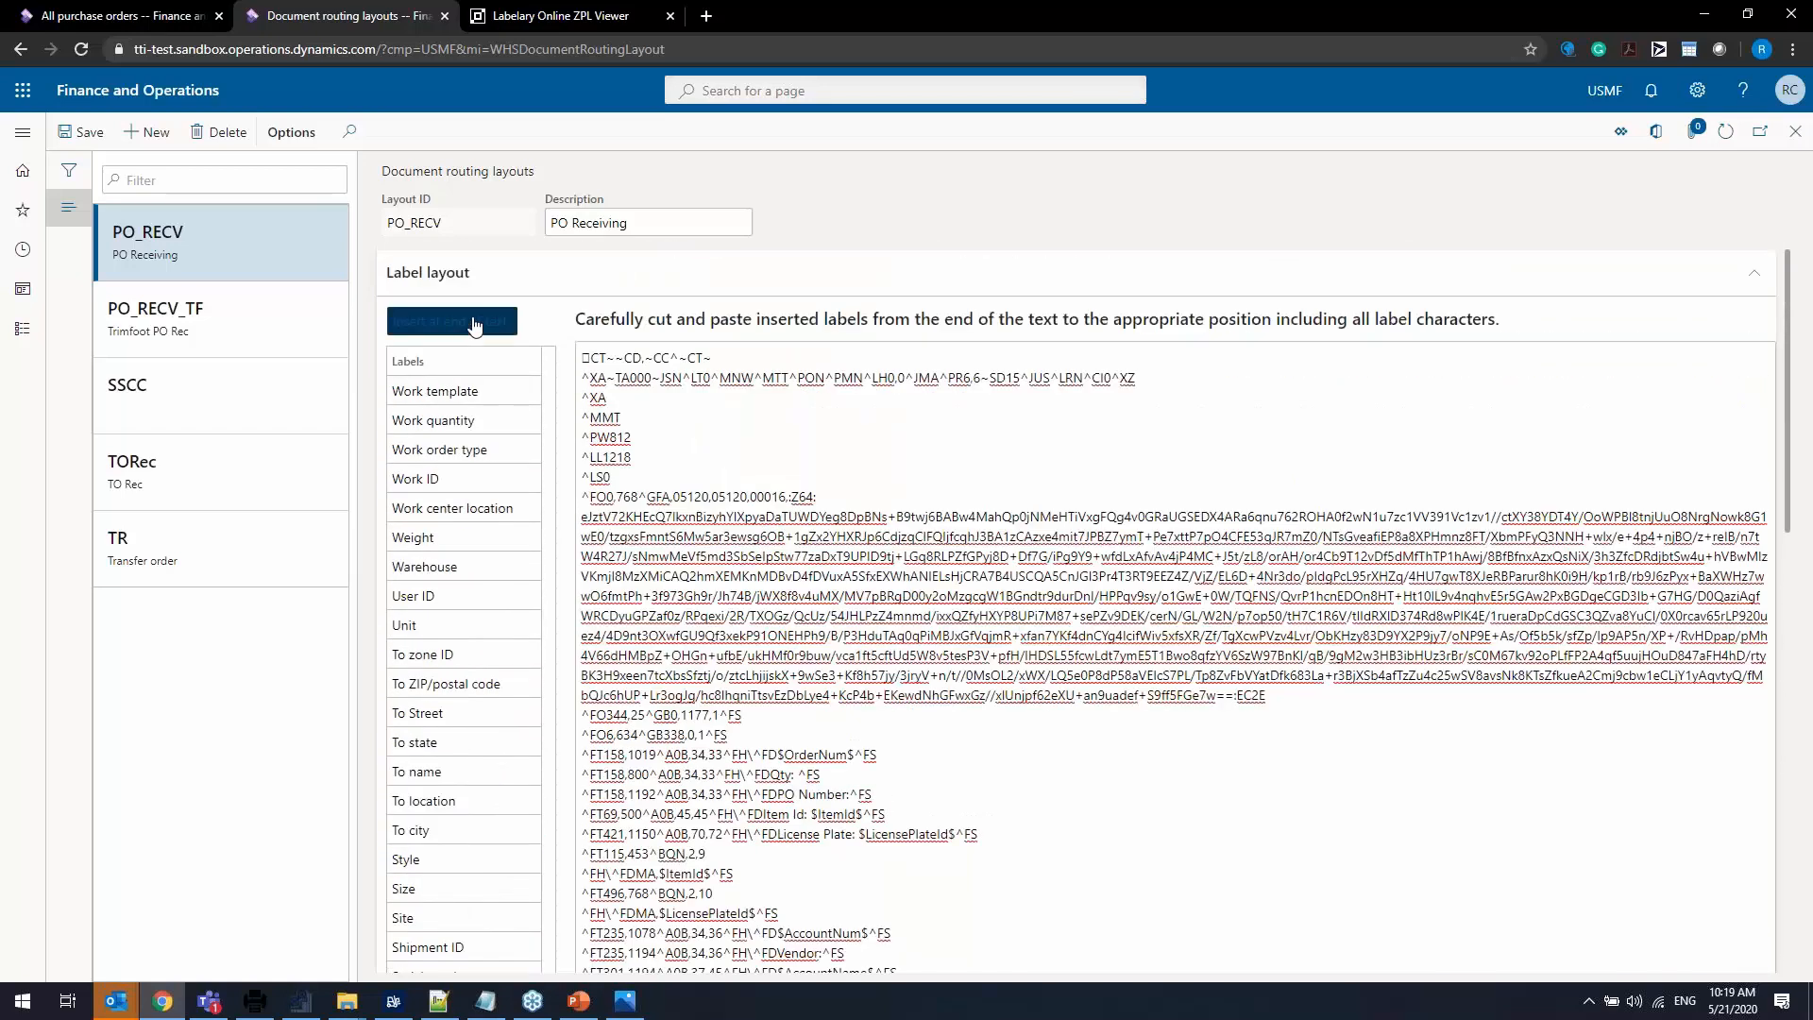
{"action": "left_click", "coordinate": [473, 337]}
{"action": "scroll", "coordinate": [680, 677], "scroll_direction": "down", "scroll_amount": 4}
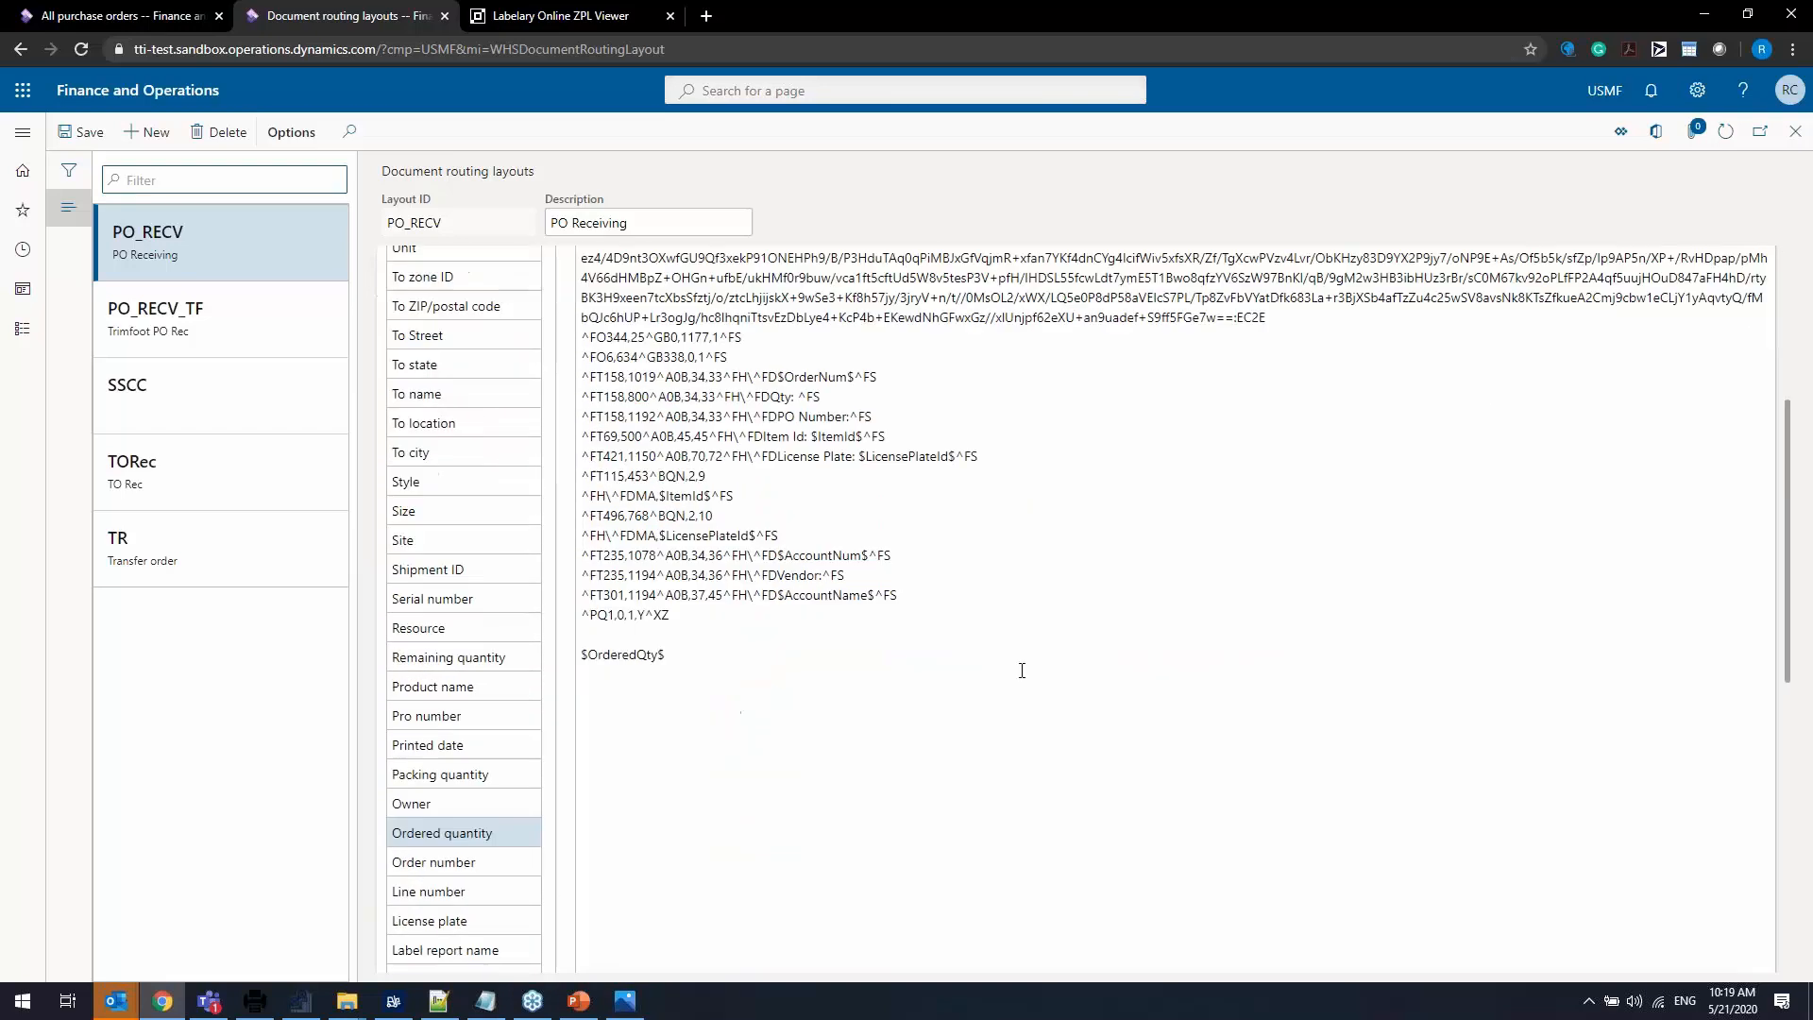
Move the $OrderedQty$ placeholder from the end of the PO_RECV layout text to directly after "Qty:" and save the layout.
{"action": "left_click_drag", "start_coordinate": [666, 655], "coordinate": [579, 656]}
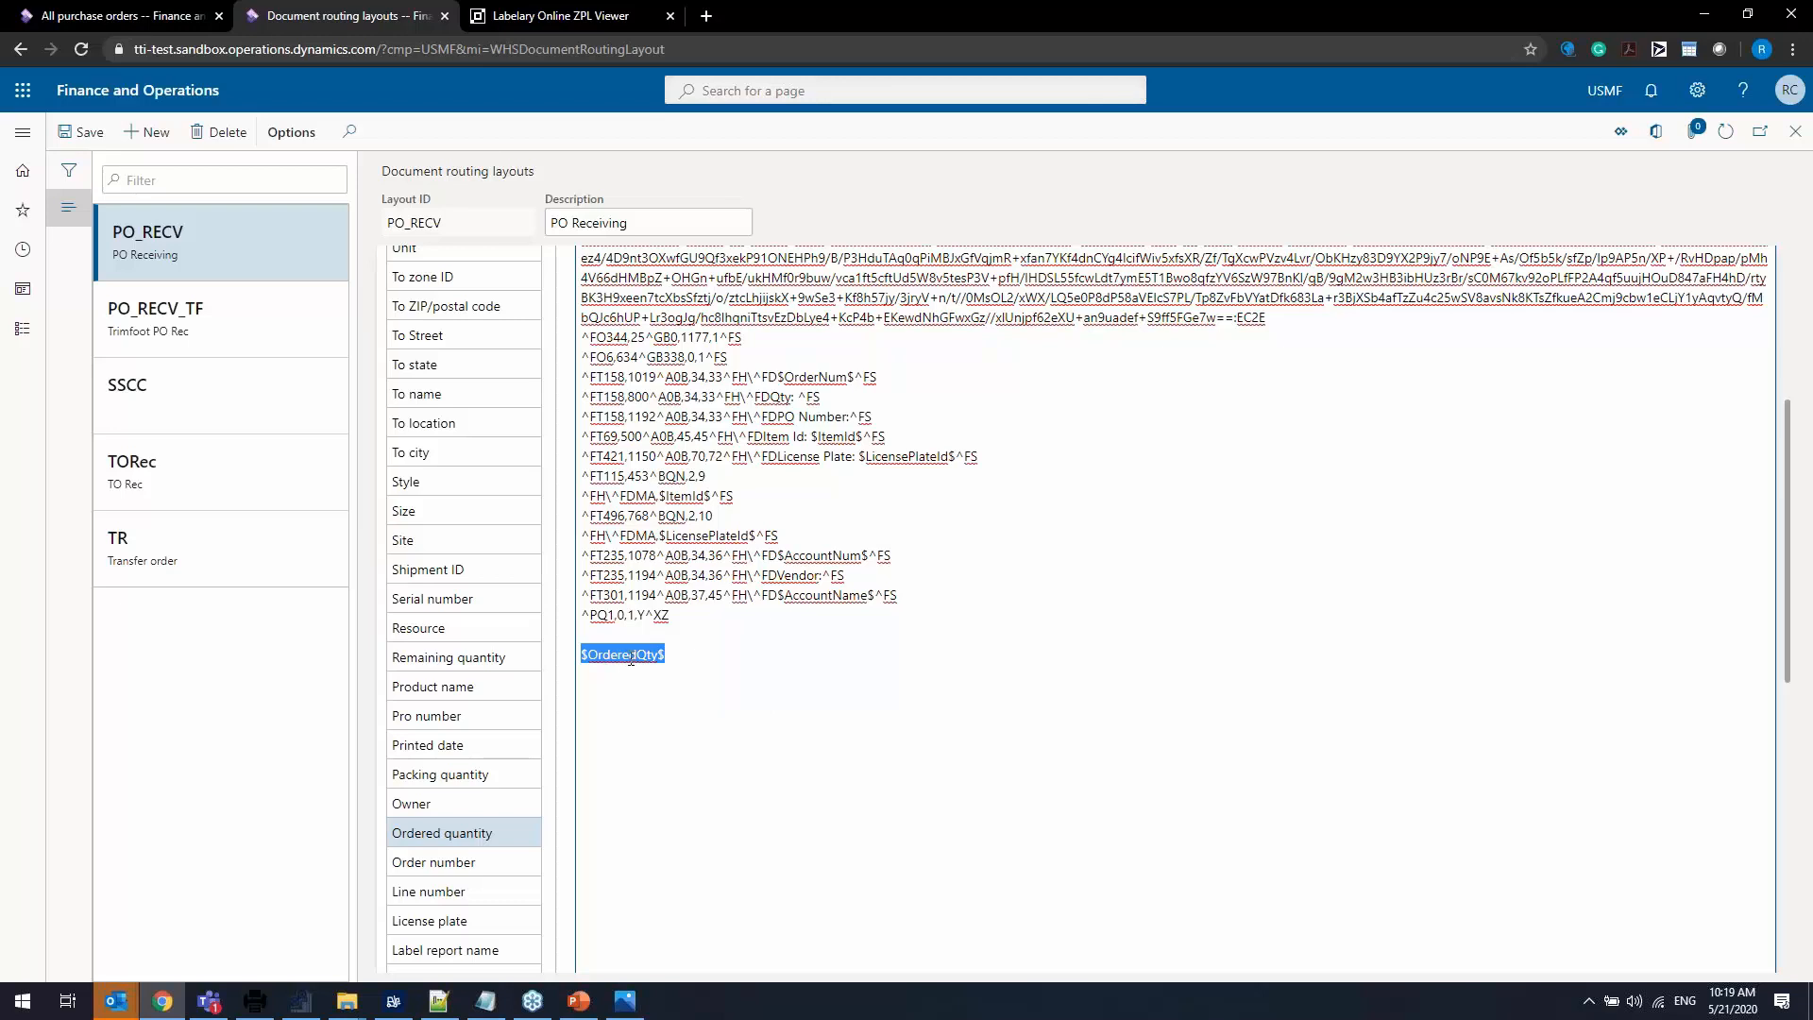
{"action": "left_click_drag", "start_coordinate": [667, 654], "coordinate": [584, 647]}
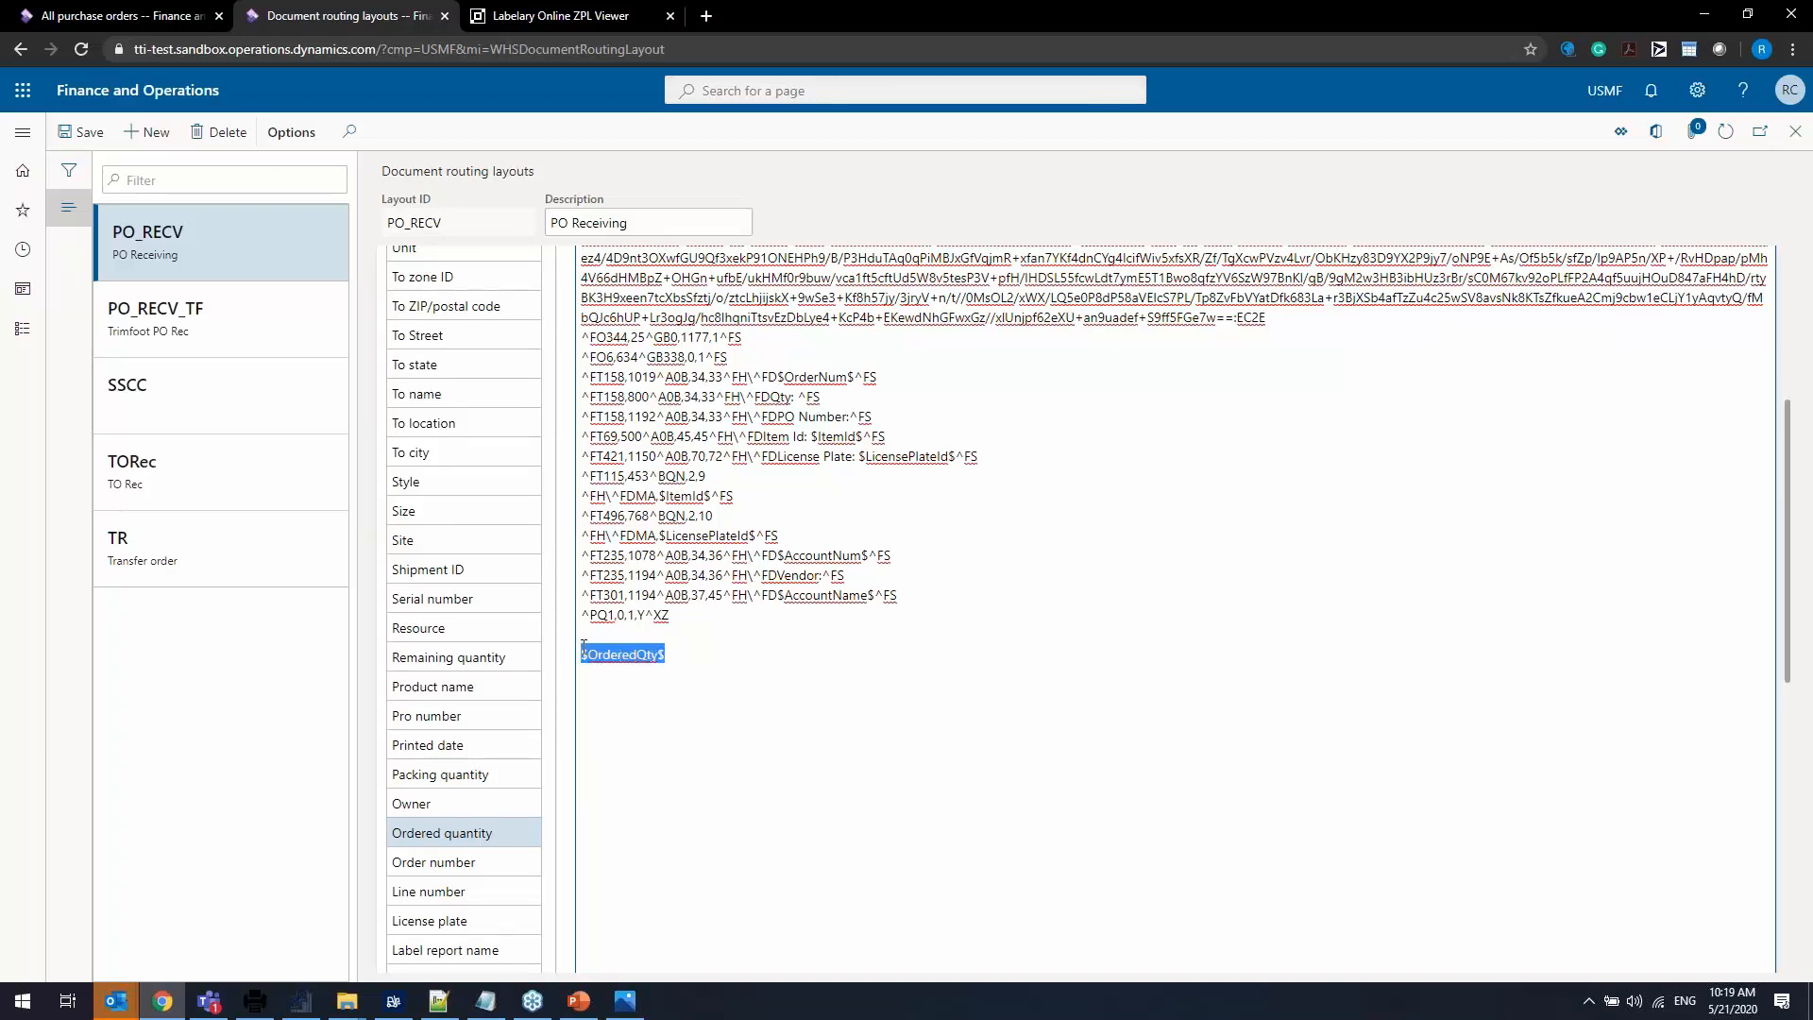
{"action": "right_click", "coordinate": [634, 655]}
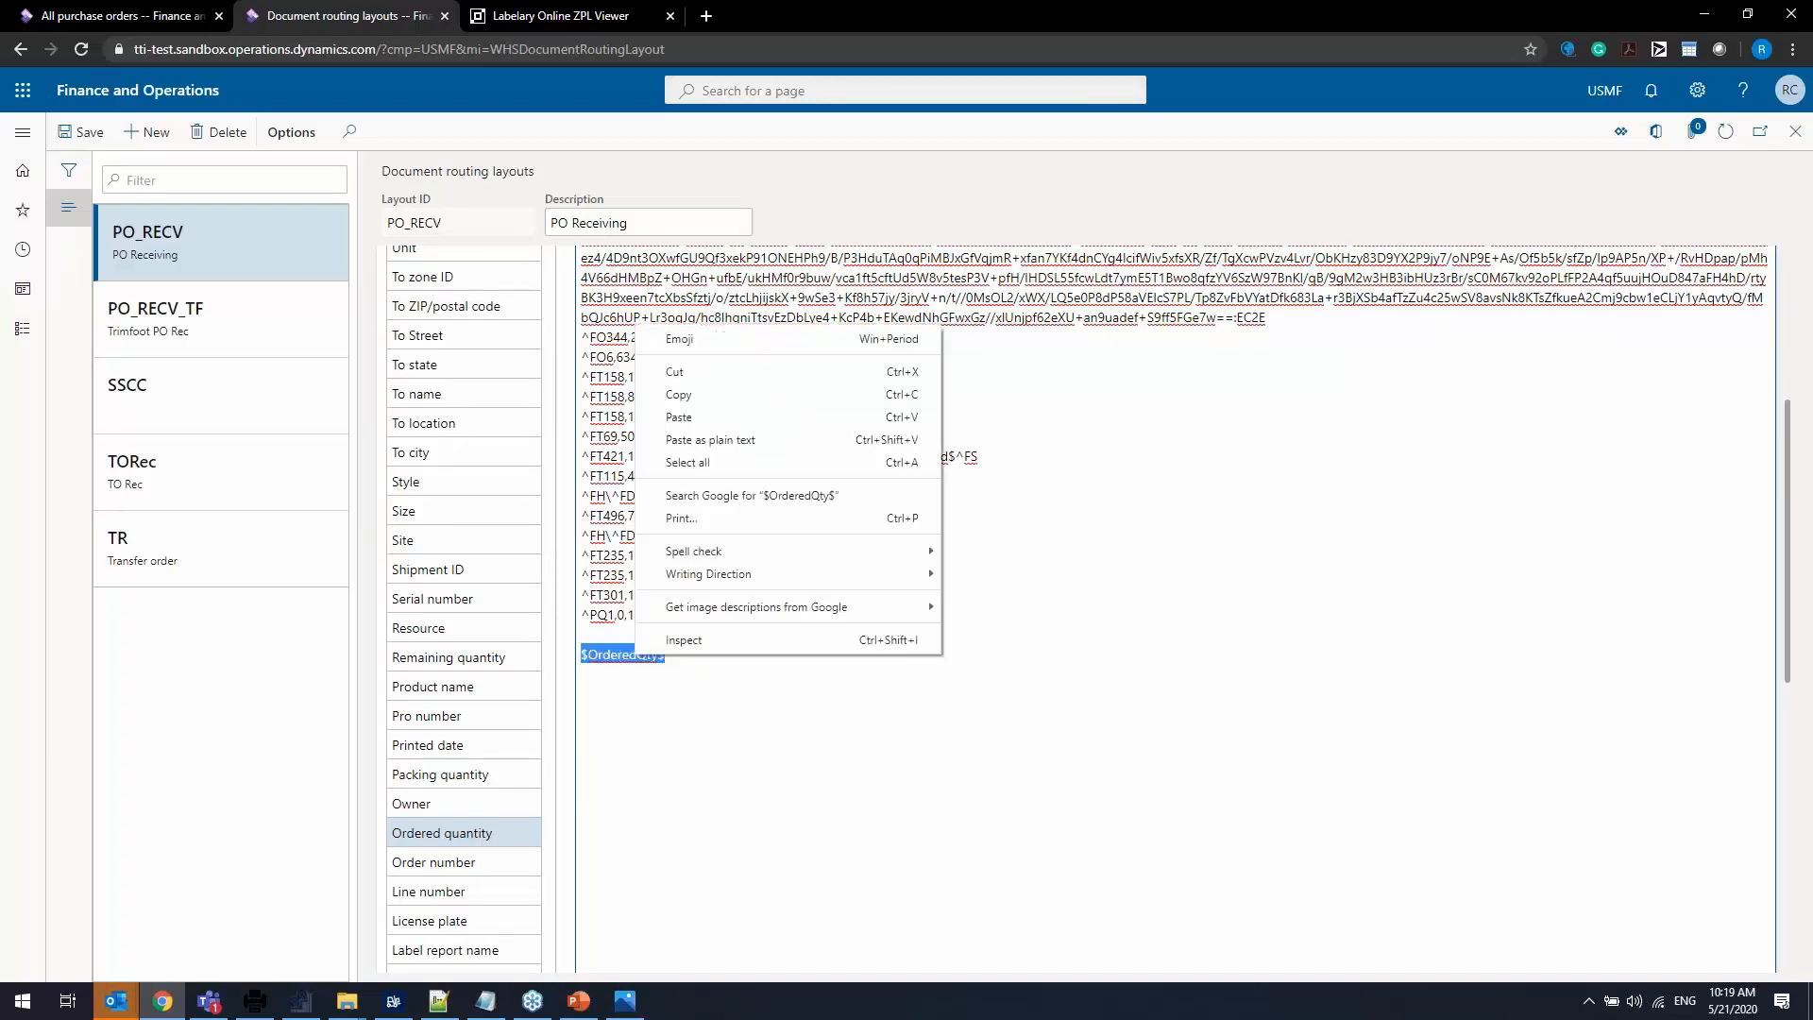
{"action": "left_click", "coordinate": [710, 407]}
{"action": "right_click", "coordinate": [634, 664]}
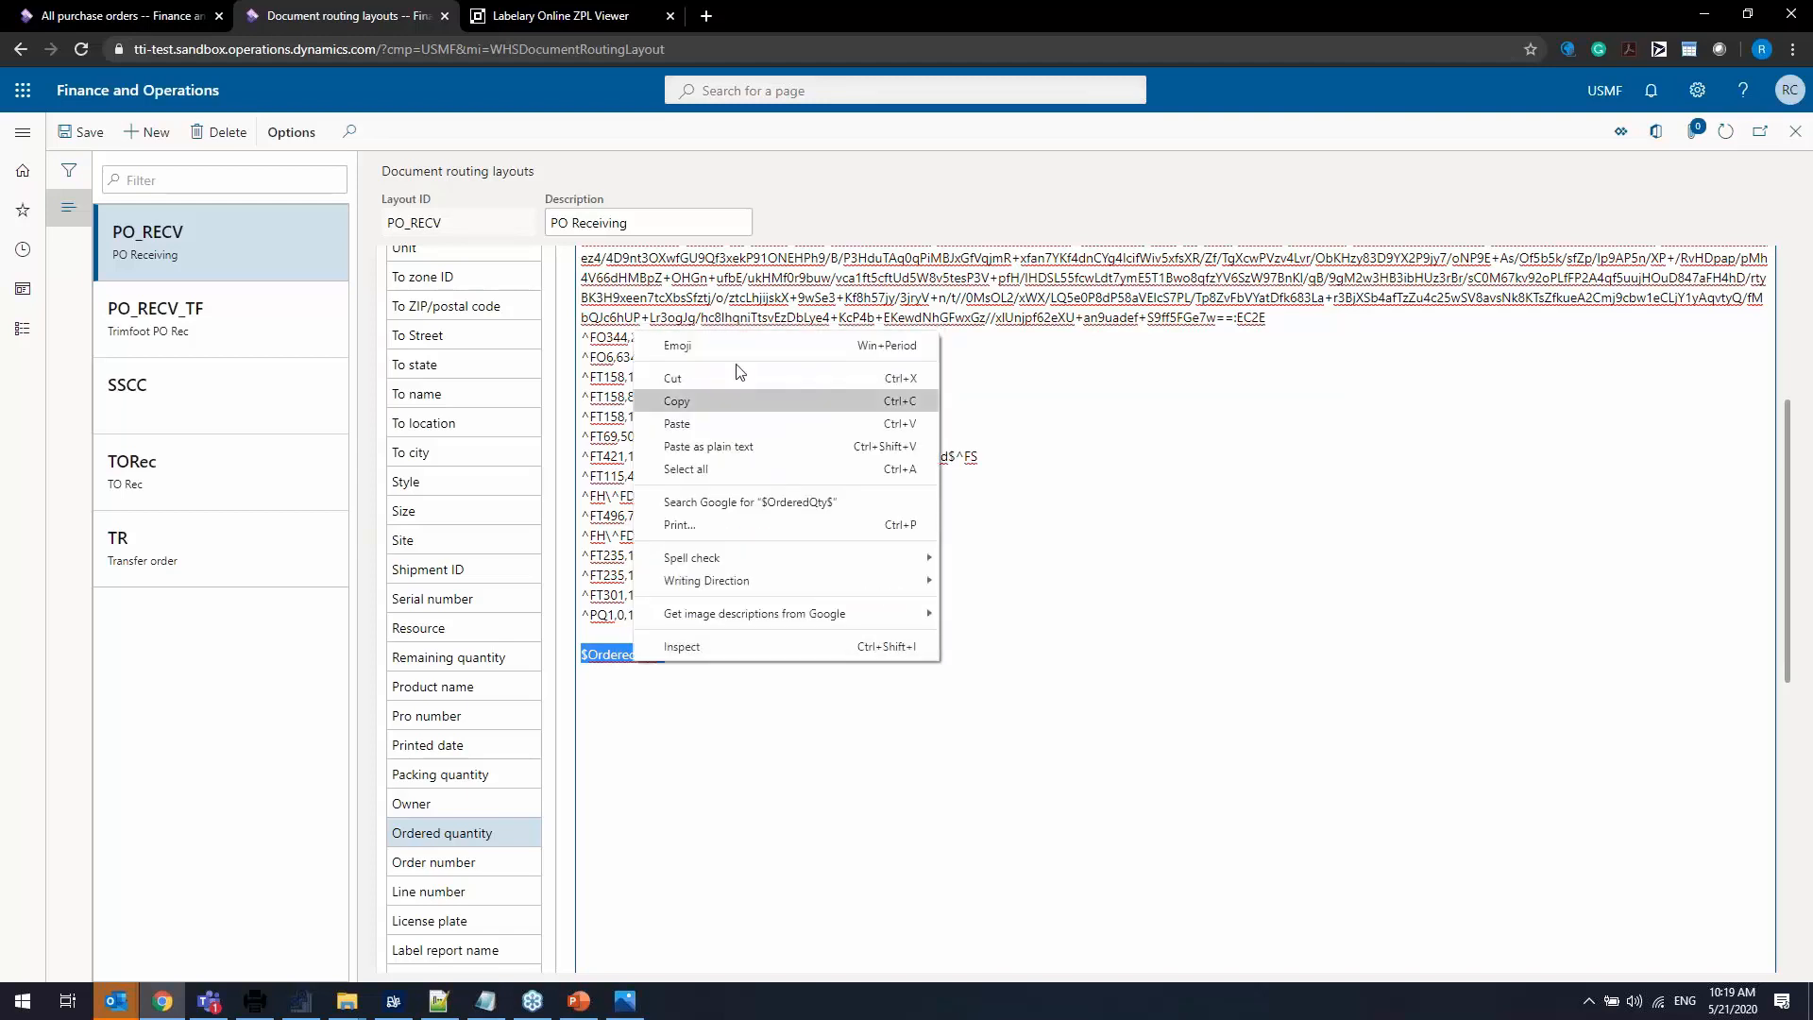
{"action": "left_click", "coordinate": [716, 377]}
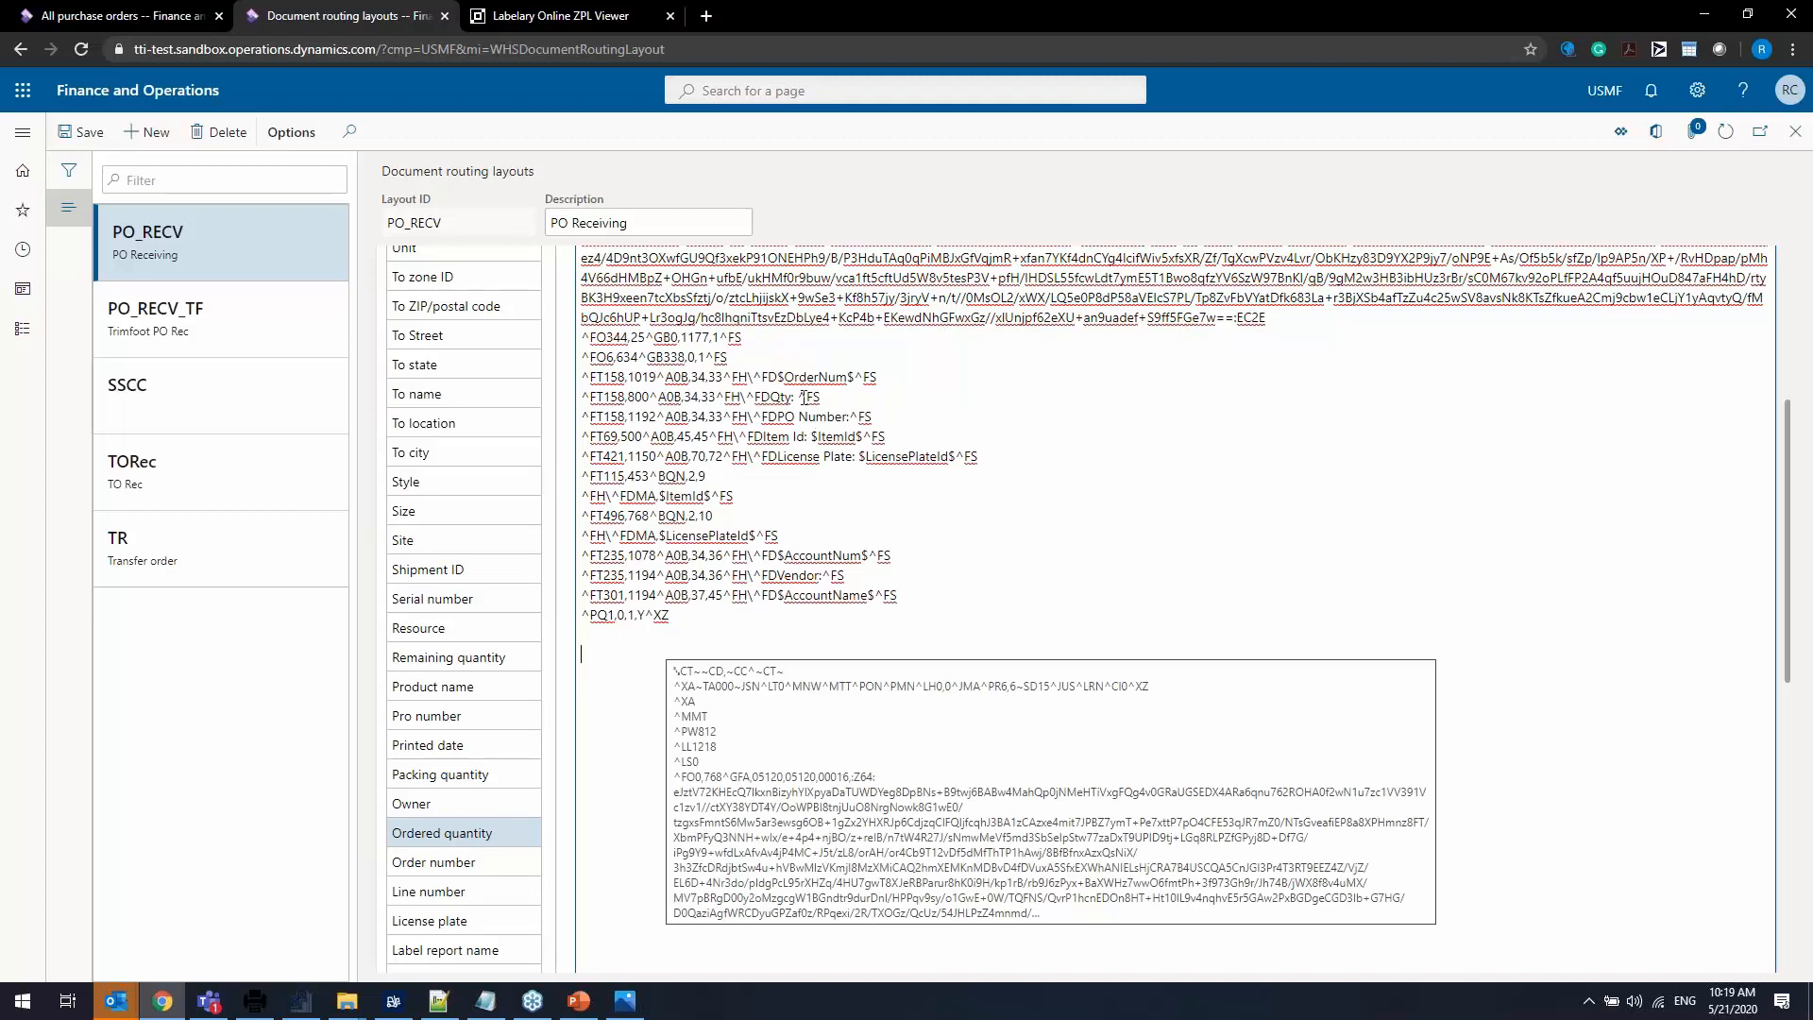
{"action": "type", "text": ":"}
{"action": "key", "text": "ctrl+v"}
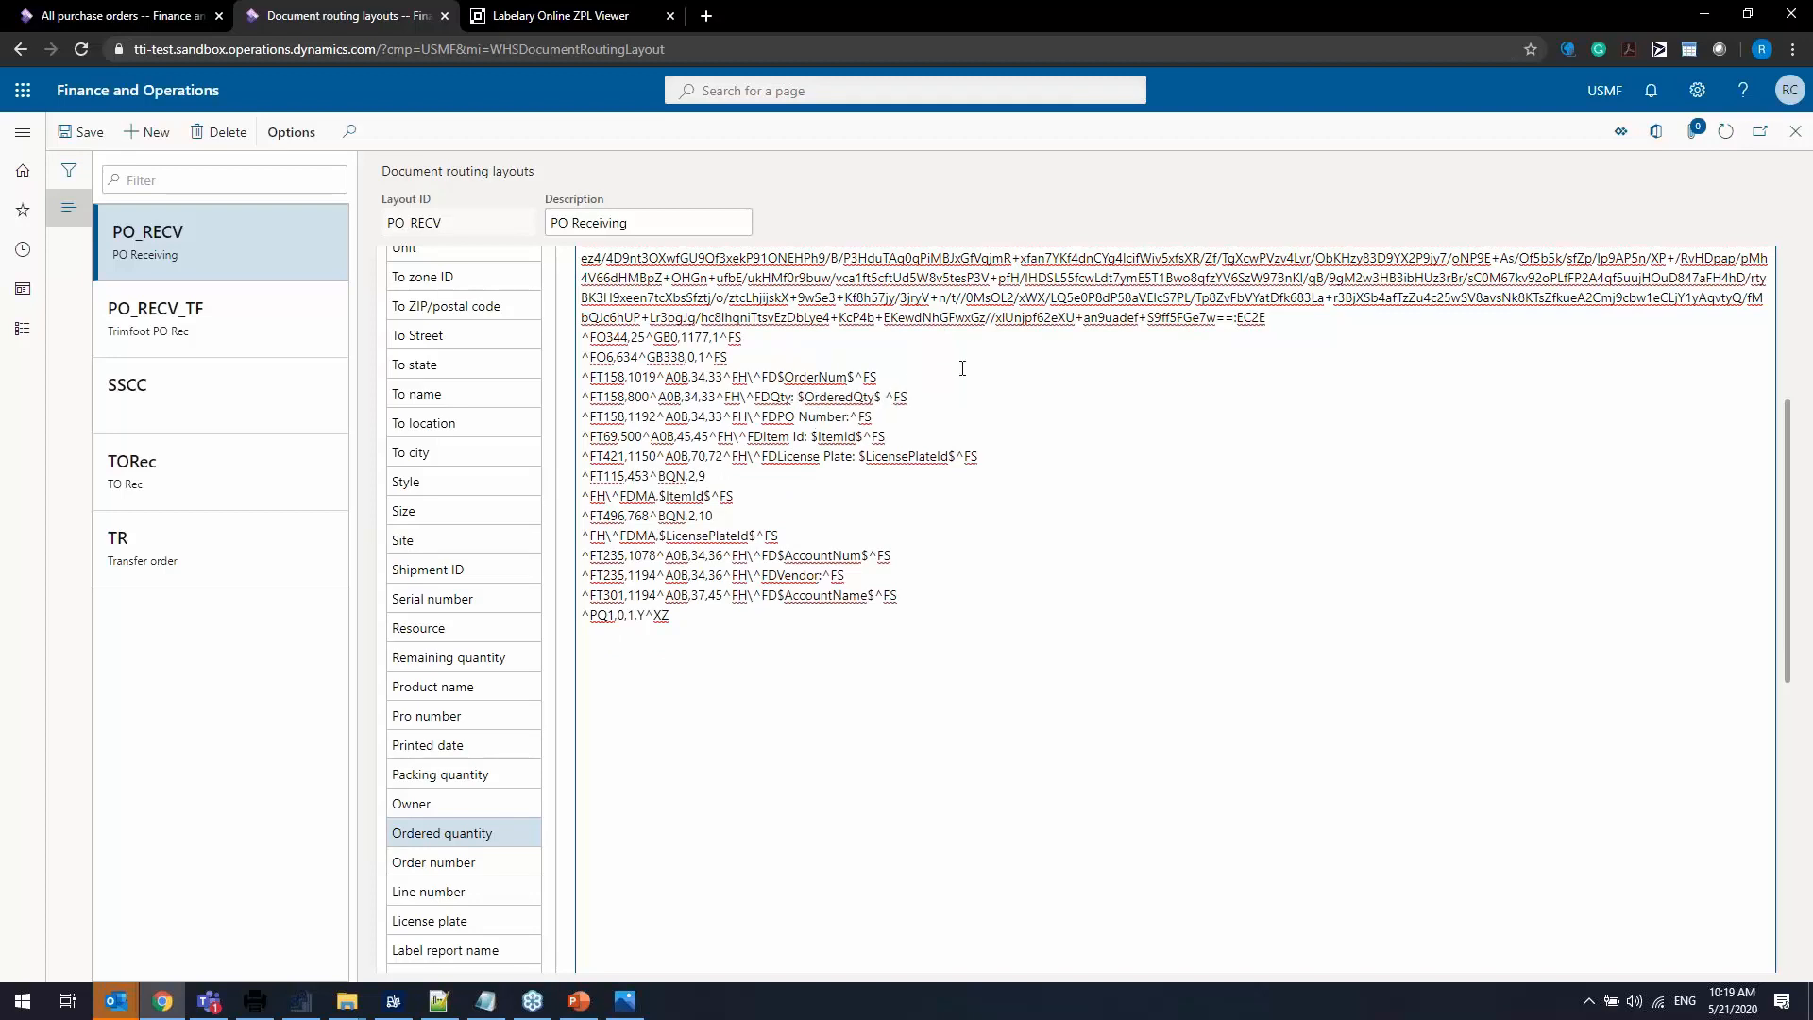
{"action": "key", "text": "Delete"}
{"action": "left_click", "coordinate": [80, 132]}
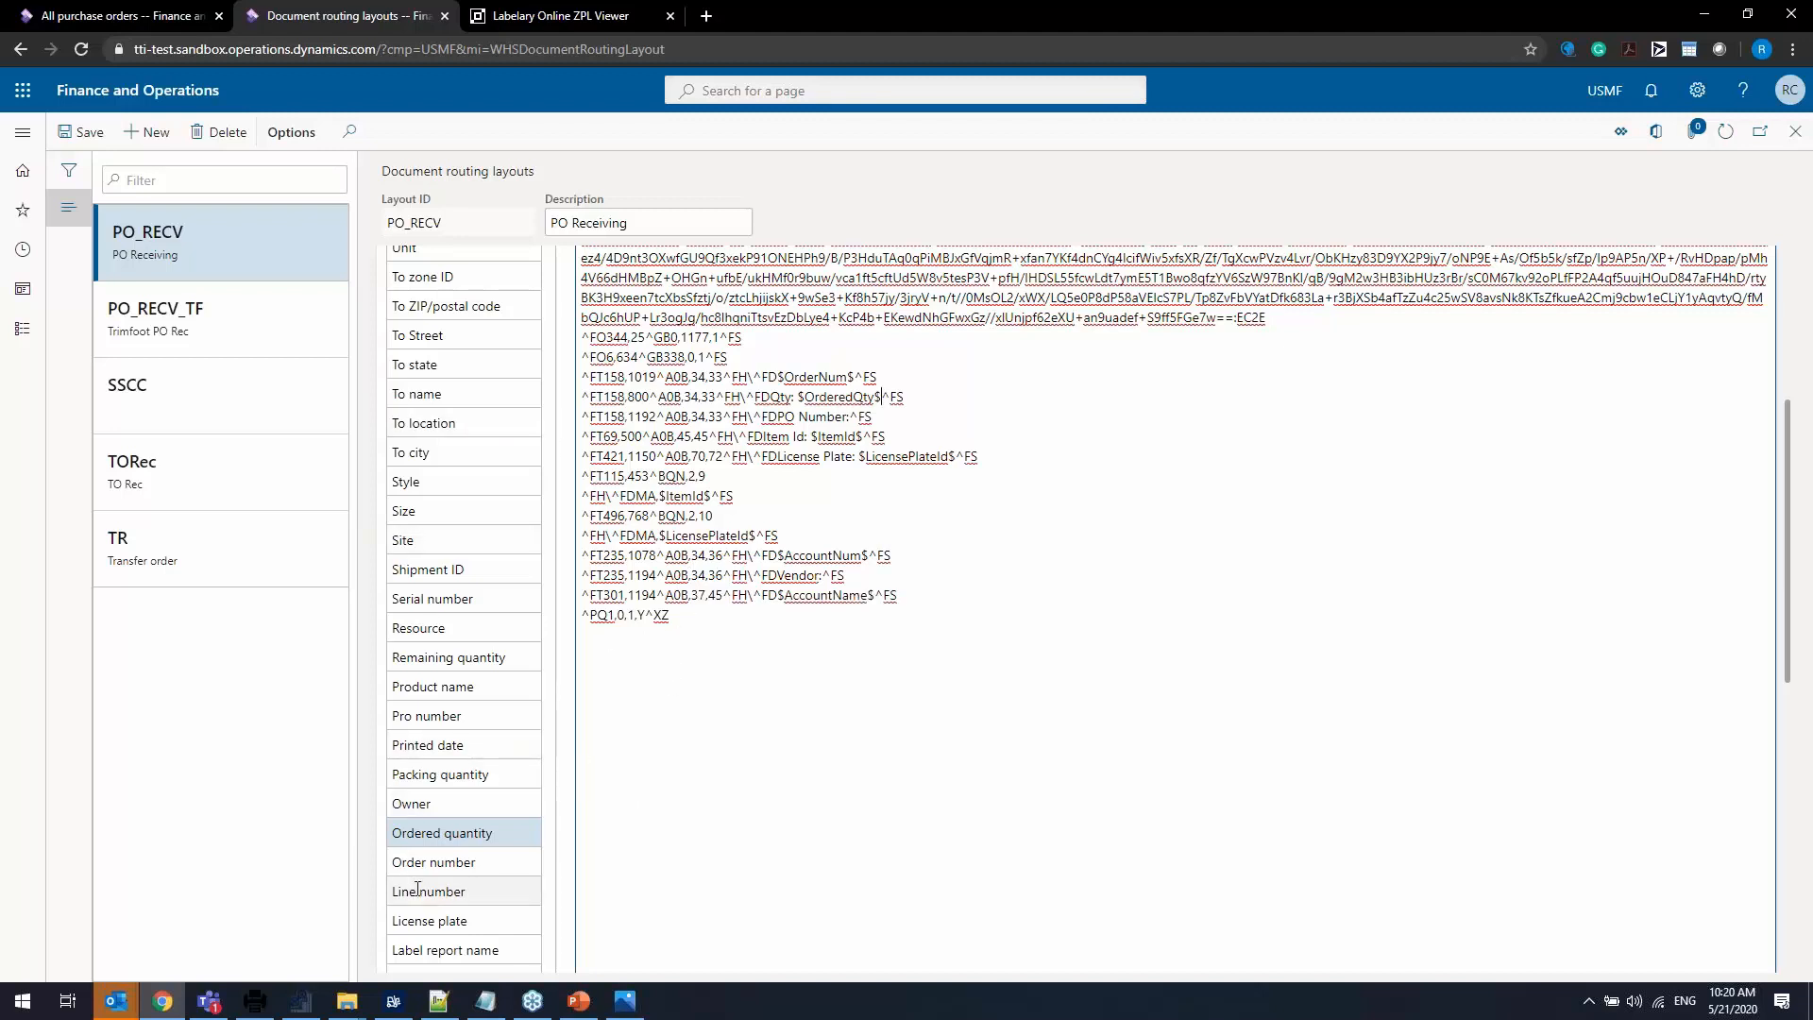
Bring up the Warehousing app and the Zpl Printer window, and leave Purchase Receive to return to the Warehousing main menu.
{"action": "left_click", "coordinate": [395, 1003]}
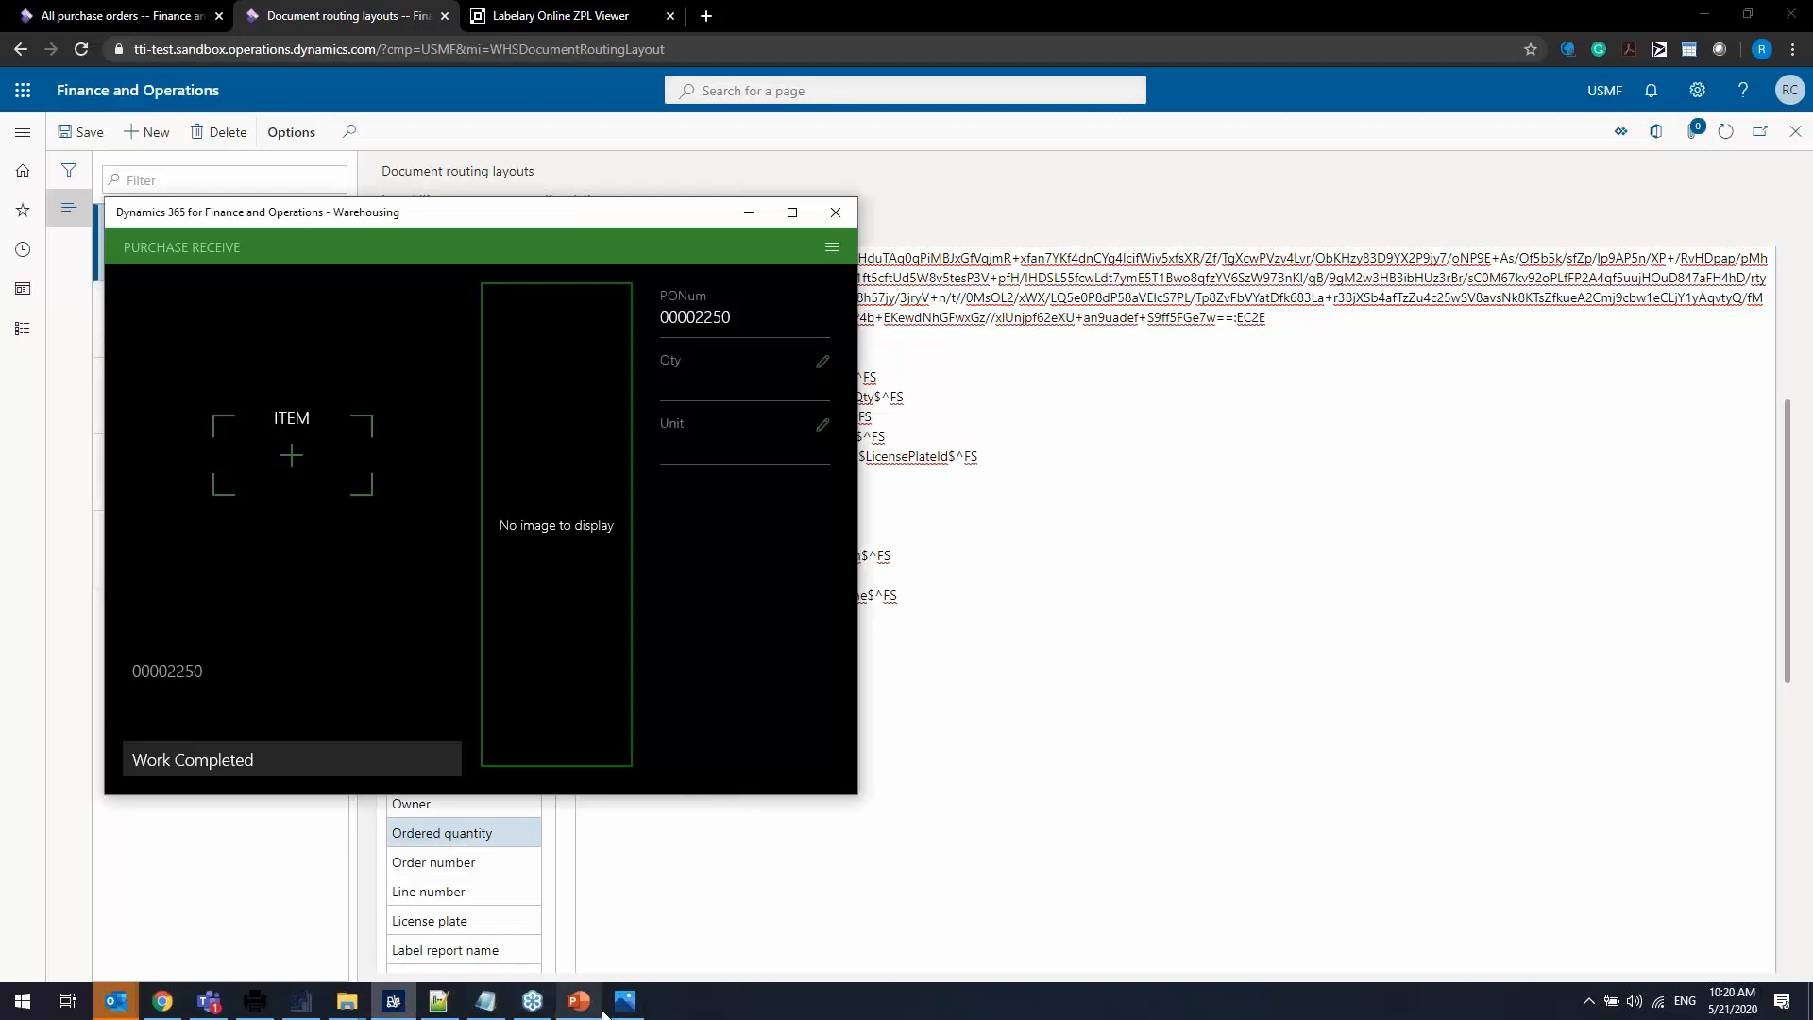
{"action": "left_click", "coordinate": [255, 1003]}
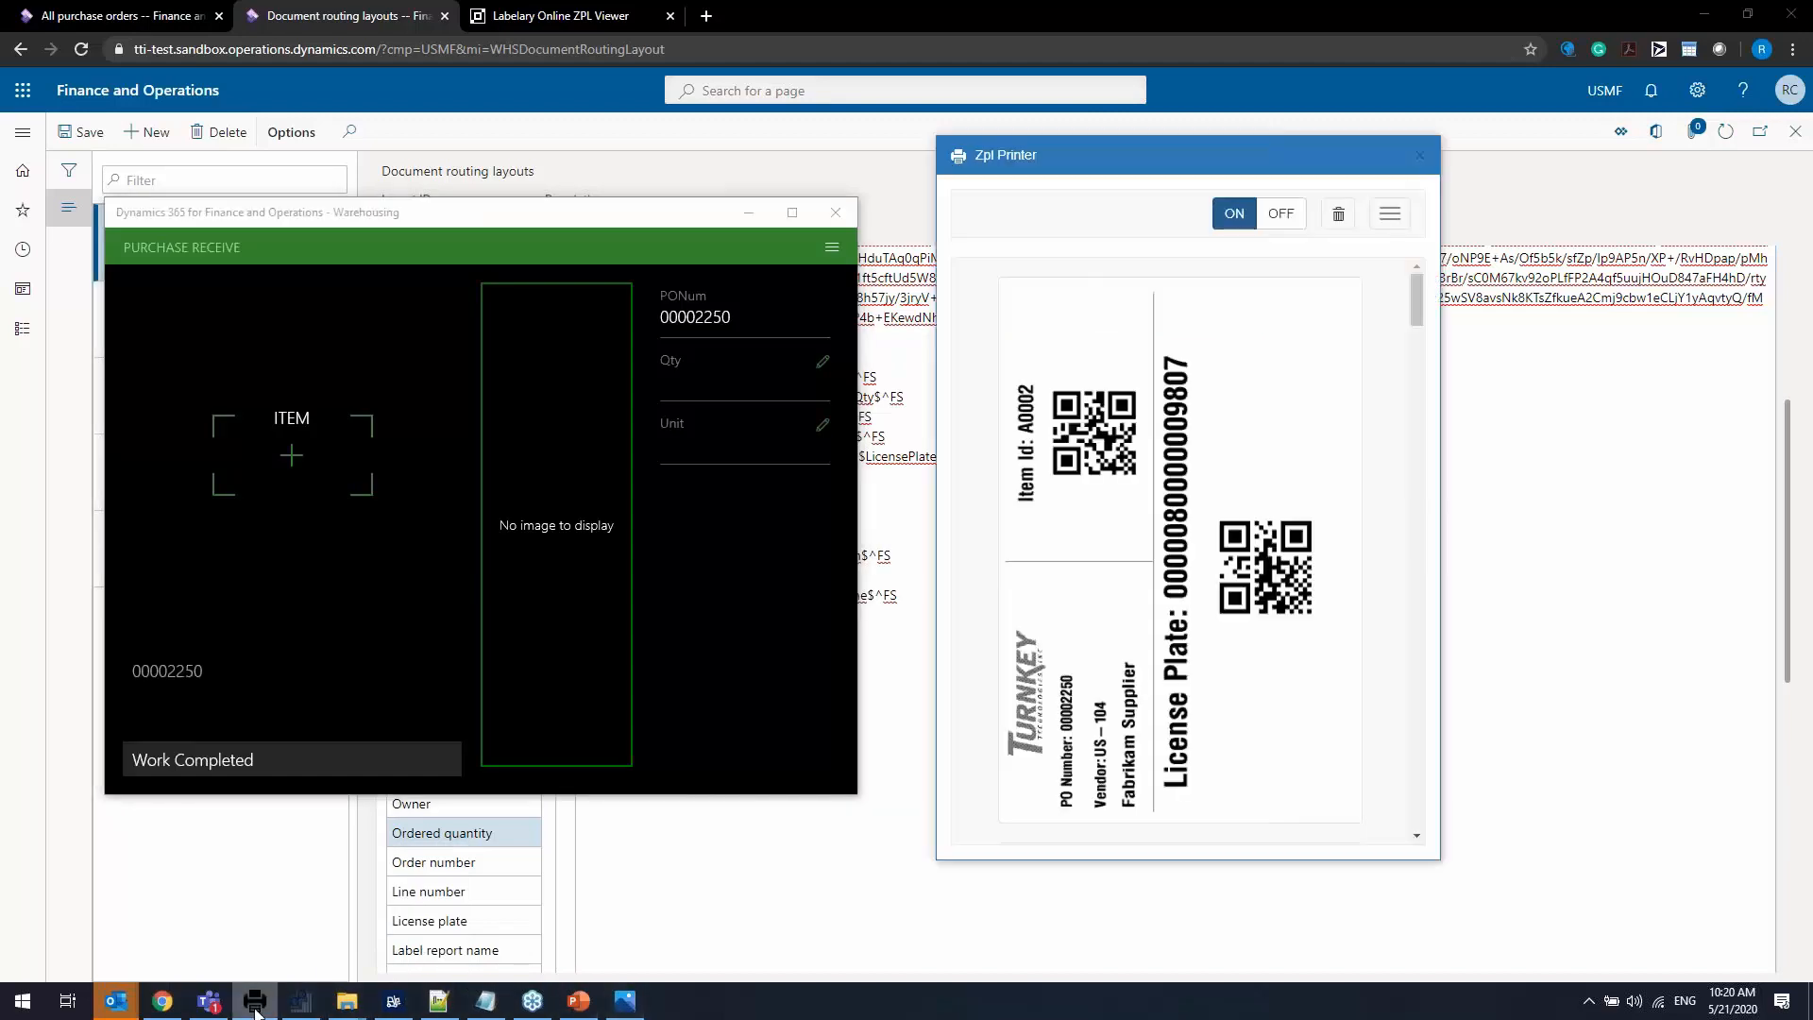
{"action": "left_click", "coordinate": [835, 255]}
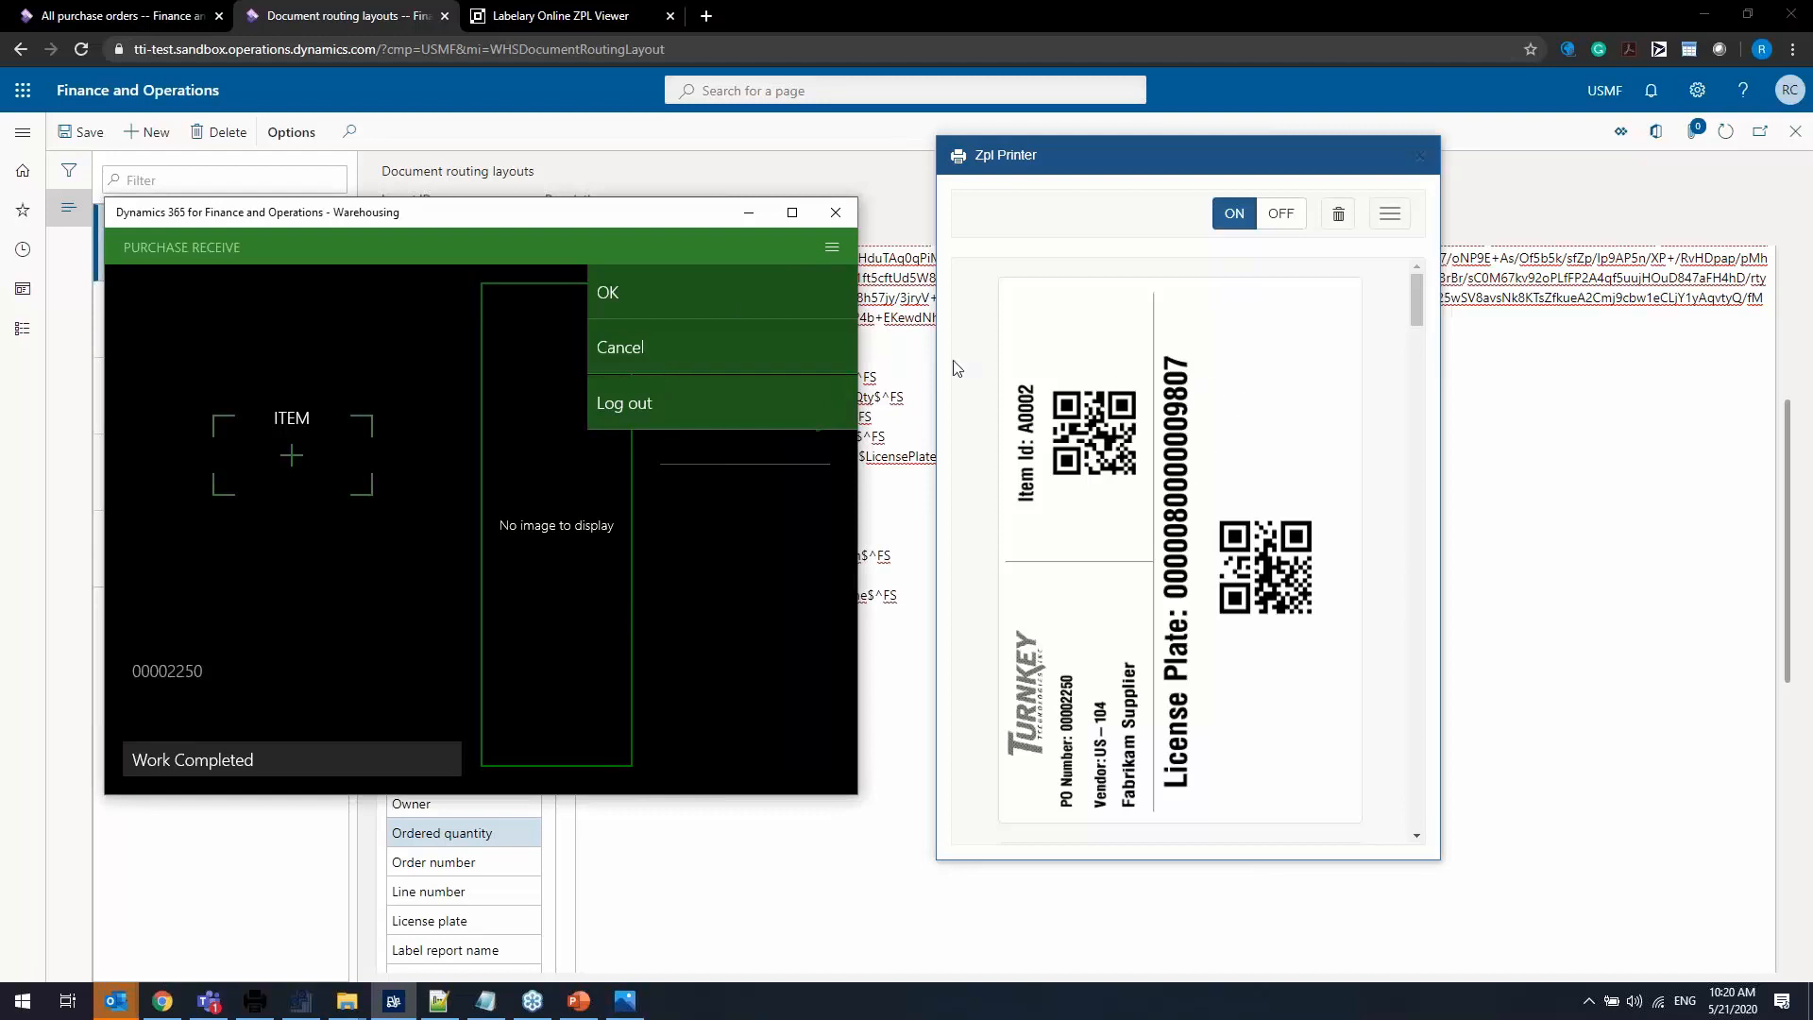
{"action": "left_click", "coordinate": [704, 354]}
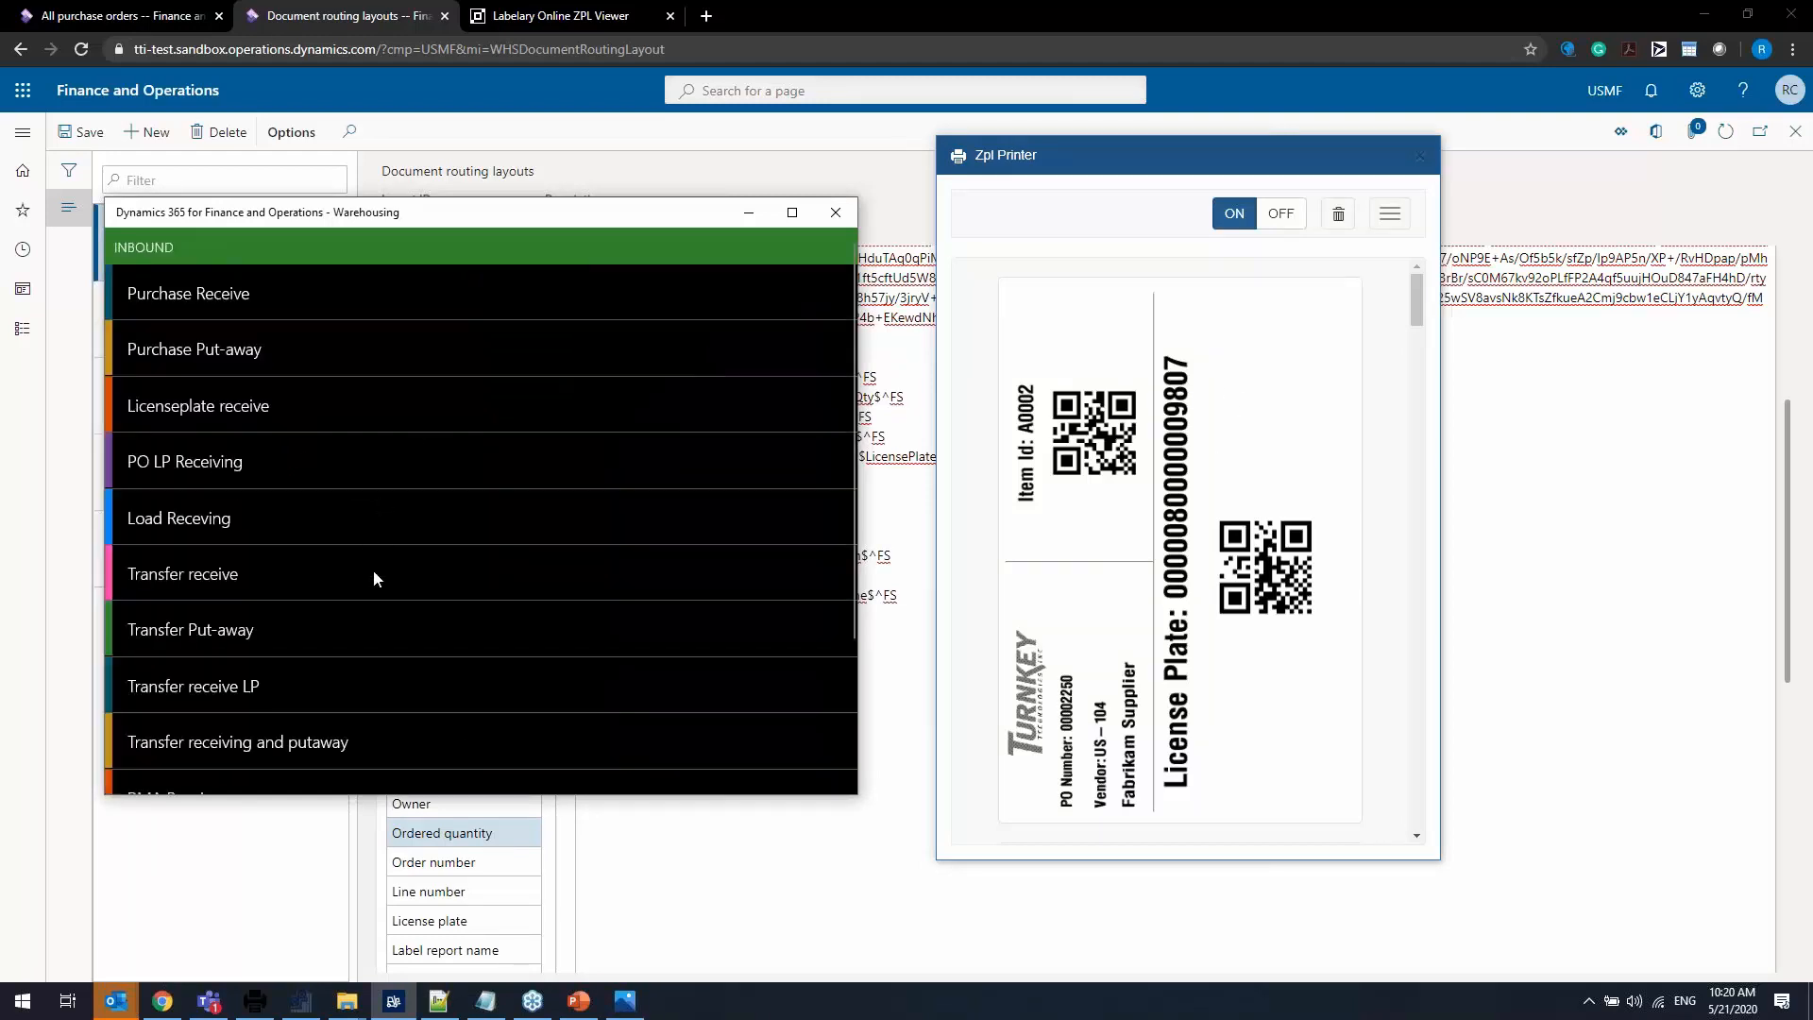
{"action": "scroll", "coordinate": [261, 722], "scroll_direction": "down", "scroll_amount": 3}
{"action": "left_click", "coordinate": [170, 762]}
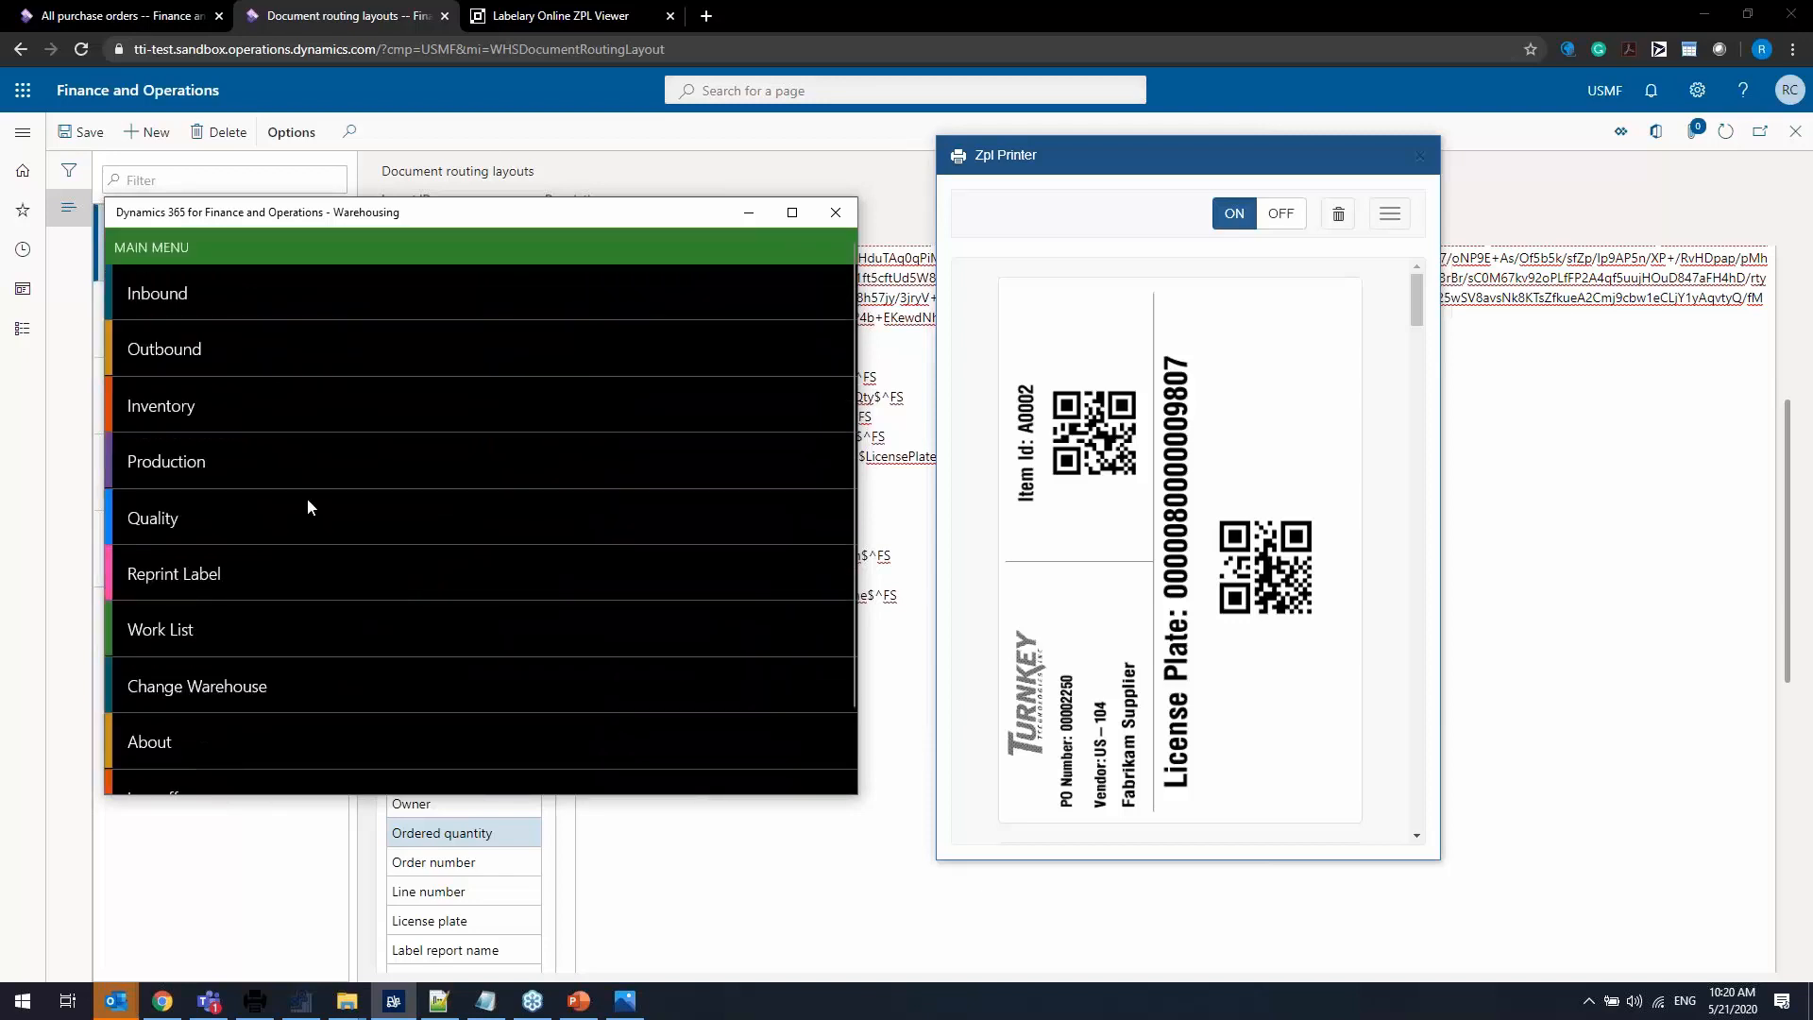
{"action": "left_click", "coordinate": [222, 572]}
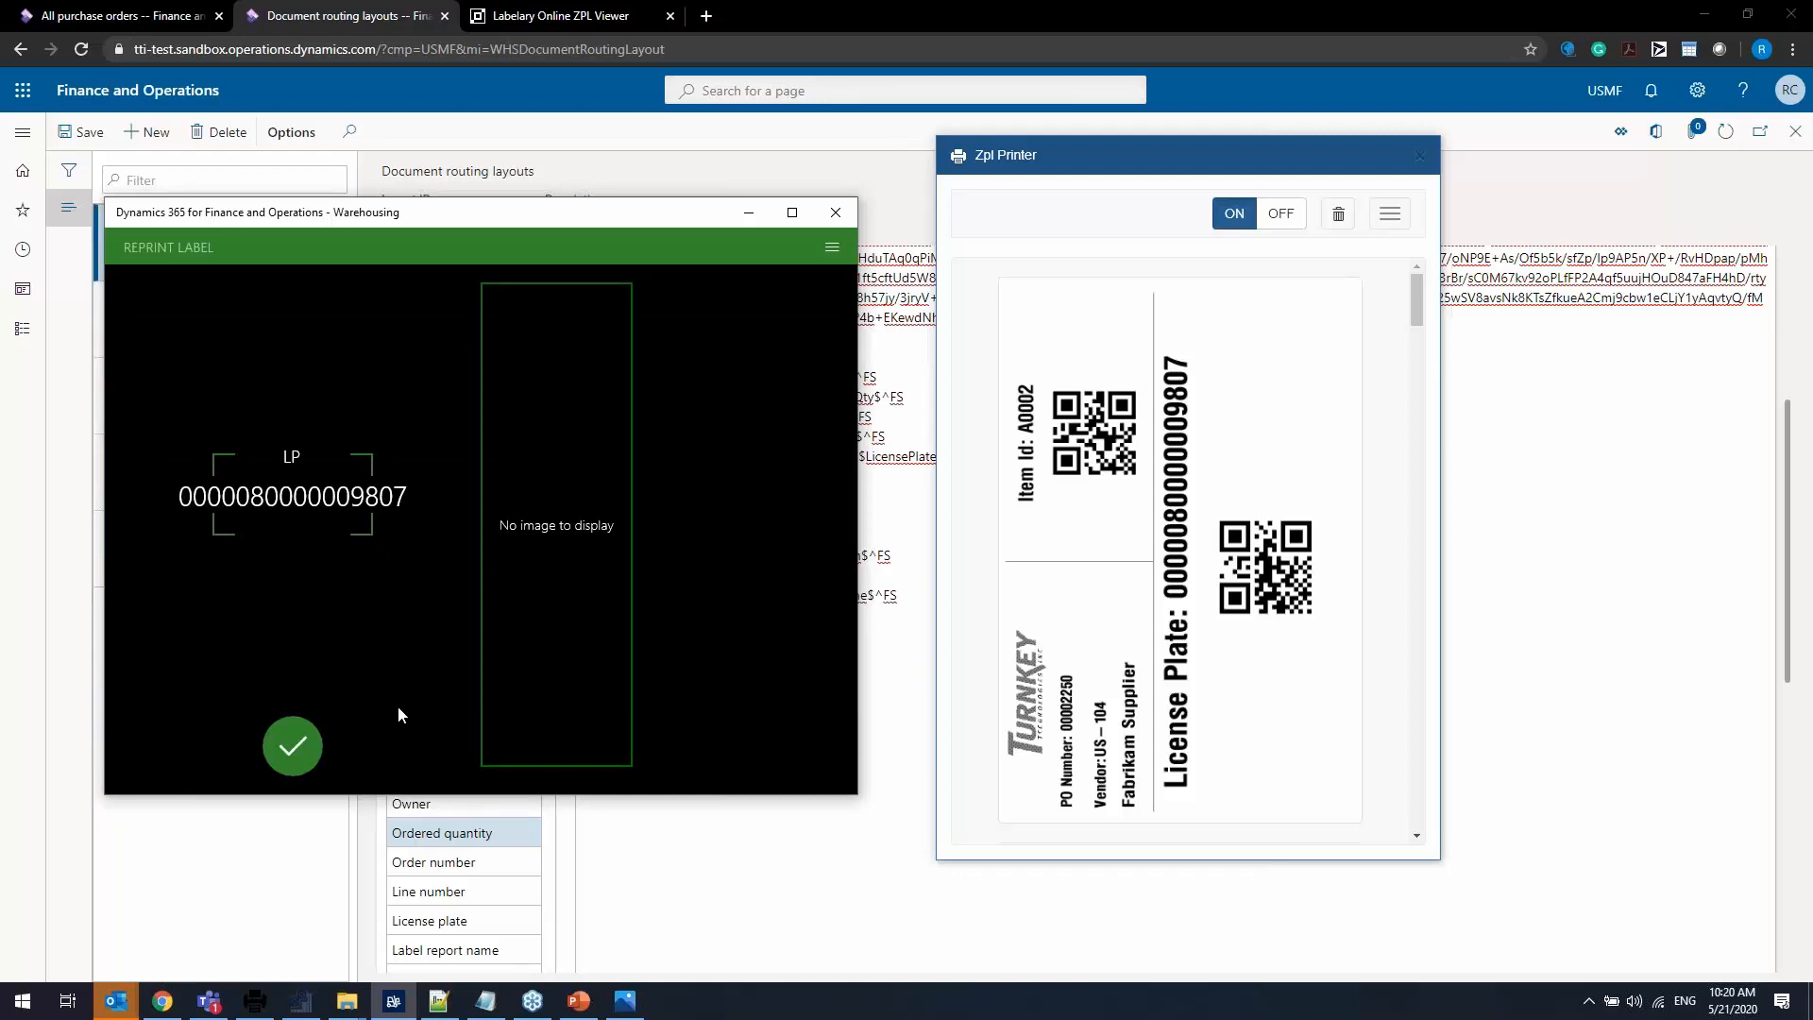
{"action": "left_click", "coordinate": [283, 751]}
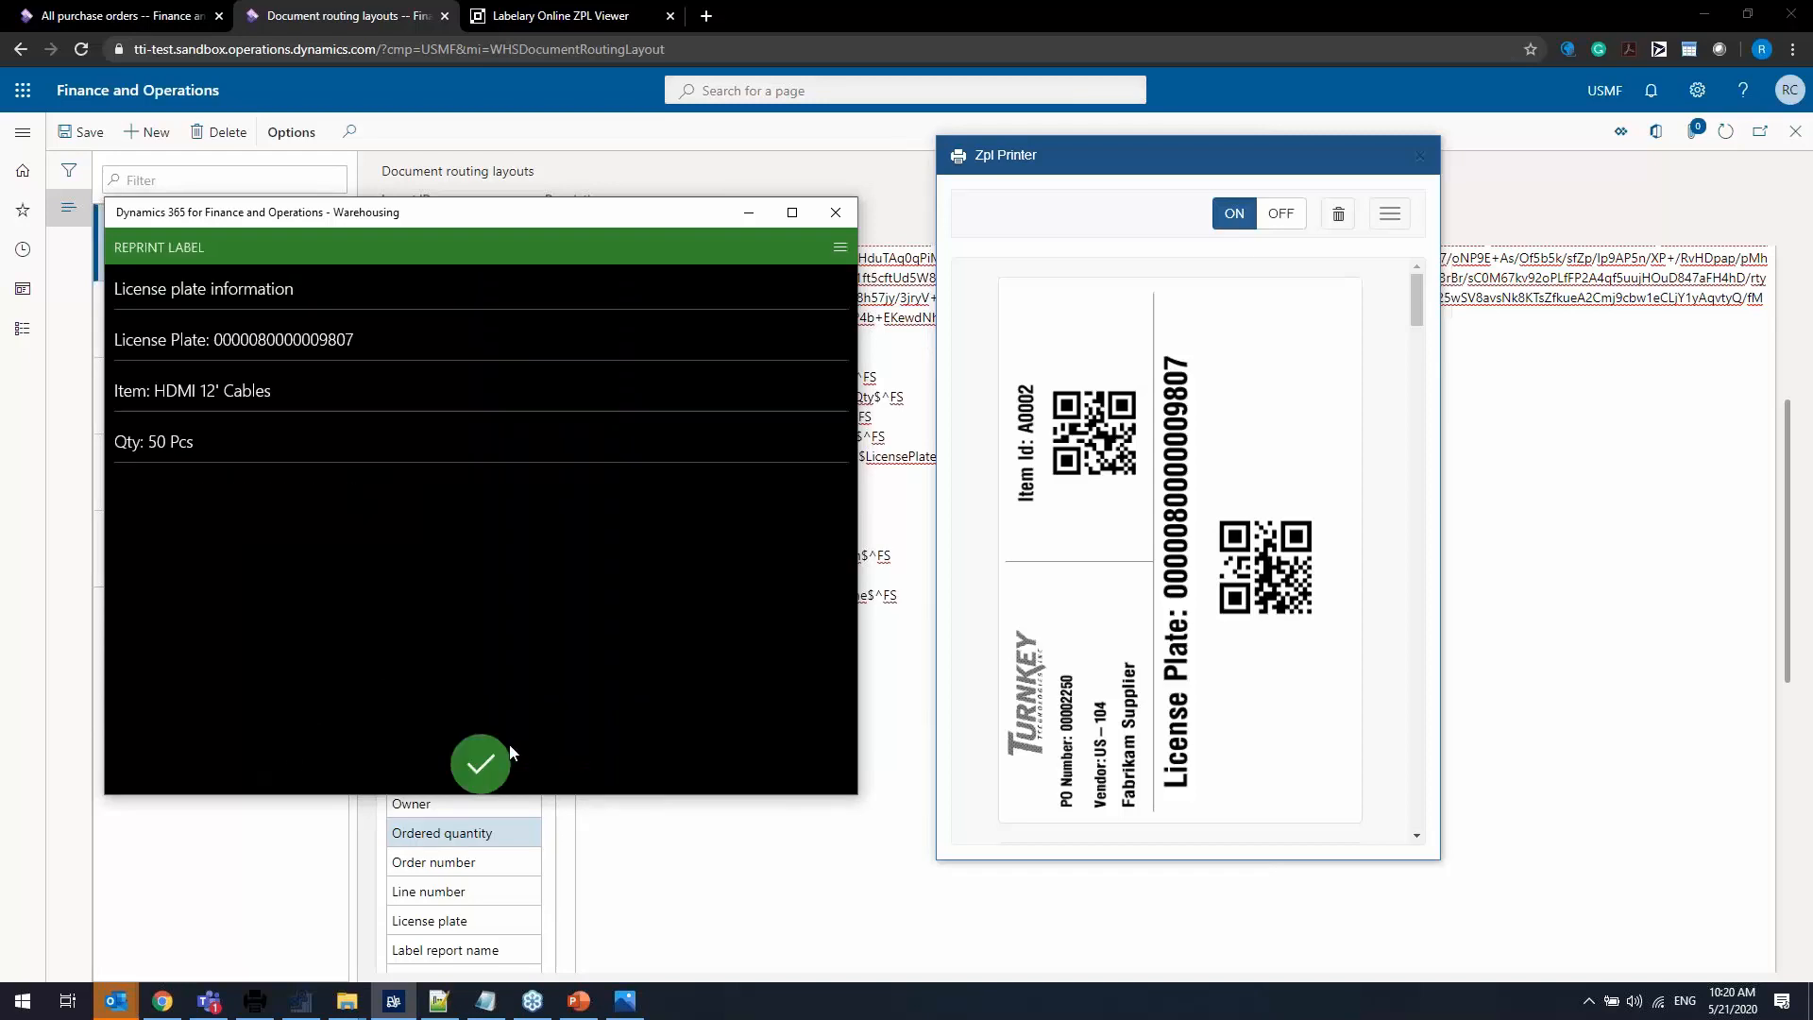
{"action": "left_click", "coordinate": [479, 765]}
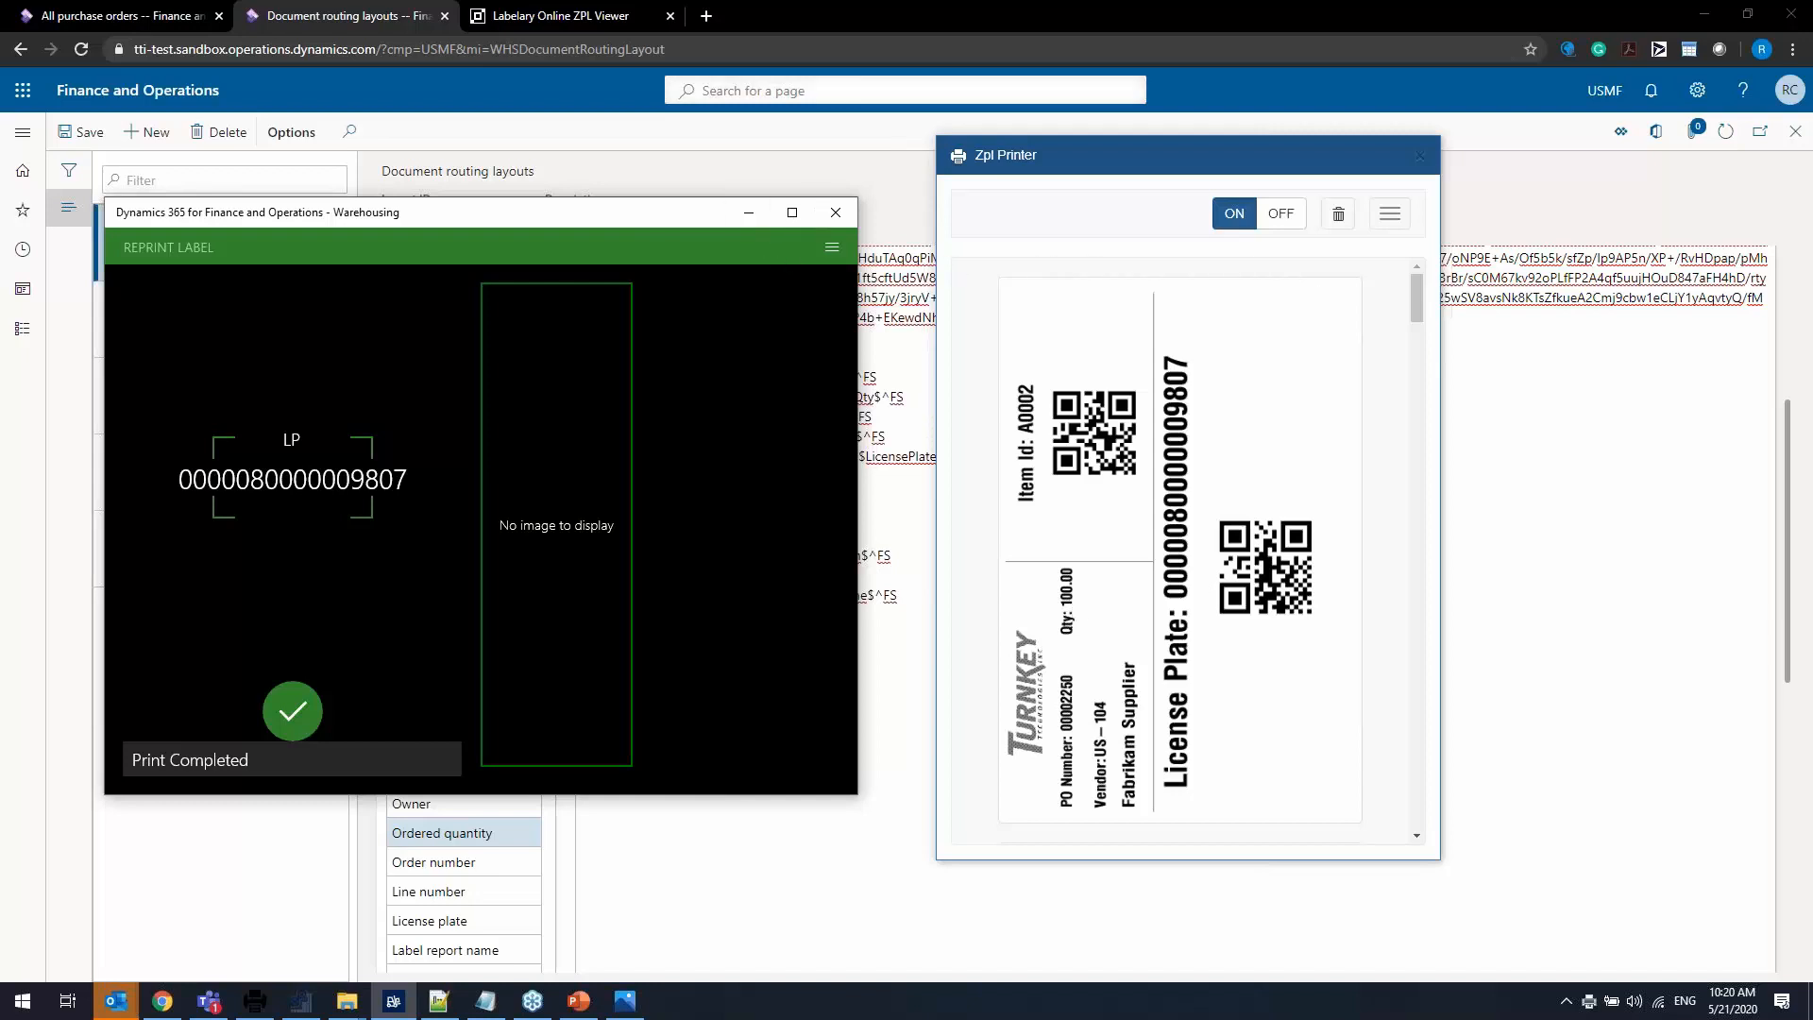
Return to the PO_RECV layout in Finance and Operations and change the placeholder on the Qty line to $Qty$.
{"action": "left_click", "coordinate": [878, 185]}
{"action": "left_click_drag", "start_coordinate": [808, 376], "coordinate": [853, 396]}
{"action": "key", "text": "Right"}
{"action": "key", "text": "BackSpace"}
{"action": "key", "text": "BackSpace"}
{"action": "key", "text": "BackSpace"}
{"action": "key", "text": "BackSpace"}
{"action": "key", "text": "BackSpace"}
{"action": "key", "text": "BackSpace"}
{"action": "key", "text": "BackSpace"}
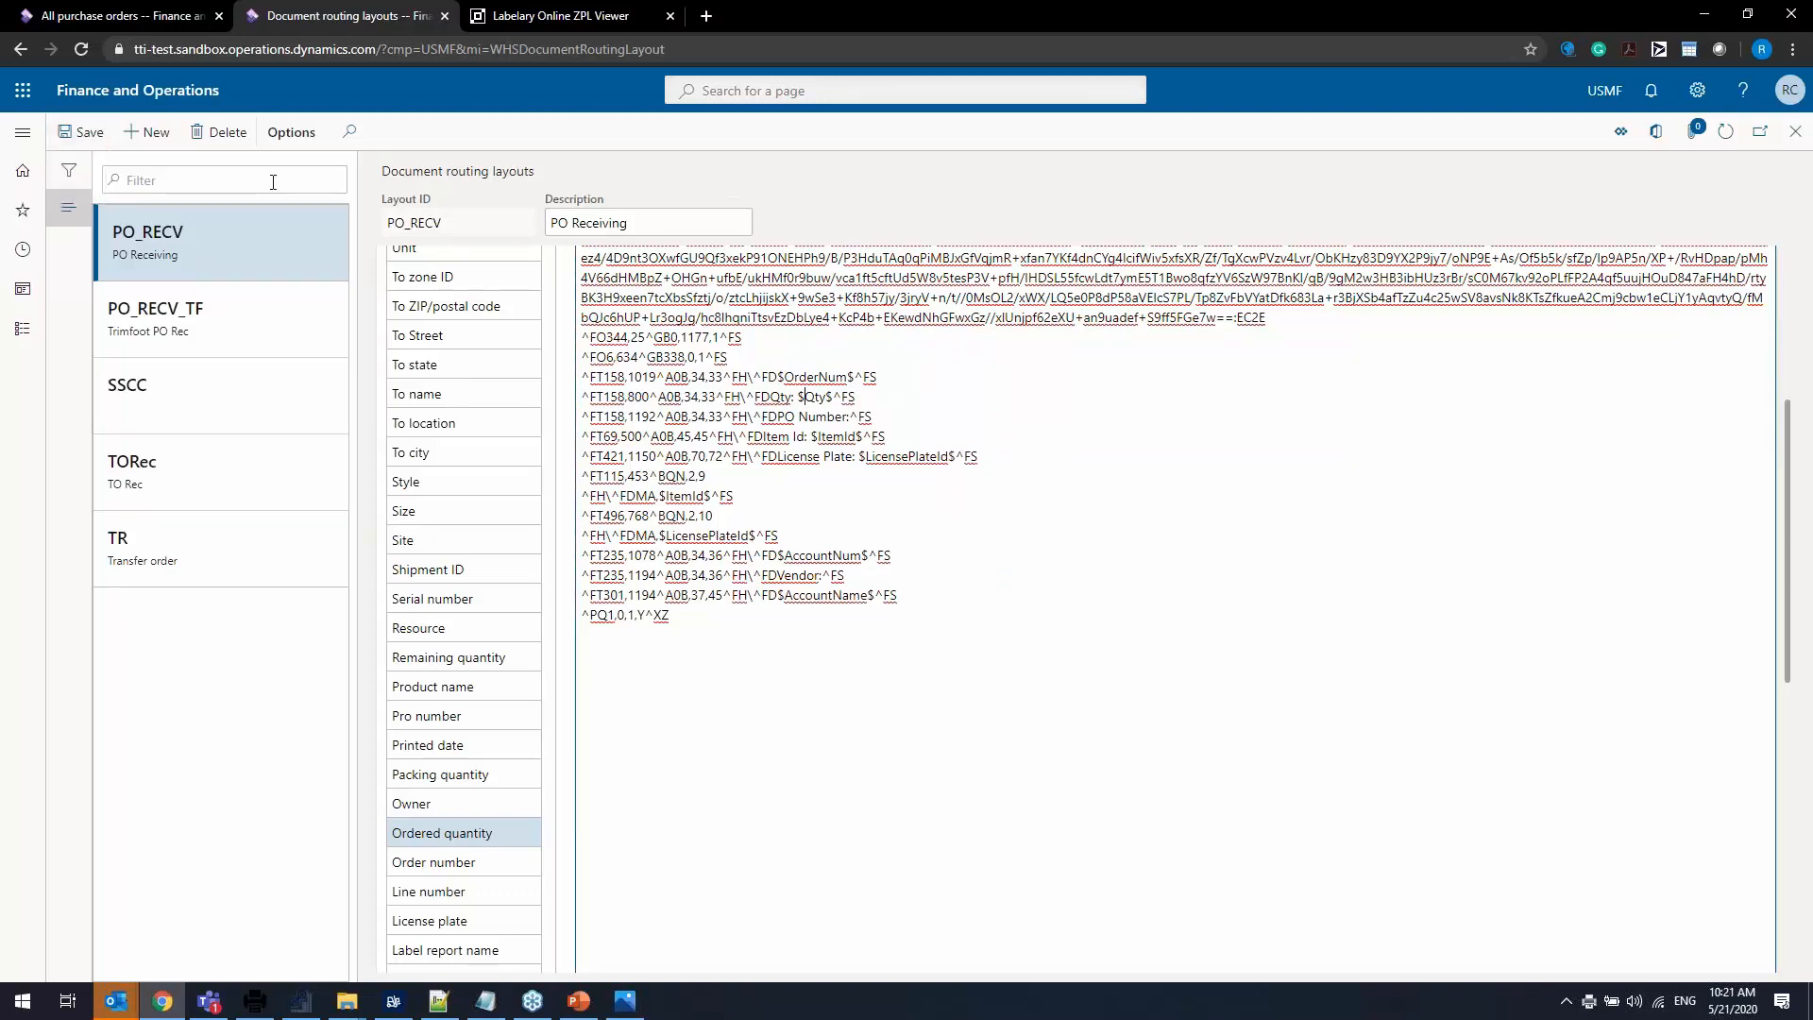
Save the layout changes and reload PO_RECV by selecting PO_RECV_TF and going back to it.
{"action": "left_click", "coordinate": [68, 134]}
{"action": "left_click", "coordinate": [179, 307]}
{"action": "left_click", "coordinate": [179, 259]}
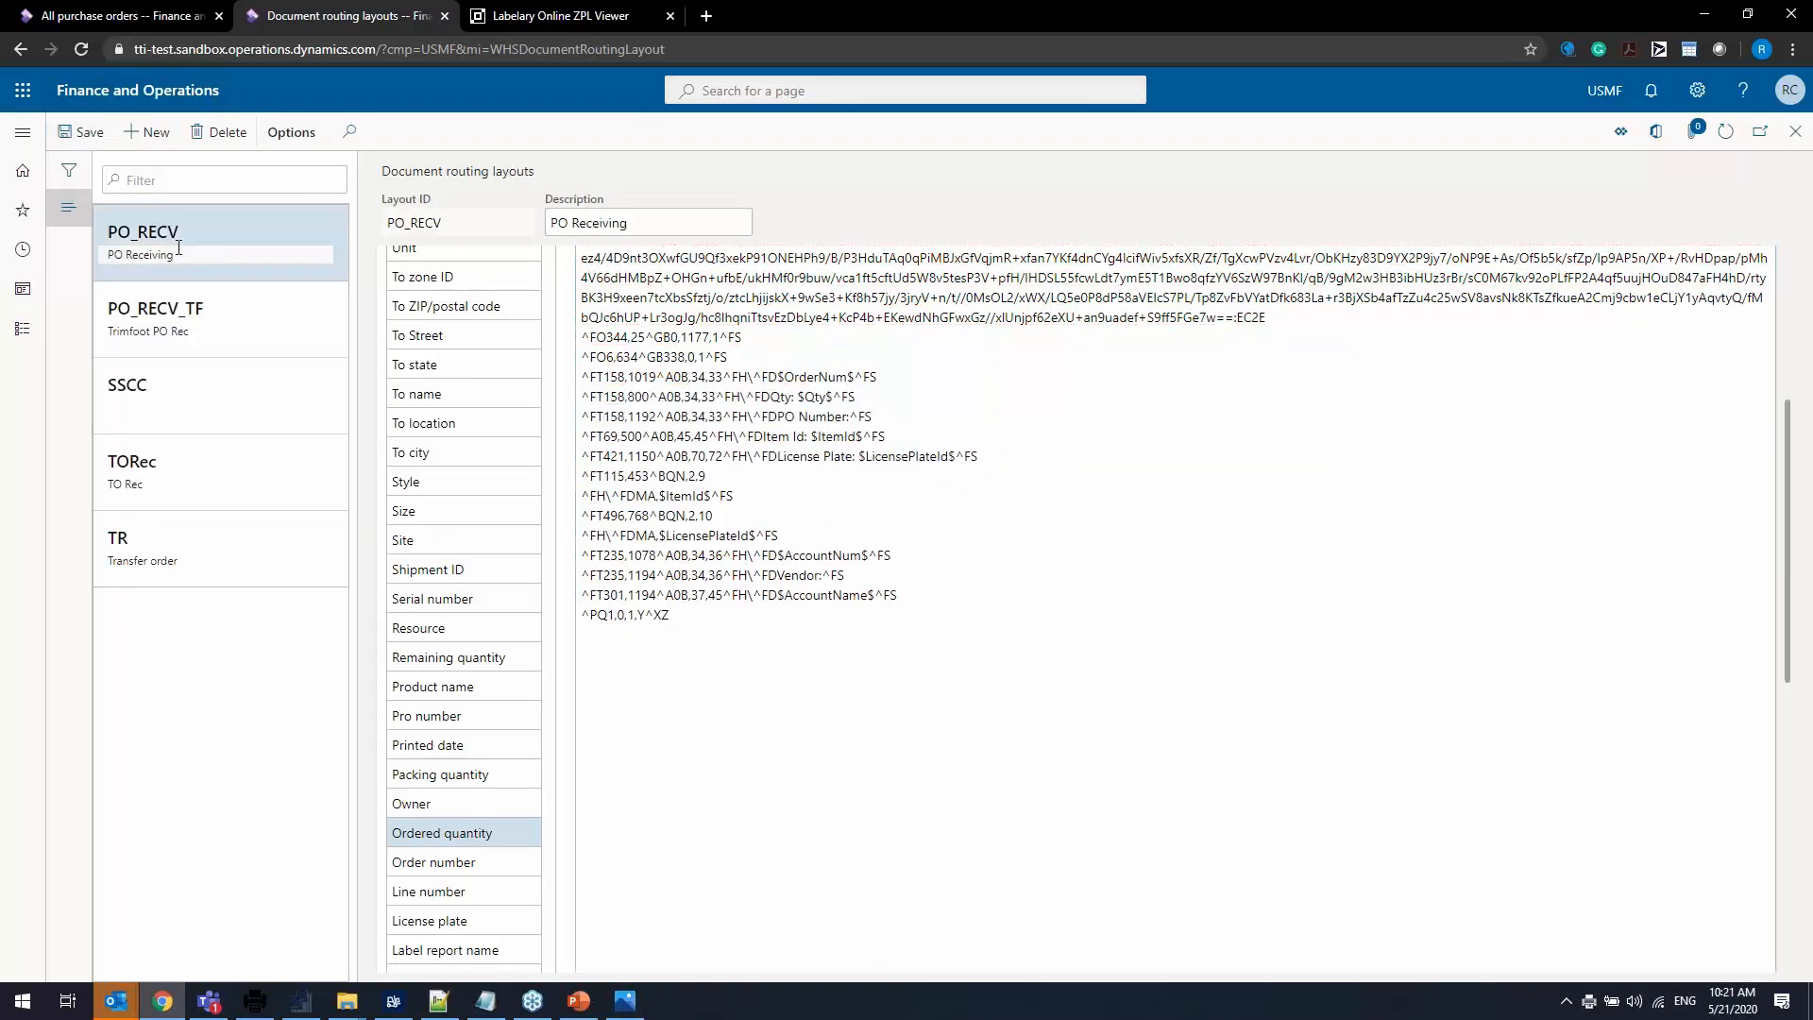
Bring the Warehousing app and Zpl Printer forward and reprint the label for the same license plate with the edited layout.
{"action": "left_click", "coordinate": [302, 1003]}
{"action": "left_click", "coordinate": [262, 1005]}
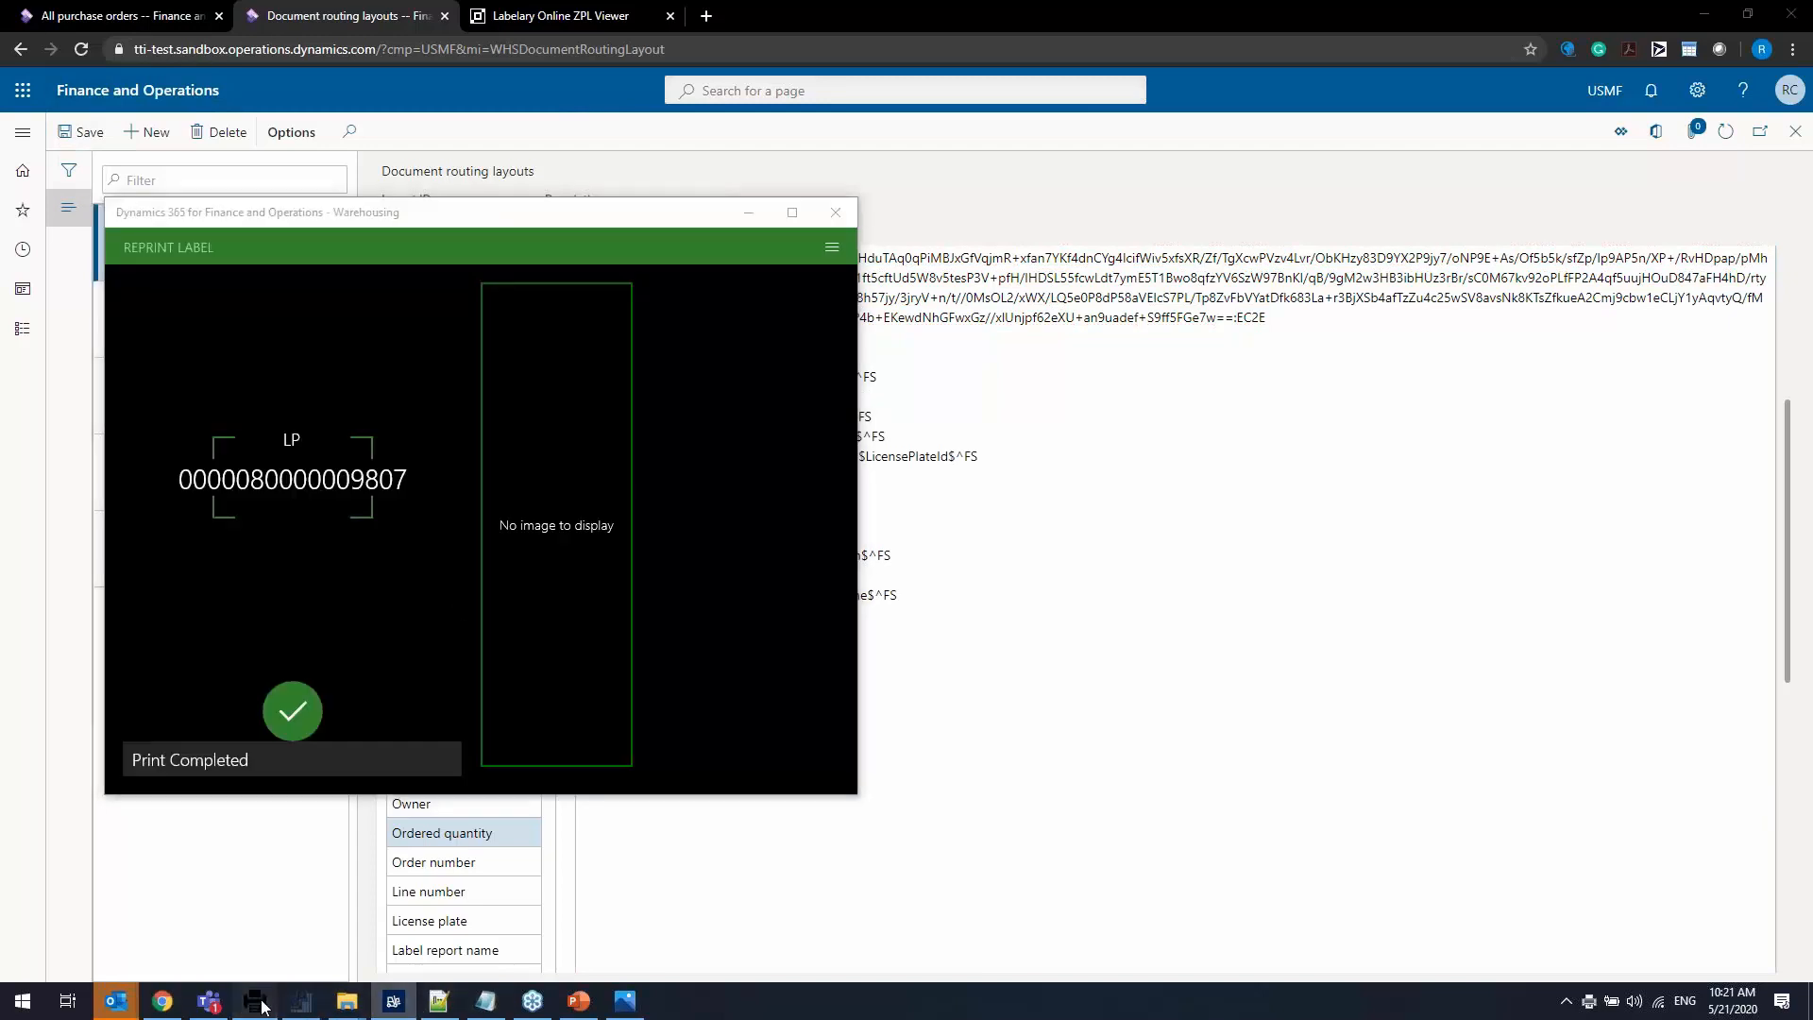
{"action": "left_click", "coordinate": [290, 719]}
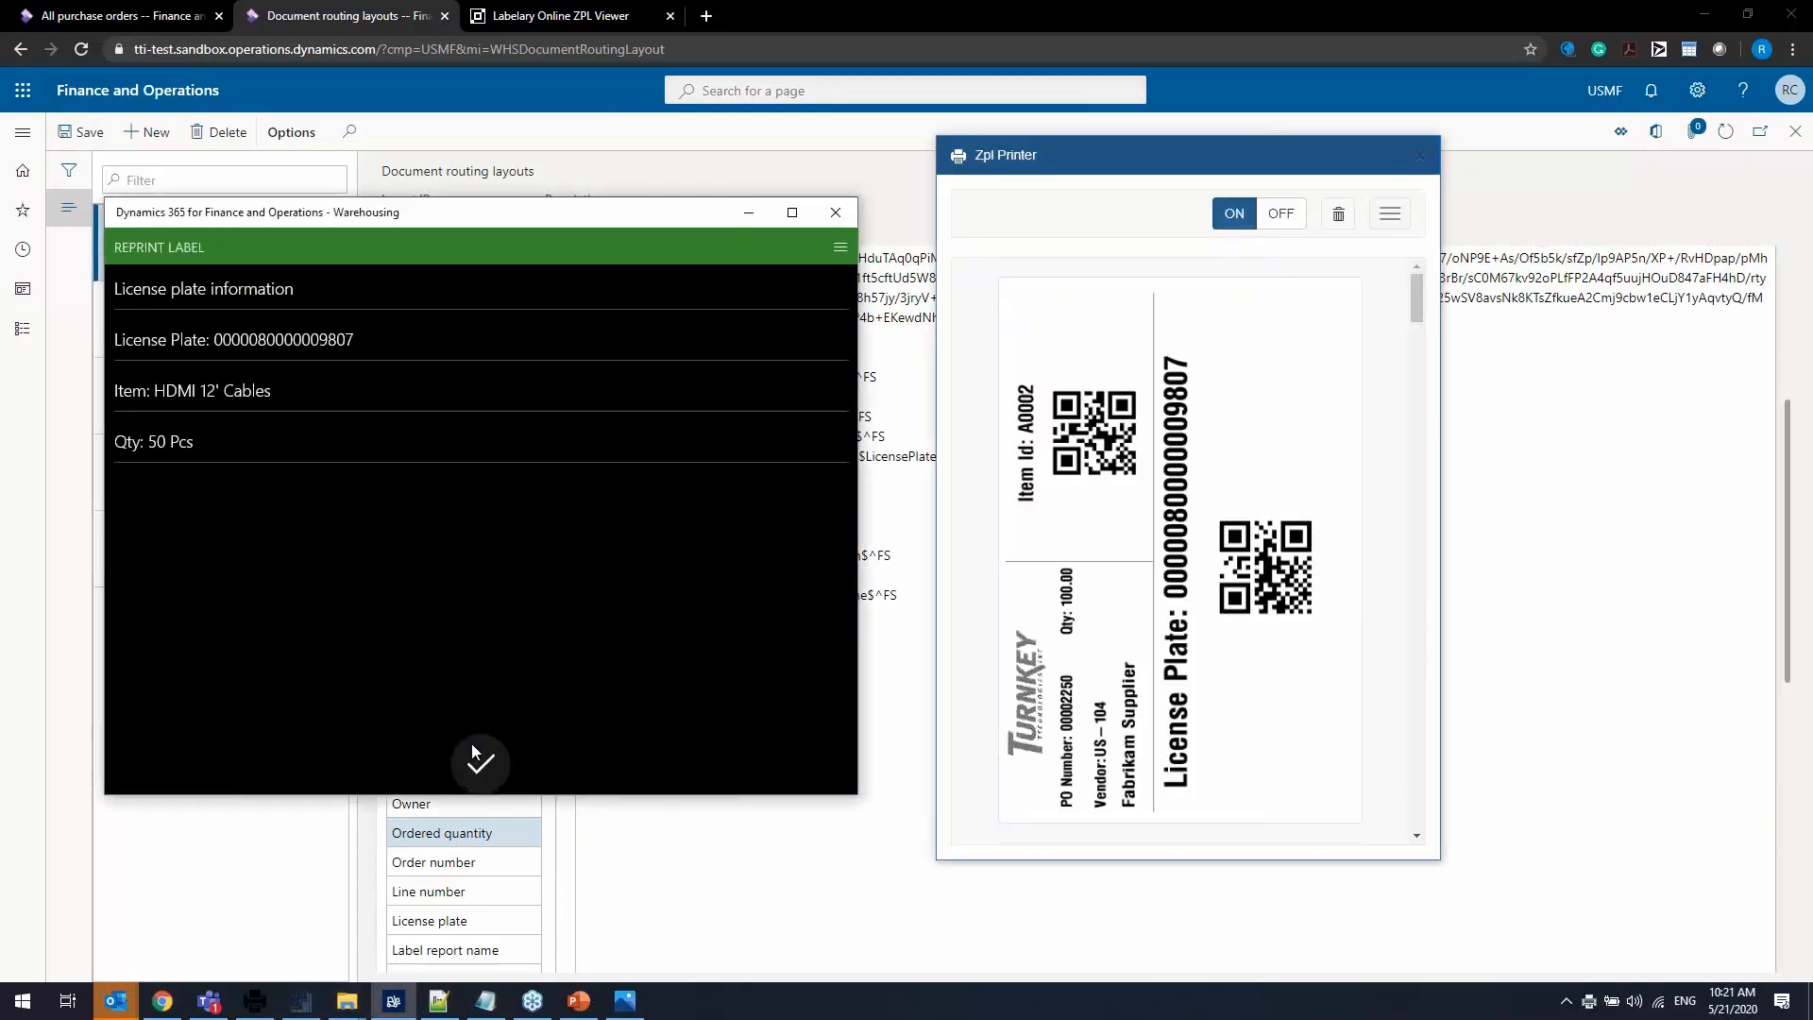
{"action": "left_click", "coordinate": [478, 762]}
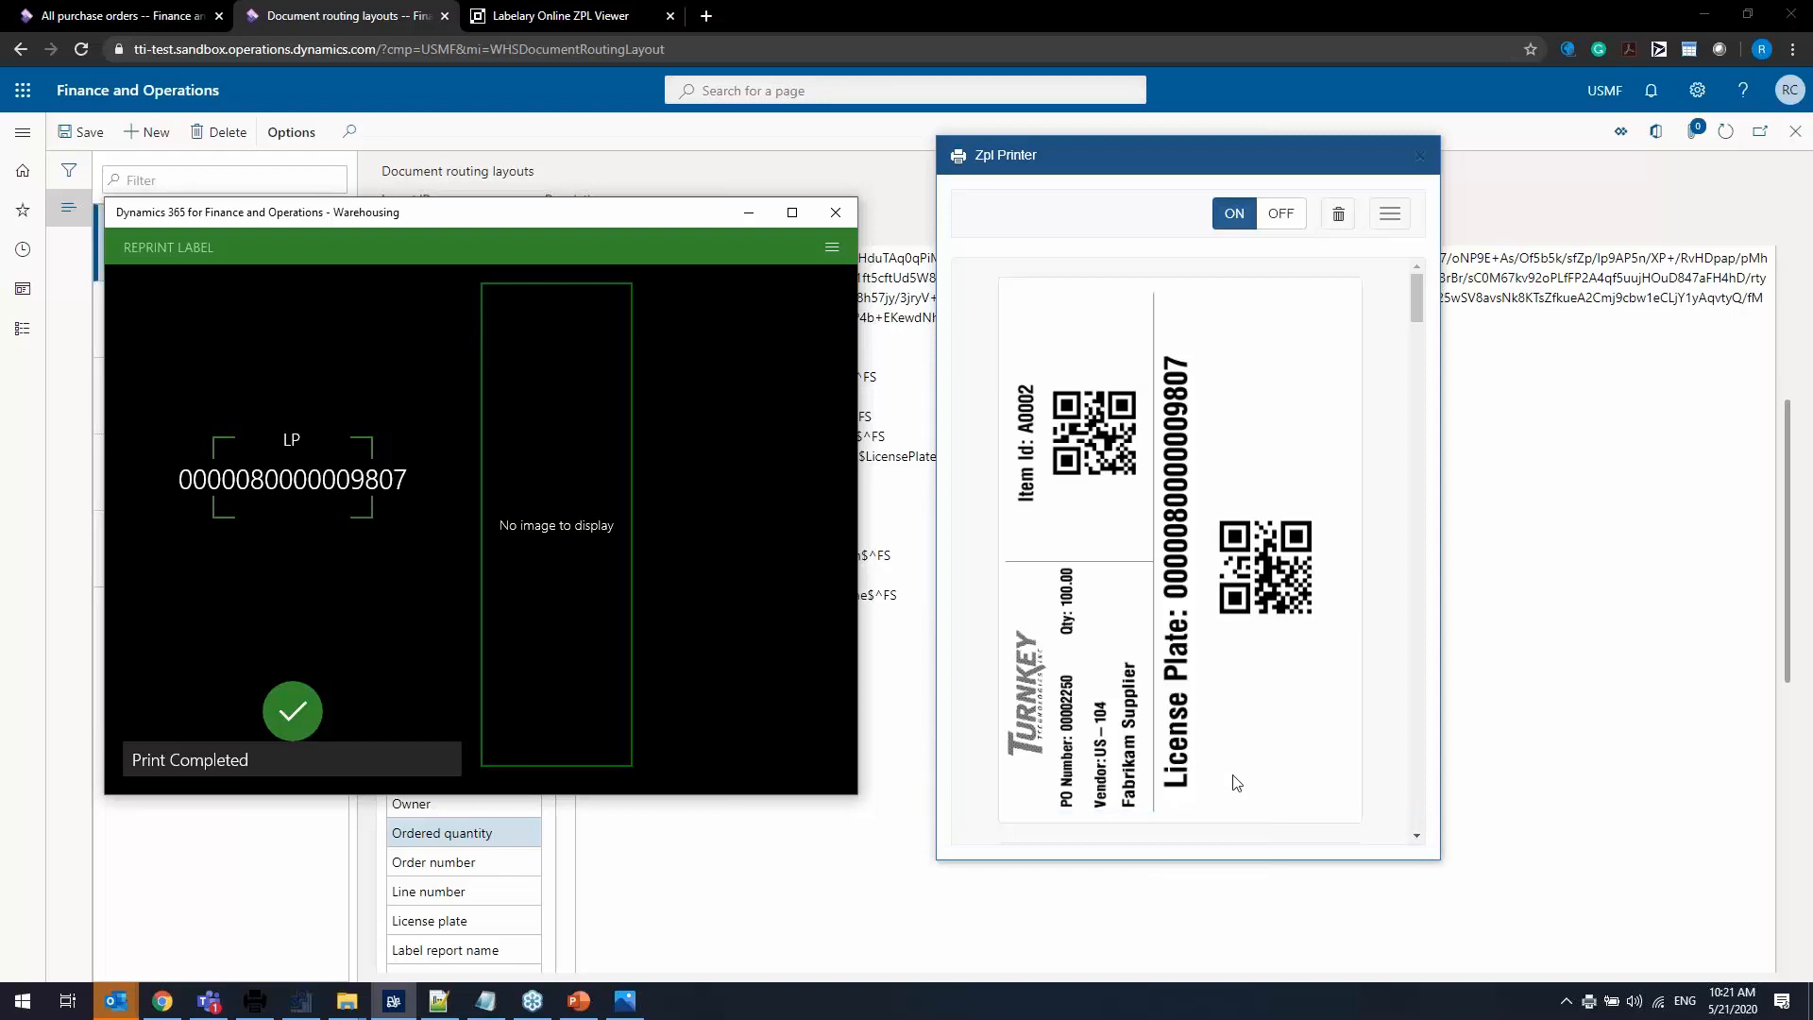
Check the quantity on the printed labels in Zpl Printer and send the license plate label to print once more.
{"action": "scroll", "coordinate": [1235, 783], "scroll_direction": "down", "scroll_amount": 2}
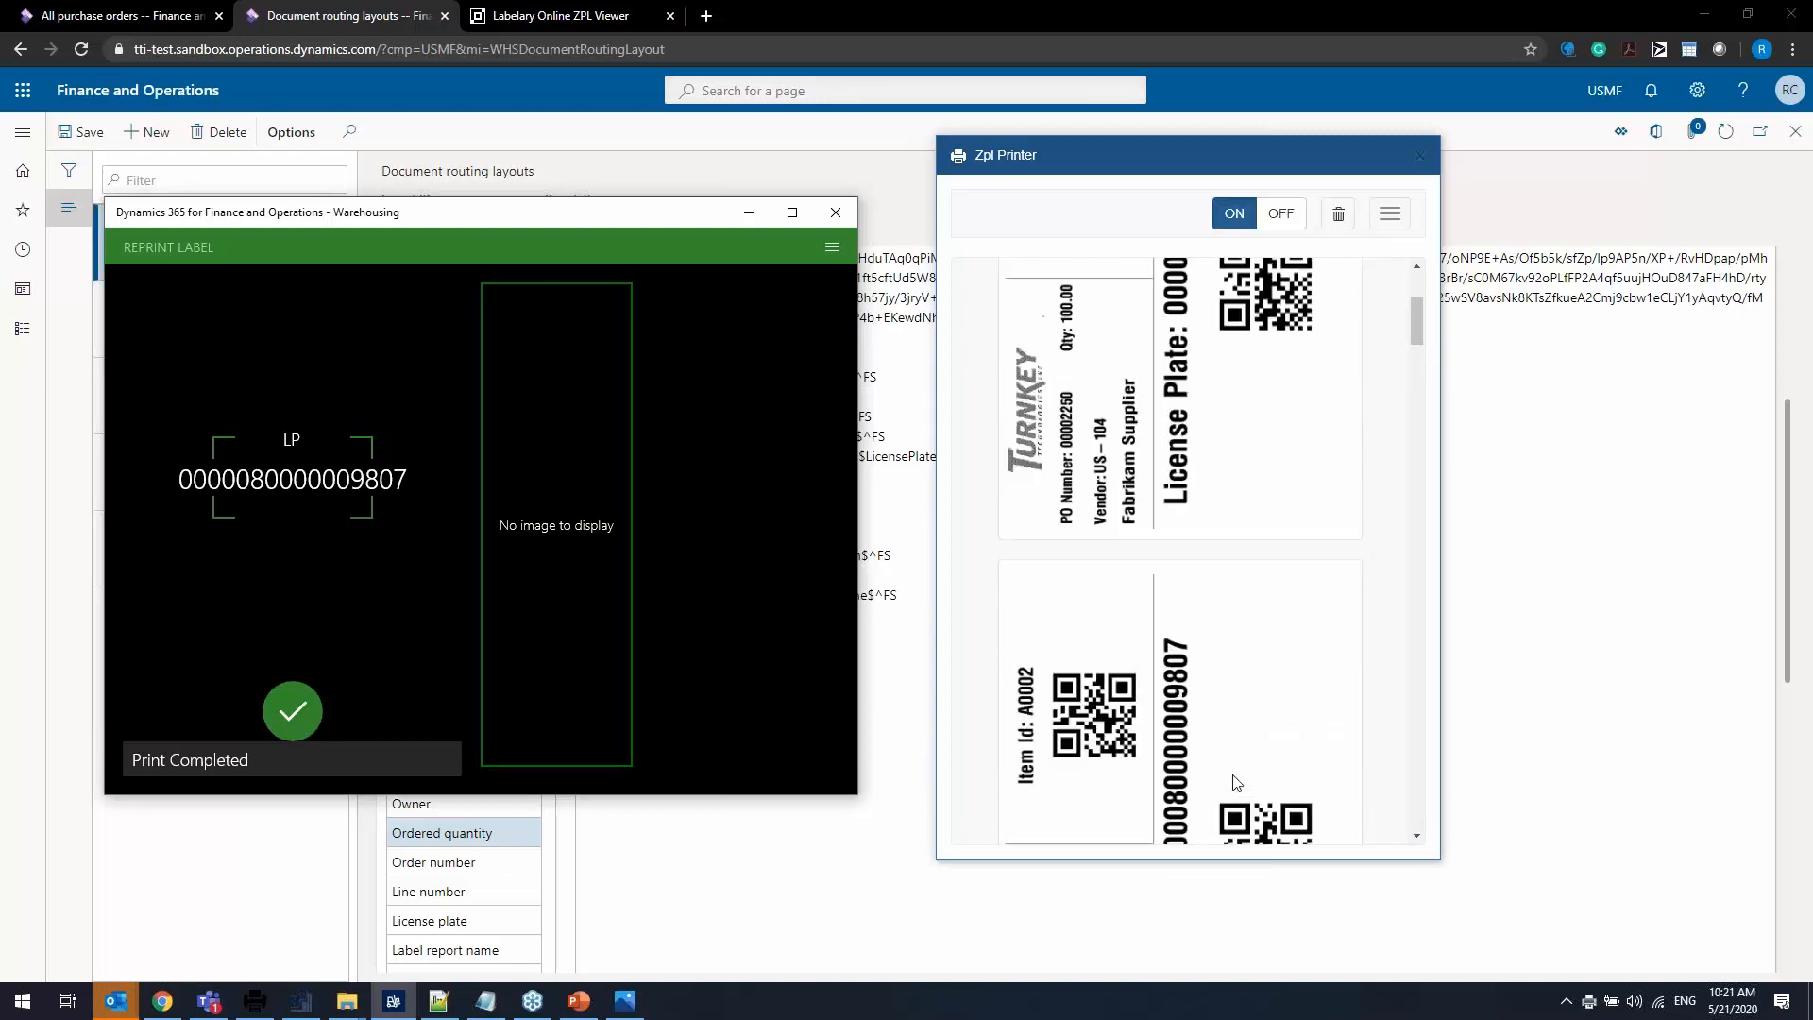
{"action": "left_click", "coordinate": [1220, 580]}
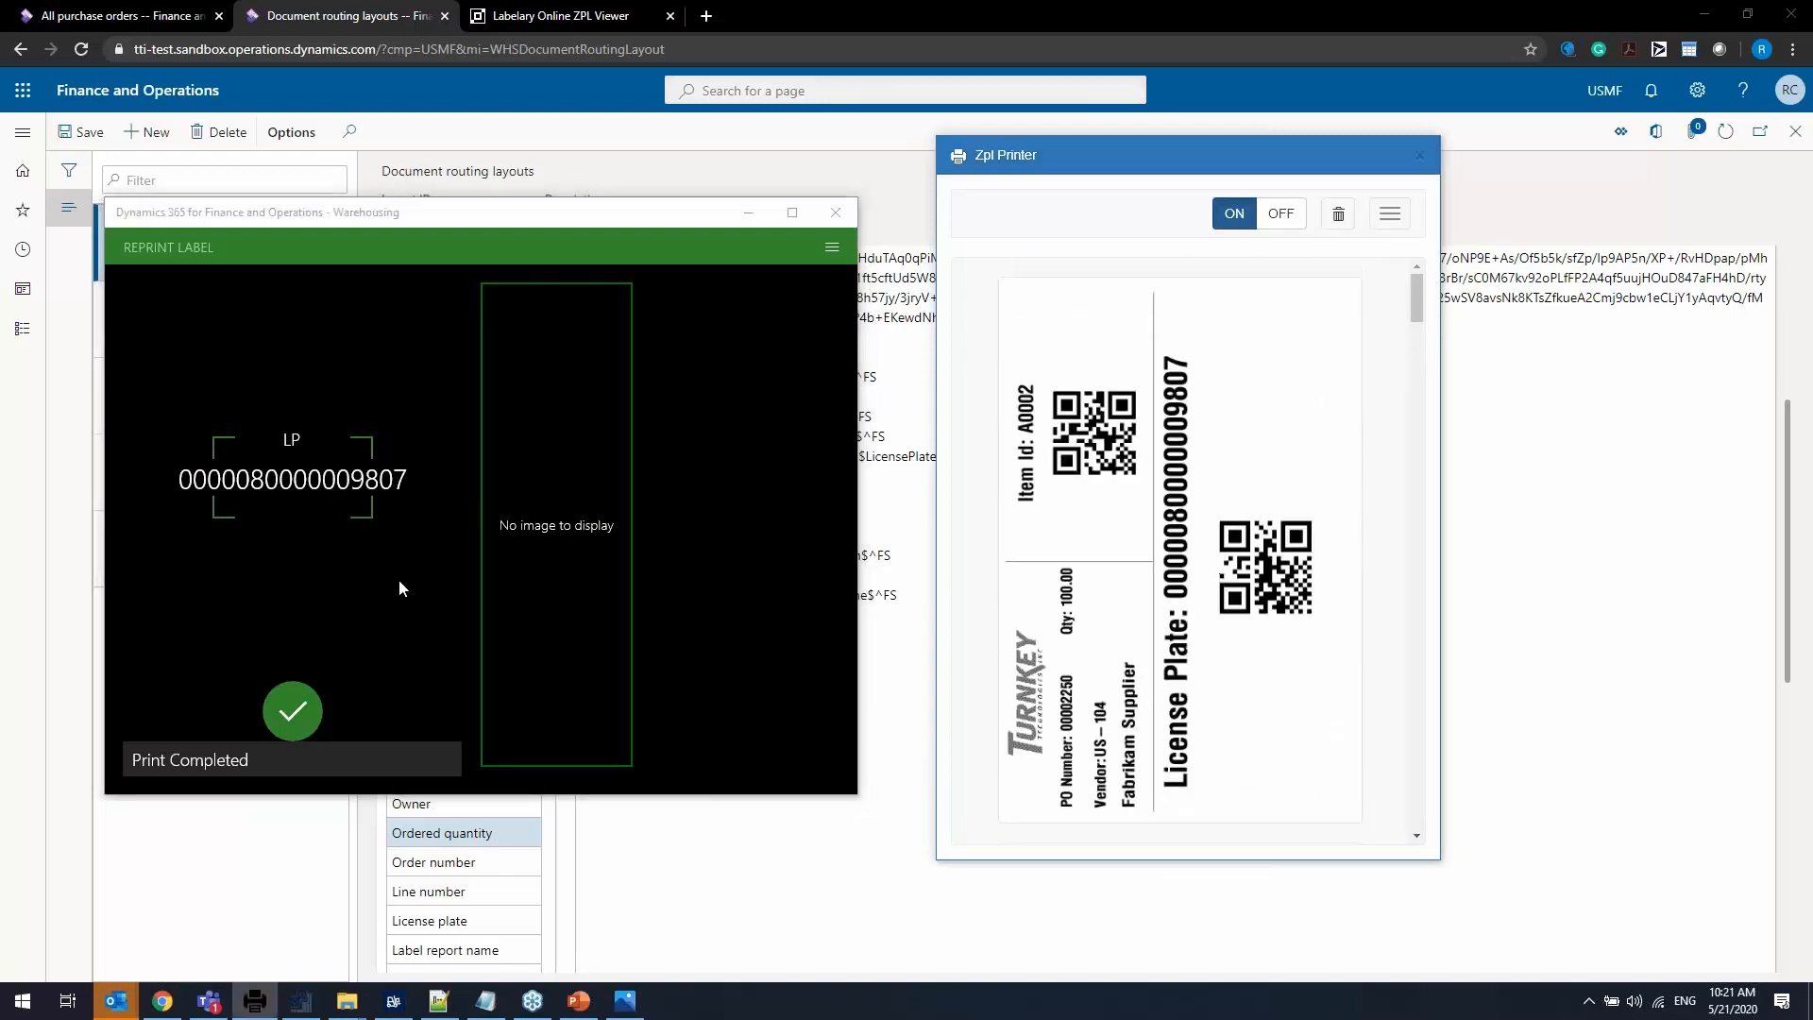
{"action": "left_click", "coordinate": [286, 715]}
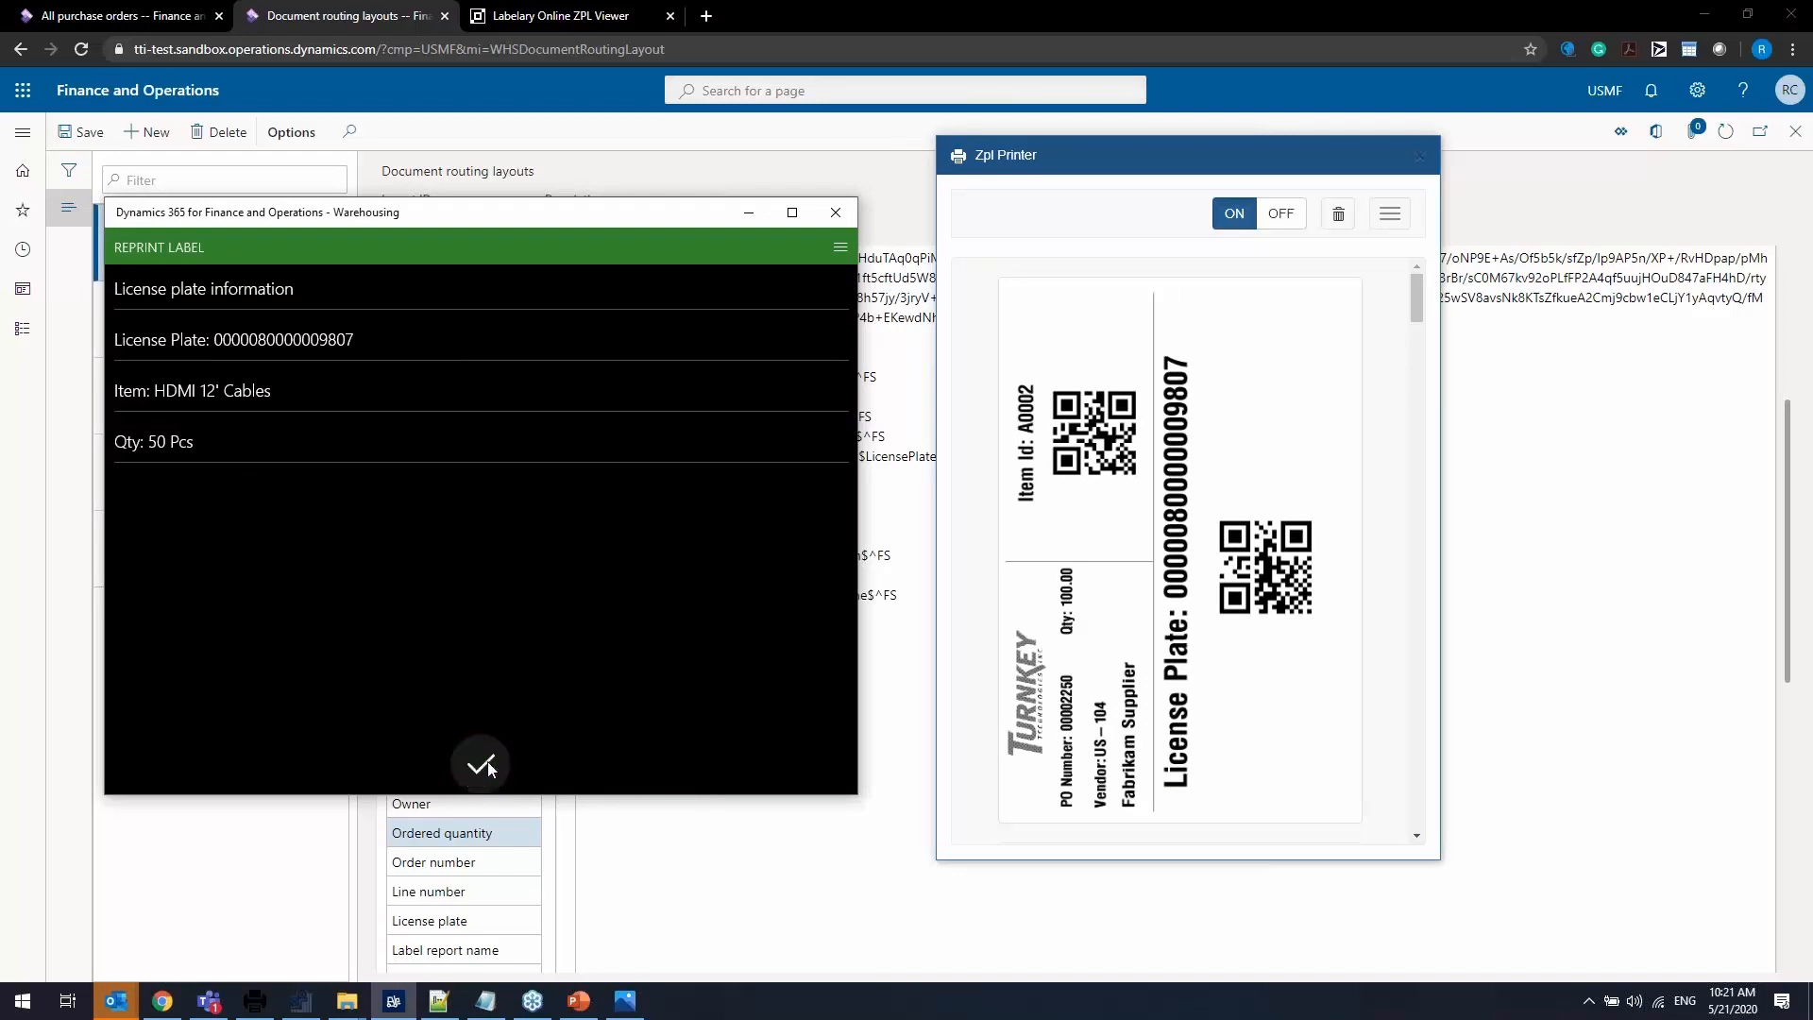
{"action": "left_click", "coordinate": [484, 763]}
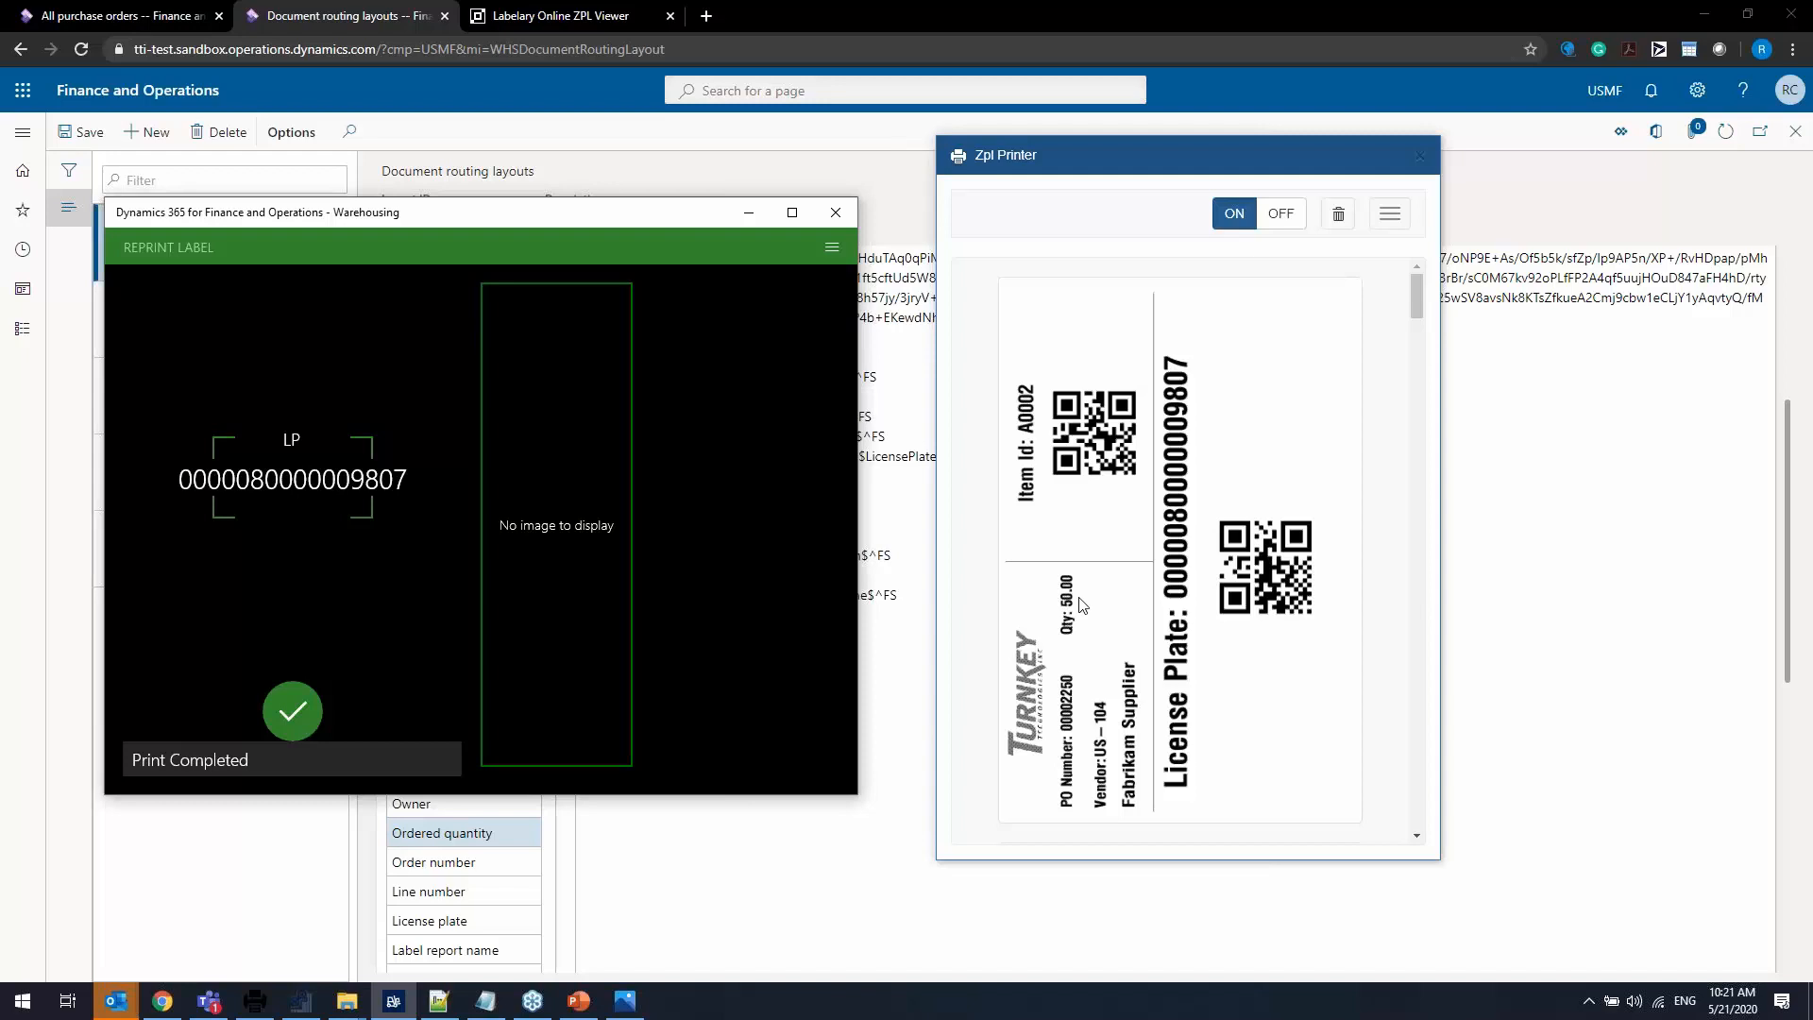
Minimize the Warehousing app, review the PO_RECV layout text from its start, and show the printed label in Zpl Printer again.
{"action": "left_click", "coordinate": [750, 224]}
{"action": "left_click", "coordinate": [734, 673]}
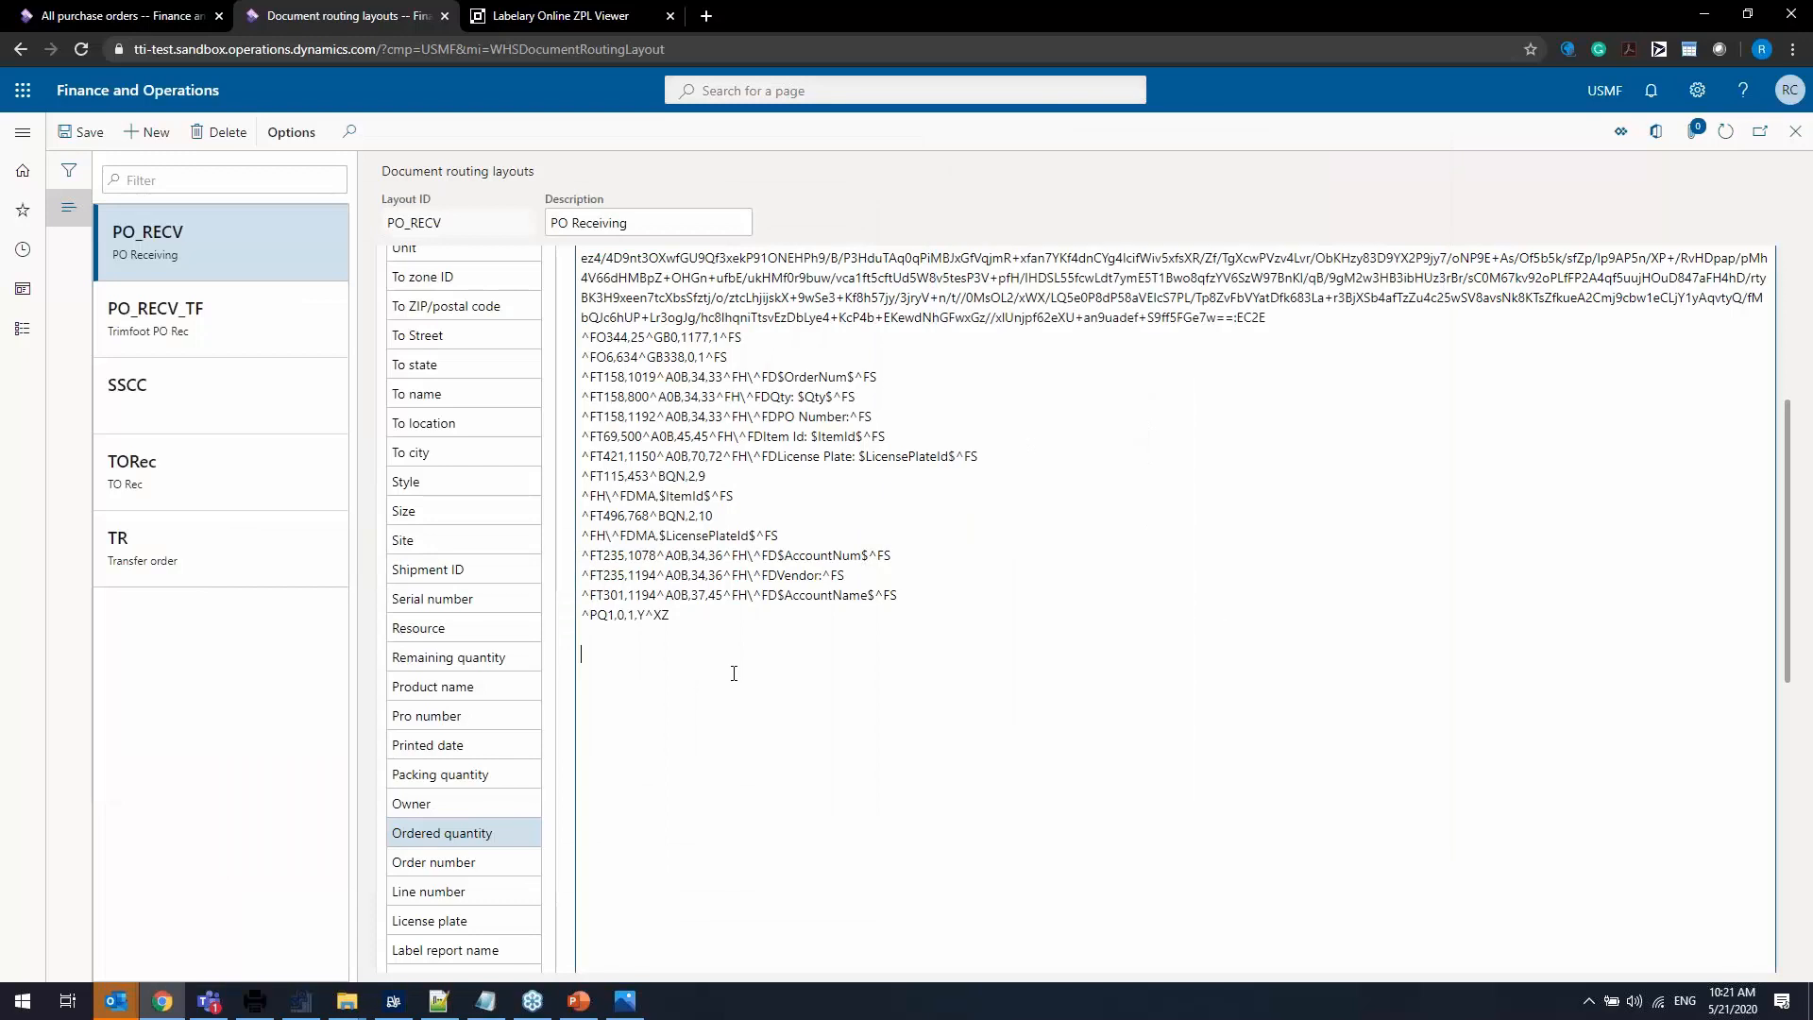
{"action": "scroll", "coordinate": [734, 673], "scroll_direction": "up", "scroll_amount": 5}
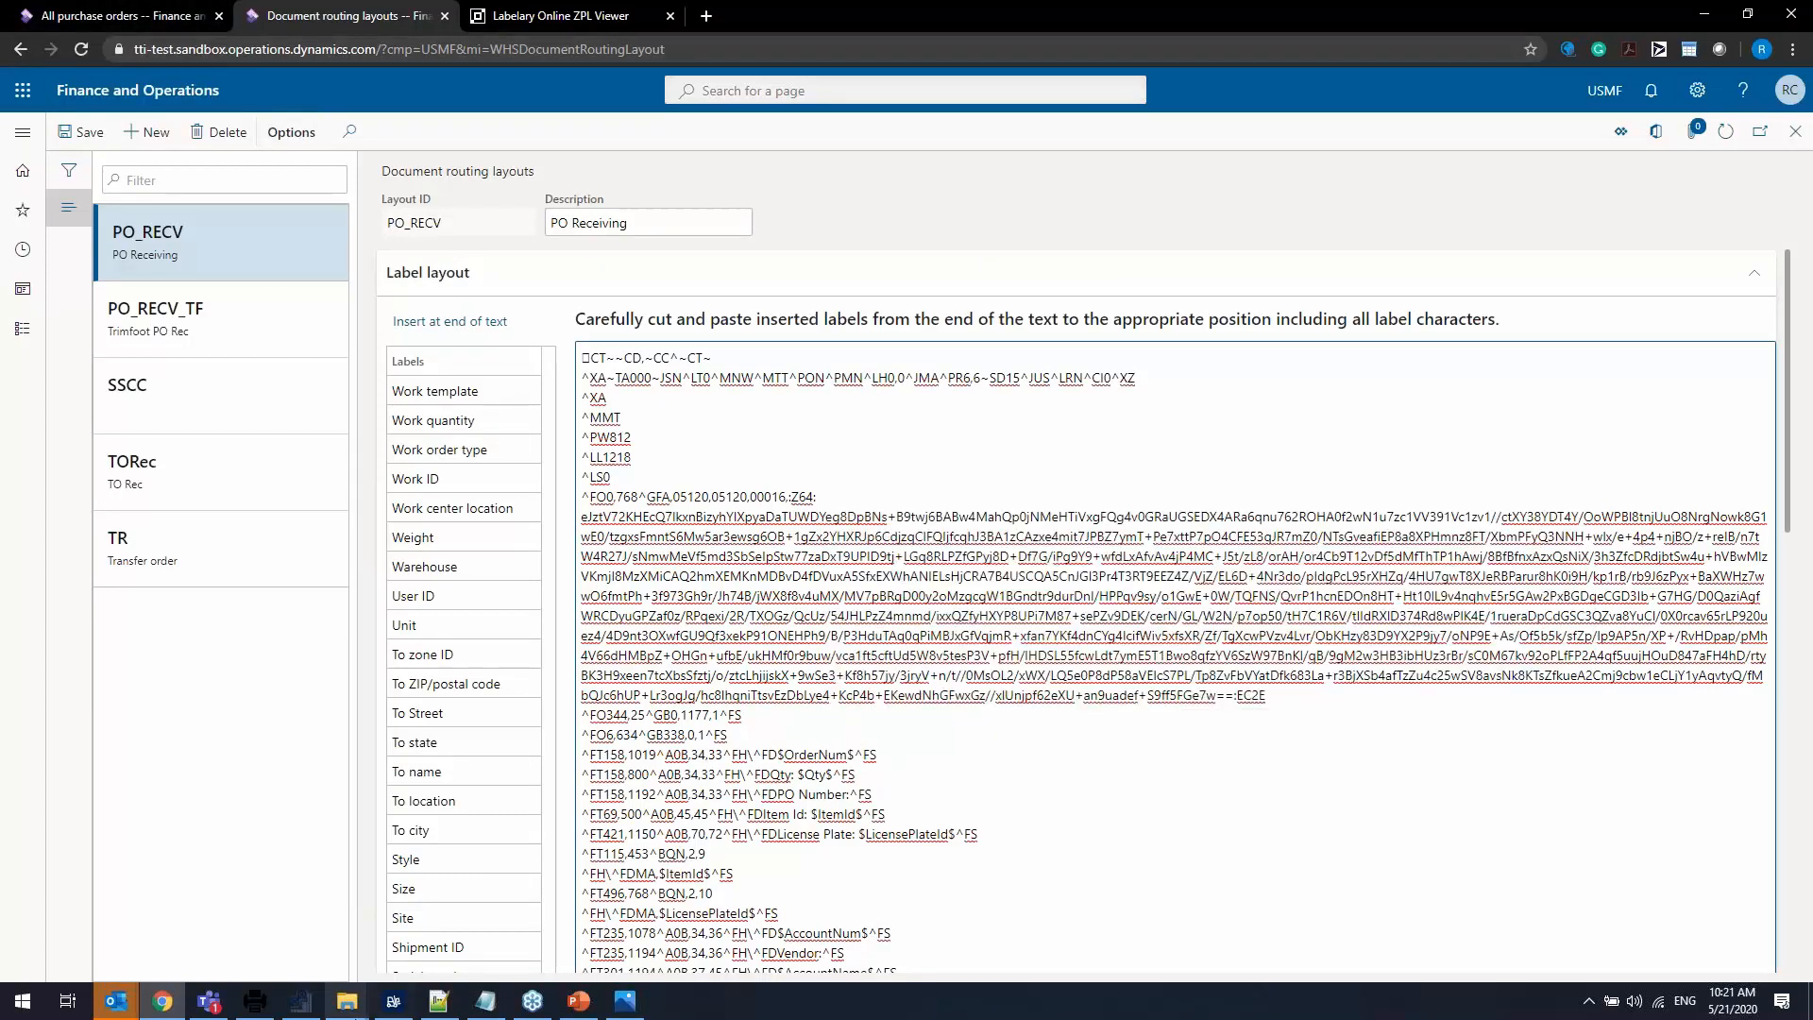
{"action": "left_click", "coordinate": [255, 1007]}
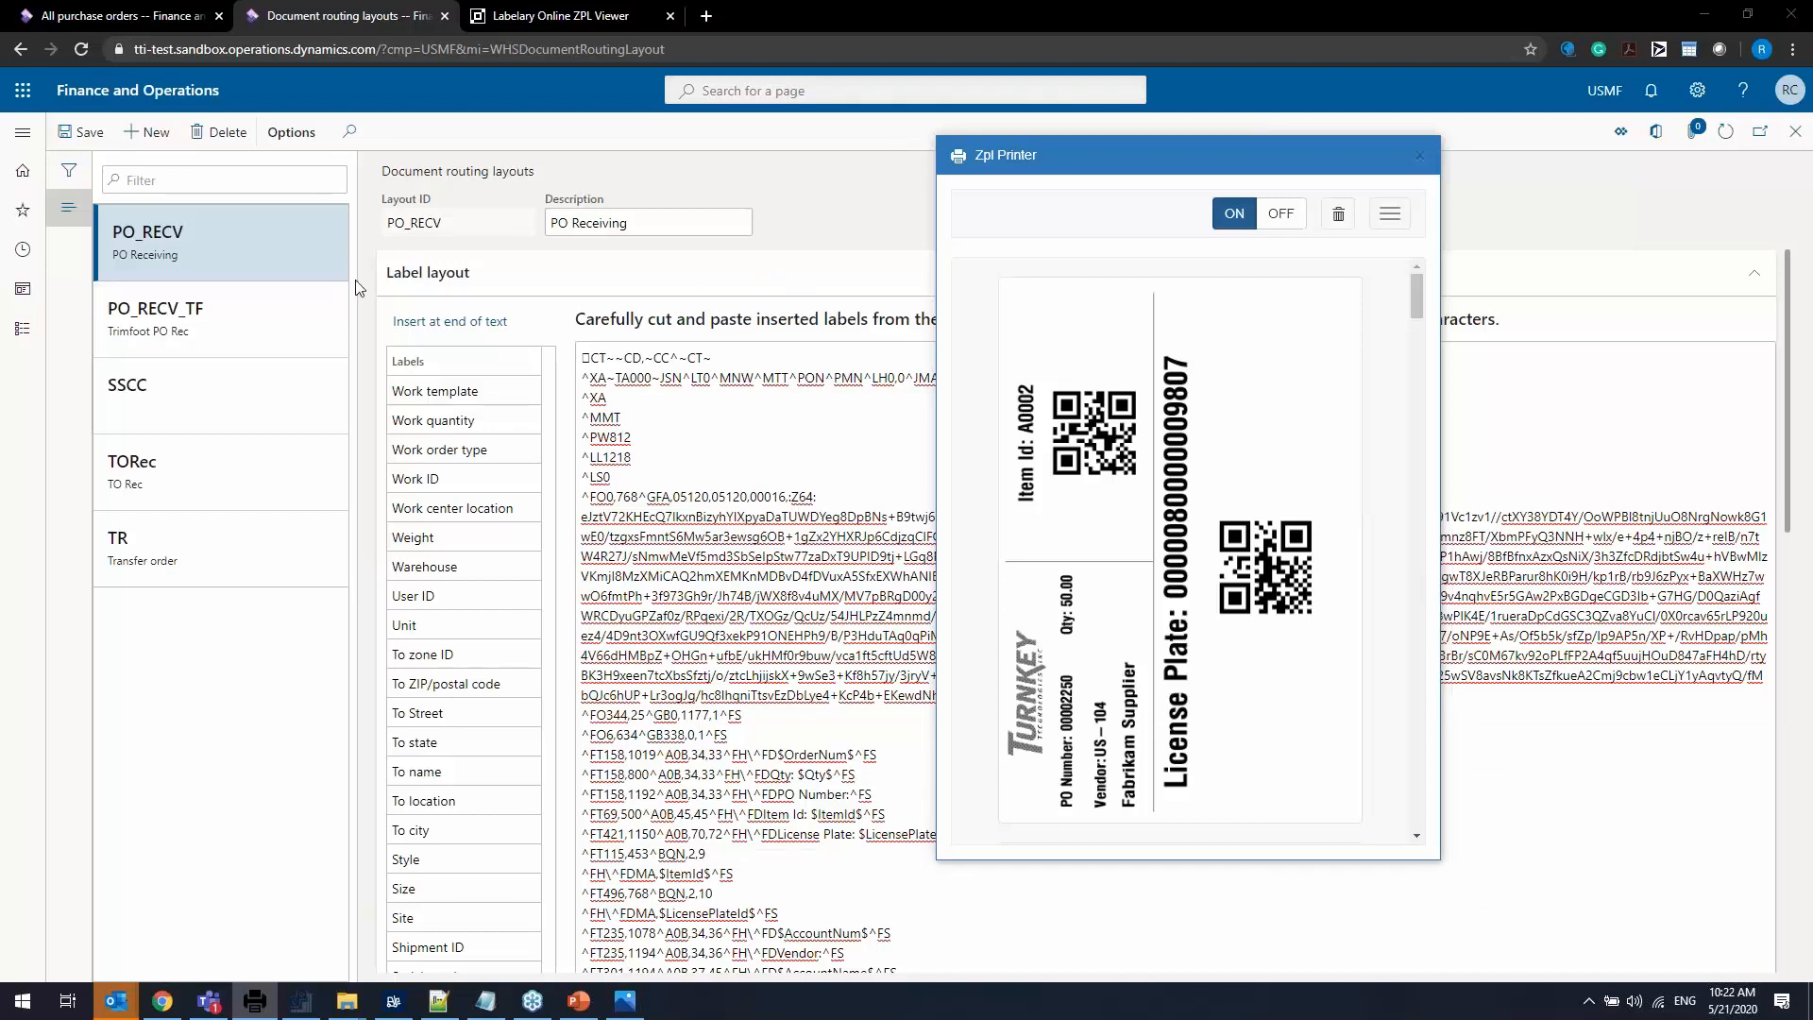
From the purchase order page, open the Wave label layouts page in the document routing setup of Warehouse management.
{"action": "left_click", "coordinate": [151, 22]}
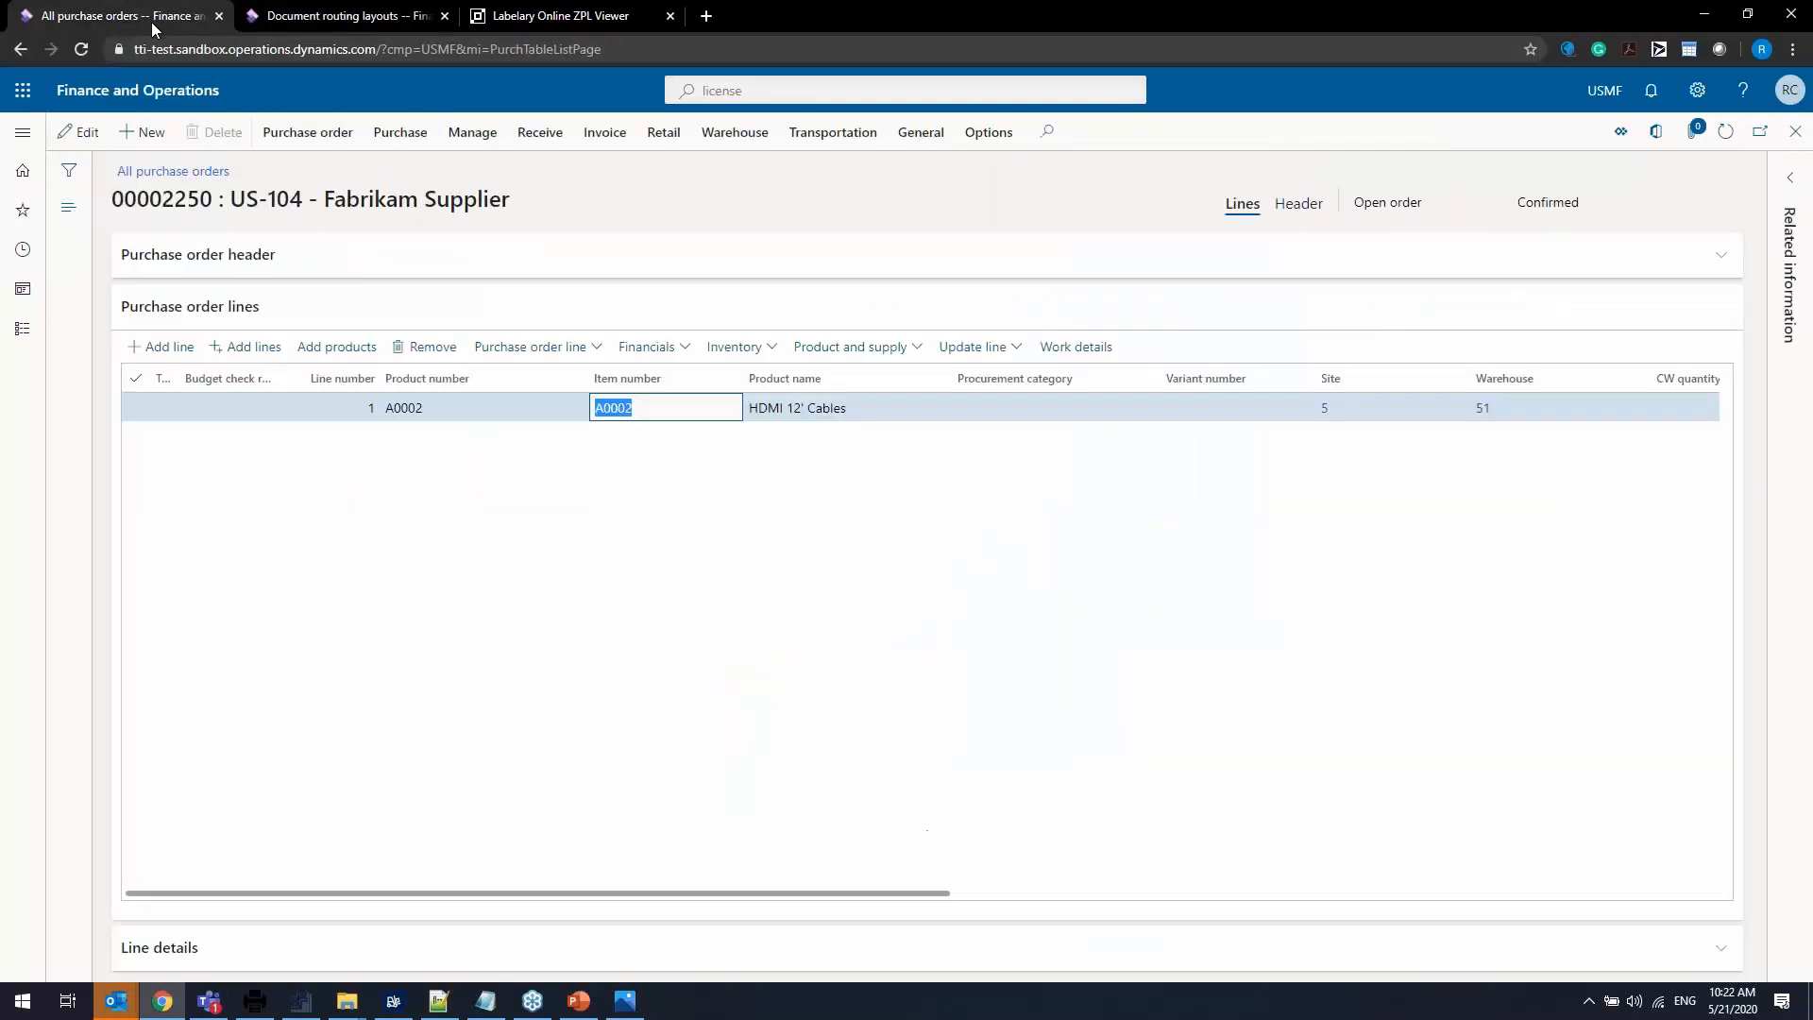
{"action": "left_click", "coordinate": [23, 137]}
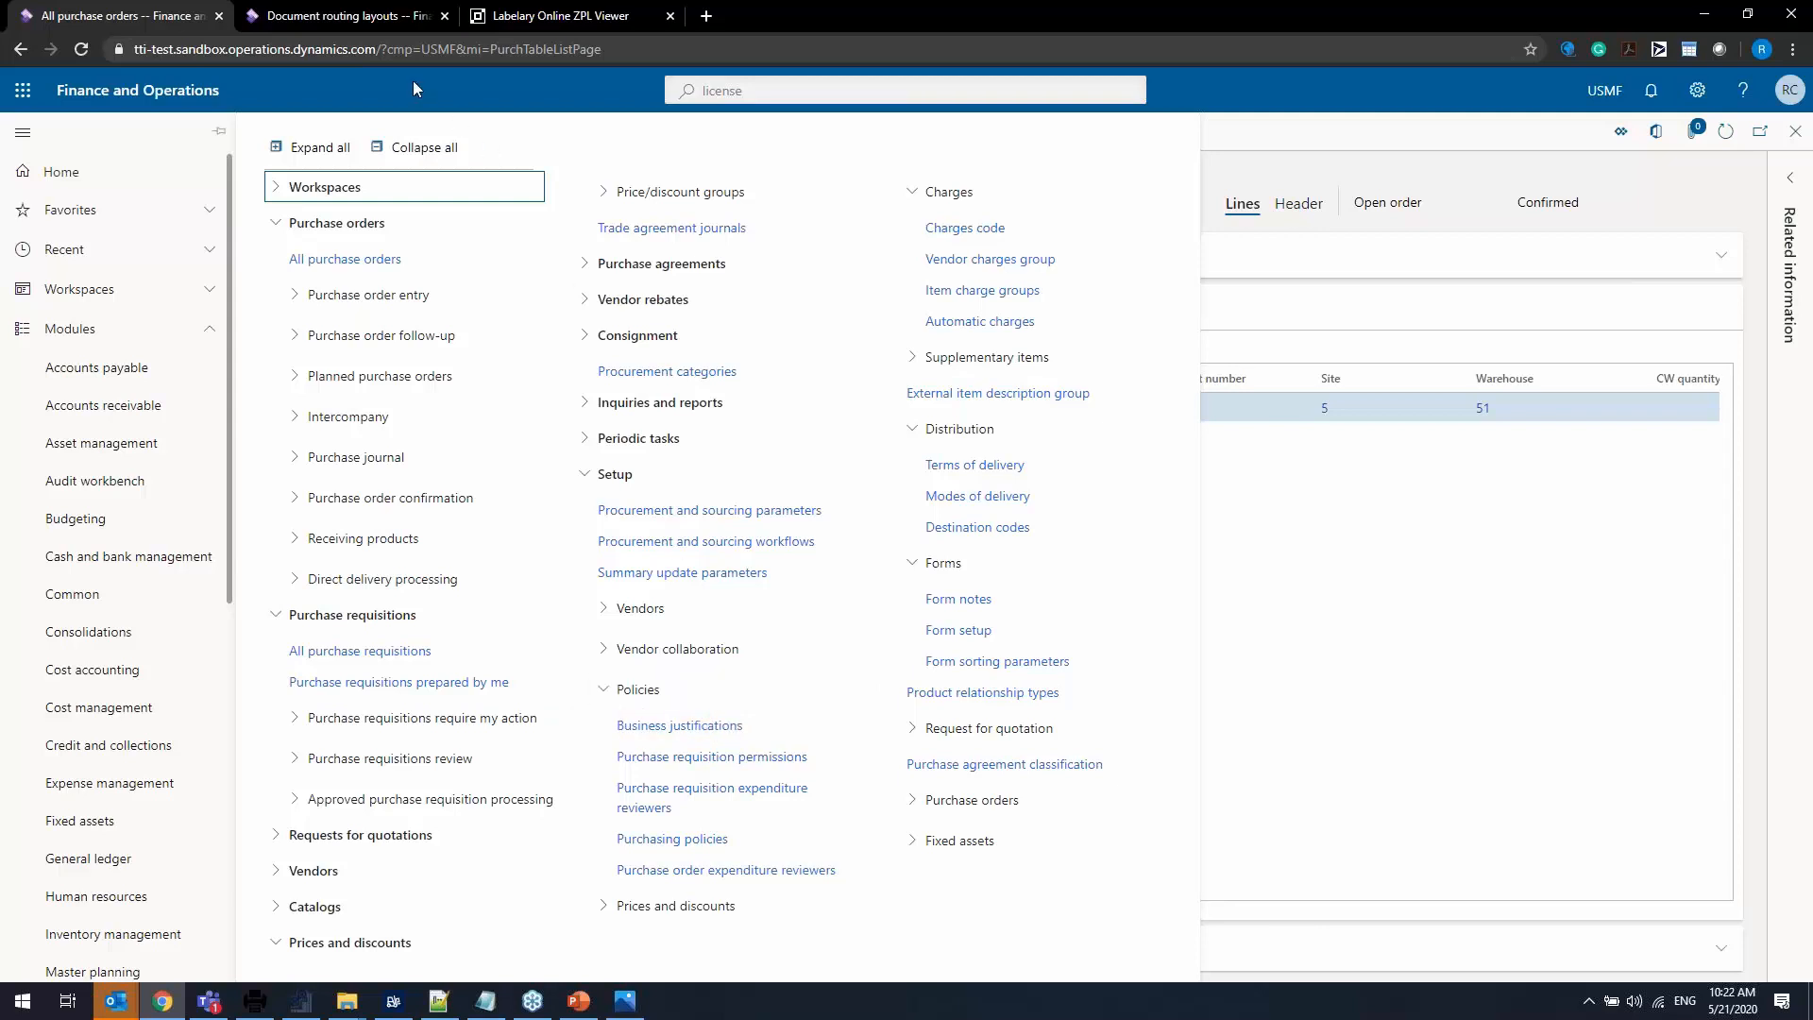
{"action": "left_click", "coordinate": [416, 147]}
{"action": "scroll", "coordinate": [167, 882], "scroll_direction": "down", "scroll_amount": 5}
{"action": "scroll", "coordinate": [160, 906], "scroll_direction": "down", "scroll_amount": 3}
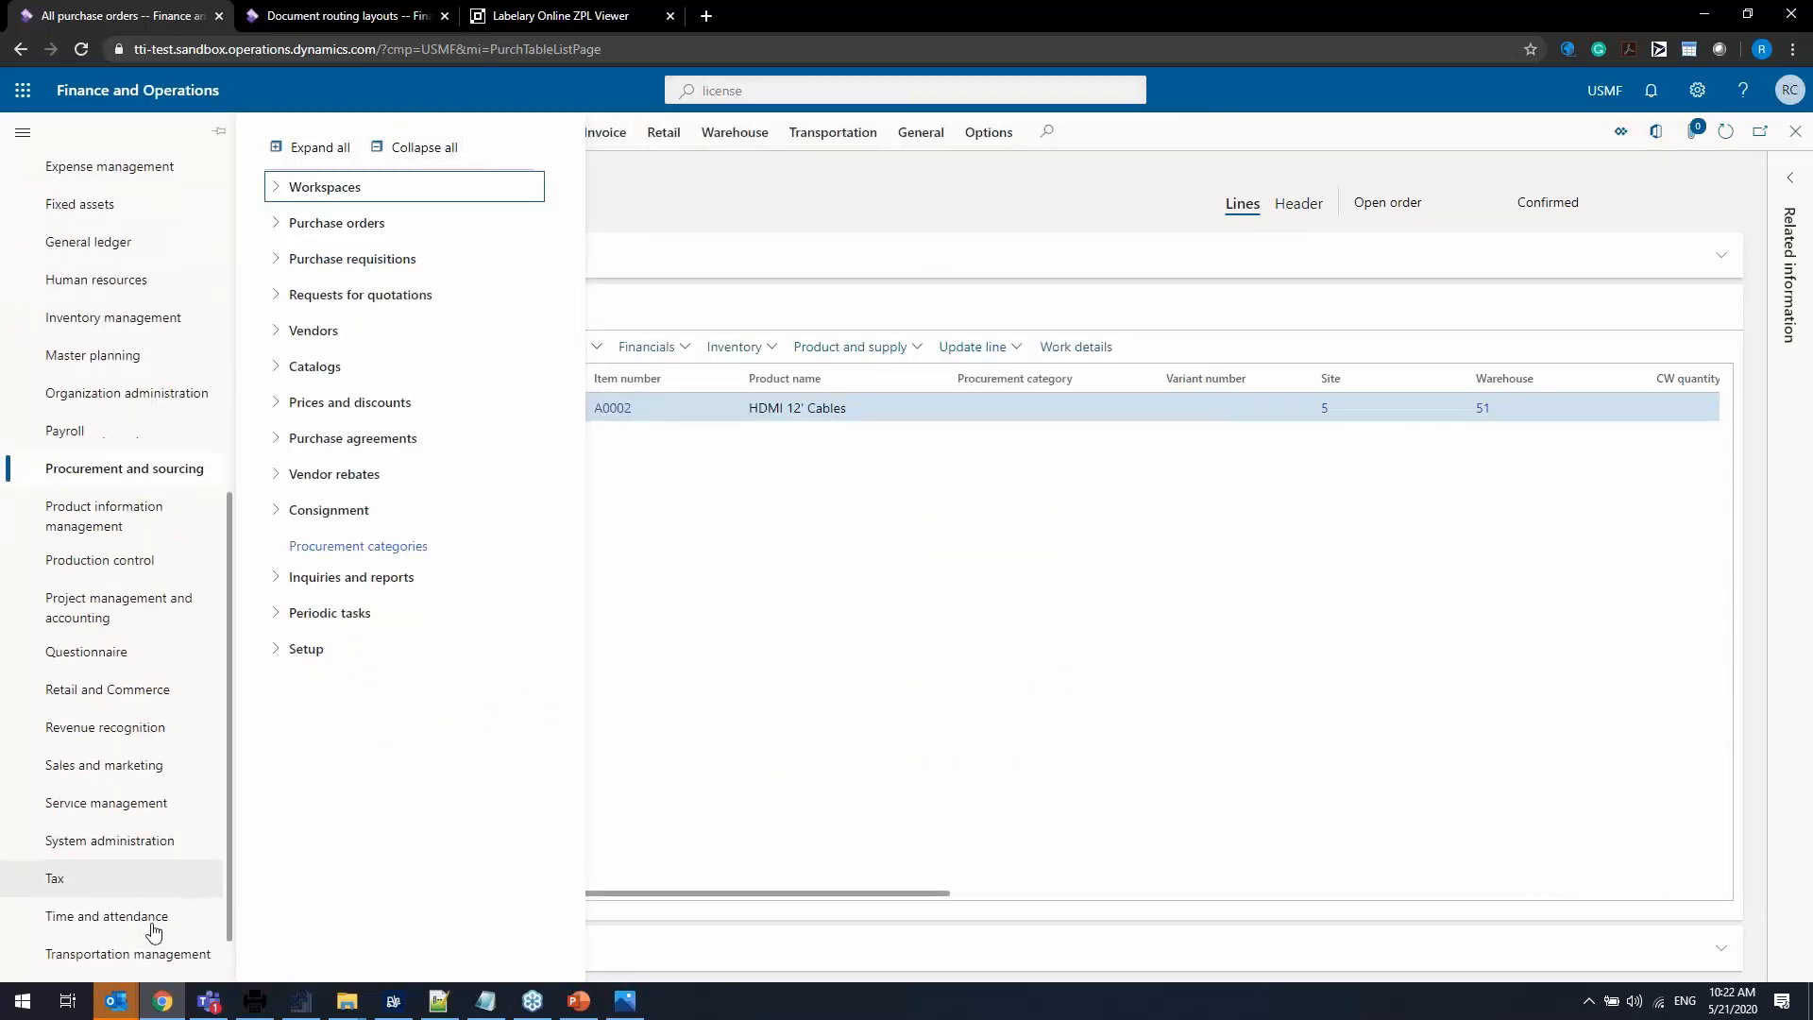
{"action": "left_click", "coordinate": [149, 963]}
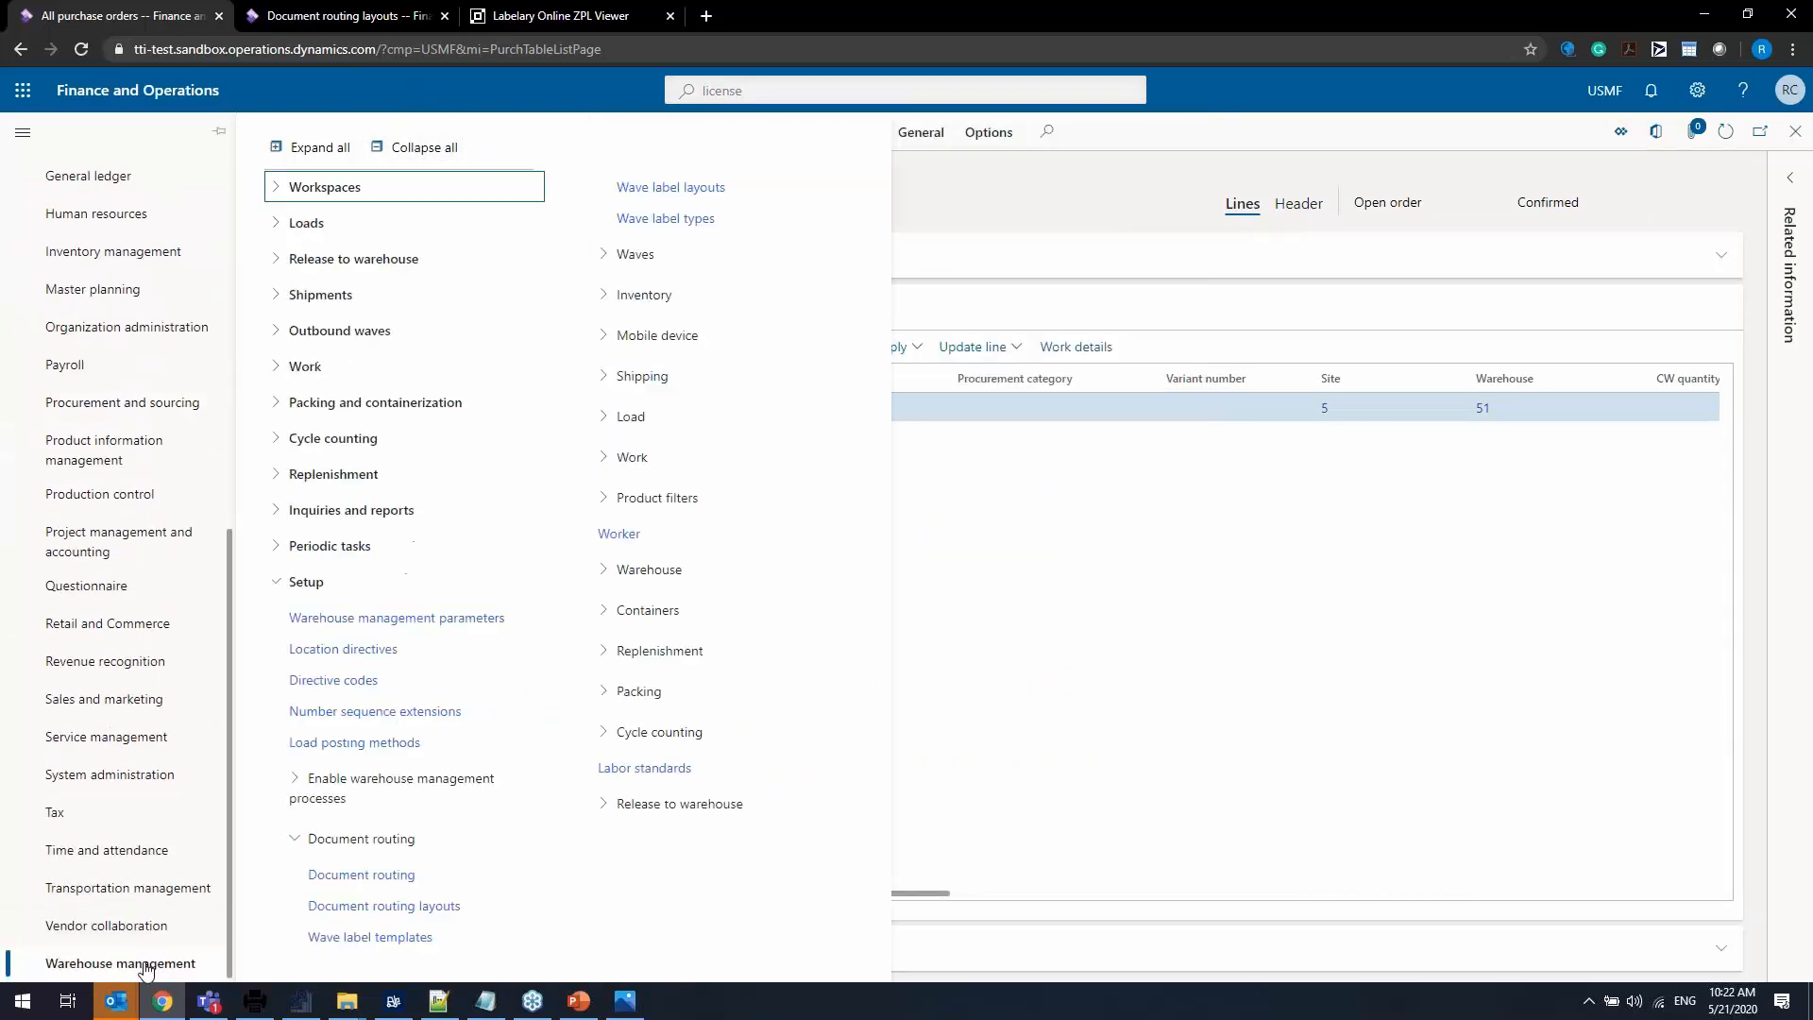
{"action": "left_click", "coordinate": [423, 148]}
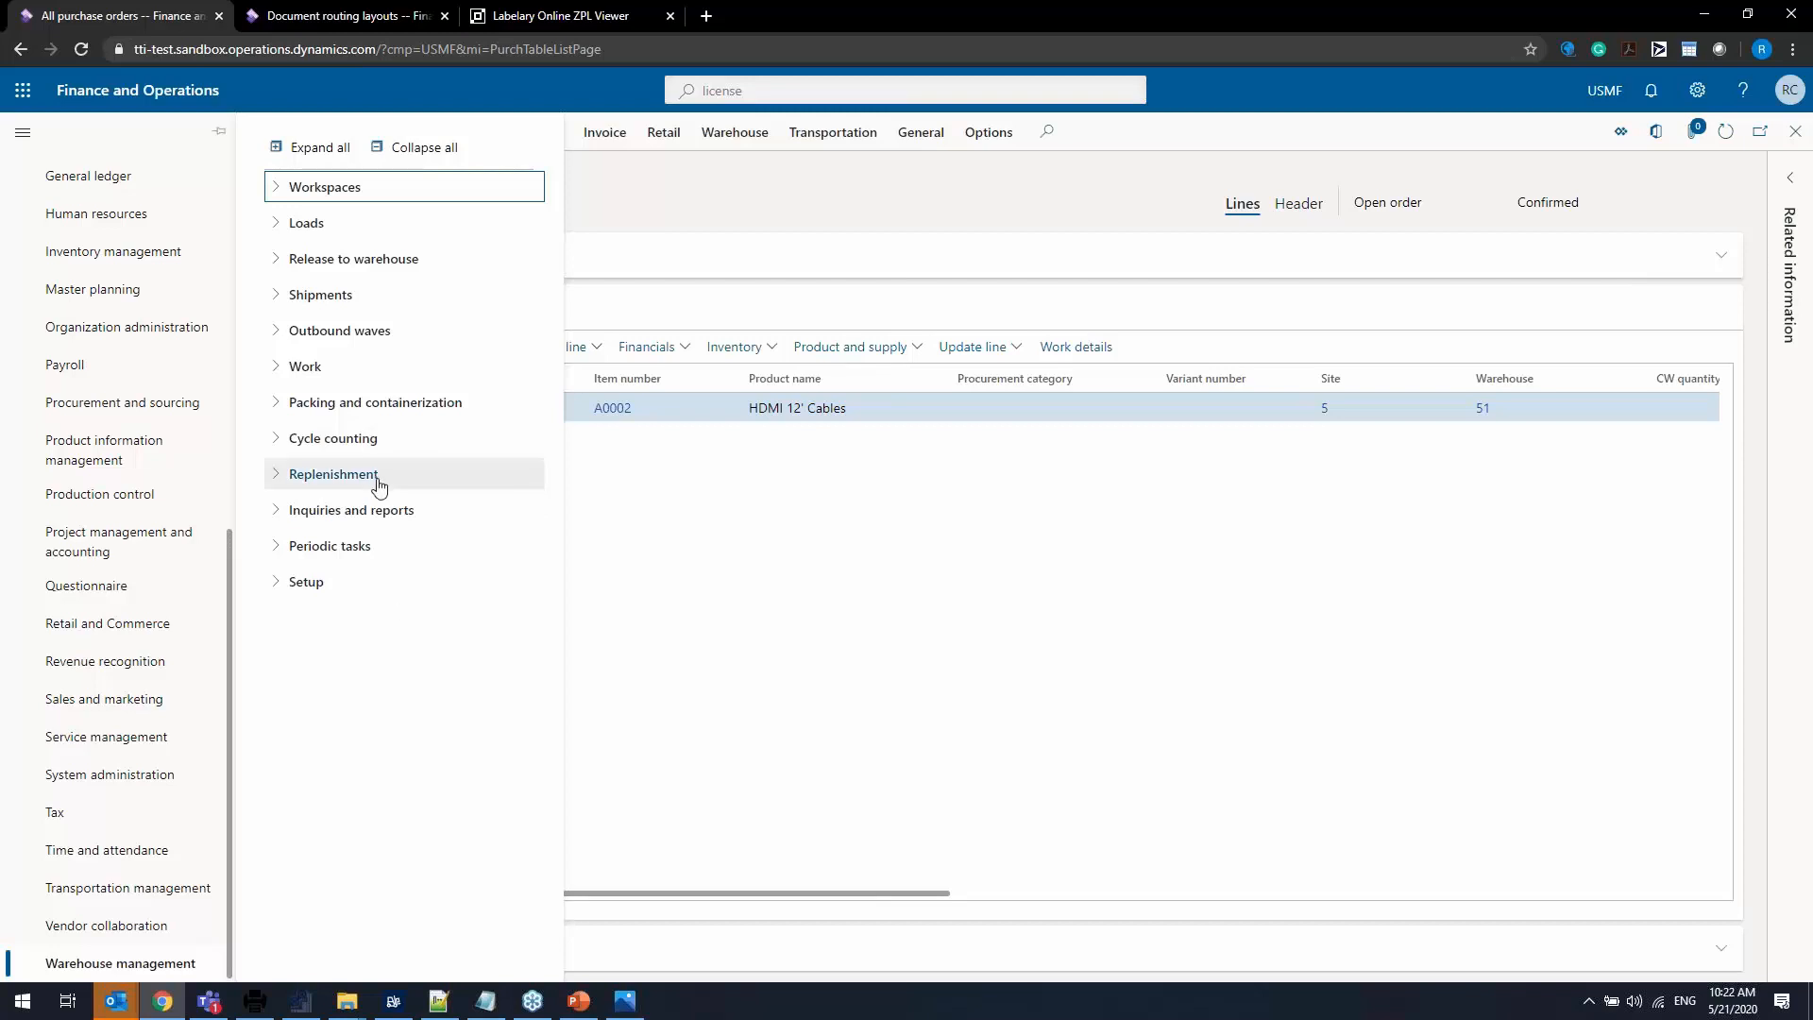
{"action": "left_click", "coordinate": [307, 593]}
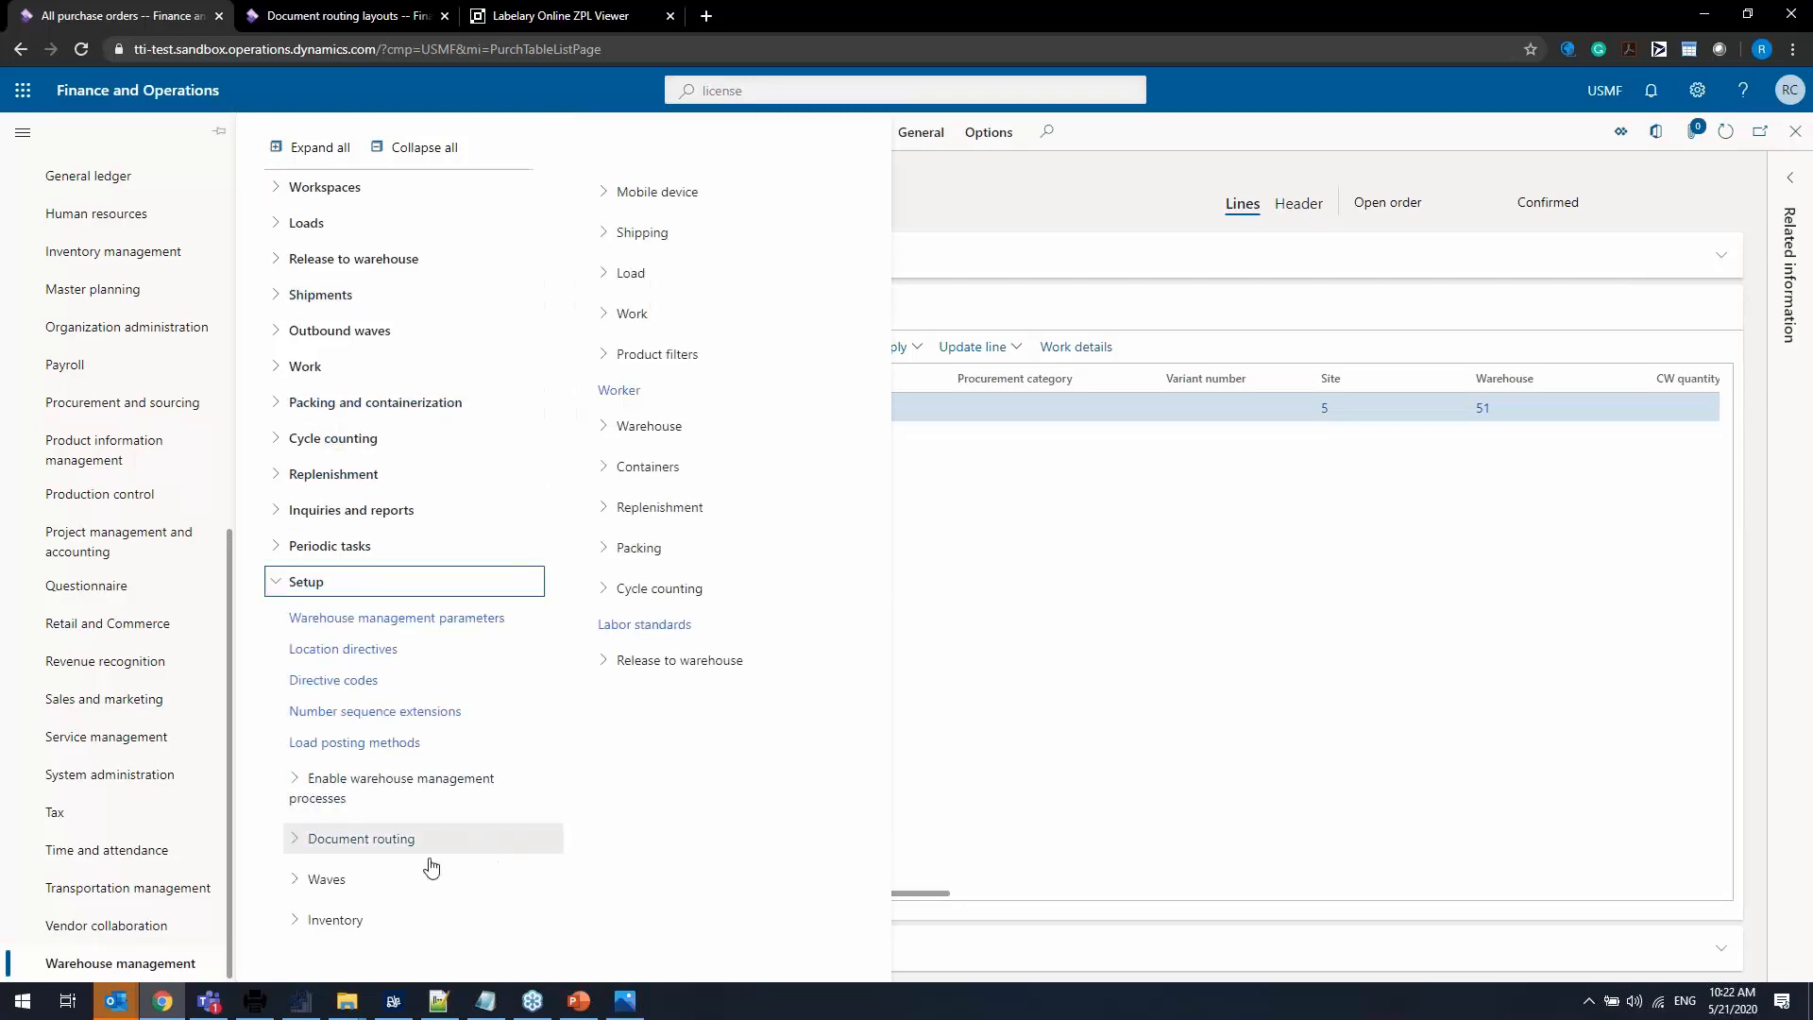
{"action": "left_click", "coordinate": [390, 853]}
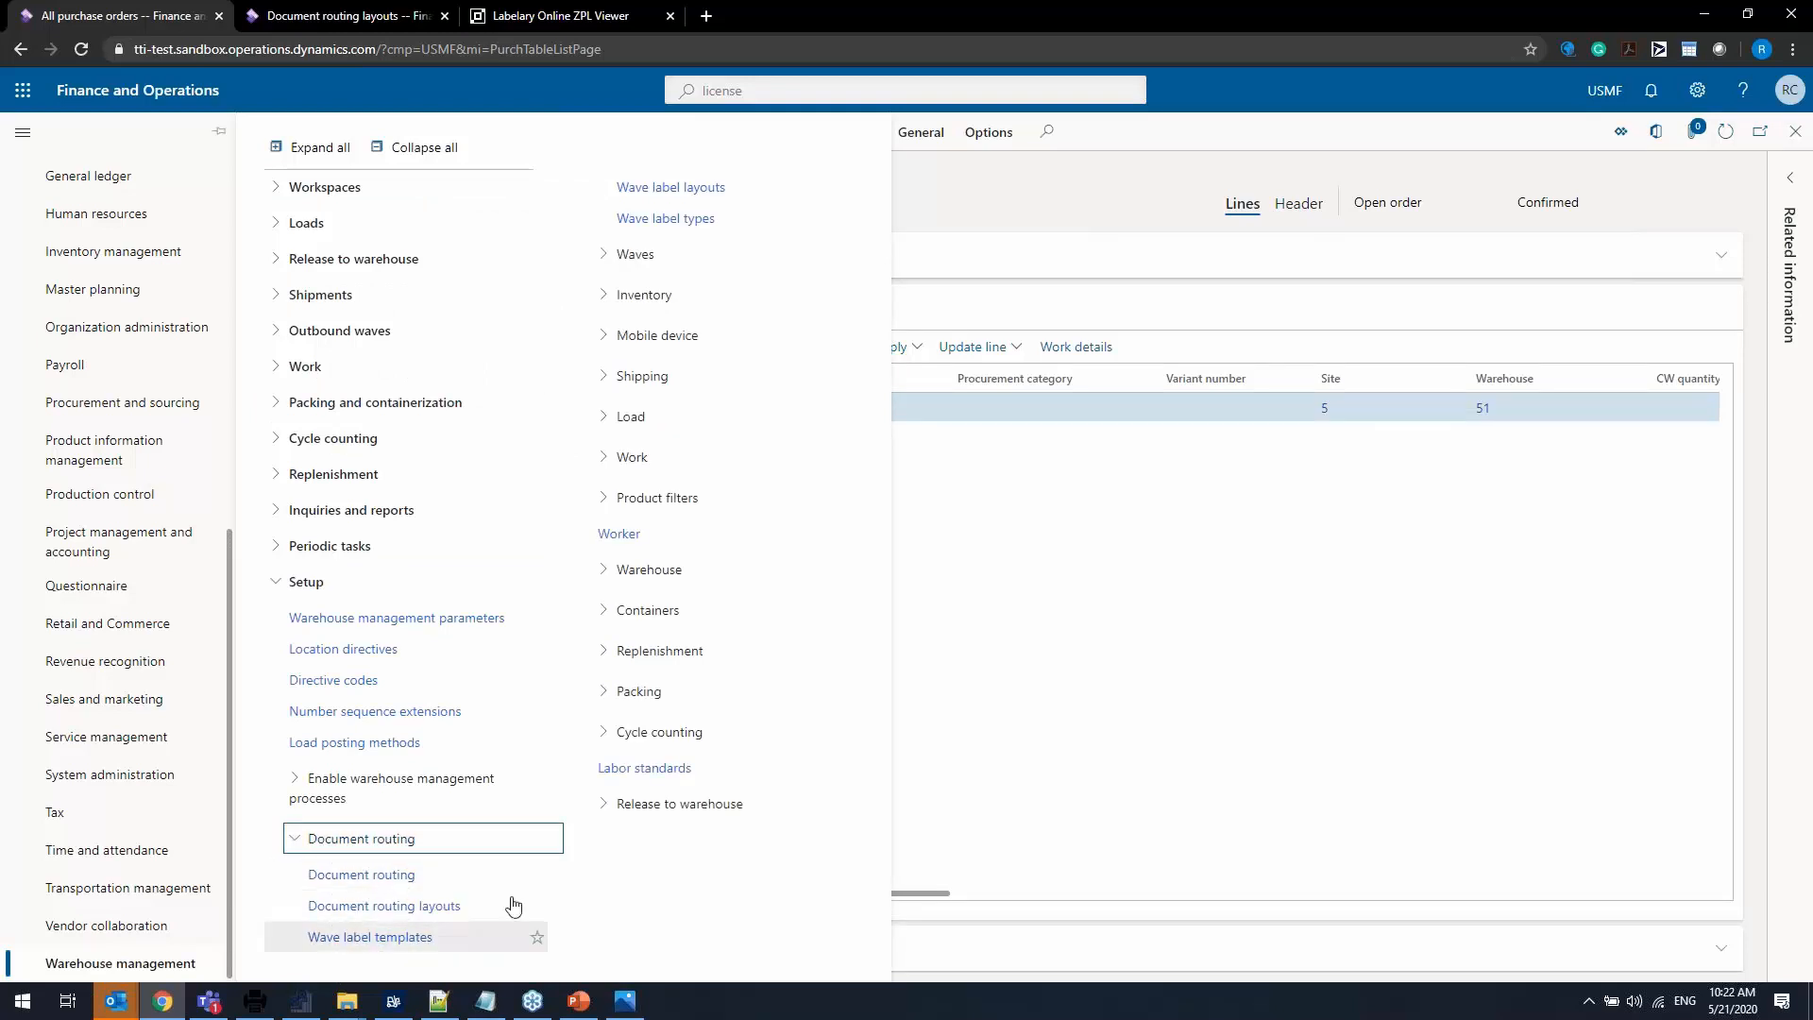
{"action": "left_click", "coordinate": [685, 200]}
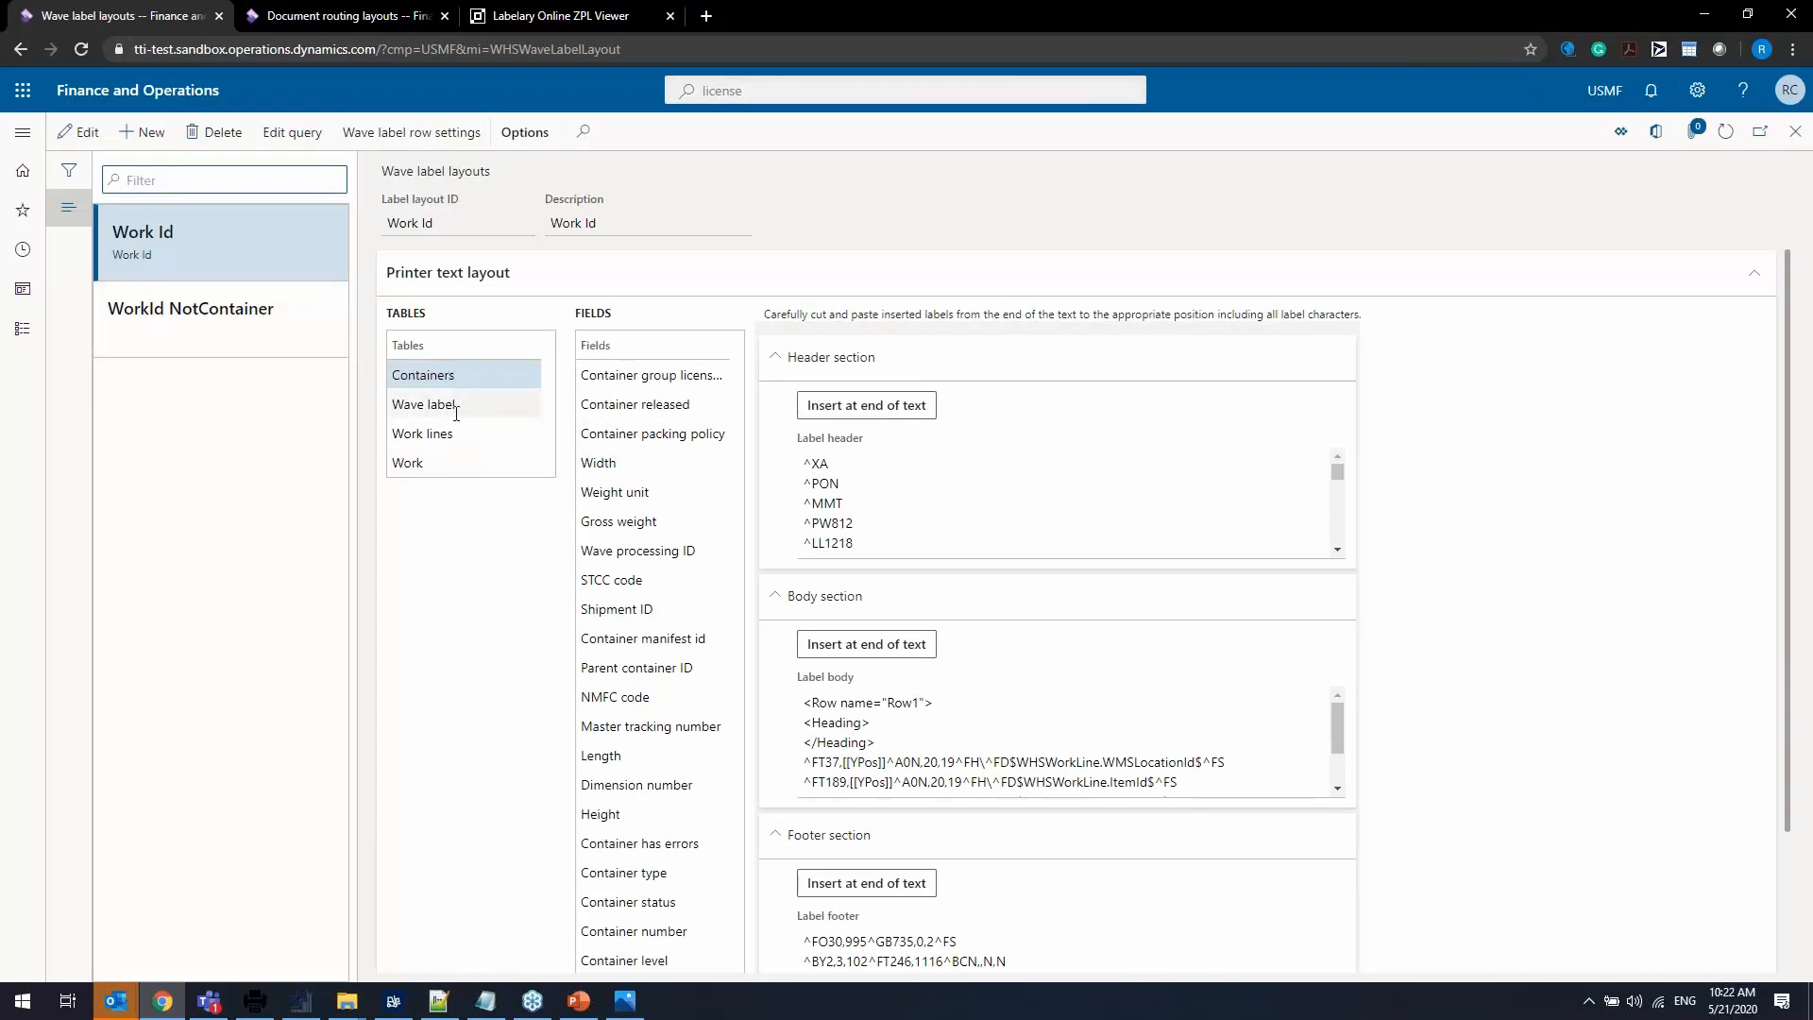
Review the header, body and footer label code of the Work Id wave label layout.
{"action": "scroll", "coordinate": [467, 440], "scroll_direction": "down", "scroll_amount": 1}
{"action": "scroll", "coordinate": [467, 440], "scroll_direction": "down", "scroll_amount": 3}
{"action": "scroll", "coordinate": [466, 441], "scroll_direction": "up", "scroll_amount": 4}
{"action": "scroll", "coordinate": [883, 472], "scroll_direction": "down", "scroll_amount": 5}
{"action": "scroll", "coordinate": [883, 473], "scroll_direction": "down", "scroll_amount": 3}
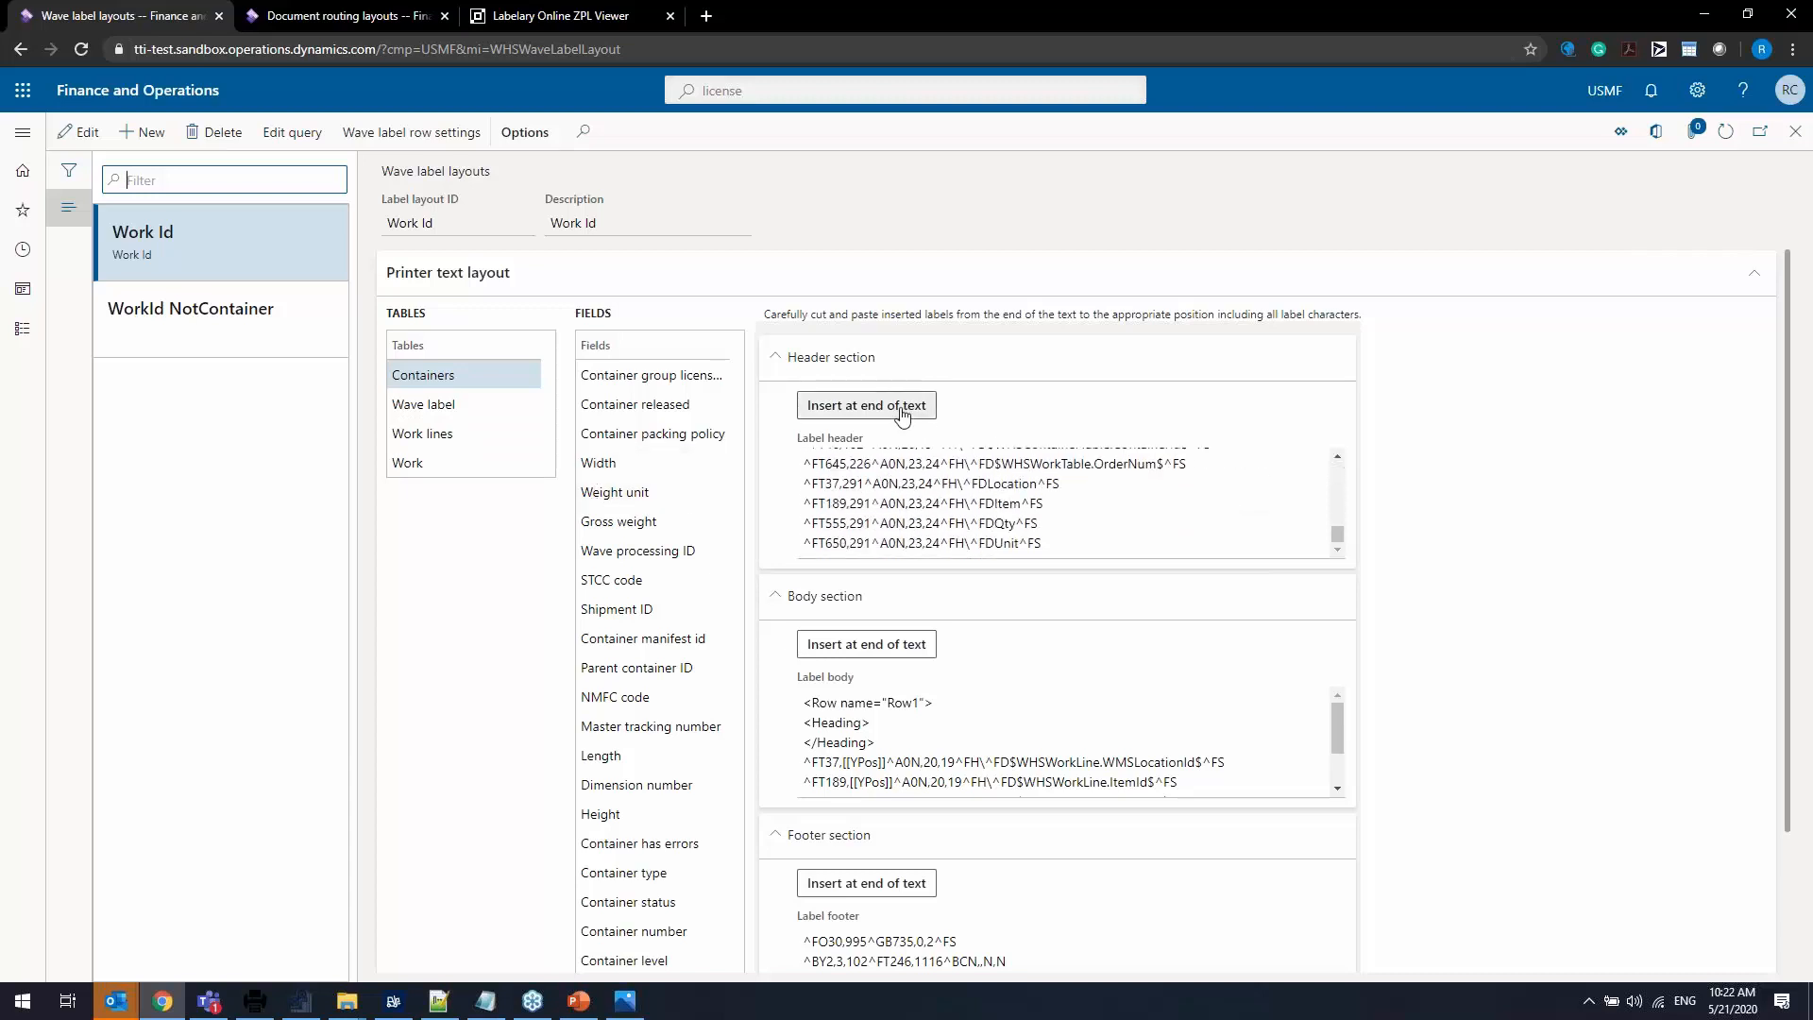
{"action": "scroll", "coordinate": [907, 472], "scroll_direction": "down", "scroll_amount": 2}
{"action": "scroll", "coordinate": [902, 529], "scroll_direction": "down", "scroll_amount": 2}
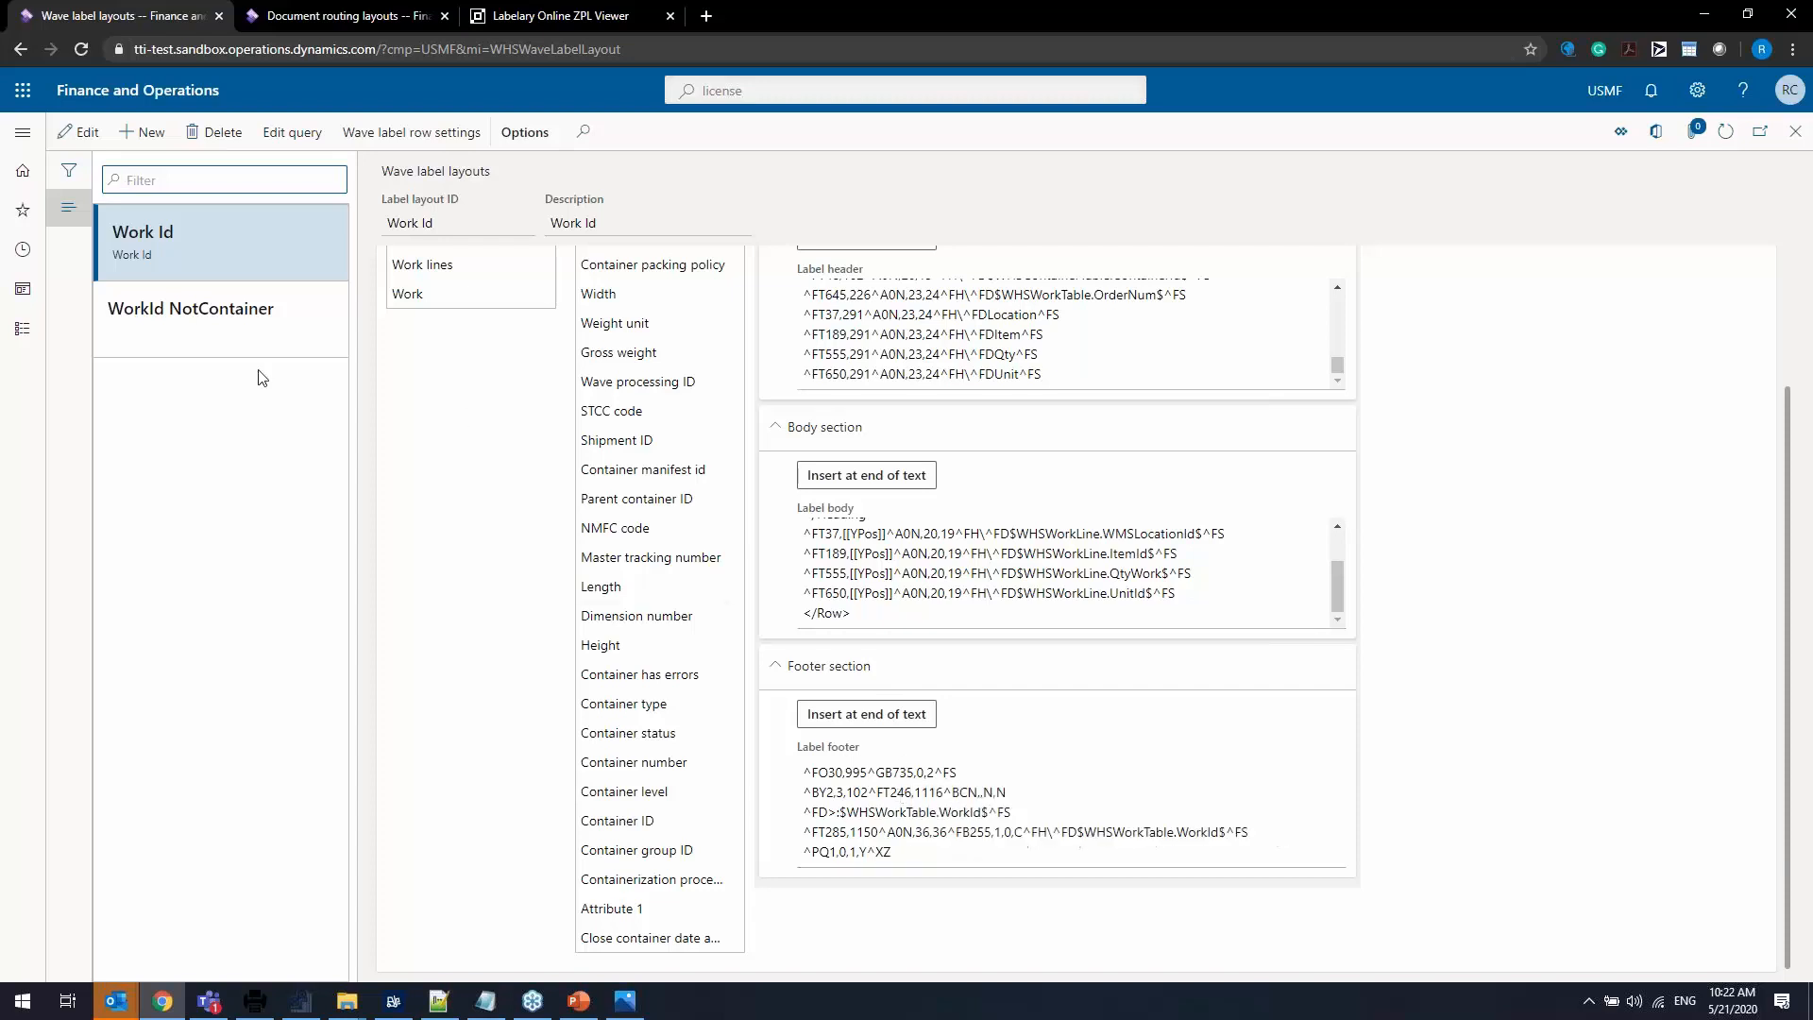
Open the WorkId NotContainer wave label layout and look over its tables, fields and label sections.
{"action": "left_click", "coordinate": [225, 293]}
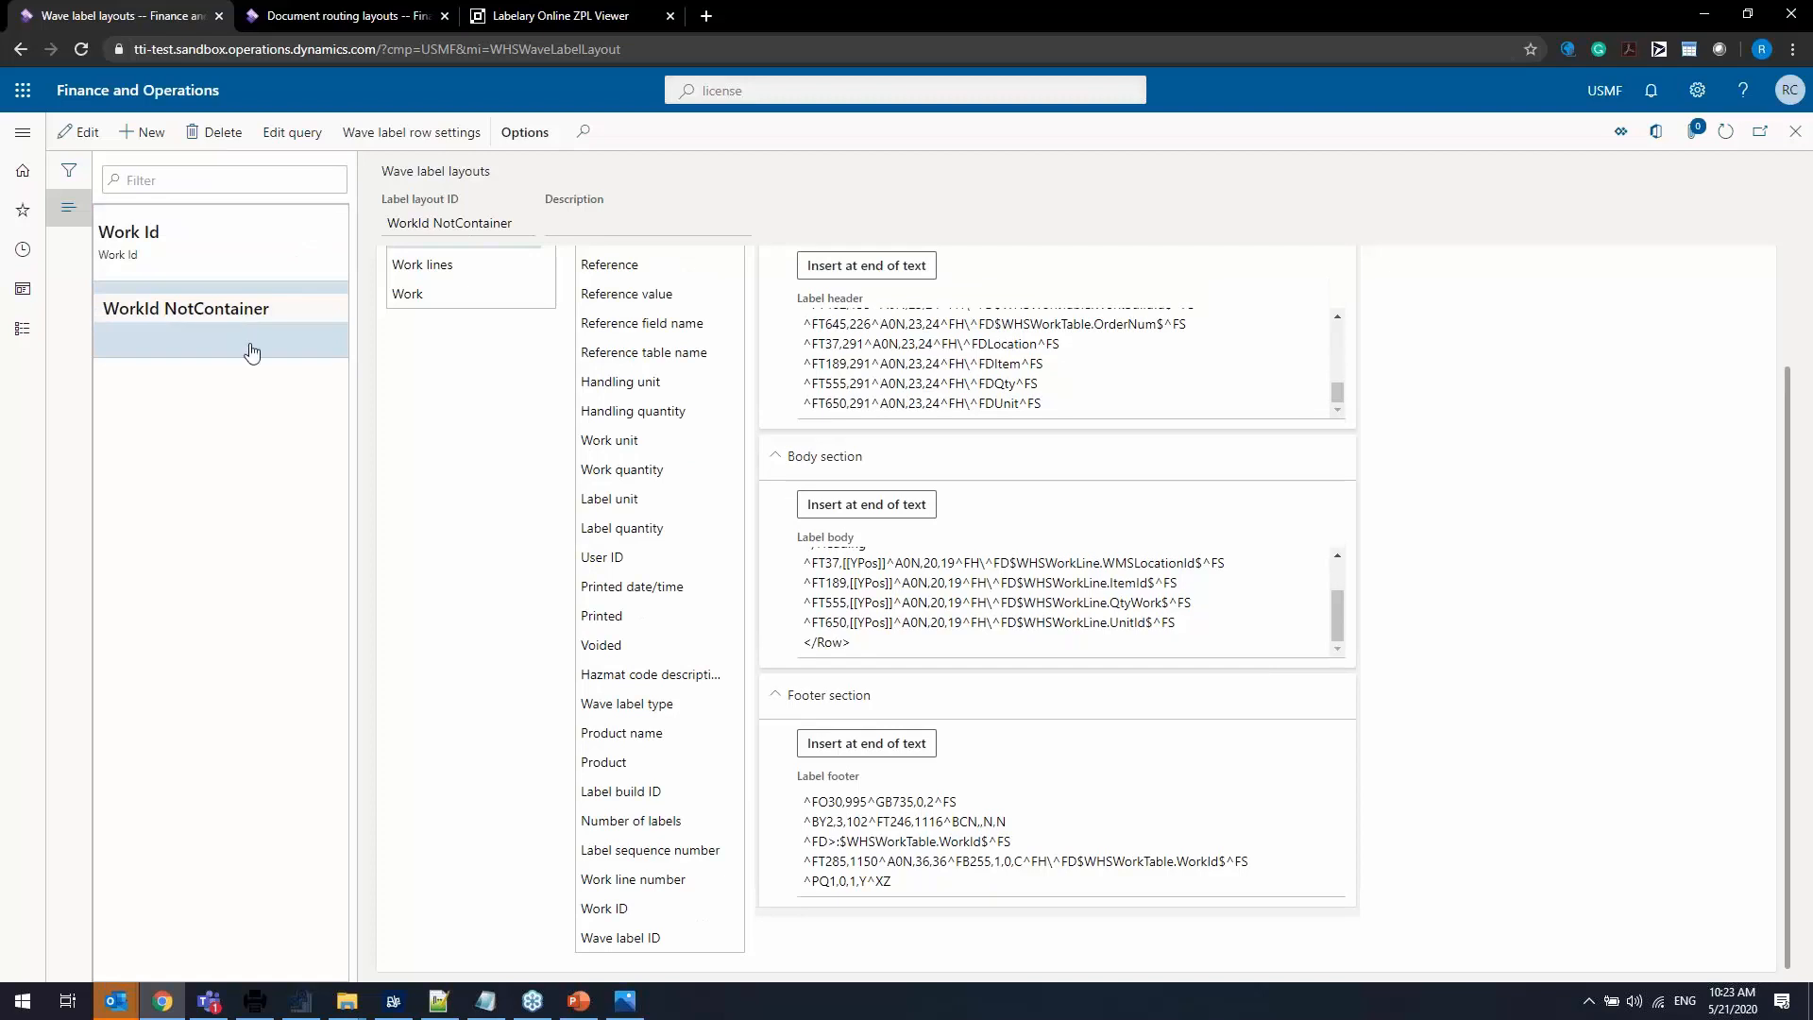
{"action": "scroll", "coordinate": [490, 538], "scroll_direction": "up", "scroll_amount": 1}
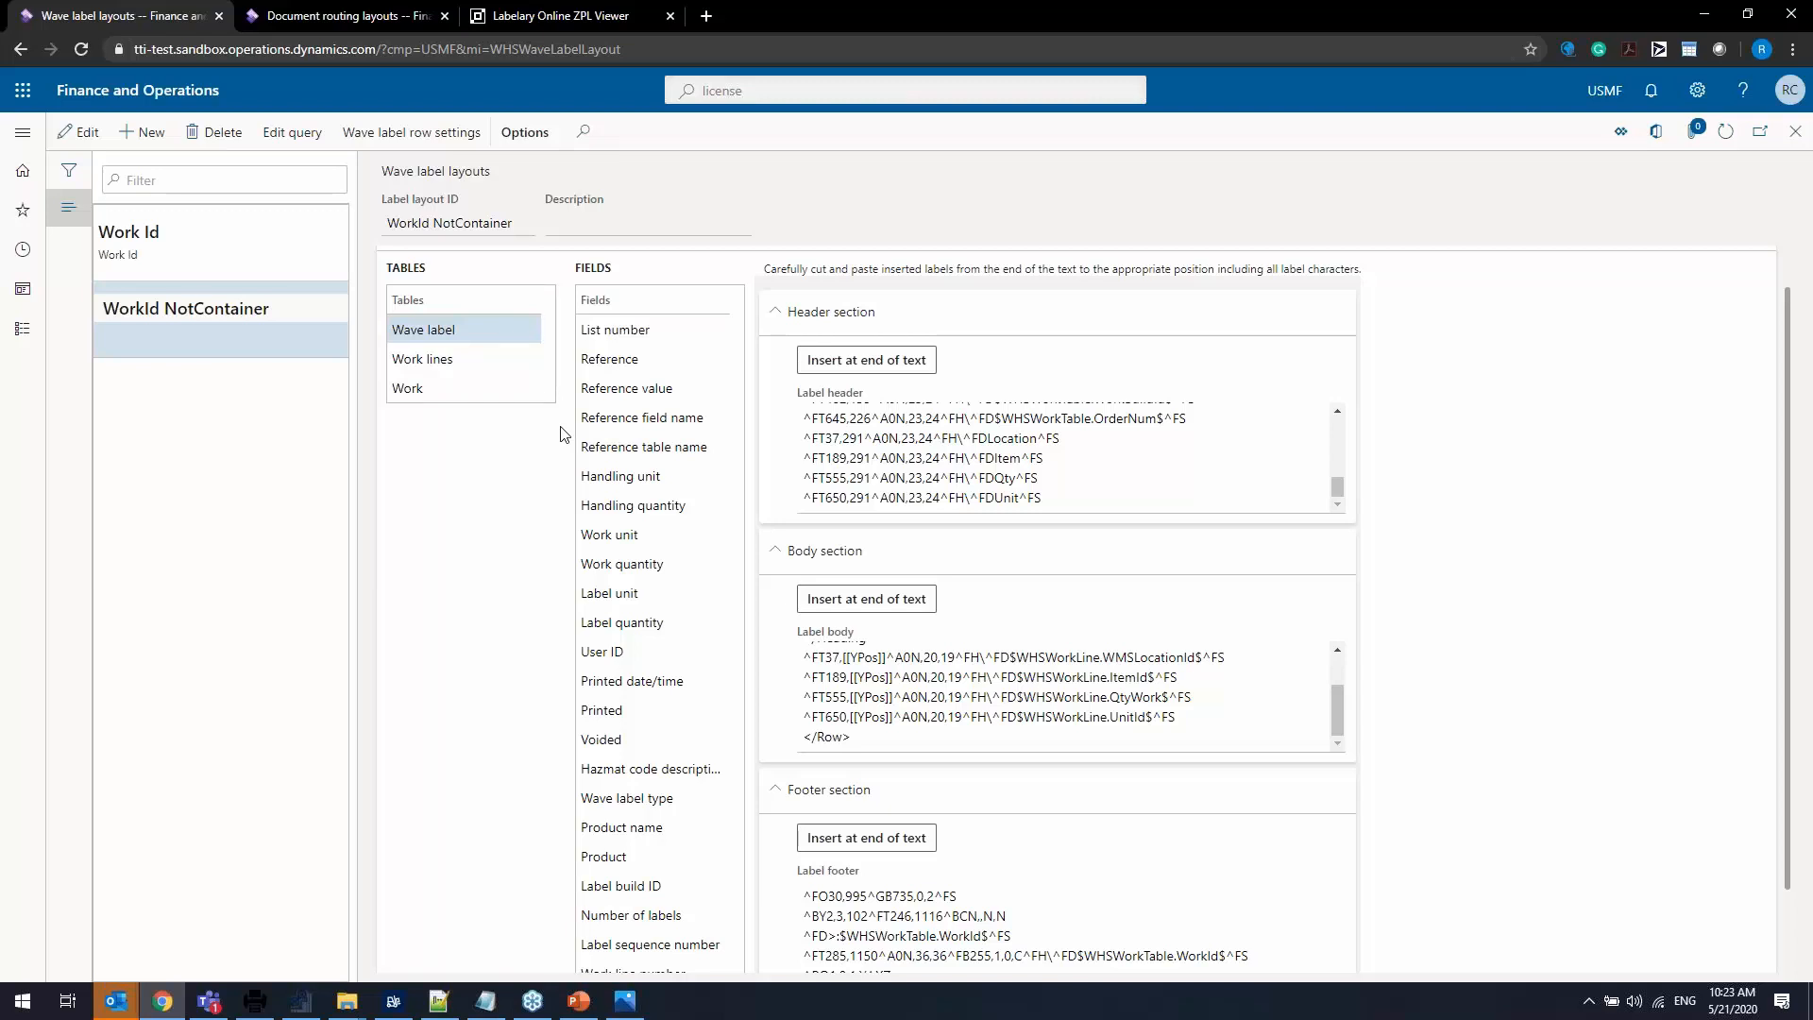
{"action": "scroll", "coordinate": [904, 462], "scroll_direction": "down", "scroll_amount": 1}
{"action": "scroll", "coordinate": [904, 459], "scroll_direction": "up", "scroll_amount": 2}
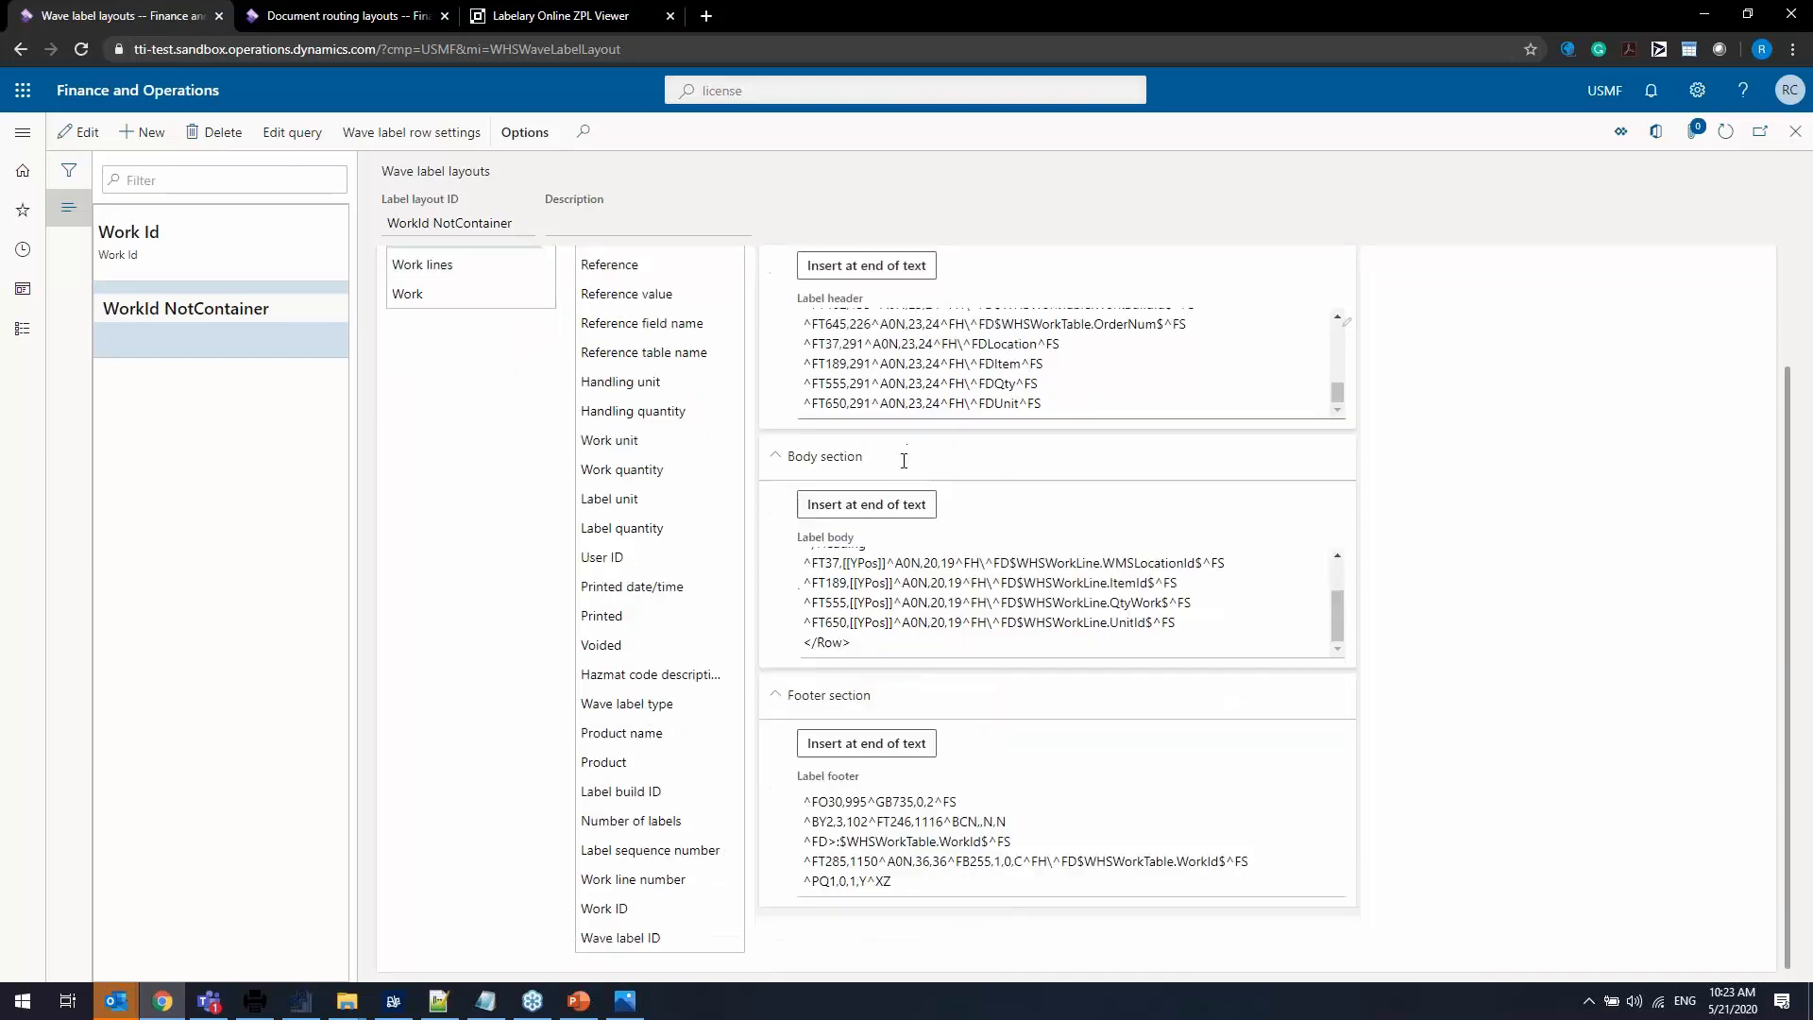
Copy the whole label header of WorkId NotContainer and replace the ZPL code in the Labelary viewer with it.
{"action": "left_click", "coordinate": [985, 483]}
{"action": "scroll", "coordinate": [989, 497], "scroll_direction": "up", "scroll_amount": 4}
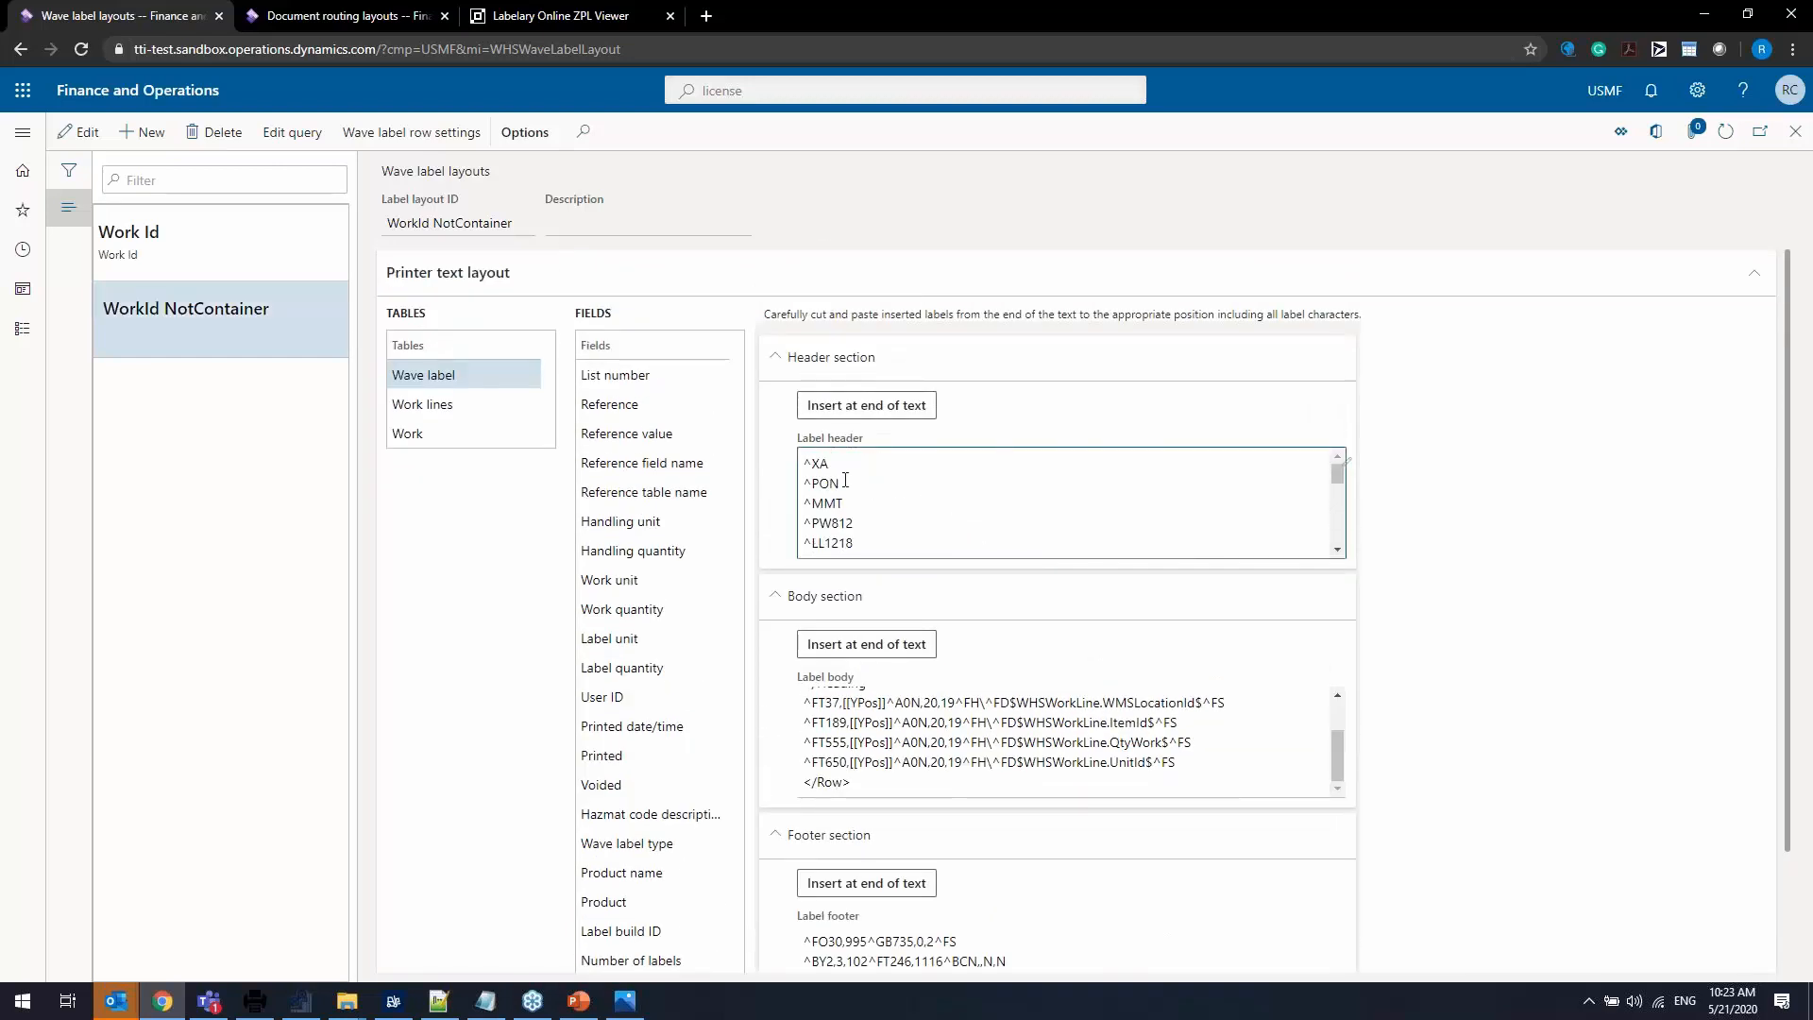
{"action": "left_click_drag", "start_coordinate": [805, 462], "coordinate": [1124, 607]}
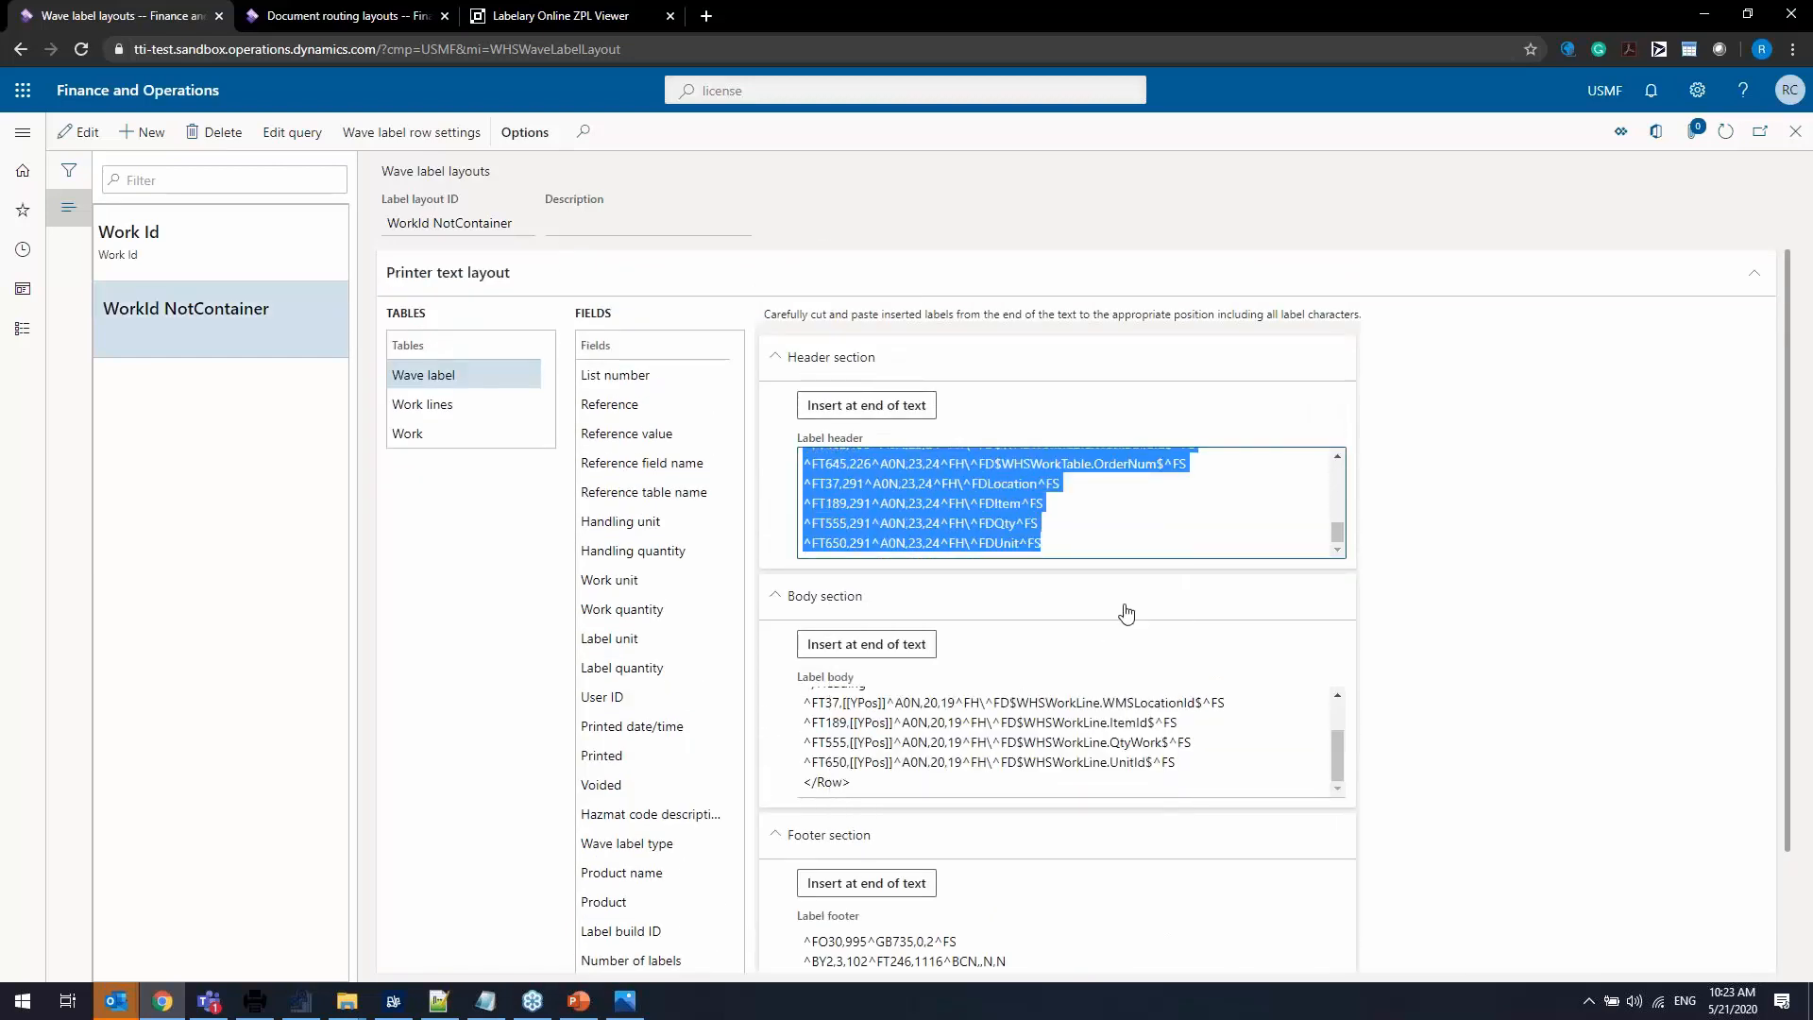
{"action": "left_click", "coordinate": [557, 27]}
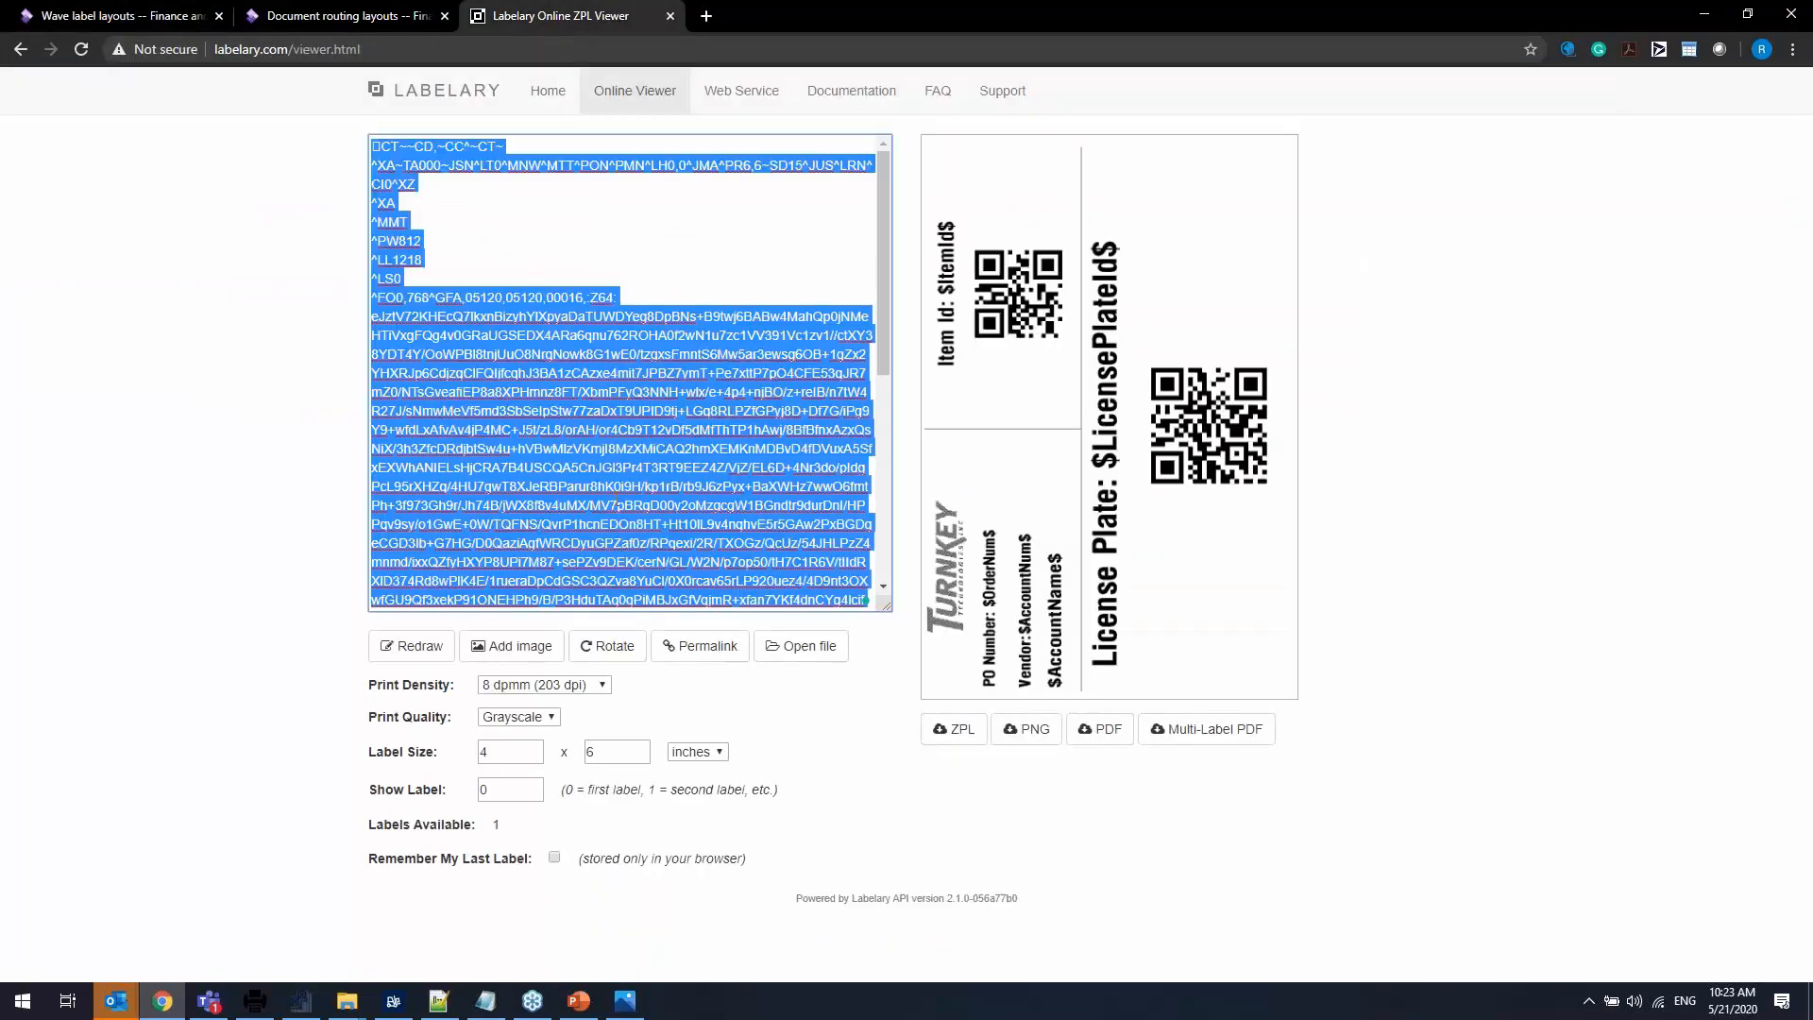
{"action": "scroll", "coordinate": [576, 527], "scroll_direction": "down", "scroll_amount": 5}
{"action": "type", "text": "^XA ^PON ^MMT ^PW812 ^LL1218 ^LS0 ^FO30,314^GB736,0,2^FS ^FO31,238^GB735,0,2^FS ^FT338,41^A0N,23,24^FH\\^FDCustomer ref:^FS ^FT338,72^A0N,23,24^FH\\^FDCarrier:^FS ^FT338,102^A0N,23,24^FH\\^FDService:^FS ^FT44,196^A0N,23,24^FH\\^FDStore Name:^FS ^FT338,135^A0N,23,24^FH\\^FDWork Create:^FS ^FT44,226^A0N,23,24^FH\\^FDStore #:^FS ^FT645,72^A0N,23,24^FH\\^FDCarton size^FS ^FT482,135^A0N,23,24^FH\\^FD$WHSWorkTable.WorkBuildId$^FS ^FT645,226^A0N,23,24^FH\\^FD$WHSWorkTable.OrderNum$^FS ^FT37,291^A0N,23,24^FH\\^FDLocation^FS ^FT189,291^A0N,23,24^FH\\^FDItem^FS ^FT555,291^A0N,23,24^FH\\^FDQty^FS ^FT650,291^A0N,23,24^FH\\^FDUnit^FS"}
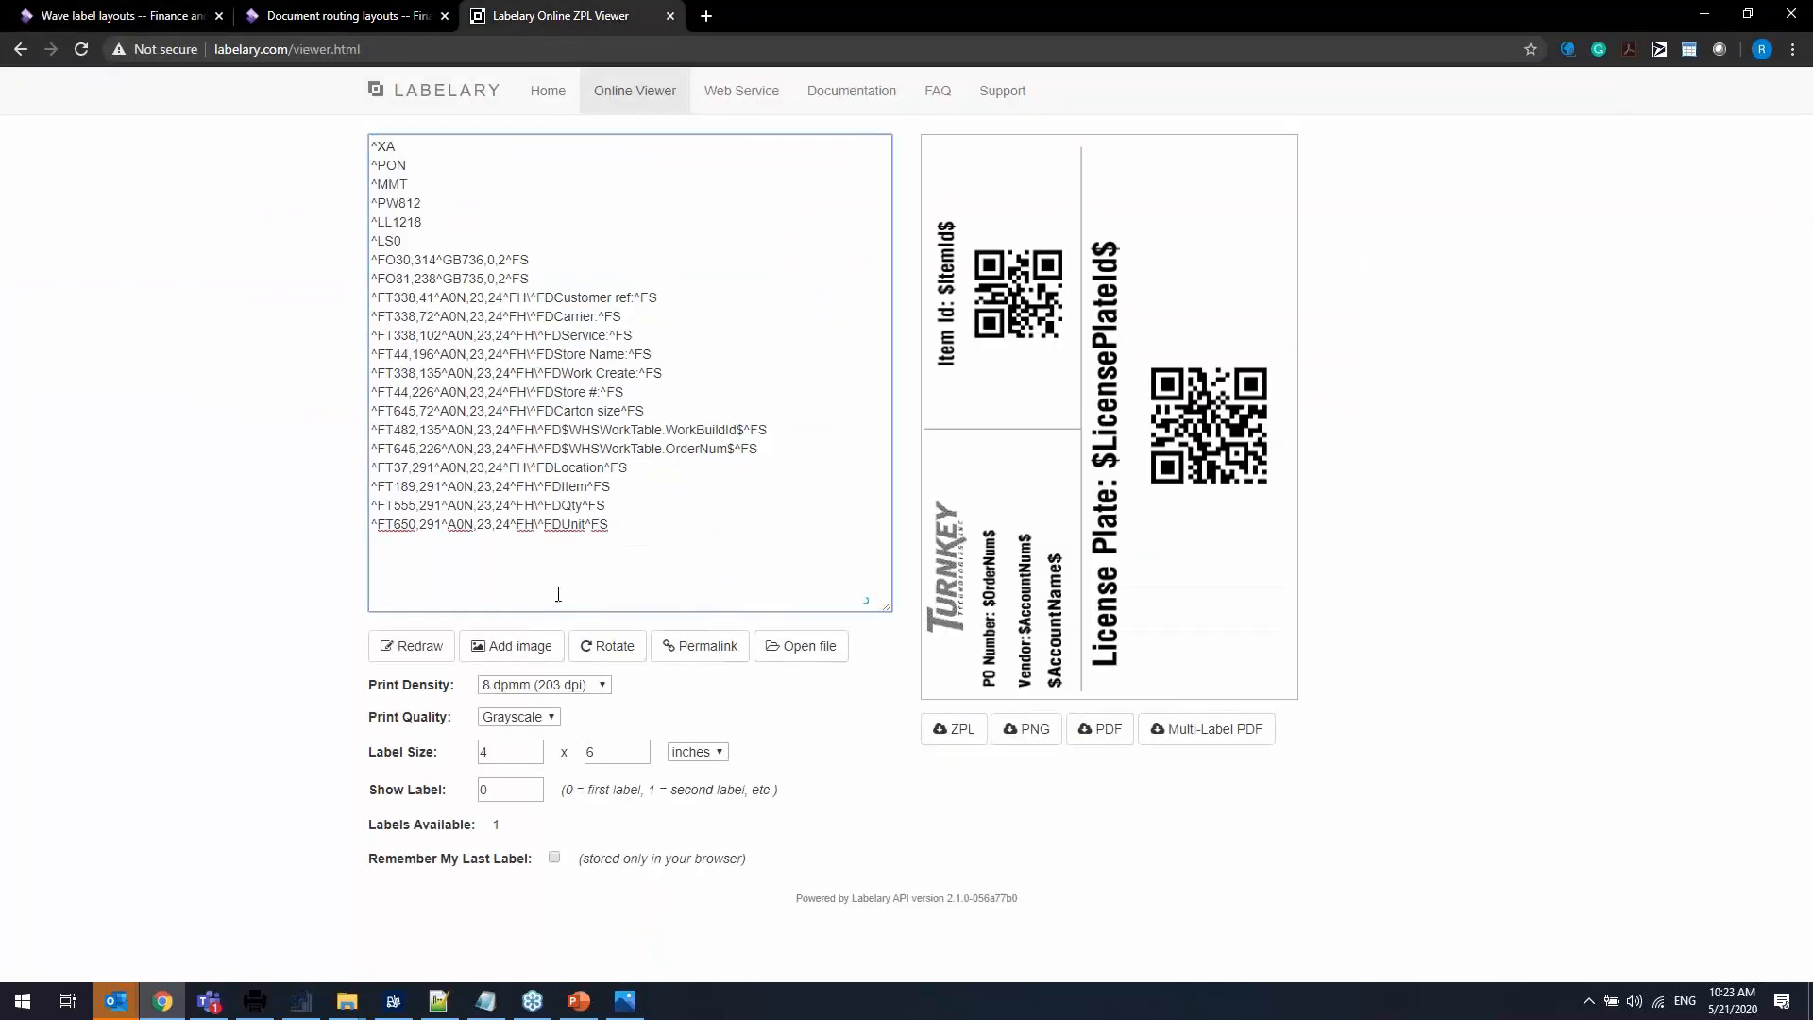
{"action": "key", "text": "alt+Tab"}
{"action": "scroll", "coordinate": [998, 567], "scroll_direction": "down", "scroll_amount": 3}
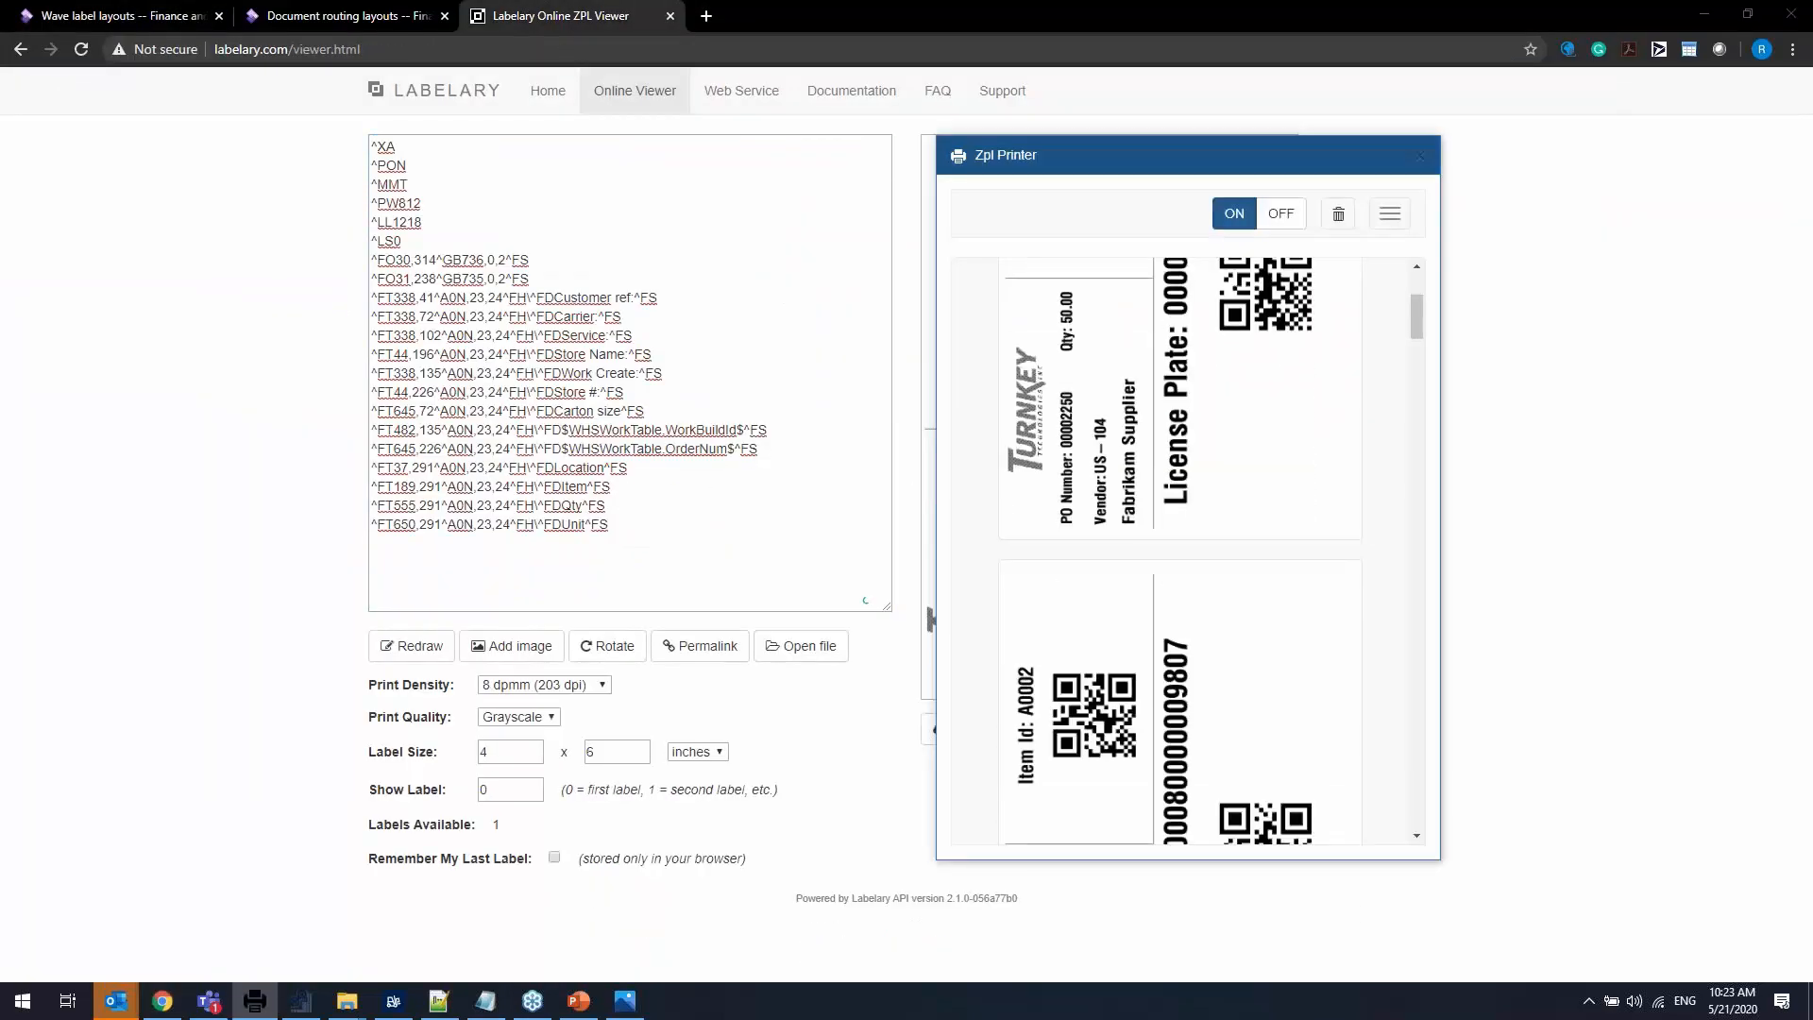
{"action": "key", "text": "alt+Tab"}
{"action": "left_click", "coordinate": [321, 29]}
{"action": "scroll", "coordinate": [806, 566], "scroll_direction": "down", "scroll_amount": 10}
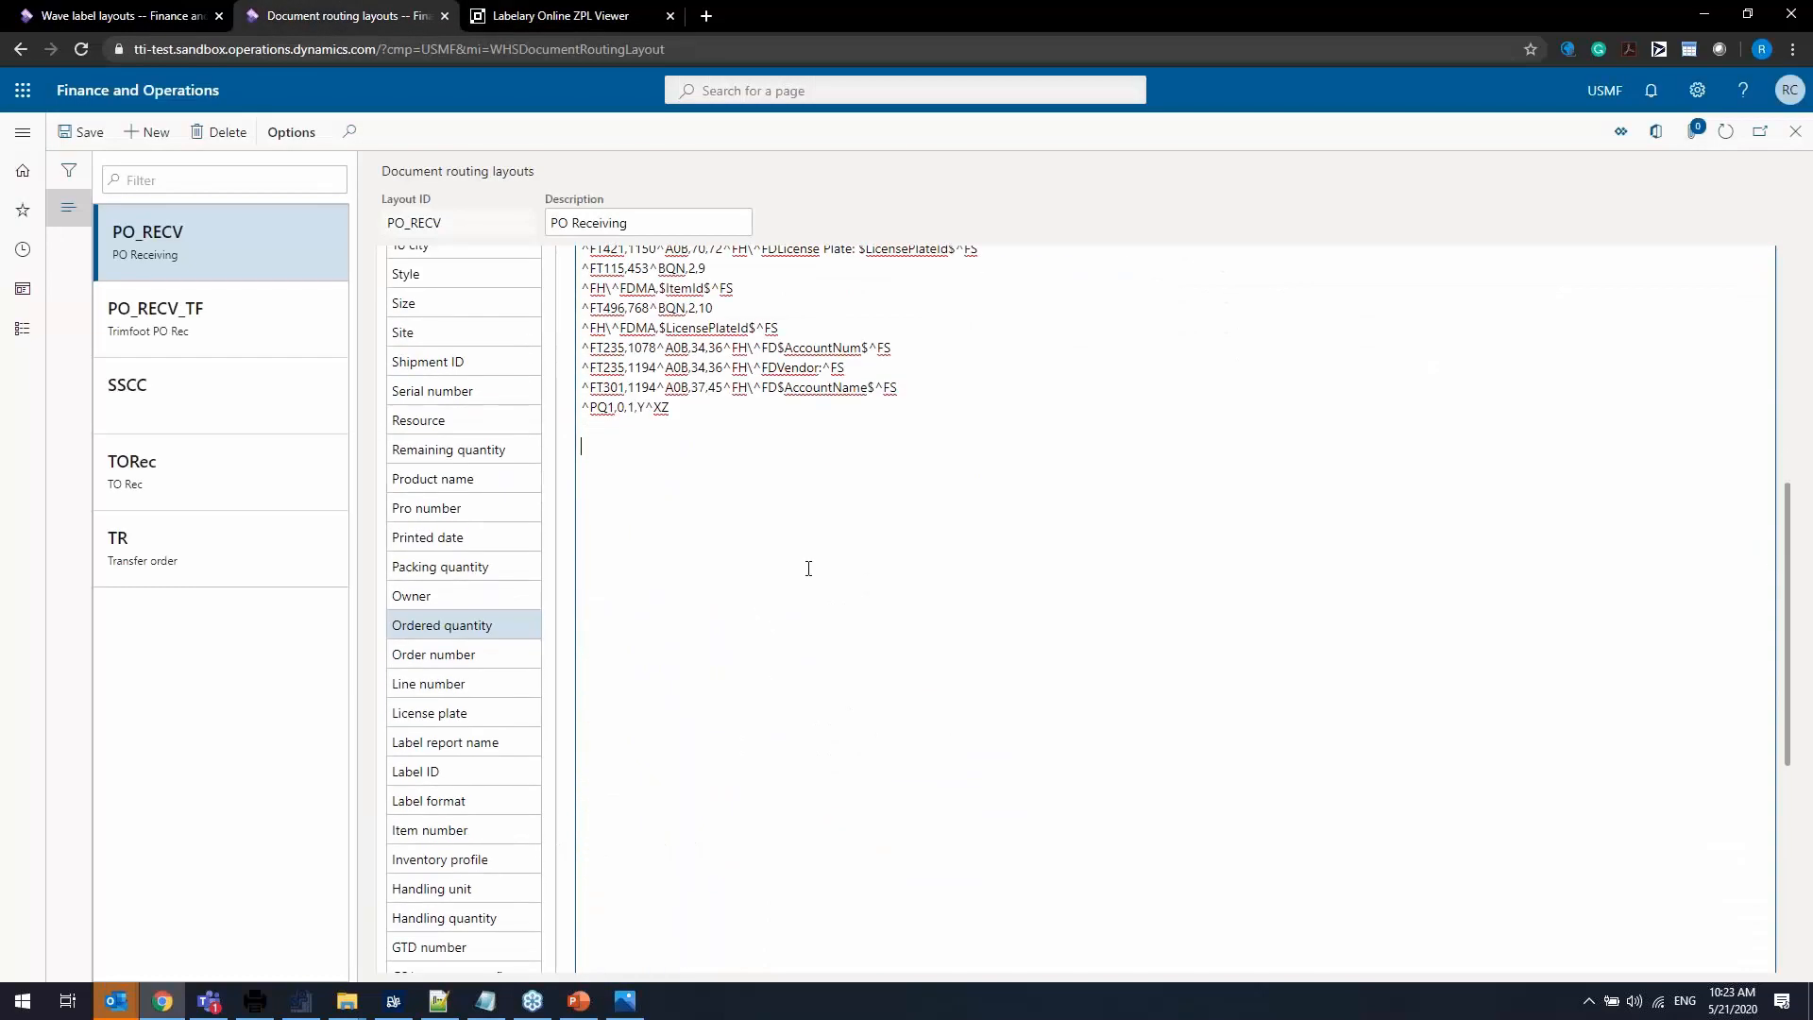
Copy the label body of WorkId NotContainer and append it below the header code in the Labelary viewer.
{"action": "left_click", "coordinate": [179, 16]}
{"action": "scroll", "coordinate": [861, 626], "scroll_direction": "down", "scroll_amount": 3}
{"action": "left_click", "coordinate": [862, 625]}
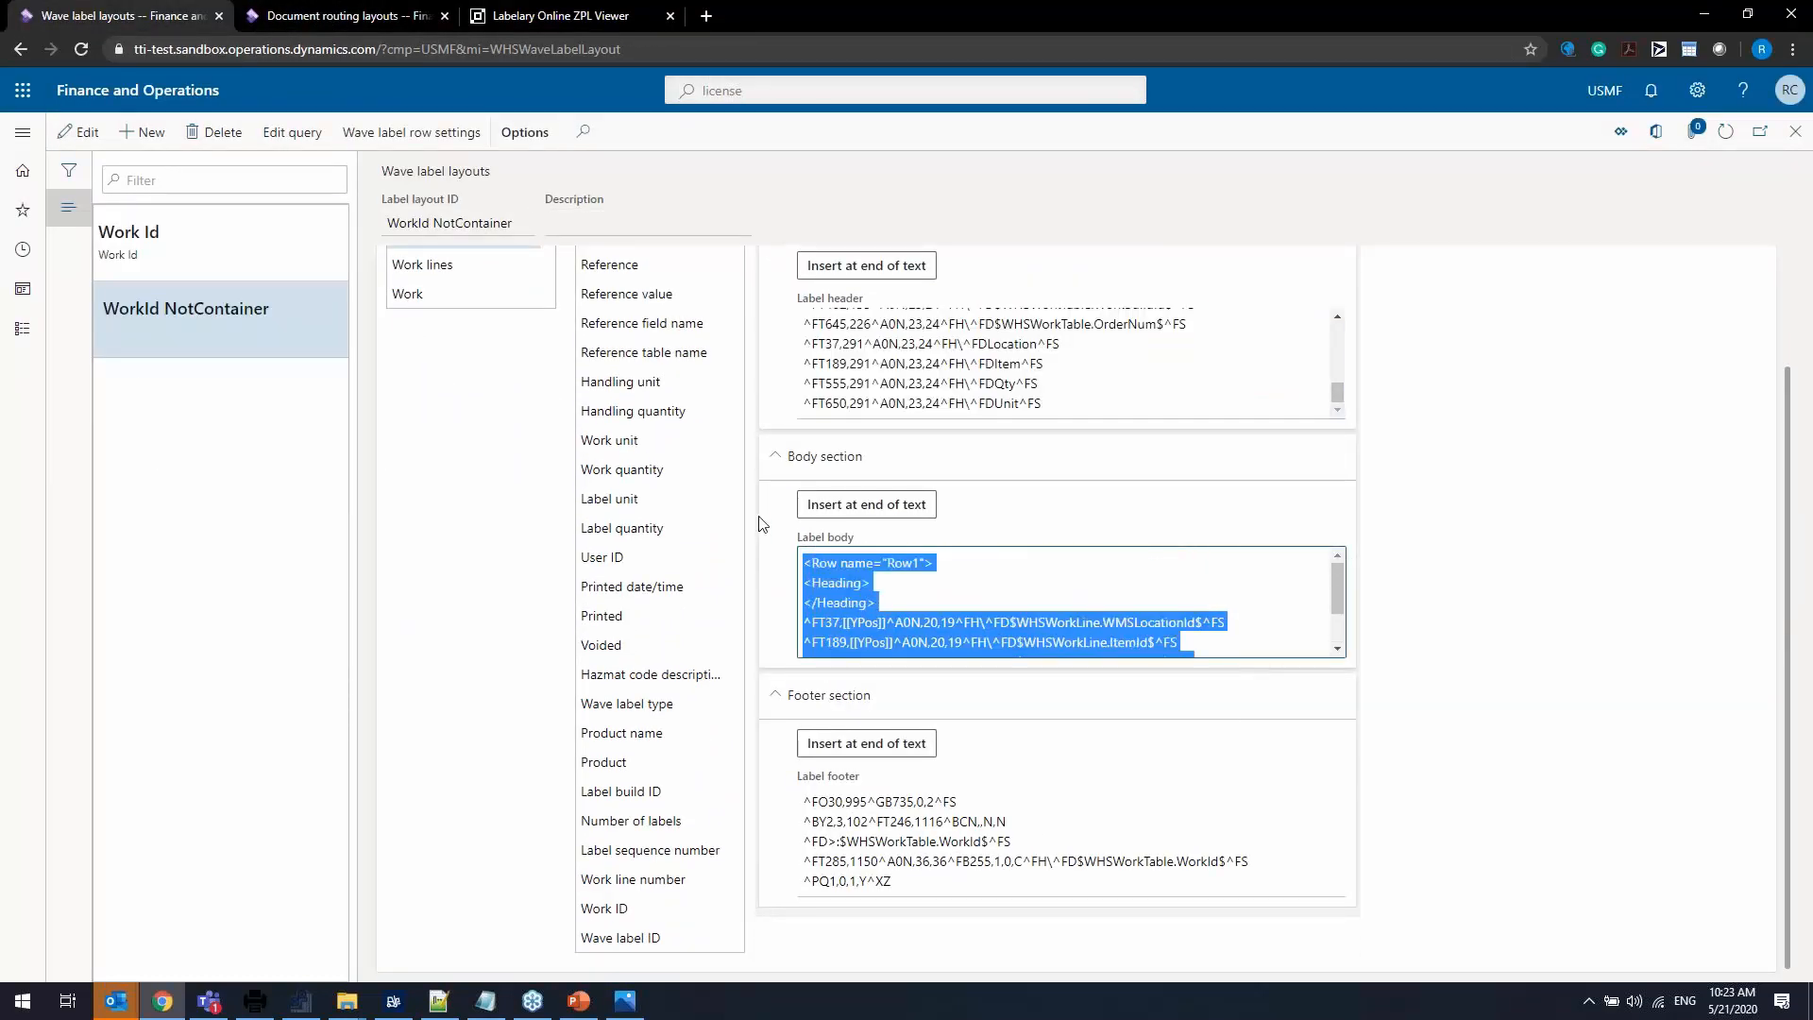
{"action": "left_click", "coordinate": [561, 16]}
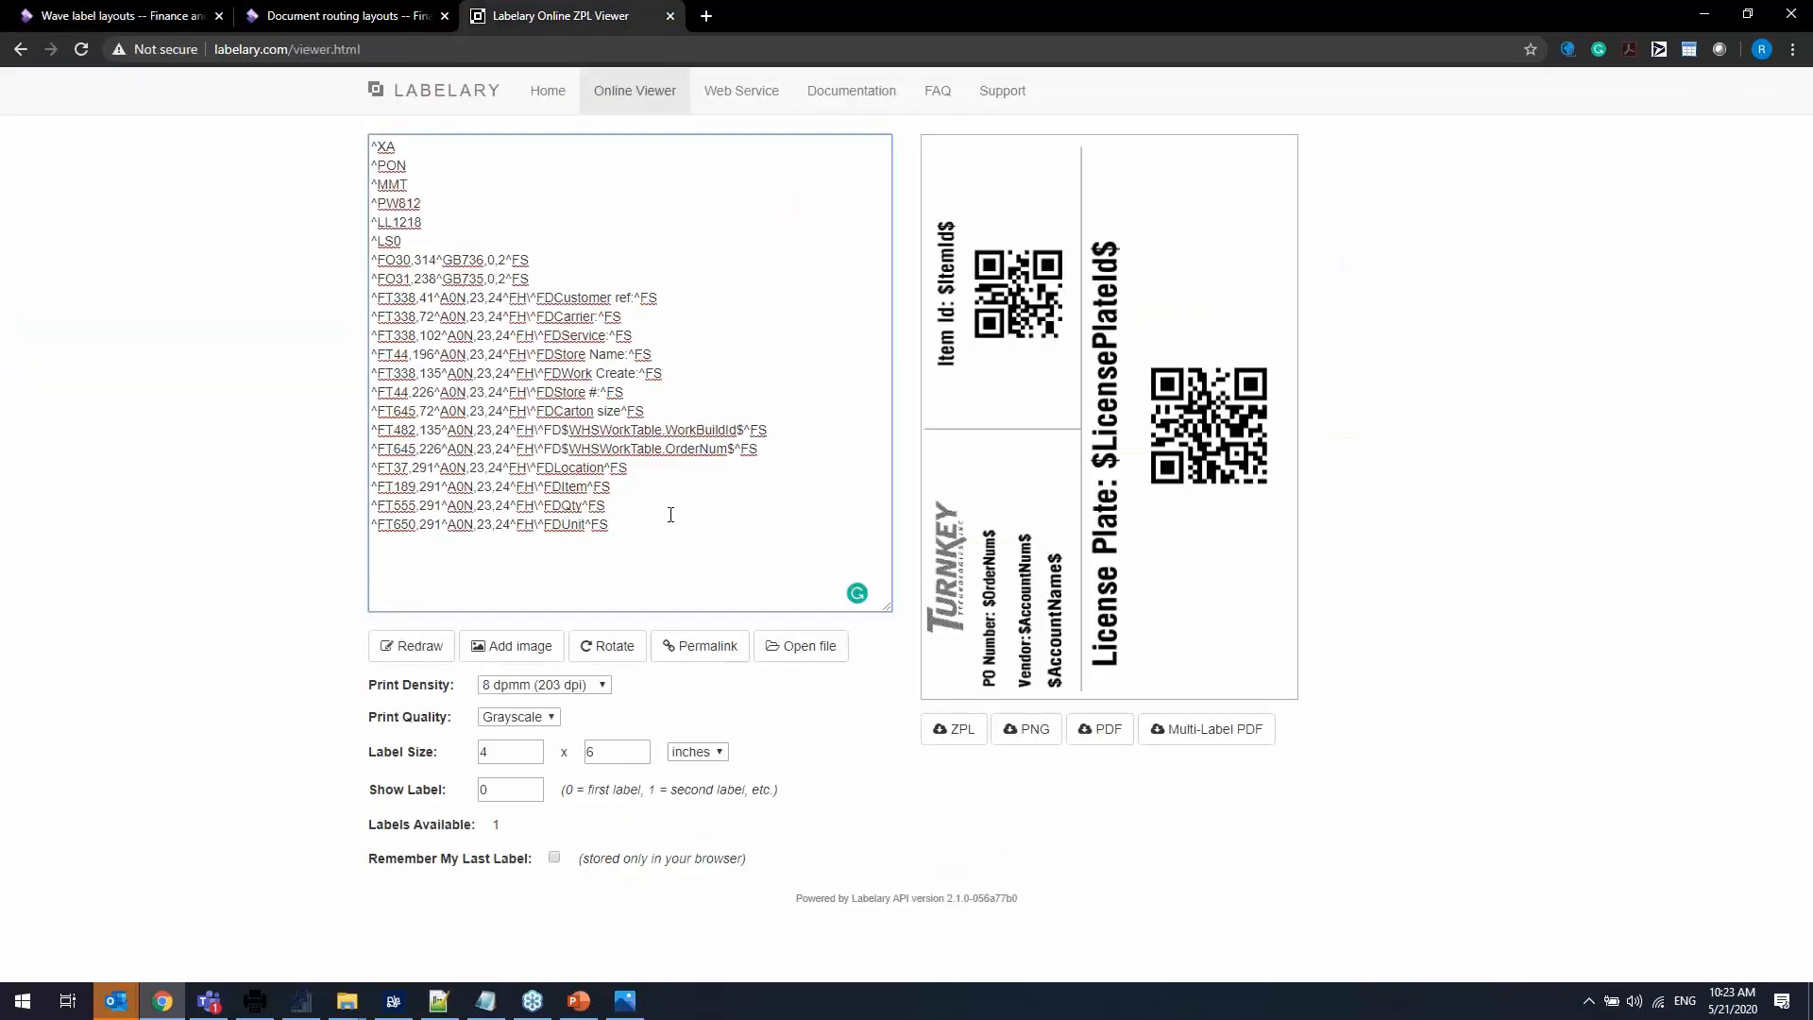
{"action": "key", "text": "ctrl+v"}
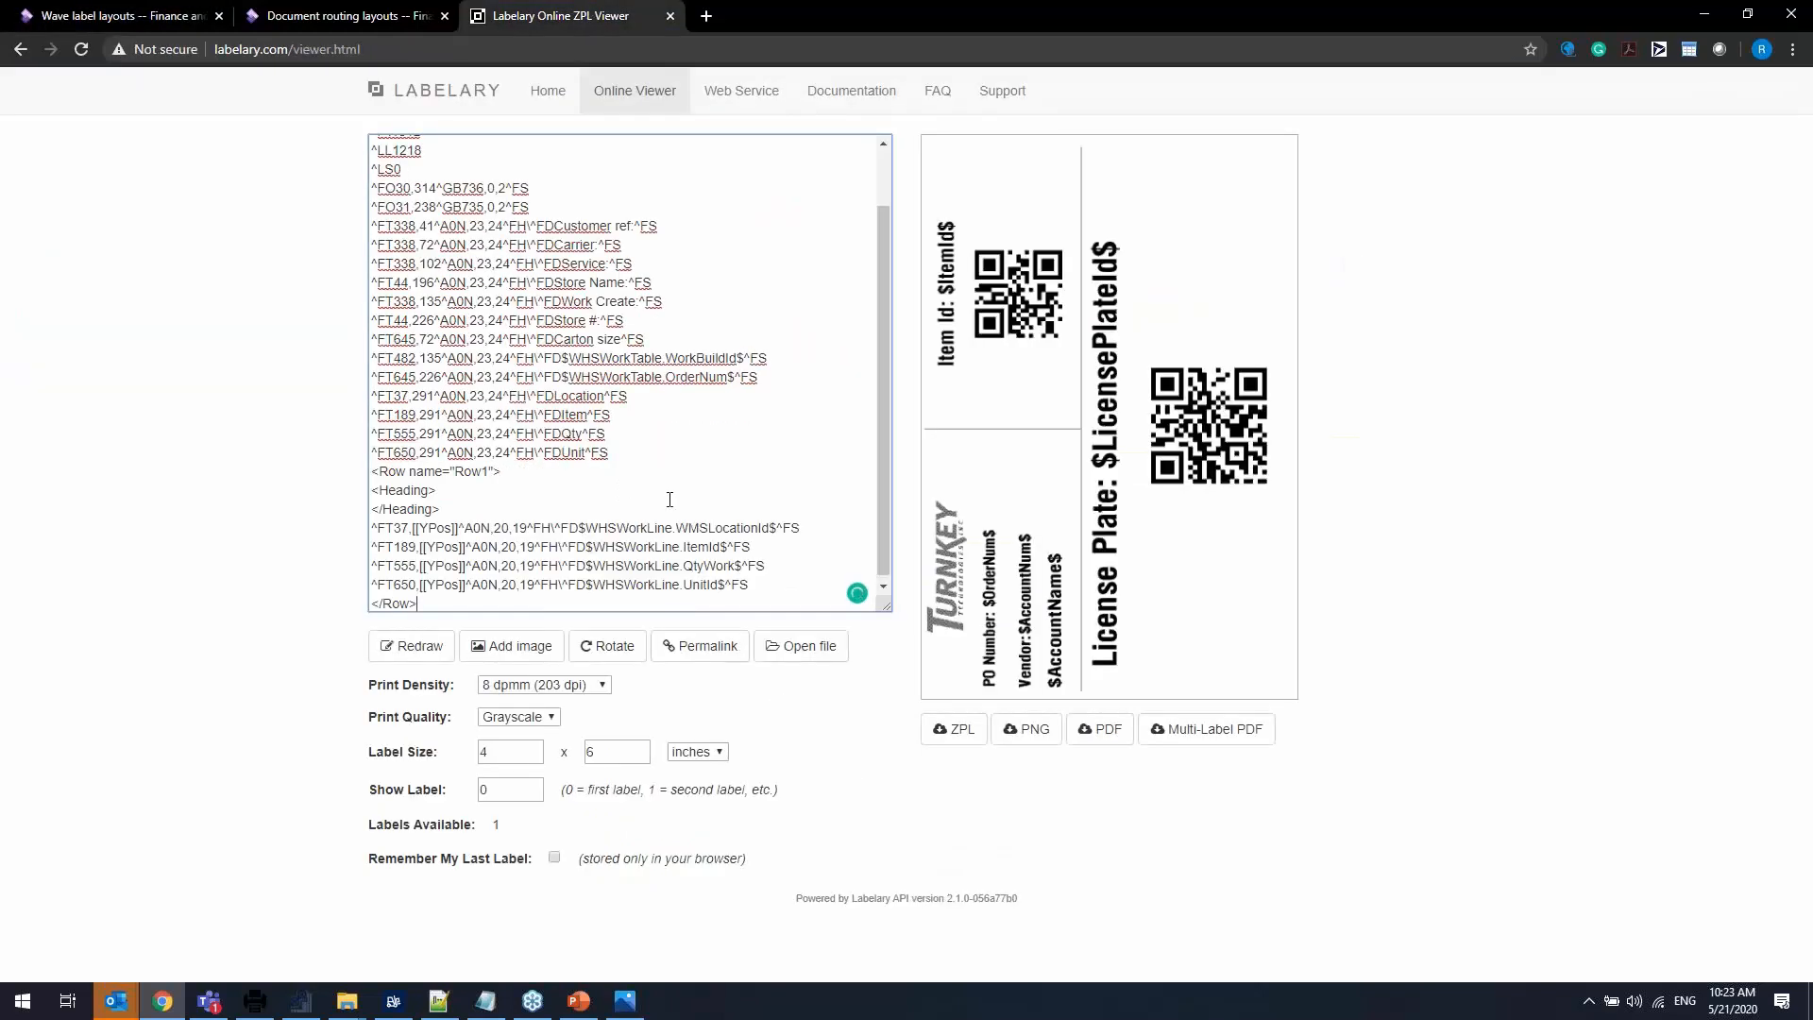
Append the WorkId NotContainer label footer below the body code in the Labelary viewer and redraw the label preview.
{"action": "left_click", "coordinate": [106, 16]}
{"action": "left_click", "coordinate": [910, 818]}
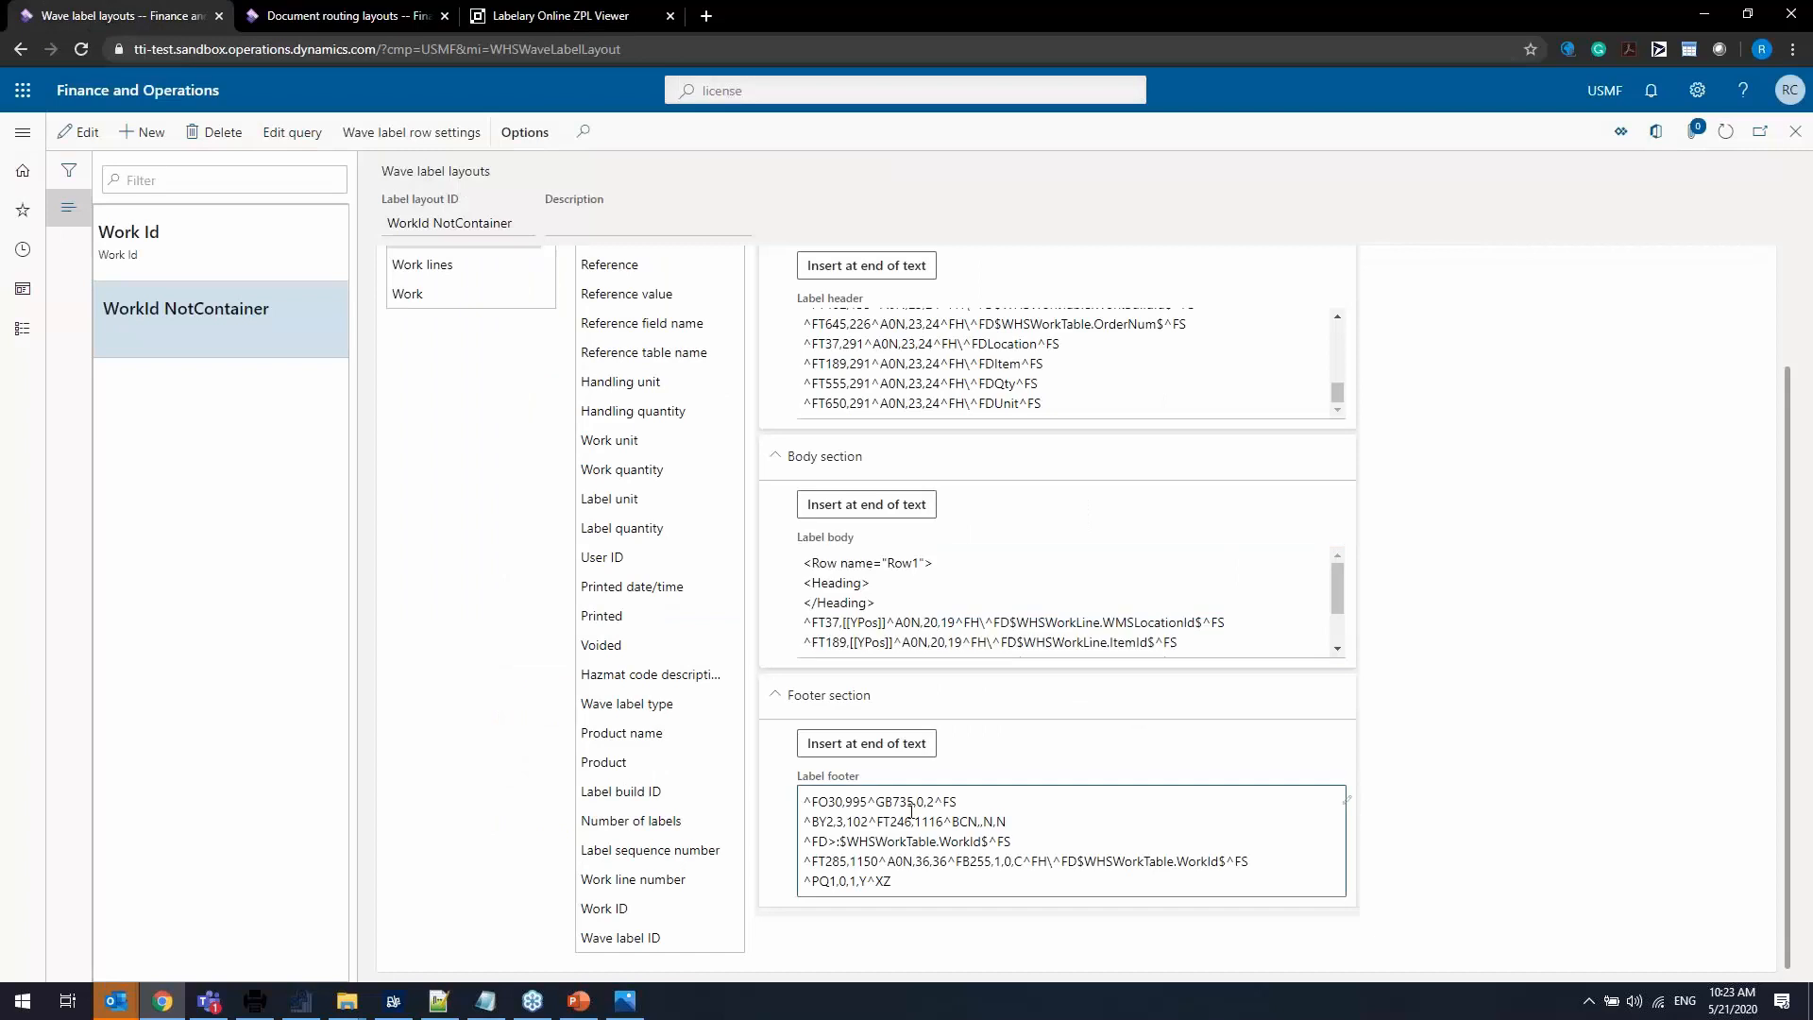
{"action": "left_click_drag", "start_coordinate": [903, 893], "coordinate": [715, 723]}
{"action": "key", "text": "ctrl+c"}
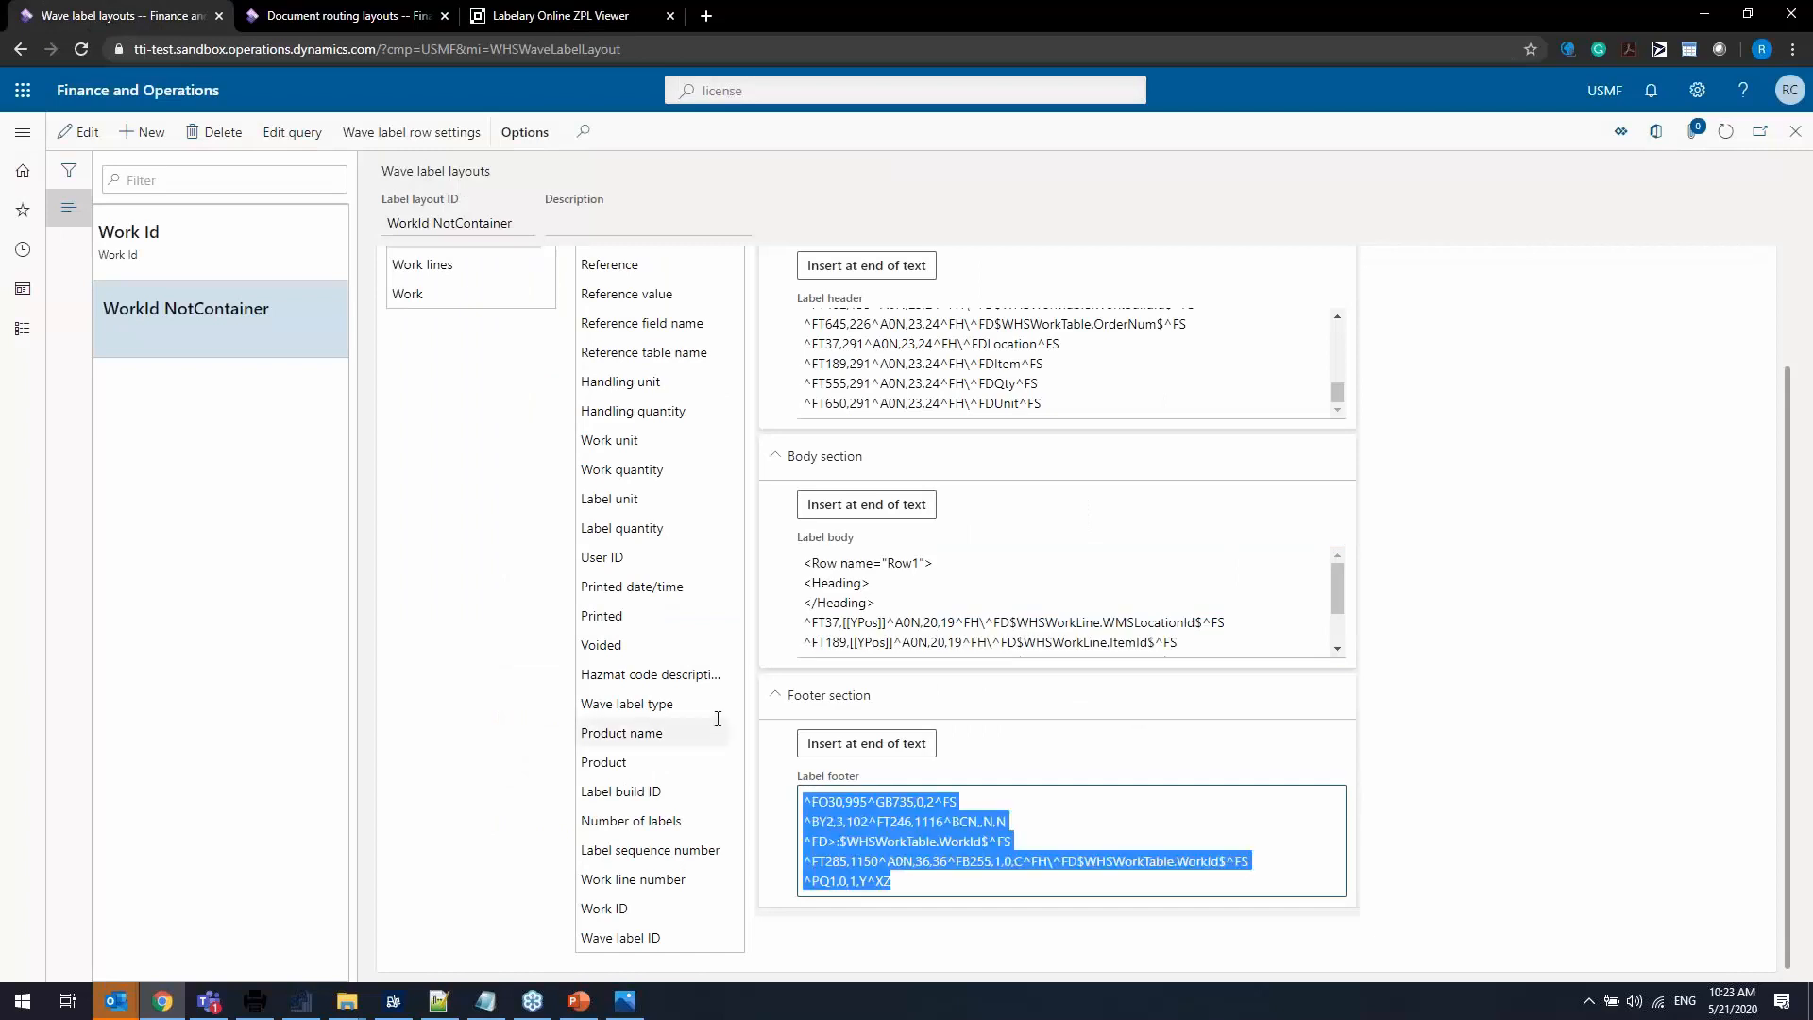
{"action": "left_click", "coordinate": [550, 17]}
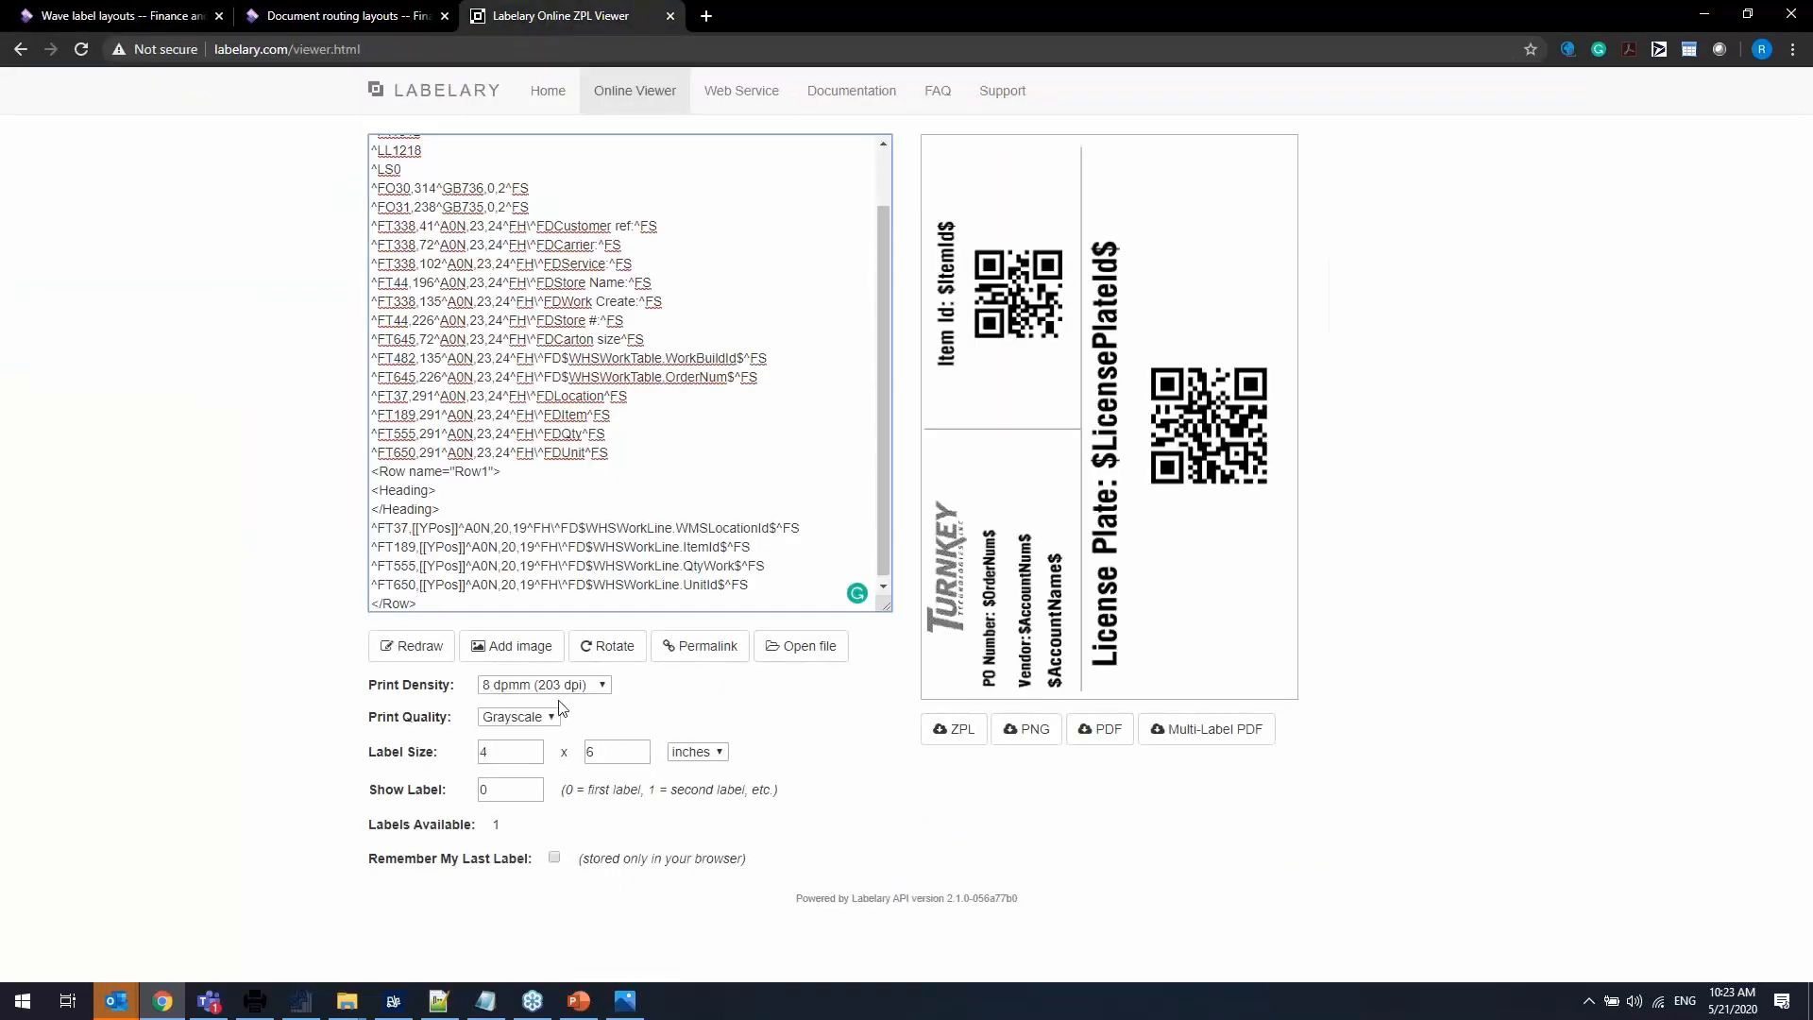
{"action": "key", "text": "Return"}
{"action": "key", "text": "ctrl+v"}
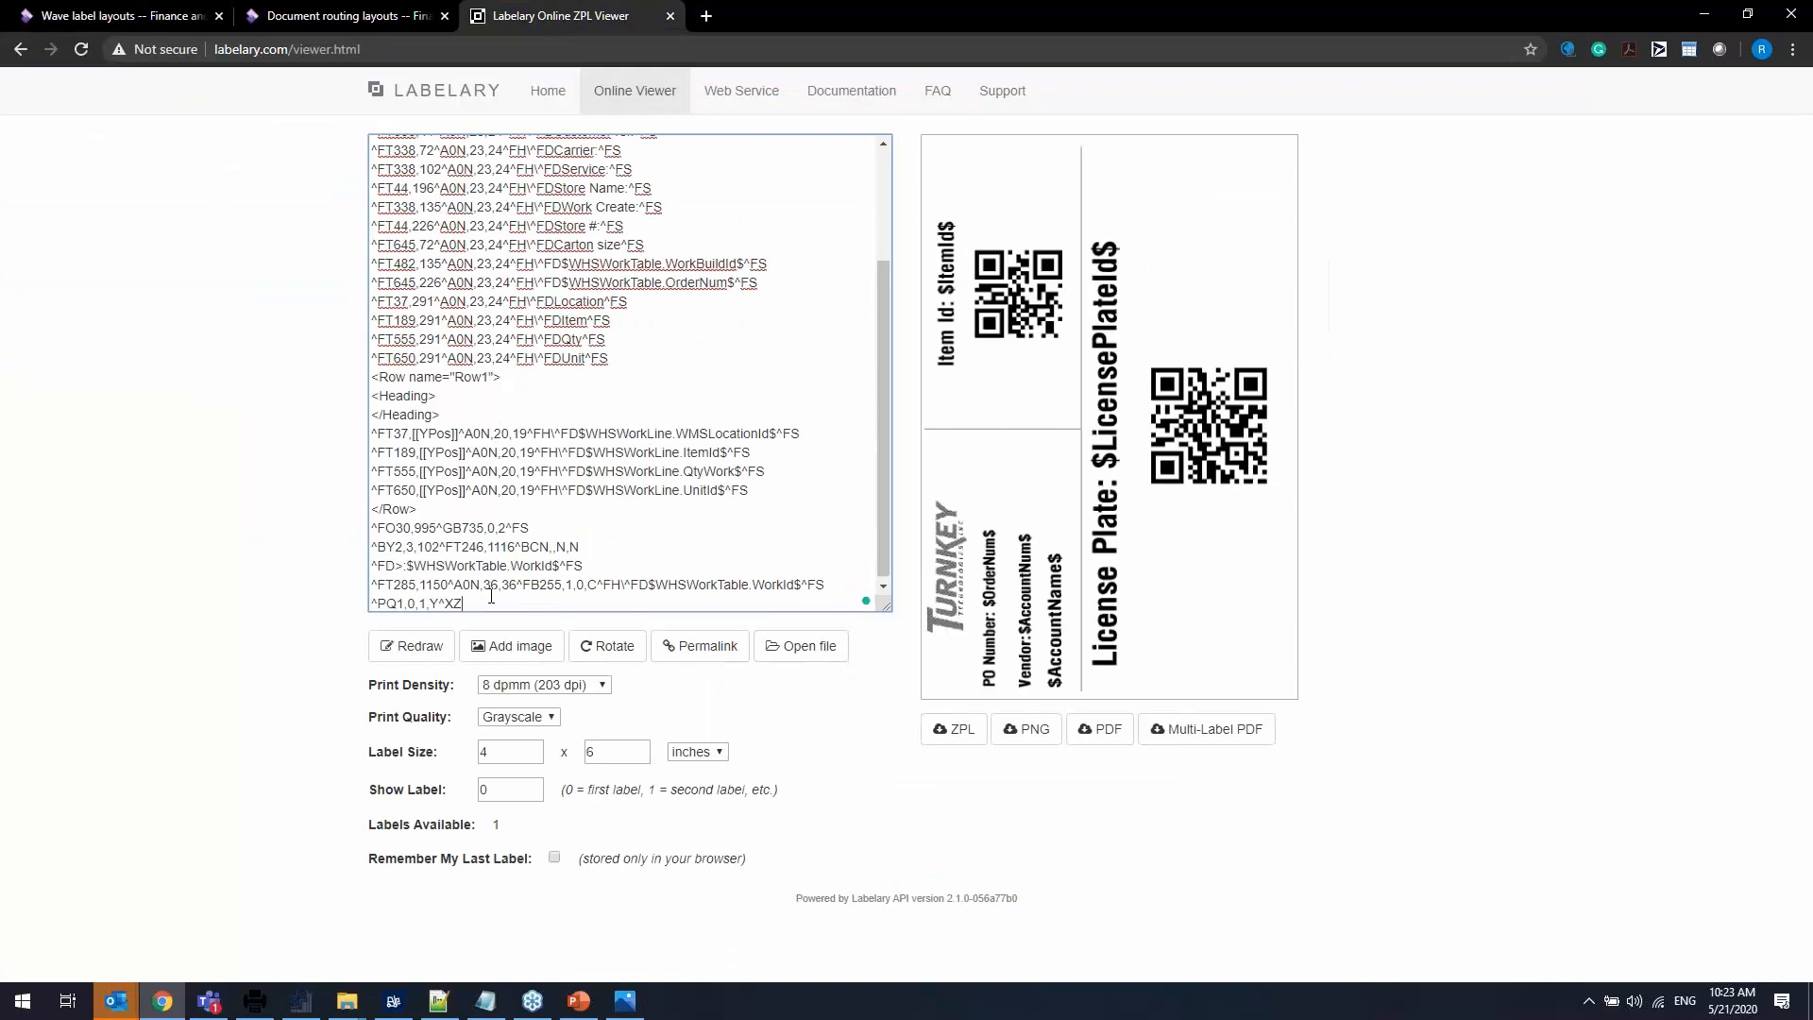
{"action": "left_click", "coordinate": [412, 646]}
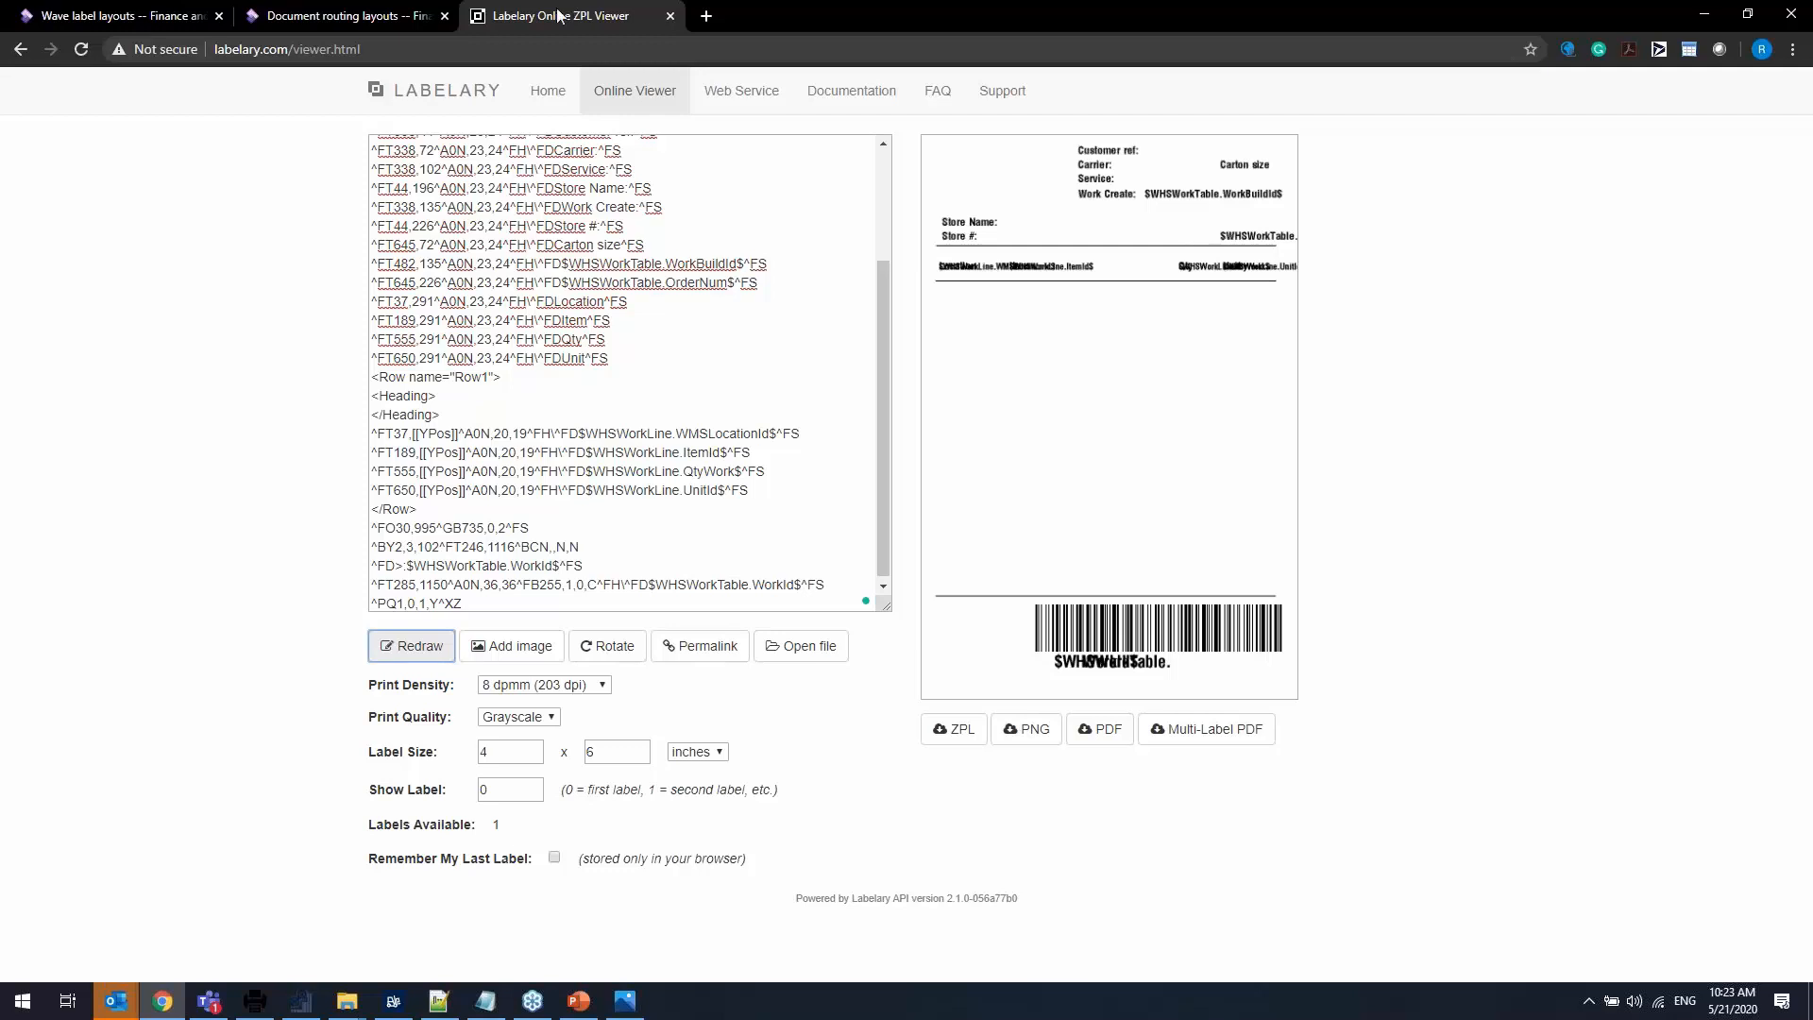
Go back to Finance and Operations, leave Wave label layouts, and open the Wave label templates page in the document routing setup.
{"action": "left_click", "coordinate": [123, 16]}
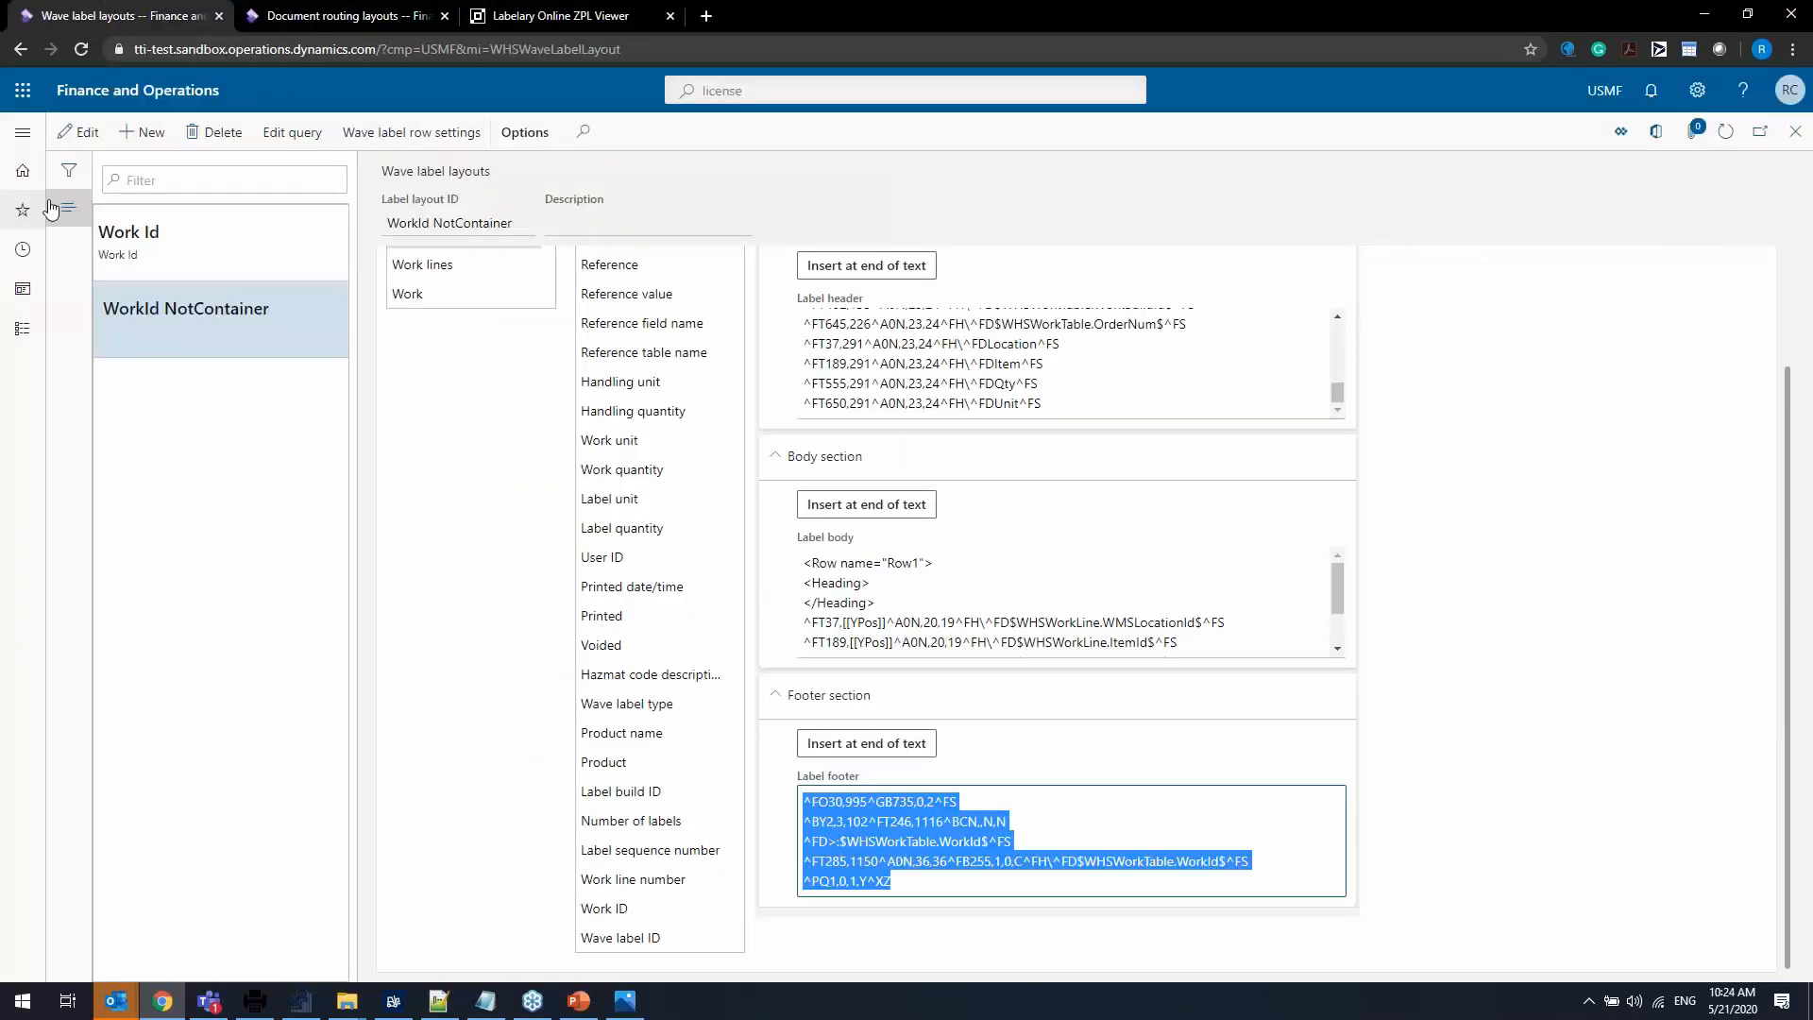
{"action": "left_click", "coordinate": [1793, 119]}
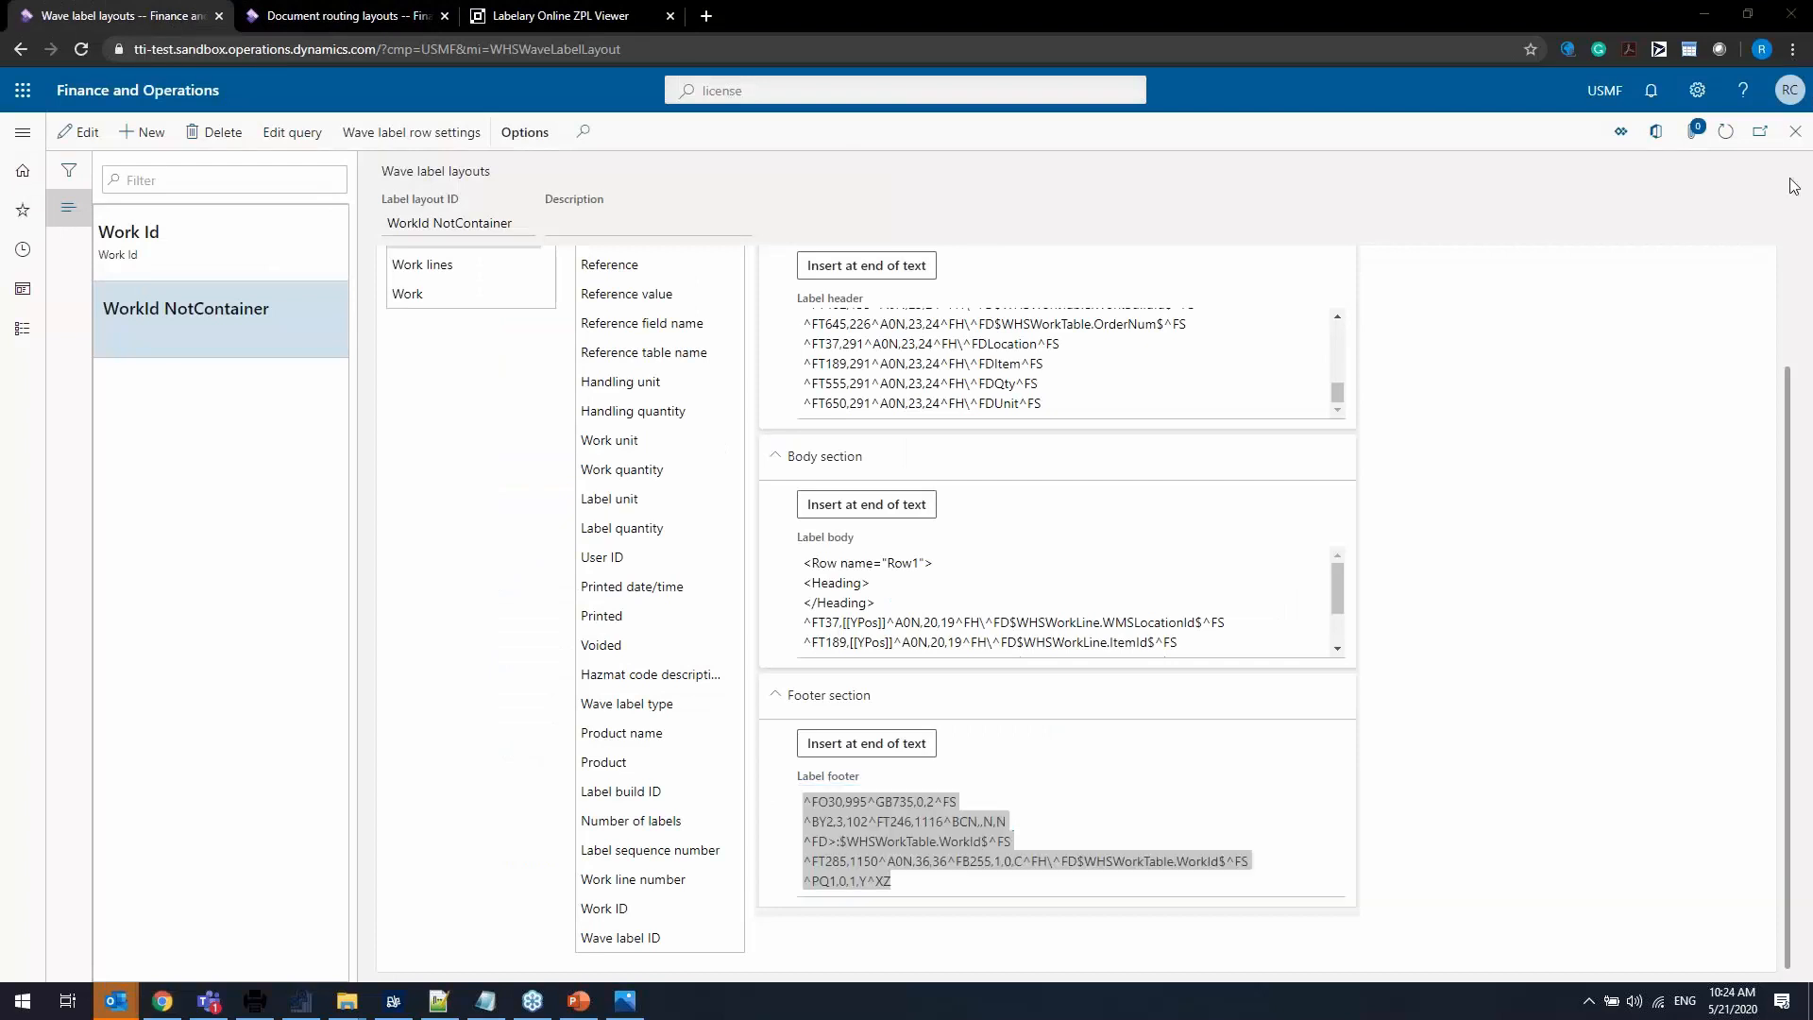
{"action": "left_click", "coordinate": [1792, 225]}
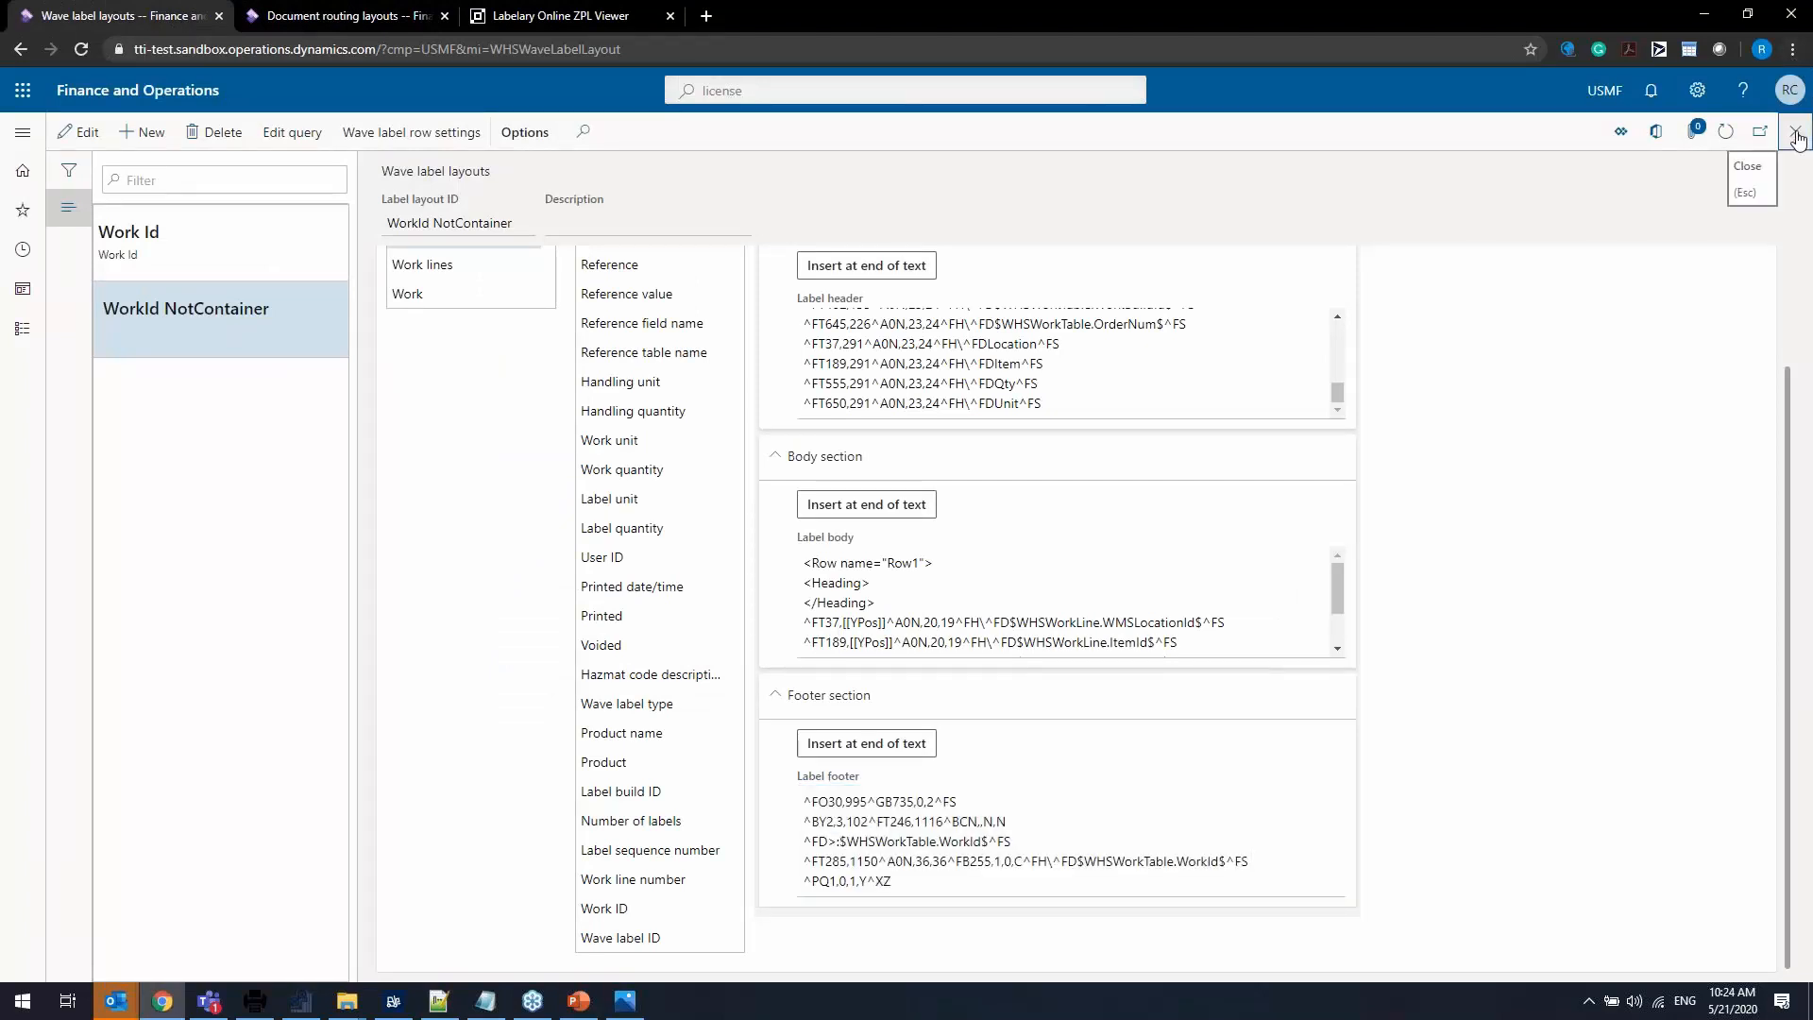
{"action": "left_click", "coordinate": [1798, 138]}
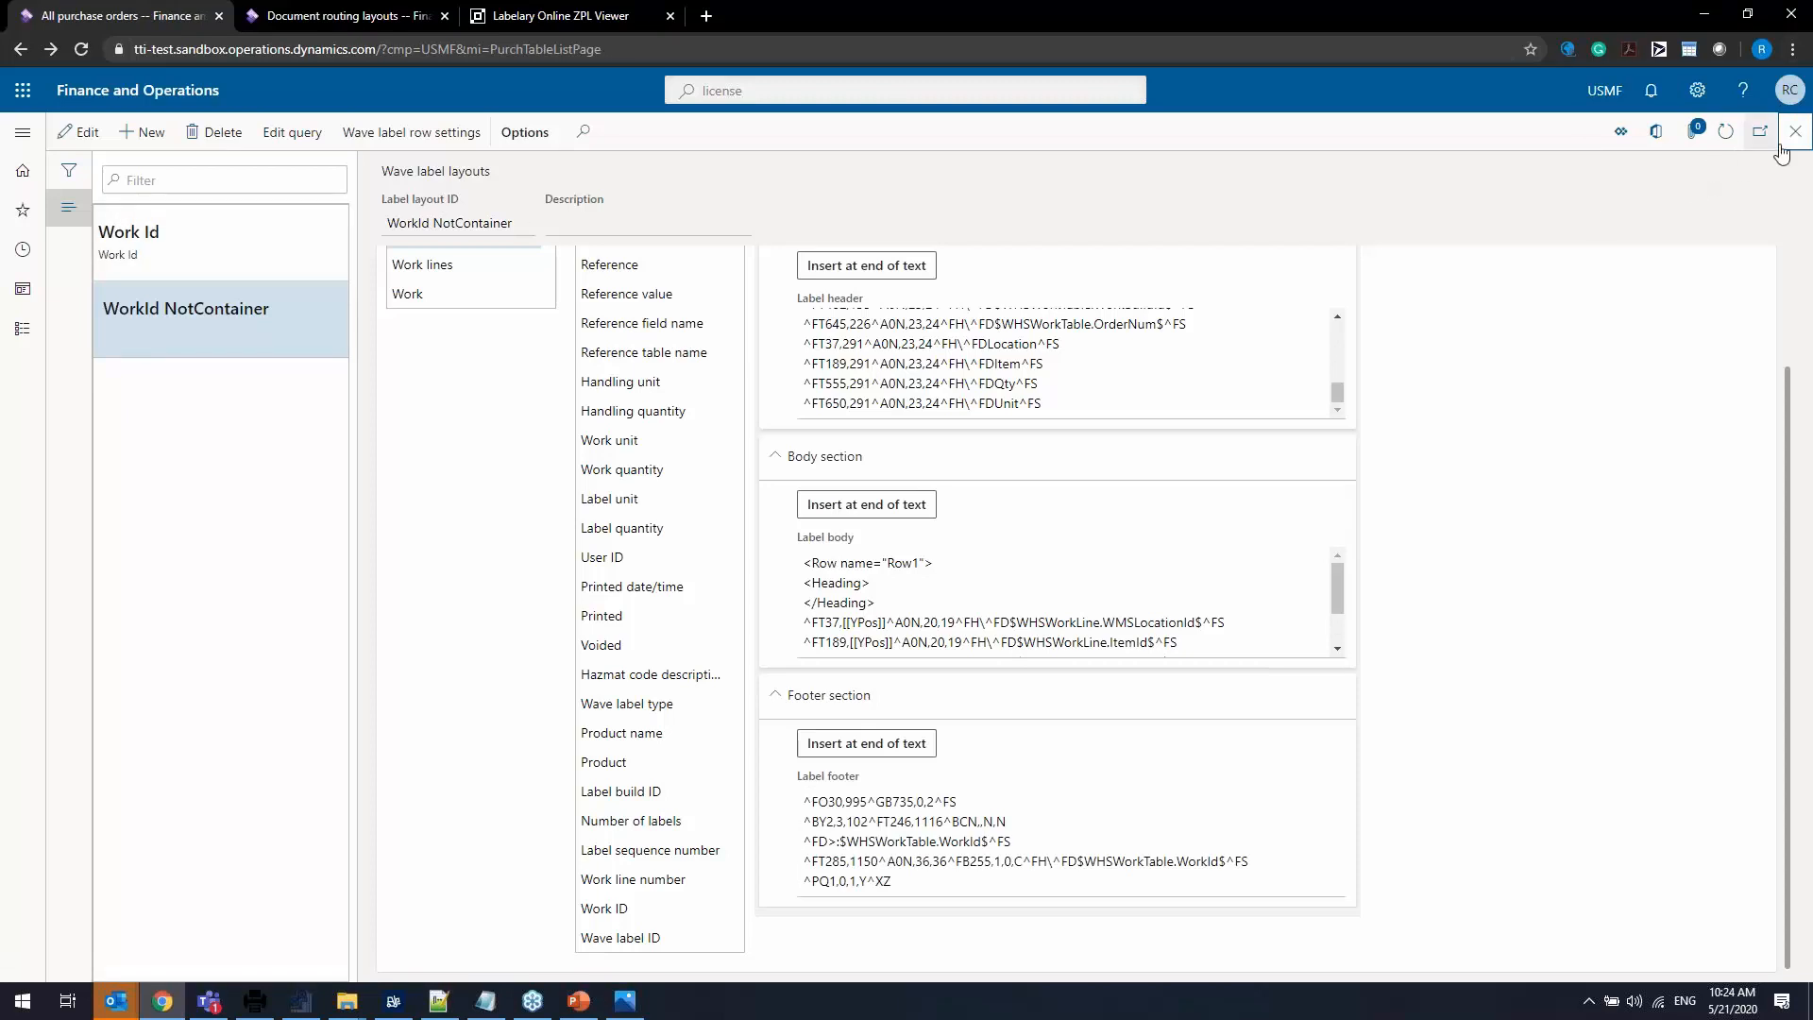
{"action": "left_click", "coordinate": [22, 133]}
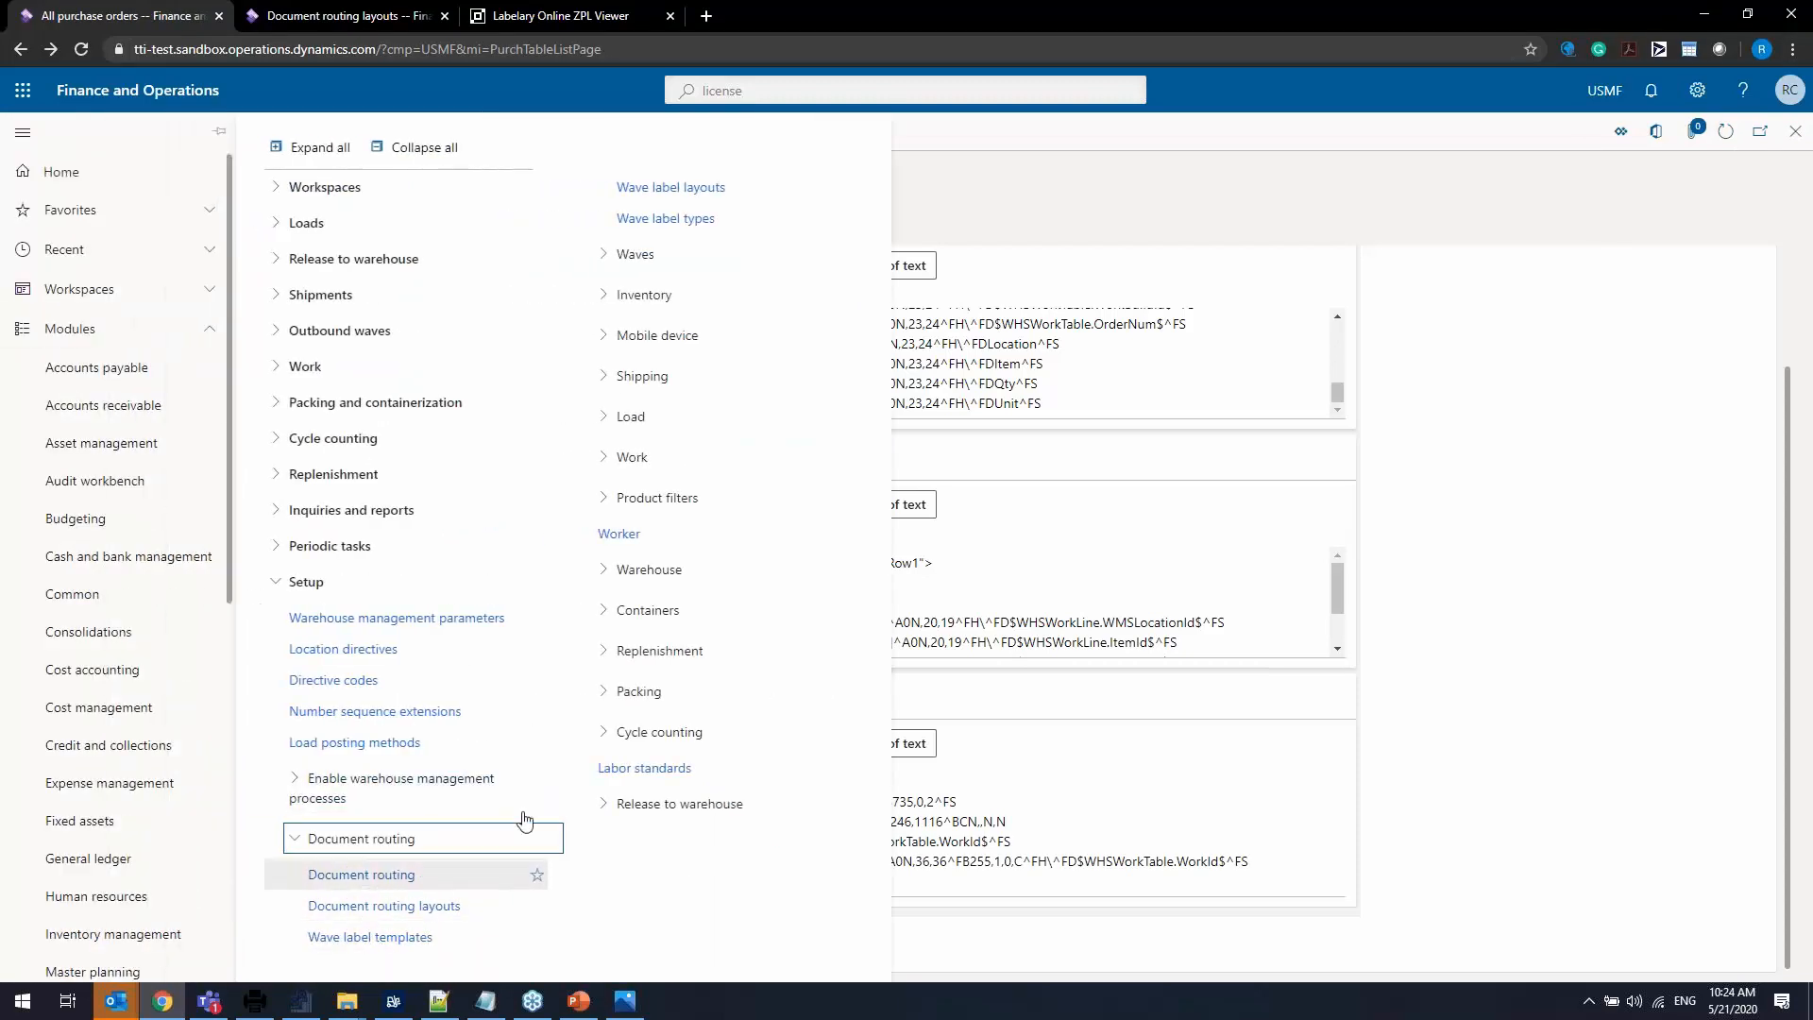
{"action": "left_click", "coordinate": [671, 192]}
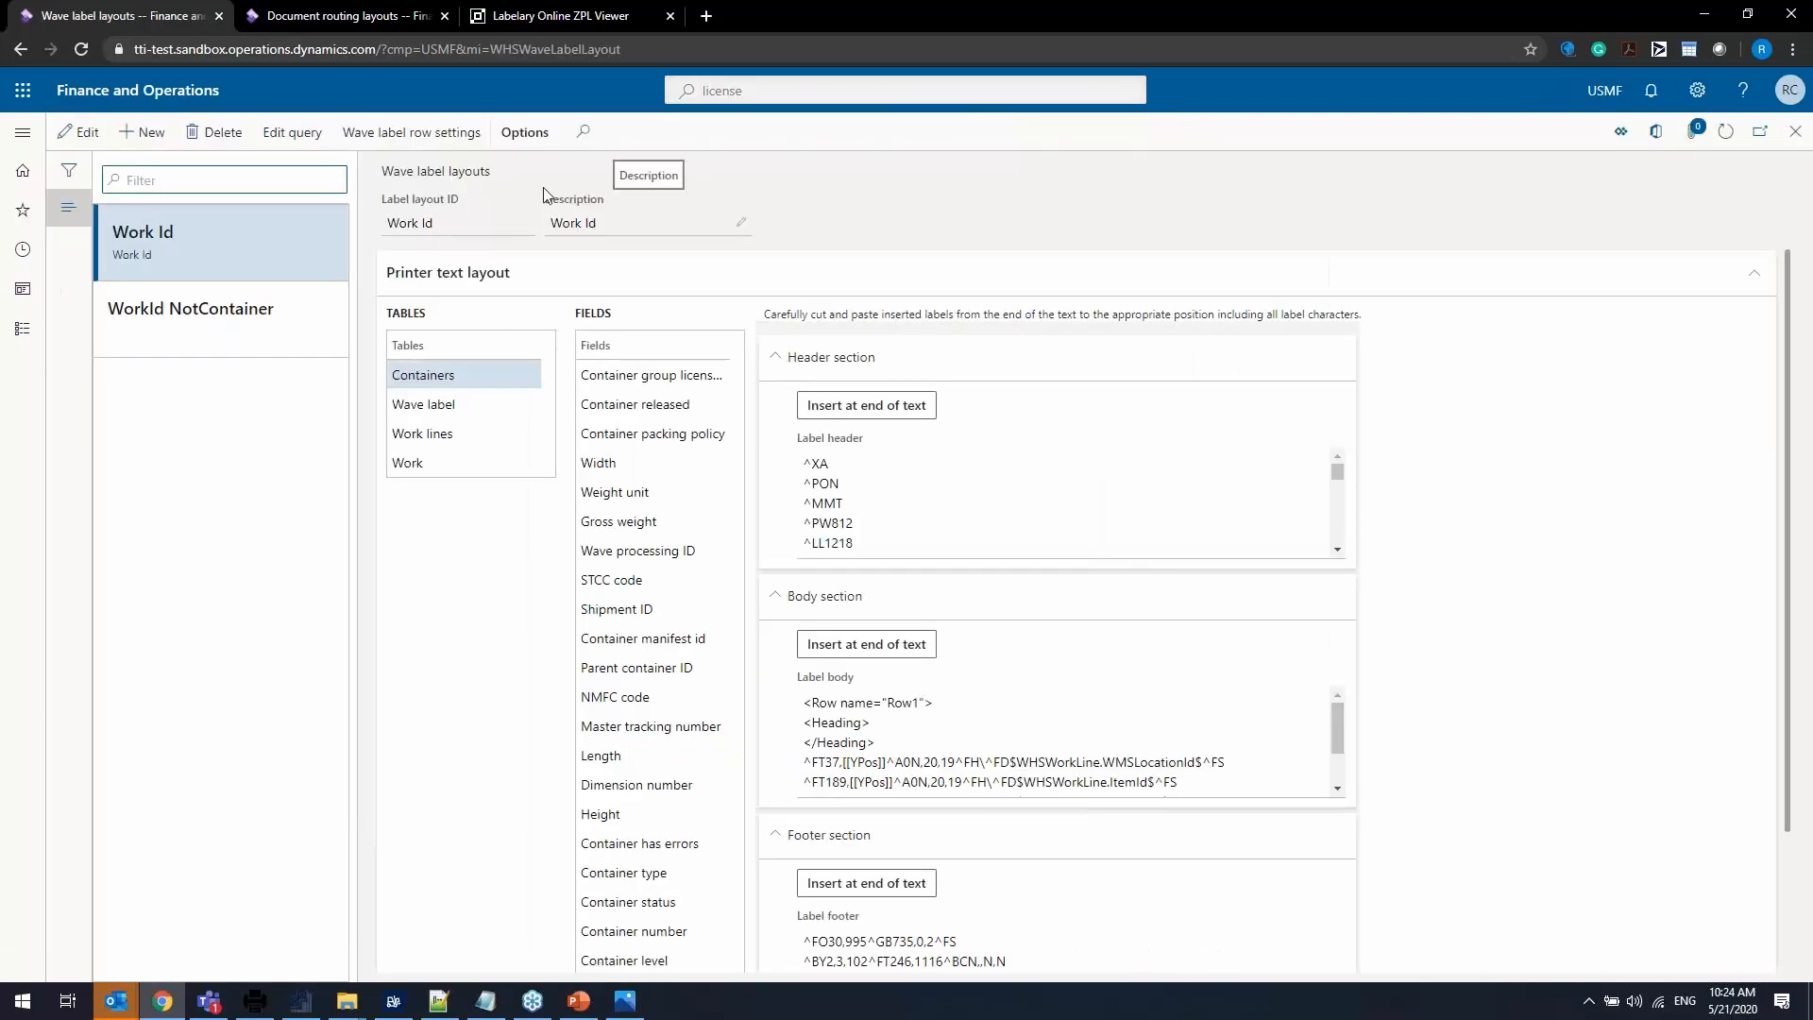
{"action": "left_click", "coordinate": [22, 132]}
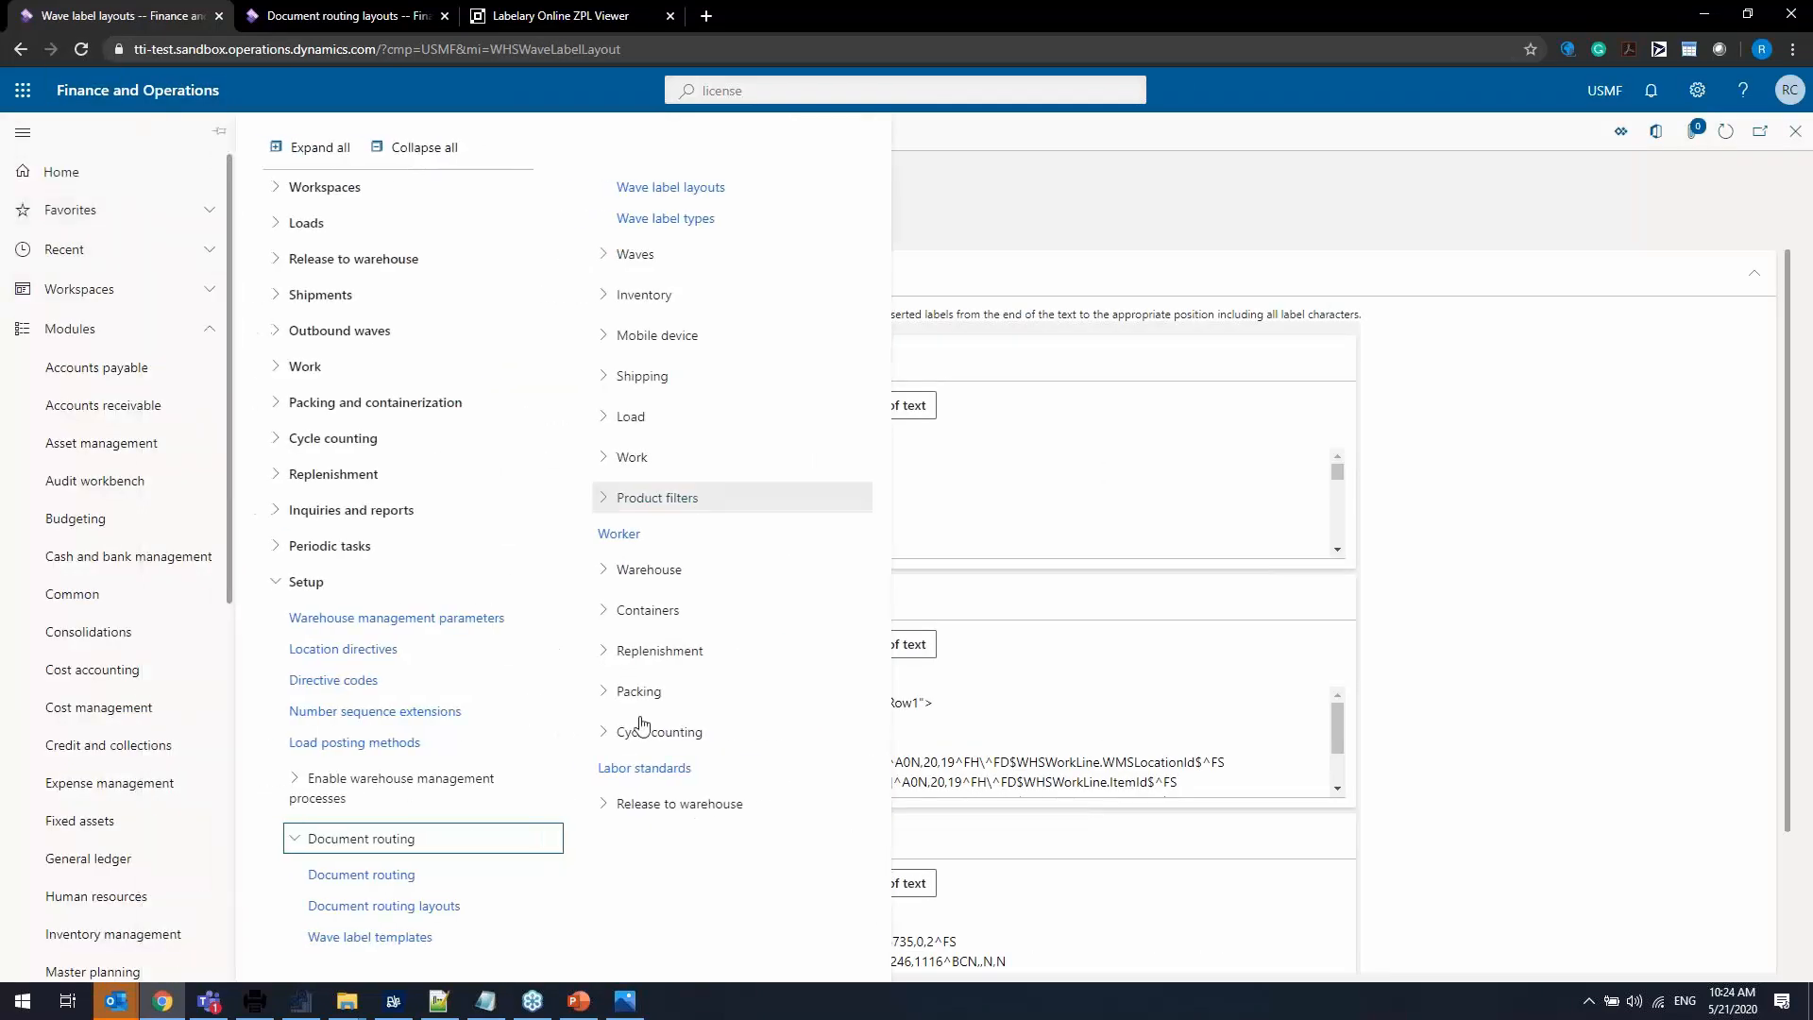
{"action": "left_click", "coordinate": [444, 938]}
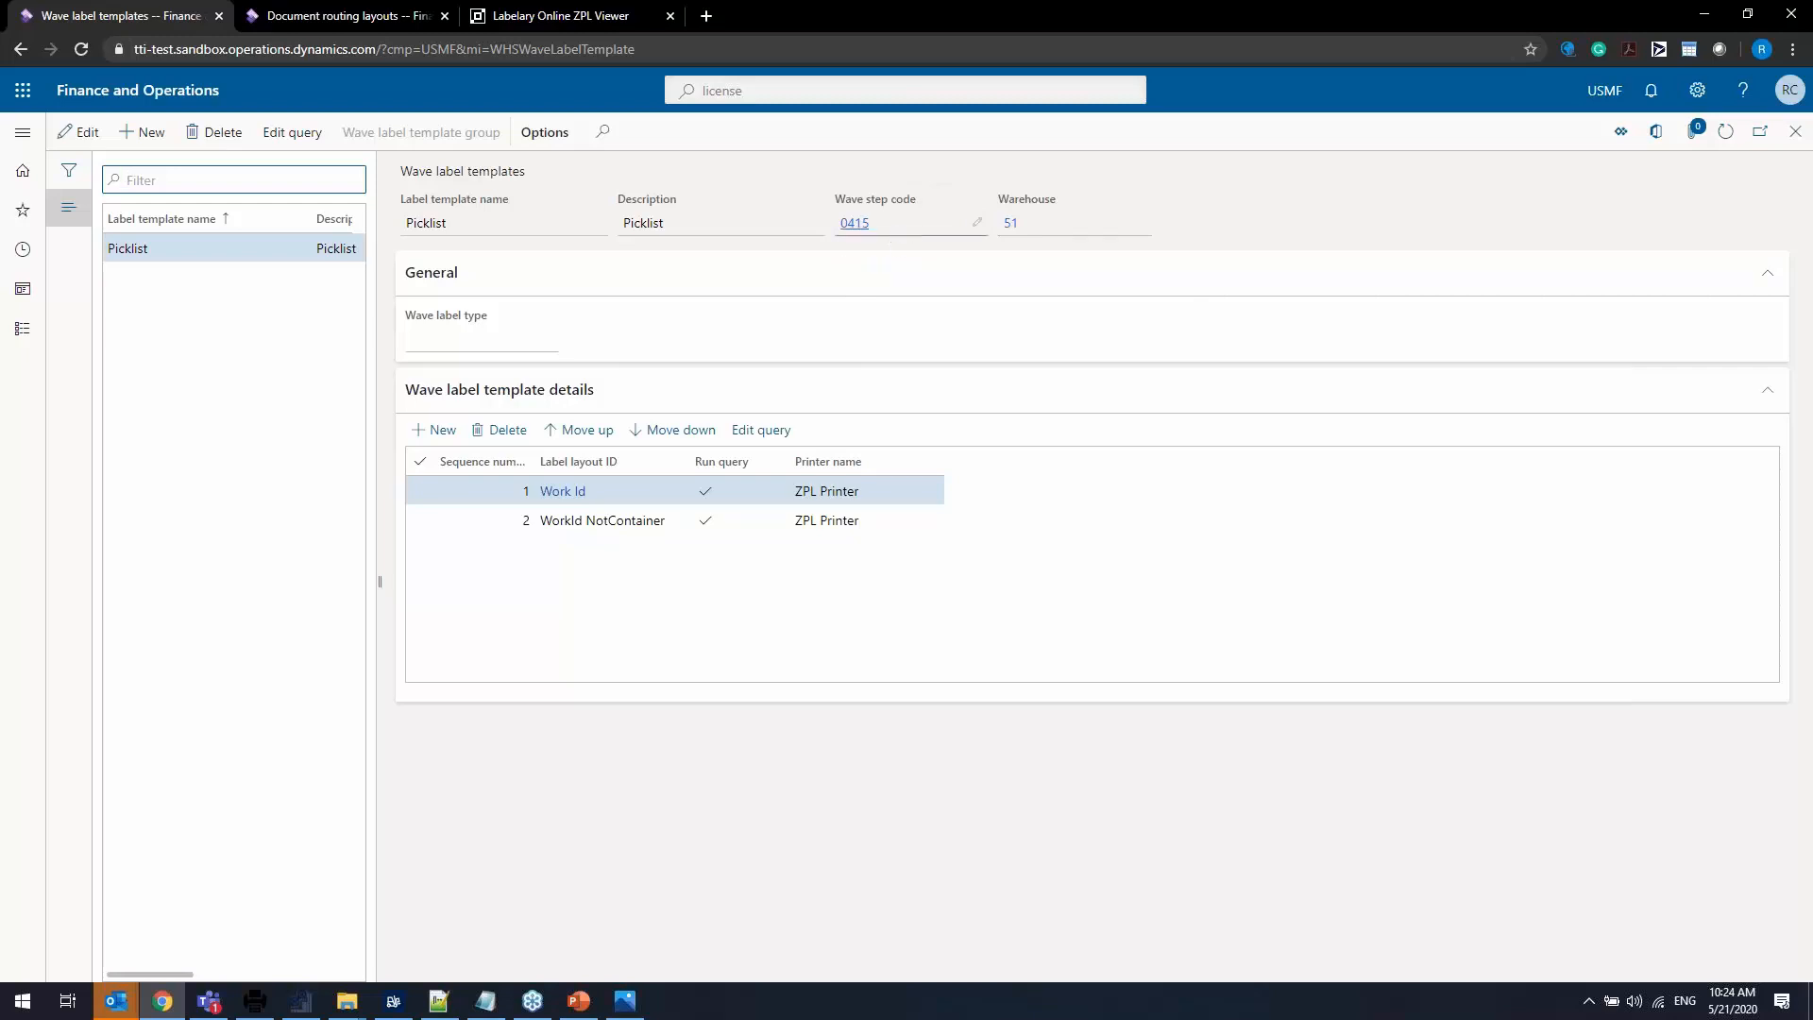
Open the Wave templates page in the Waves setup and select the waveLabelPrinting method of 24 Shipping Default.
{"action": "left_click", "coordinate": [26, 140]}
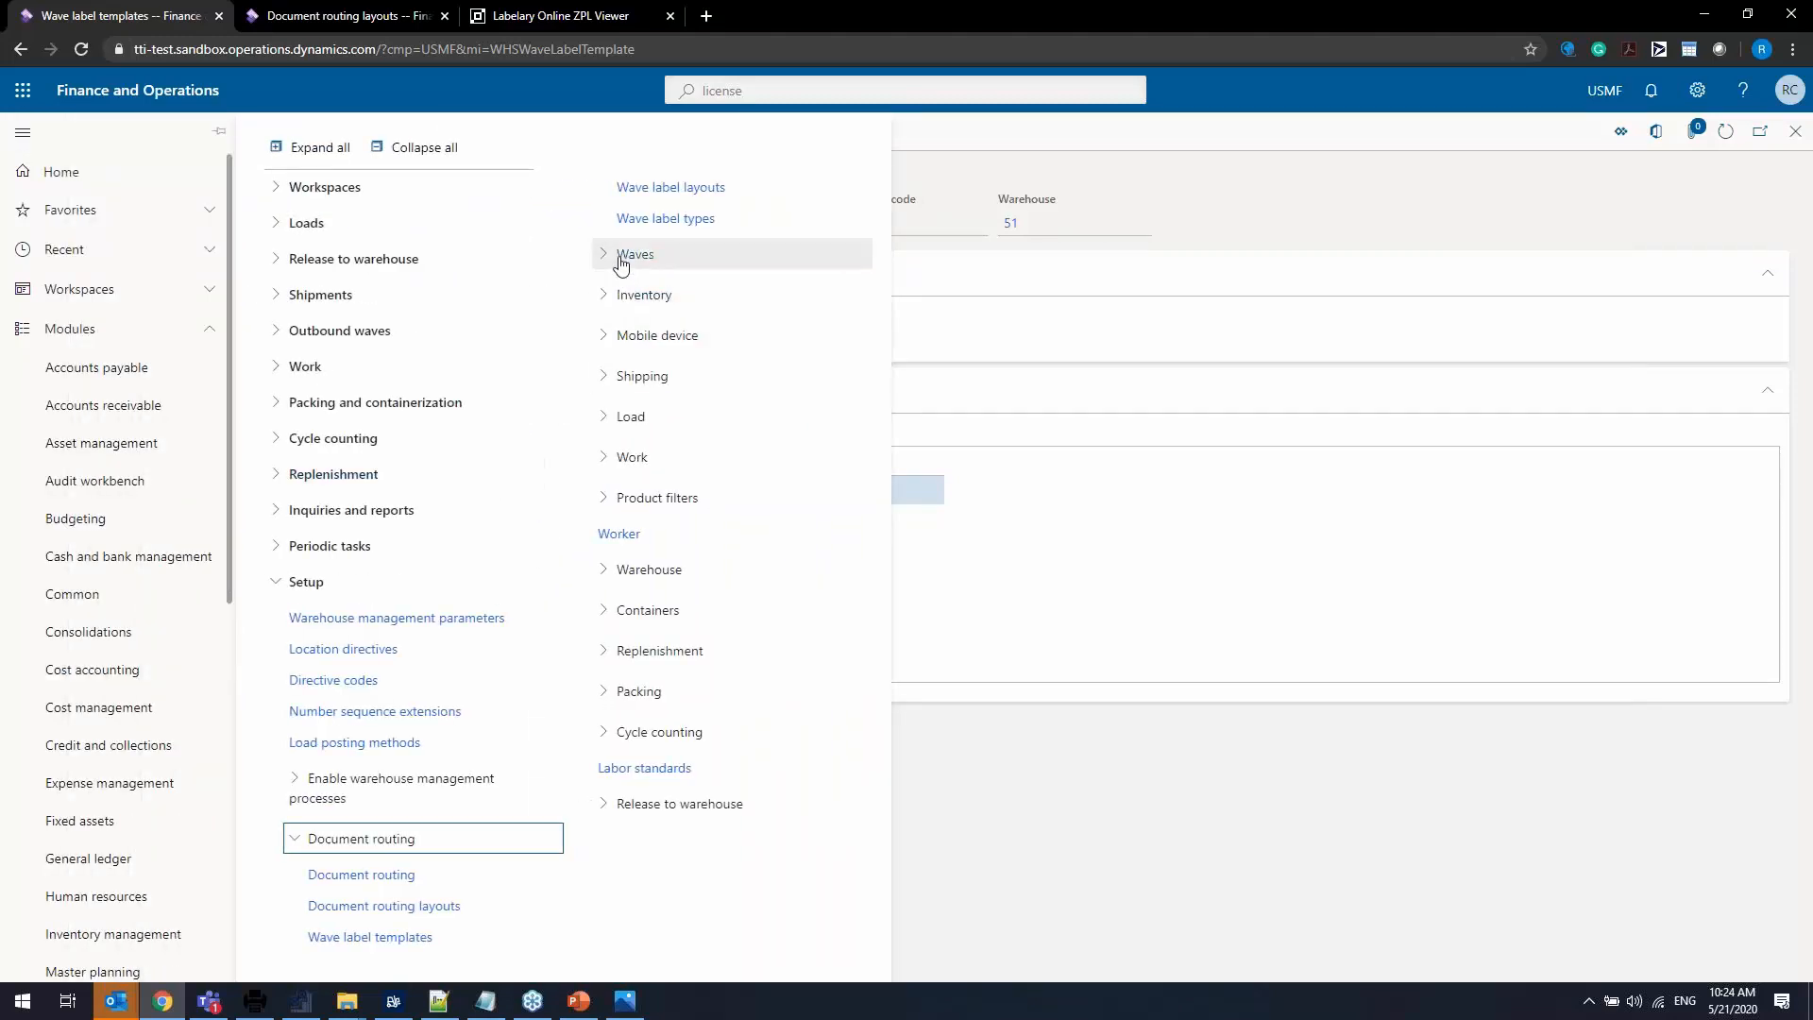
{"action": "left_click", "coordinate": [661, 254]}
{"action": "left_click", "coordinate": [671, 290]}
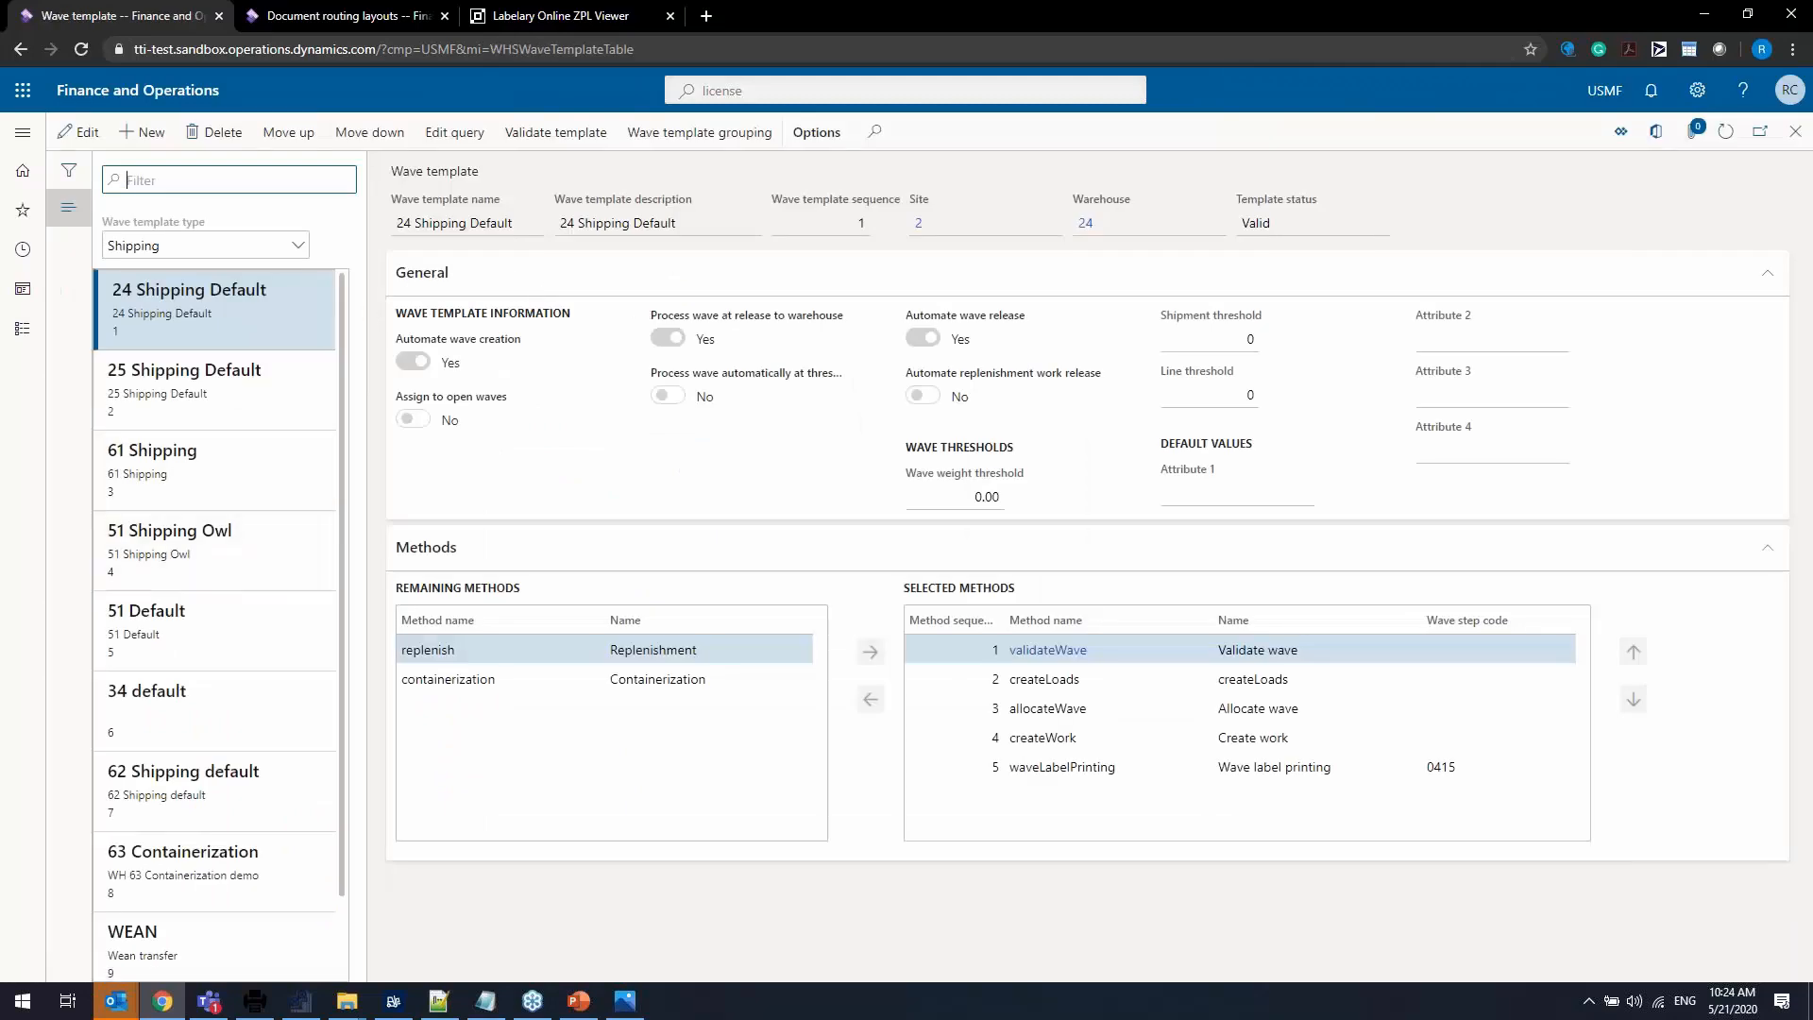
{"action": "left_click", "coordinate": [1104, 766]}
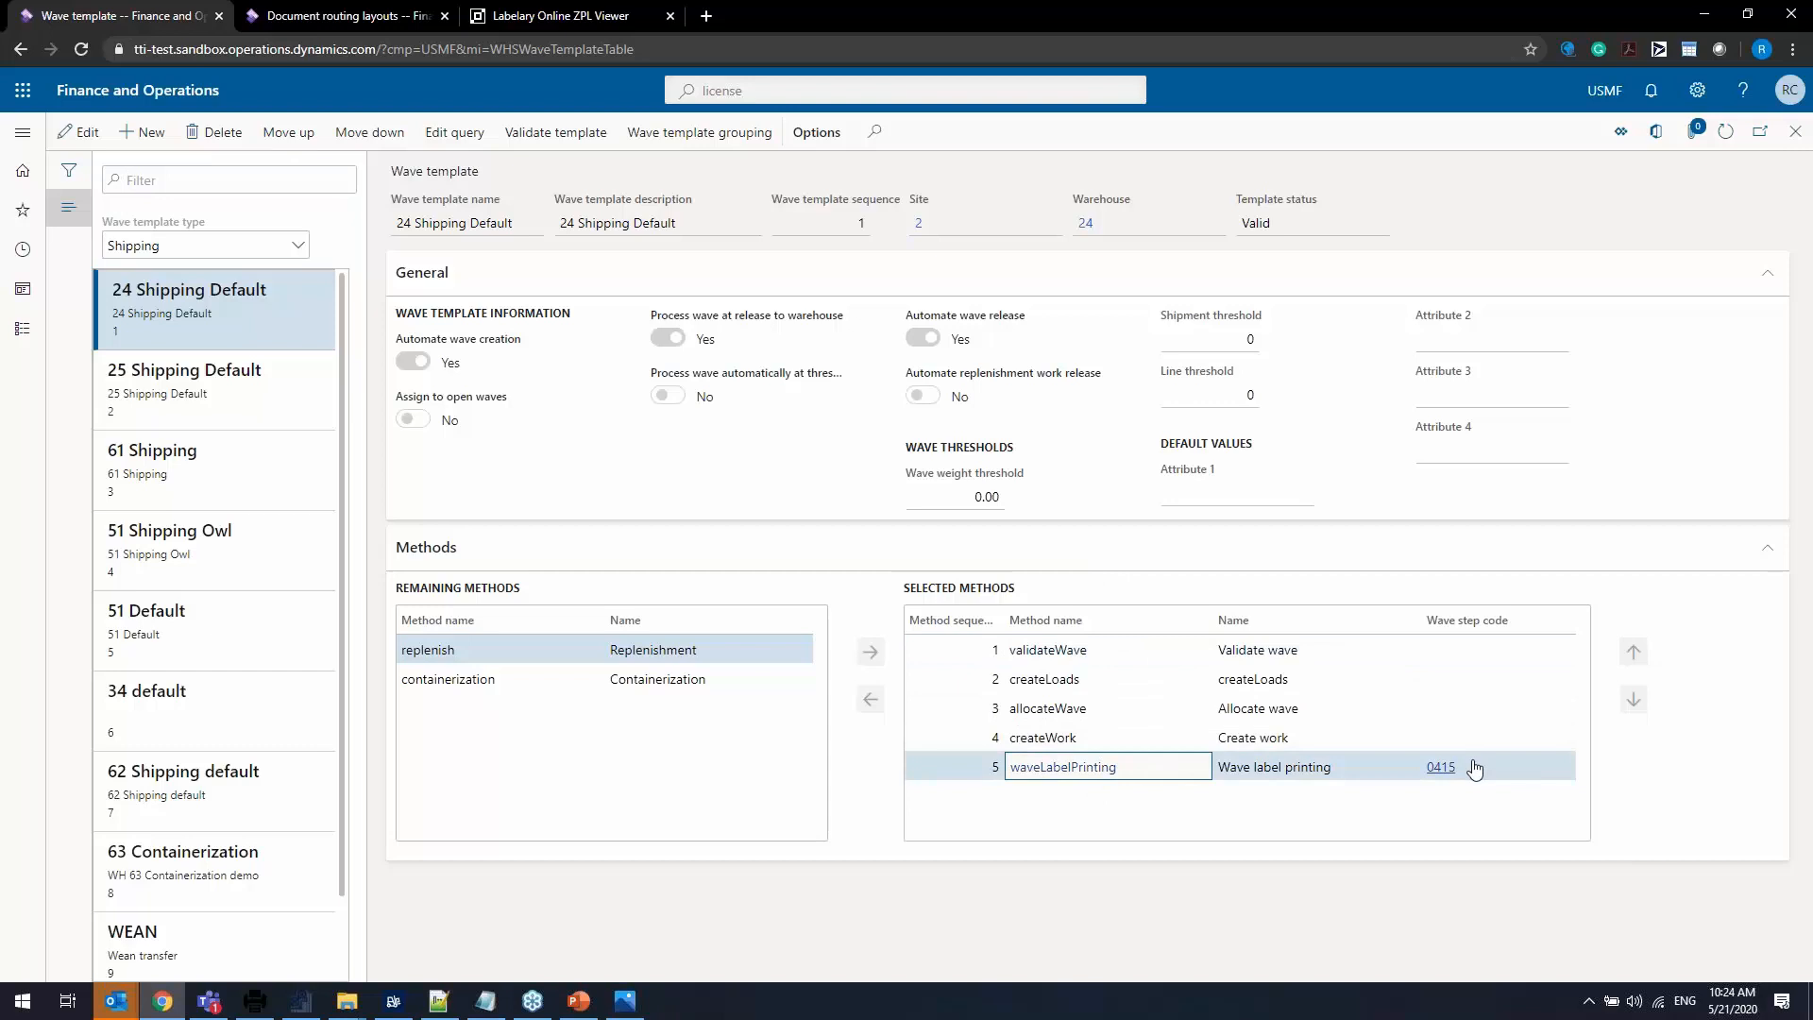
Leave the wave template and purchase order pages, and open All sales orders from the Accounts receivable module.
{"action": "left_click", "coordinate": [1765, 149]}
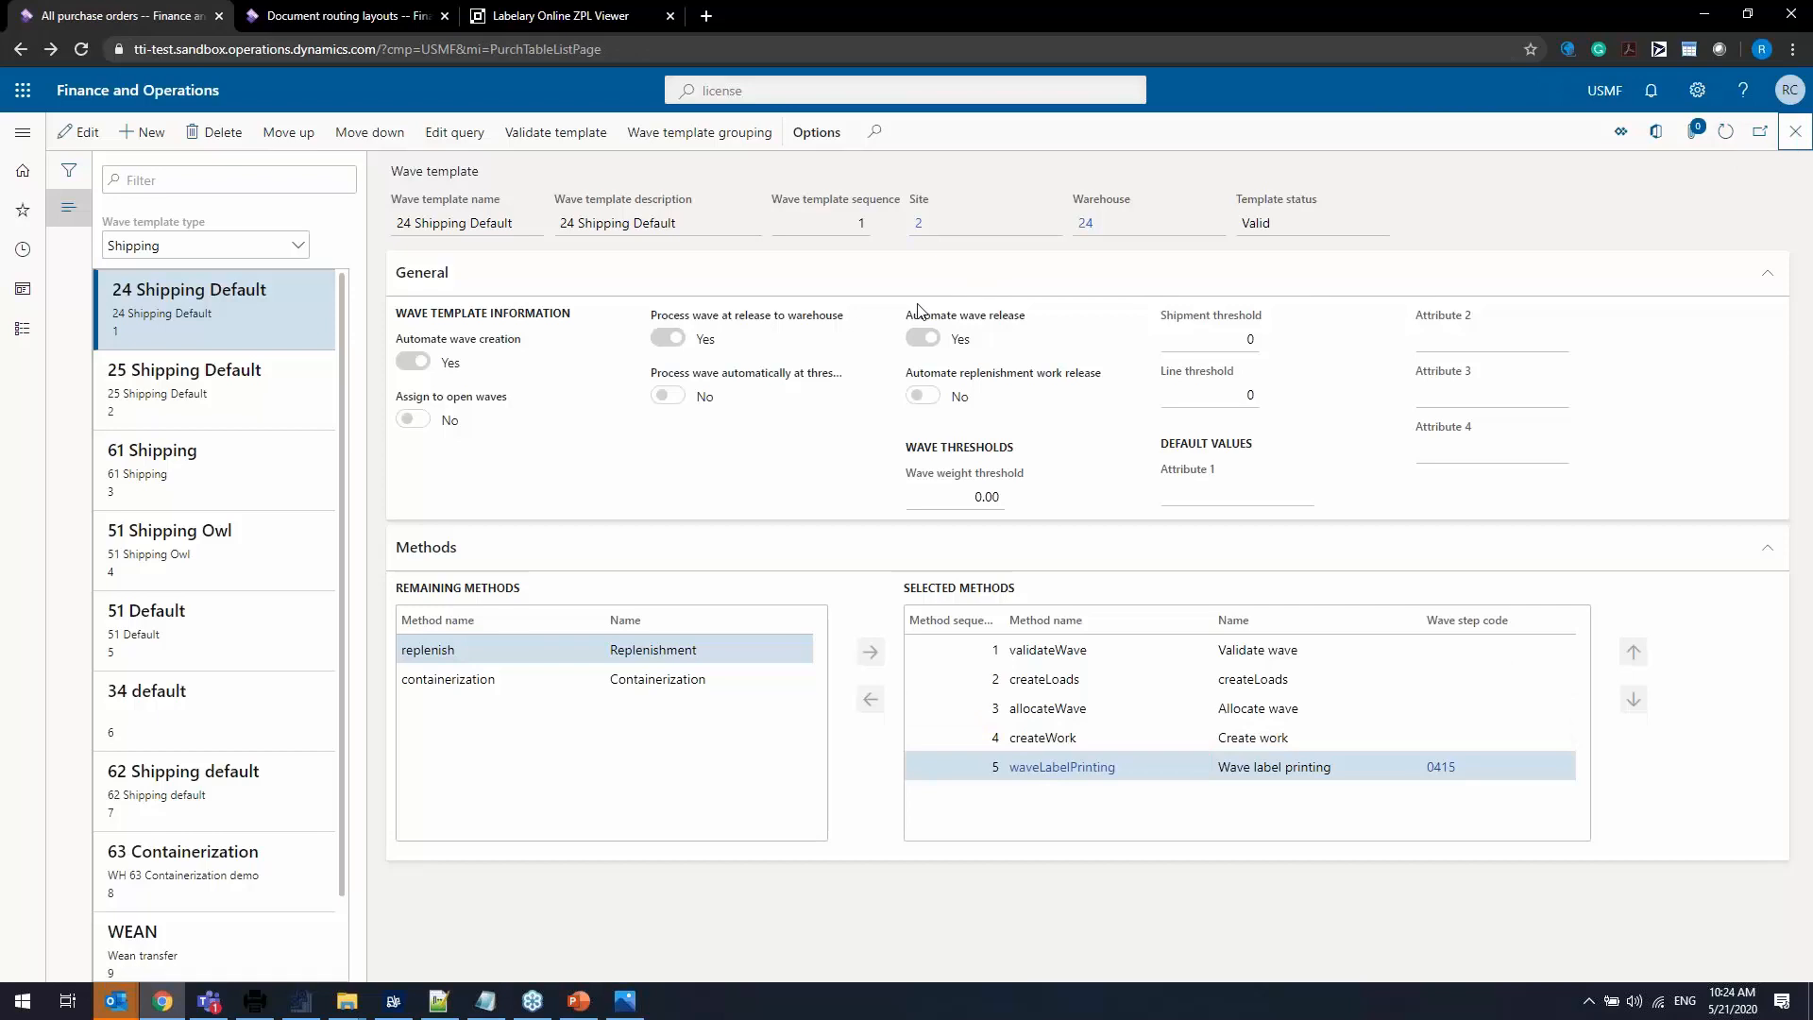
{"action": "left_click", "coordinate": [1791, 147]}
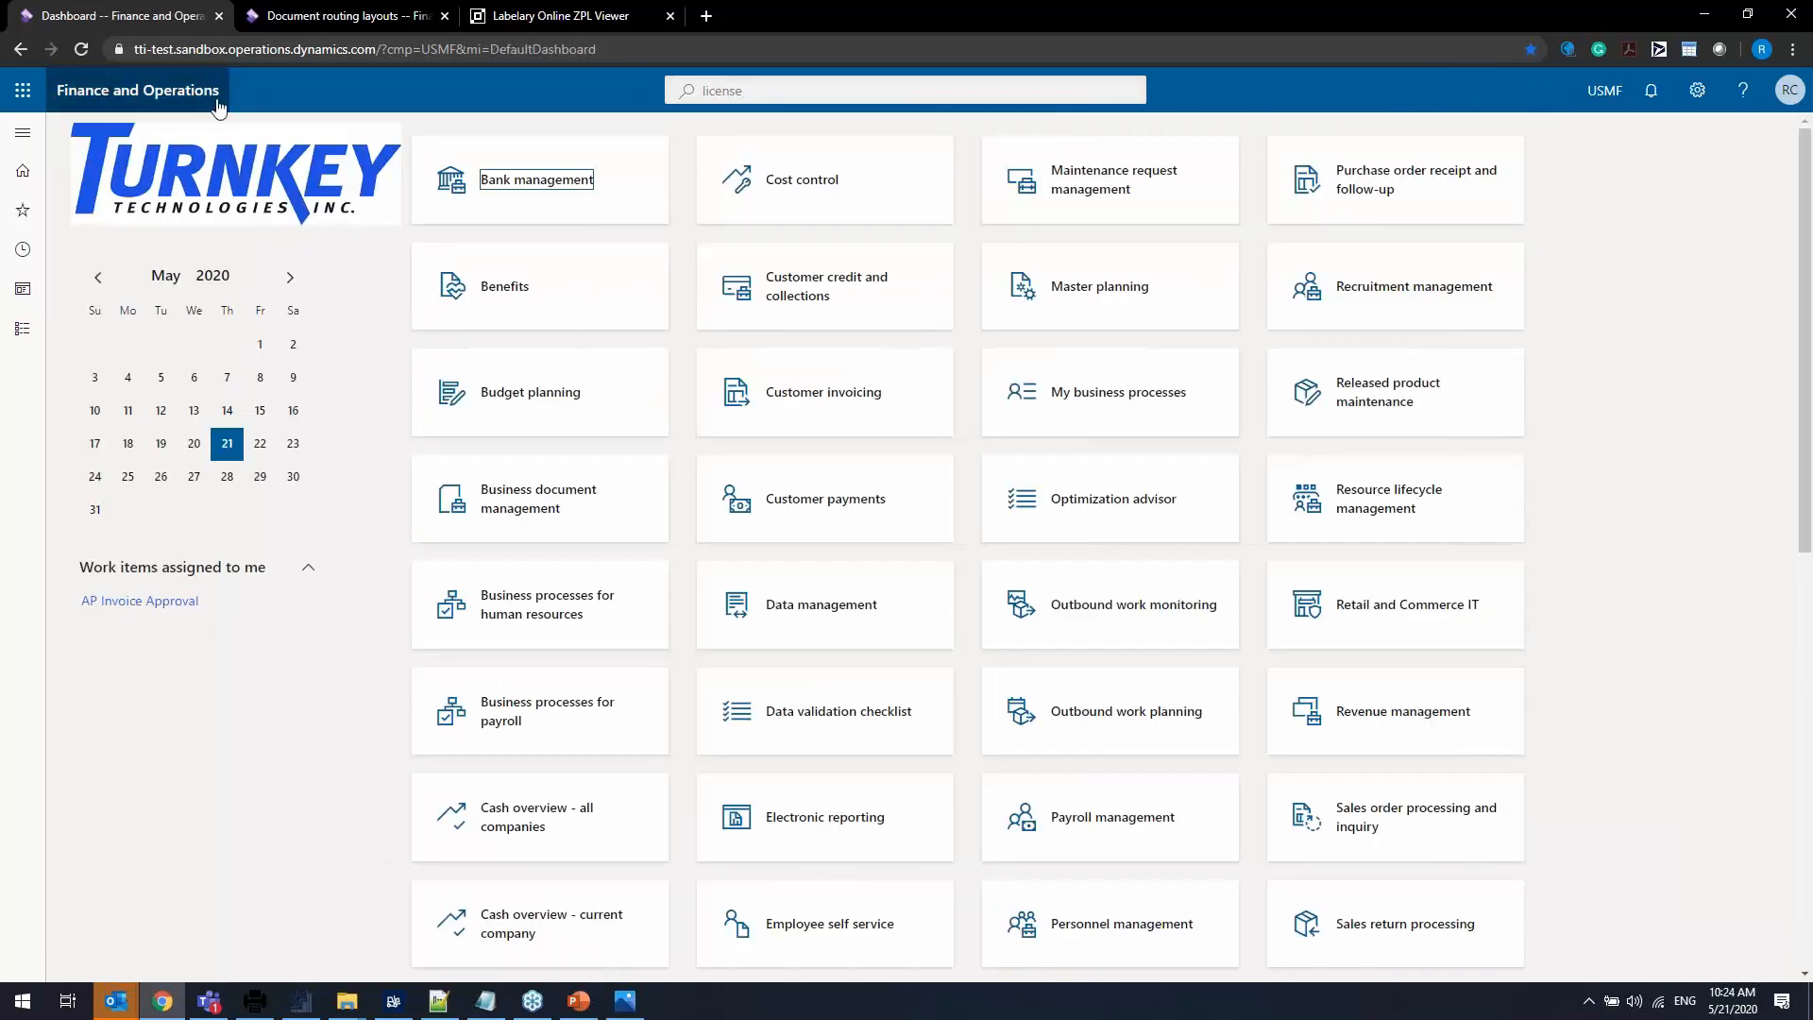
{"action": "left_click", "coordinate": [22, 132]}
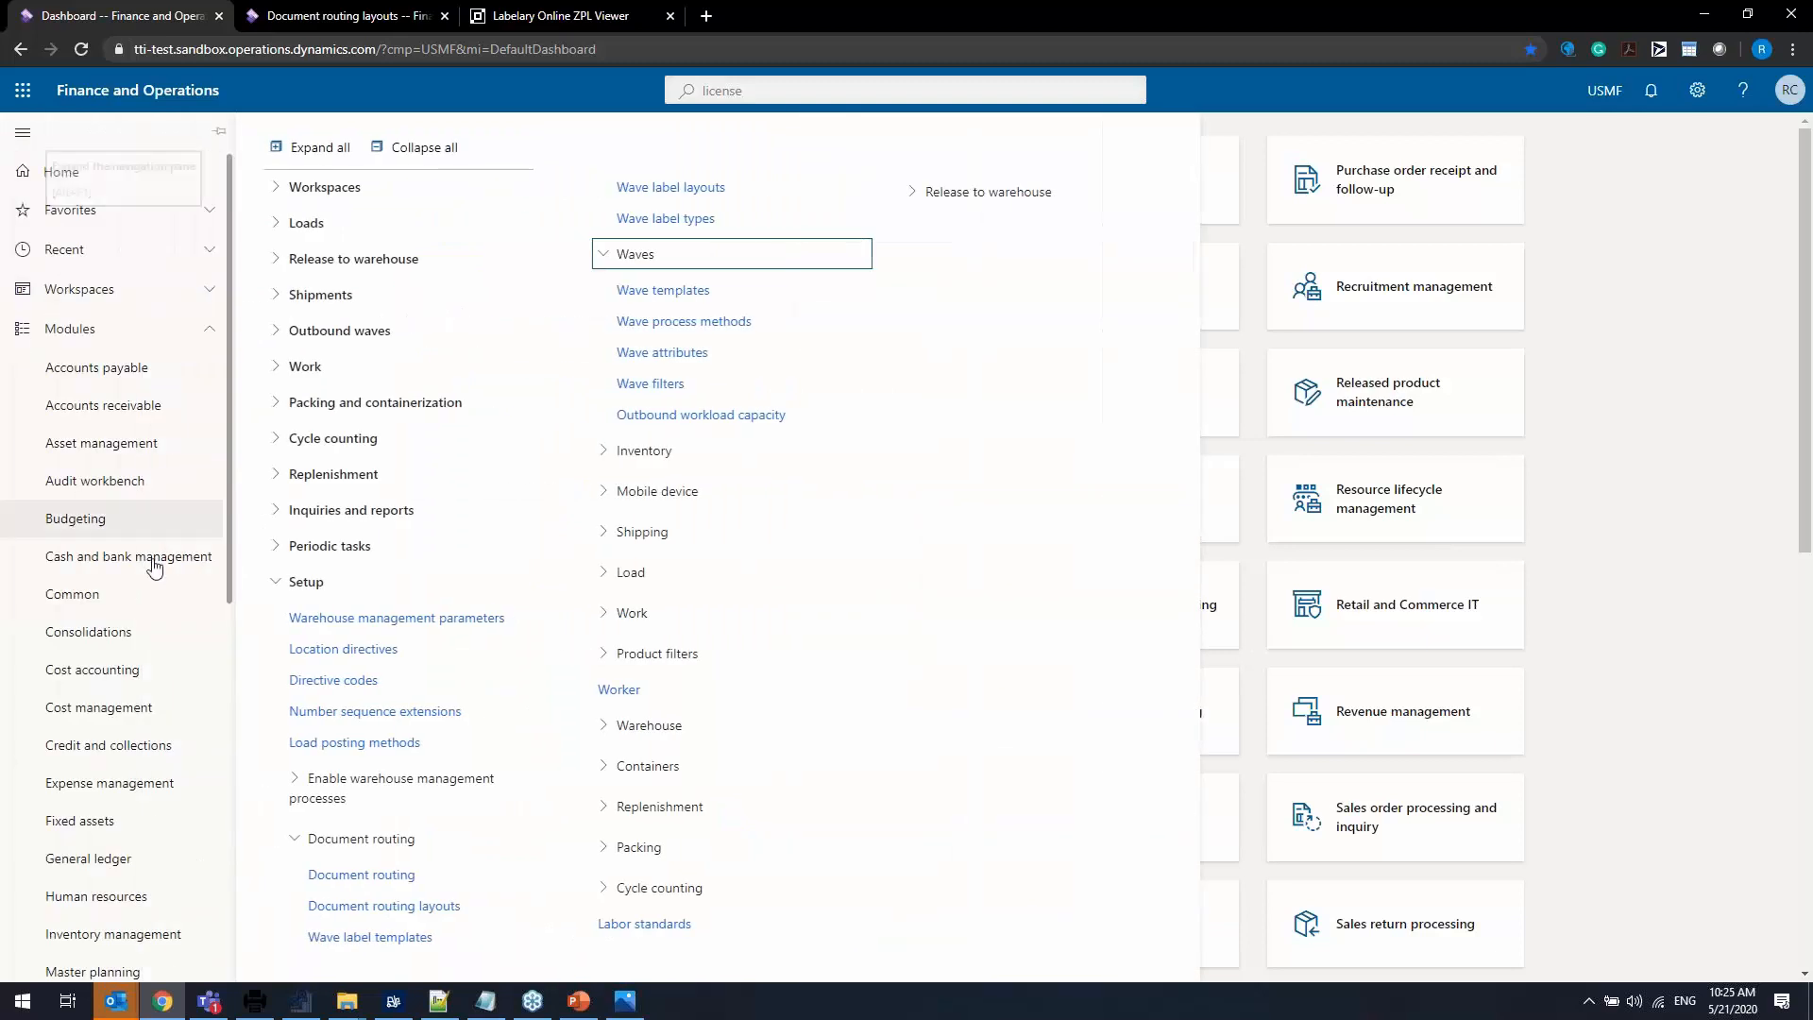
{"action": "left_click", "coordinate": [121, 407]}
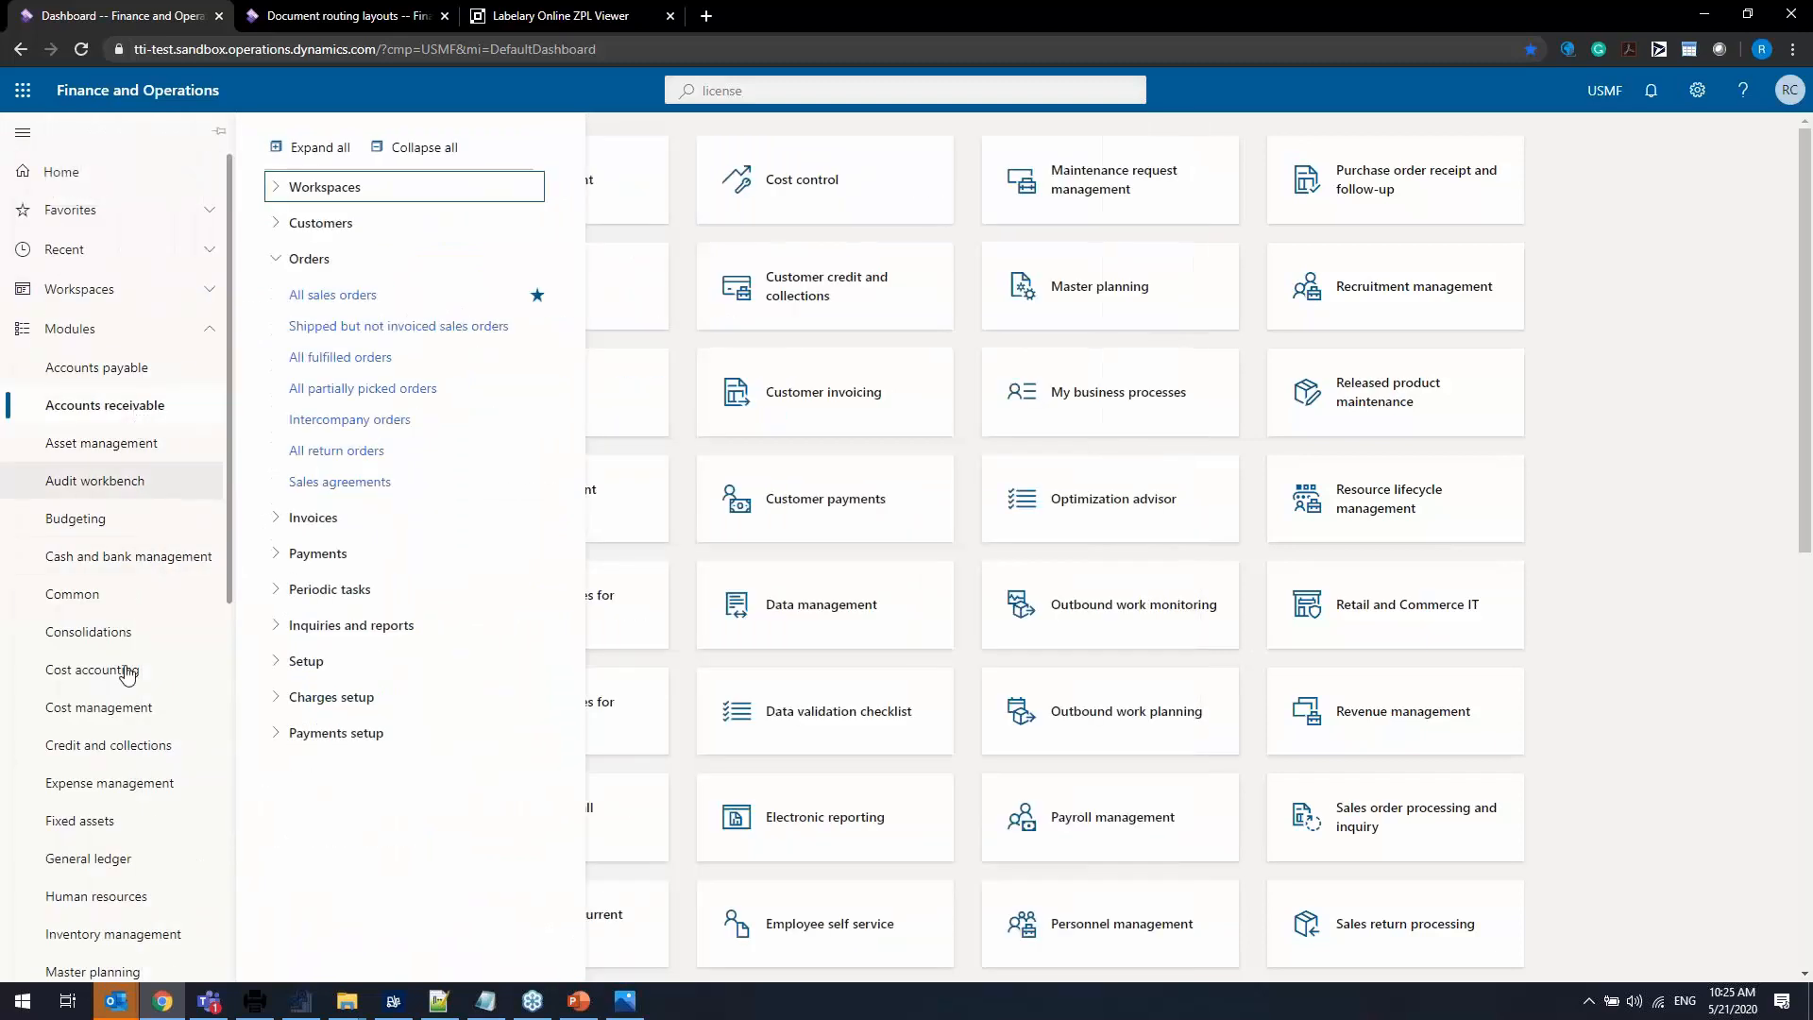
{"action": "scroll", "coordinate": [120, 796], "scroll_direction": "down", "scroll_amount": 5}
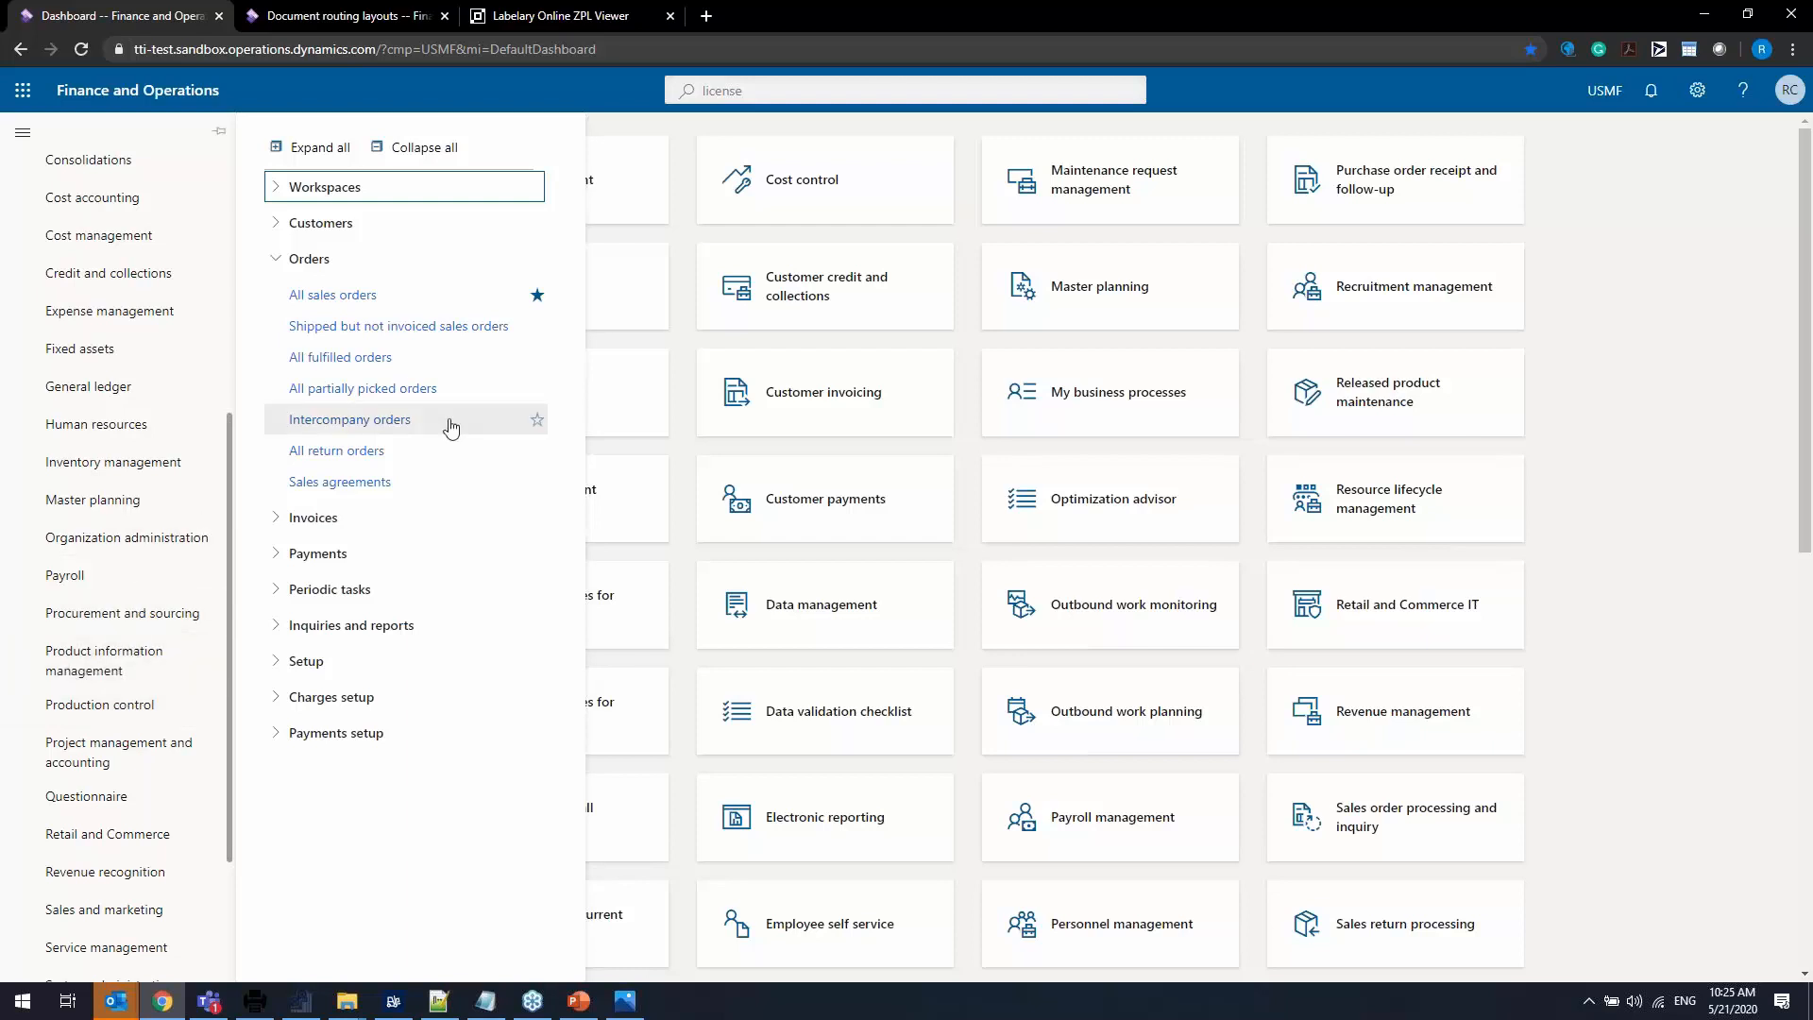
{"action": "scroll", "coordinate": [147, 529], "scroll_direction": "up", "scroll_amount": 4}
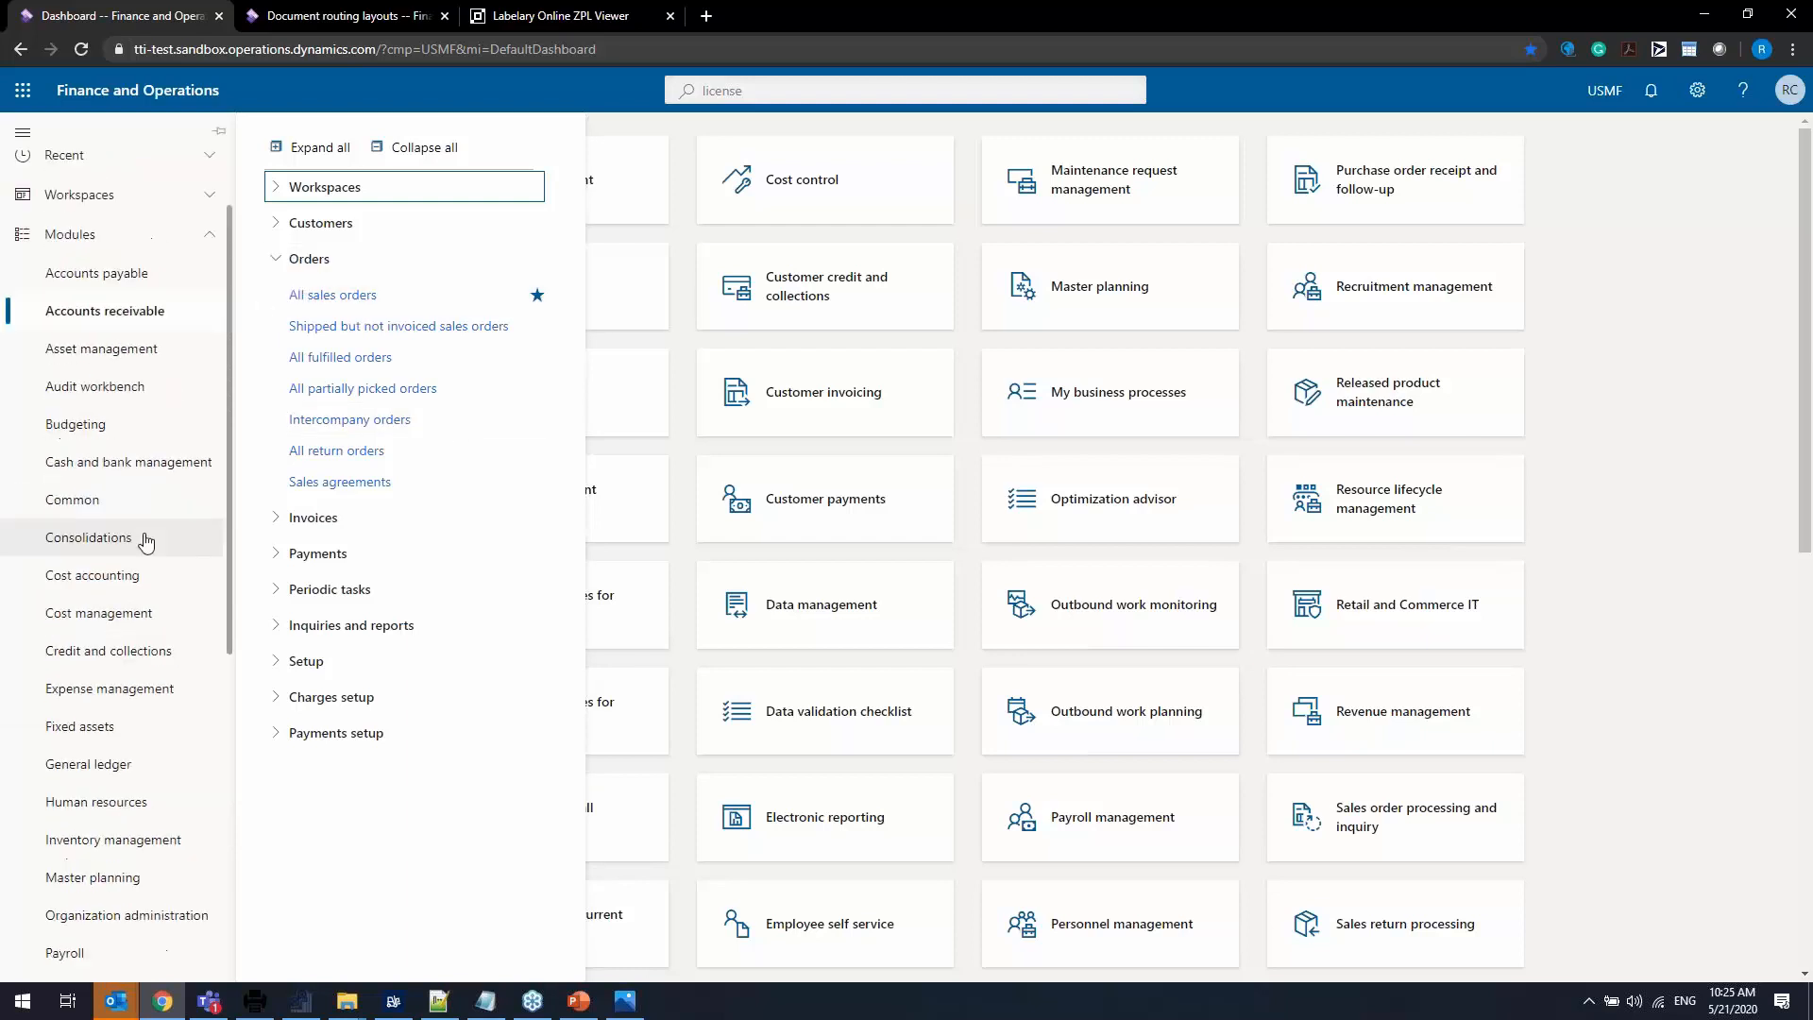
{"action": "scroll", "coordinate": [146, 540], "scroll_direction": "up", "scroll_amount": 1}
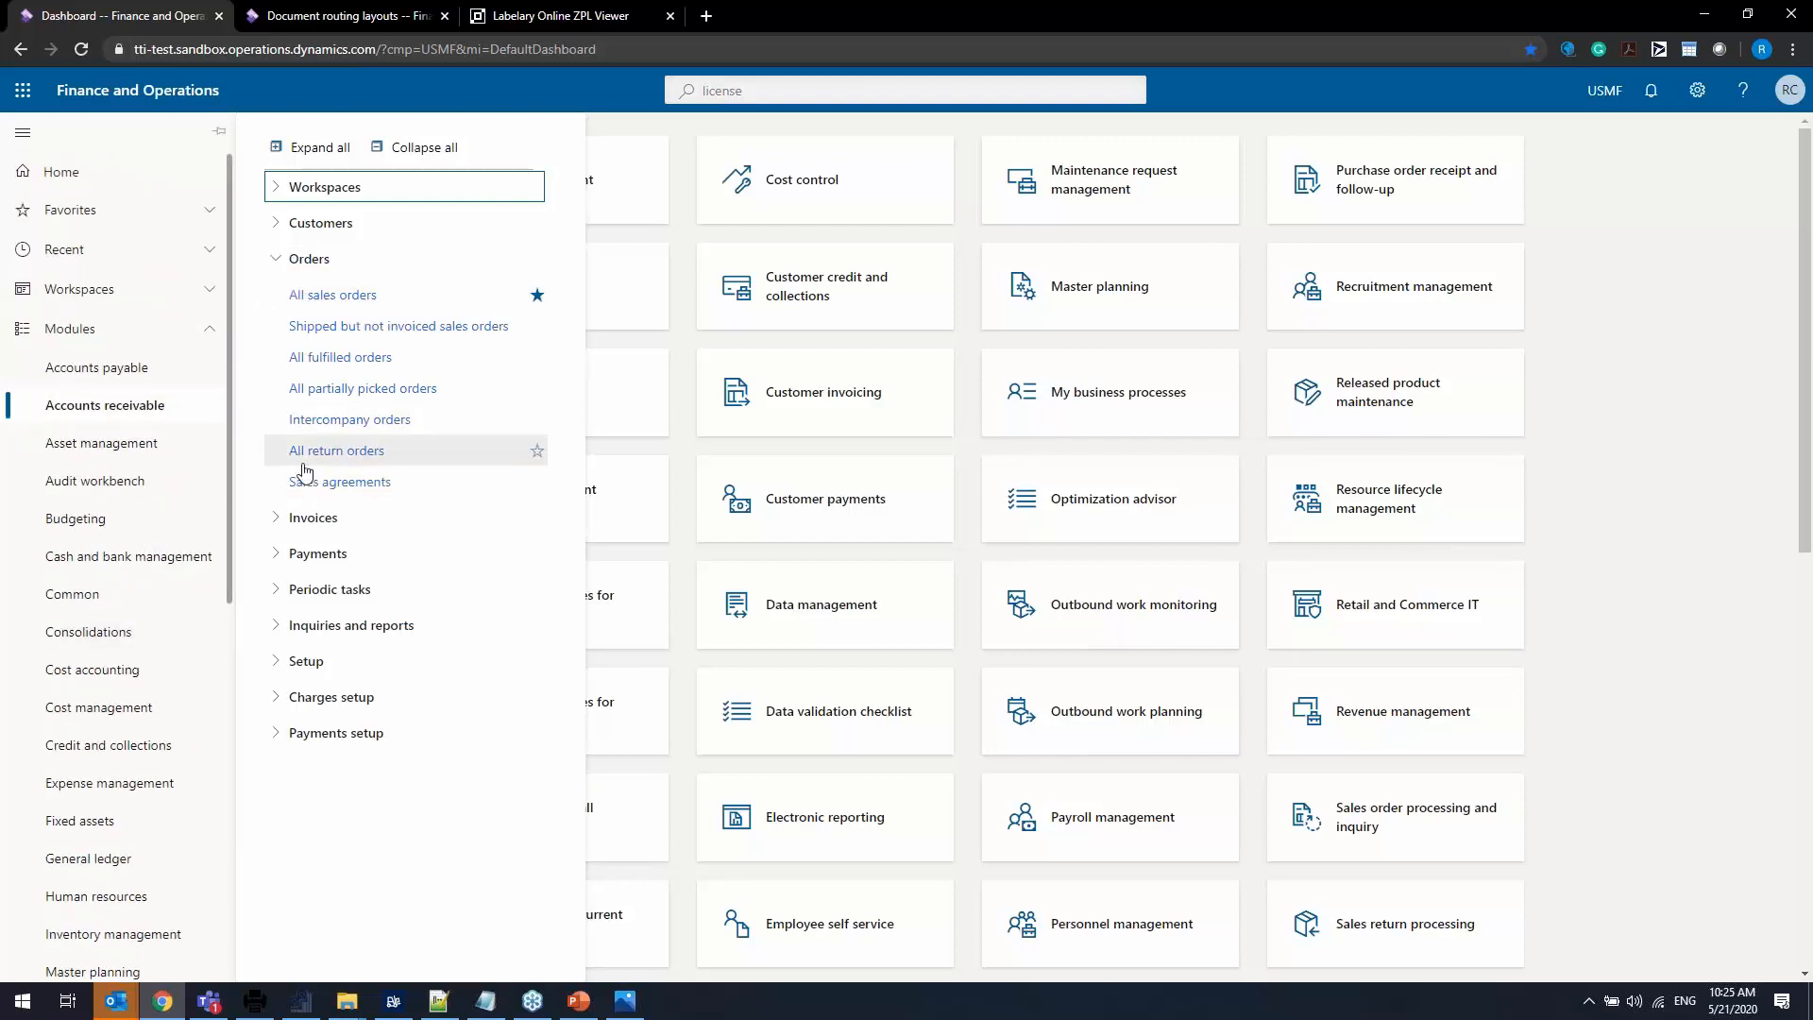
{"action": "left_click", "coordinate": [442, 298]}
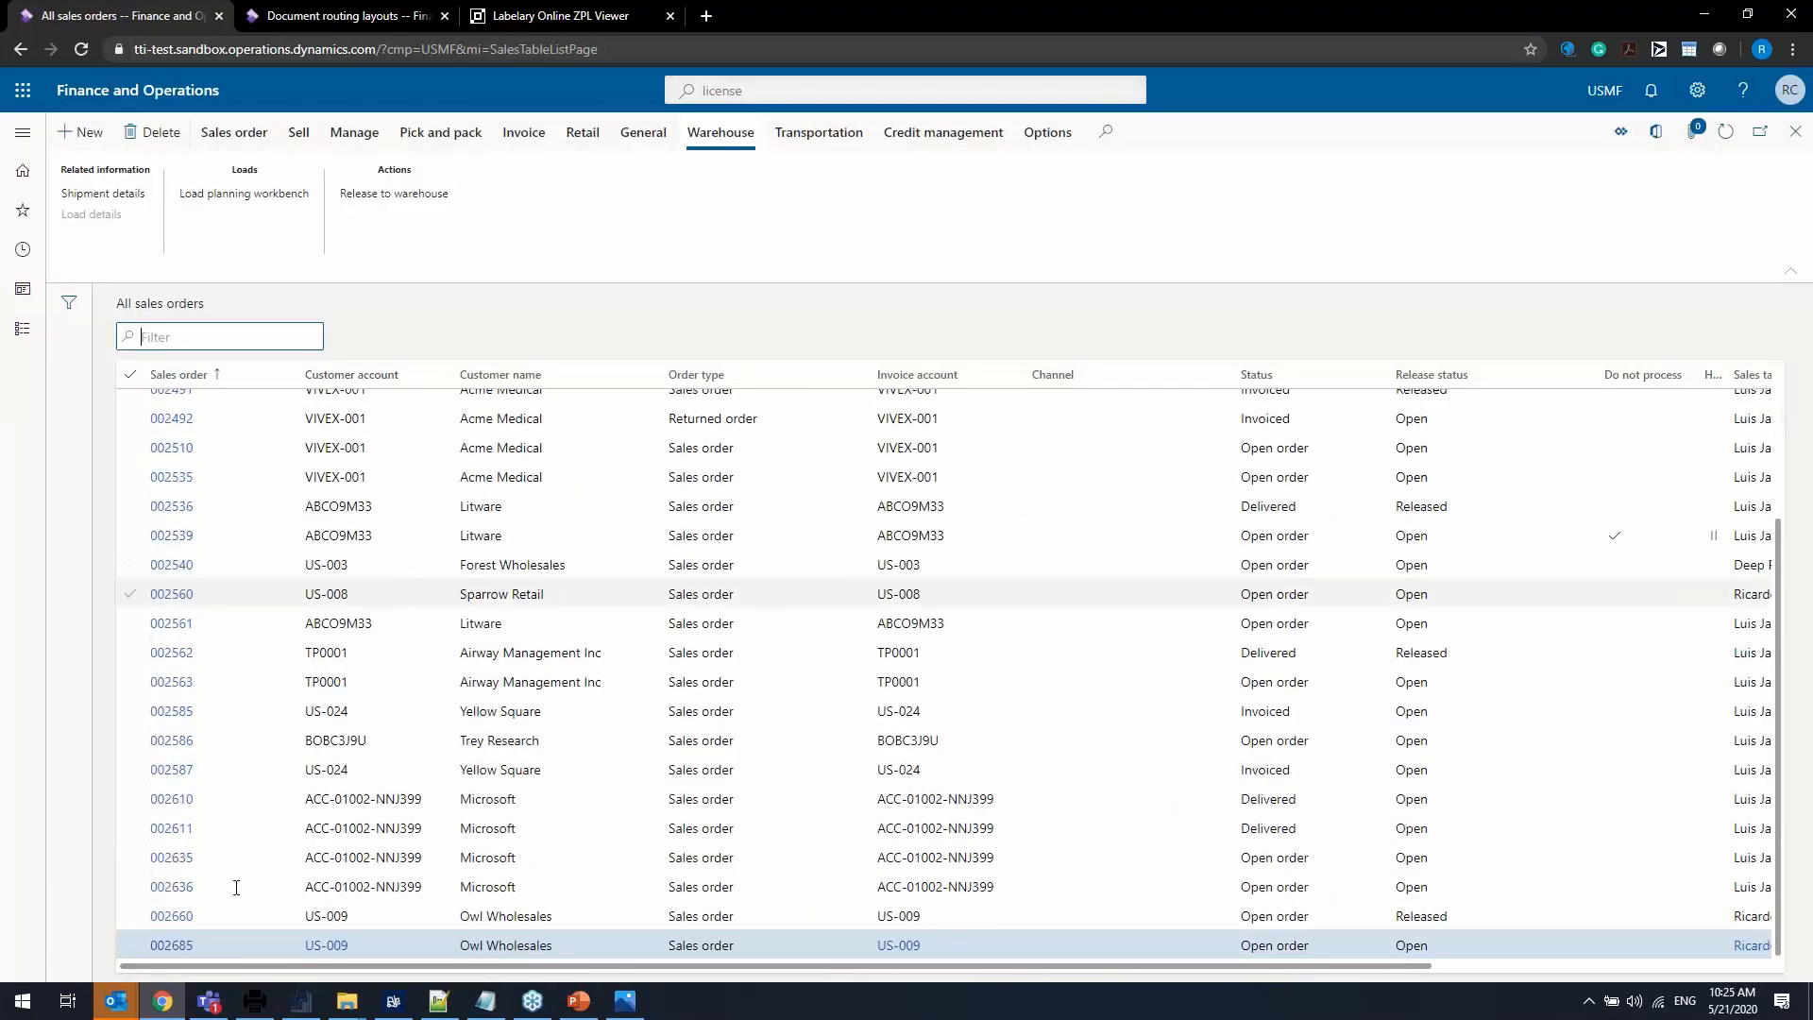
Open the last Owl Wholesales sales order in the list and review its line's quantity, site and warehouse.
{"action": "left_click", "coordinate": [164, 948]}
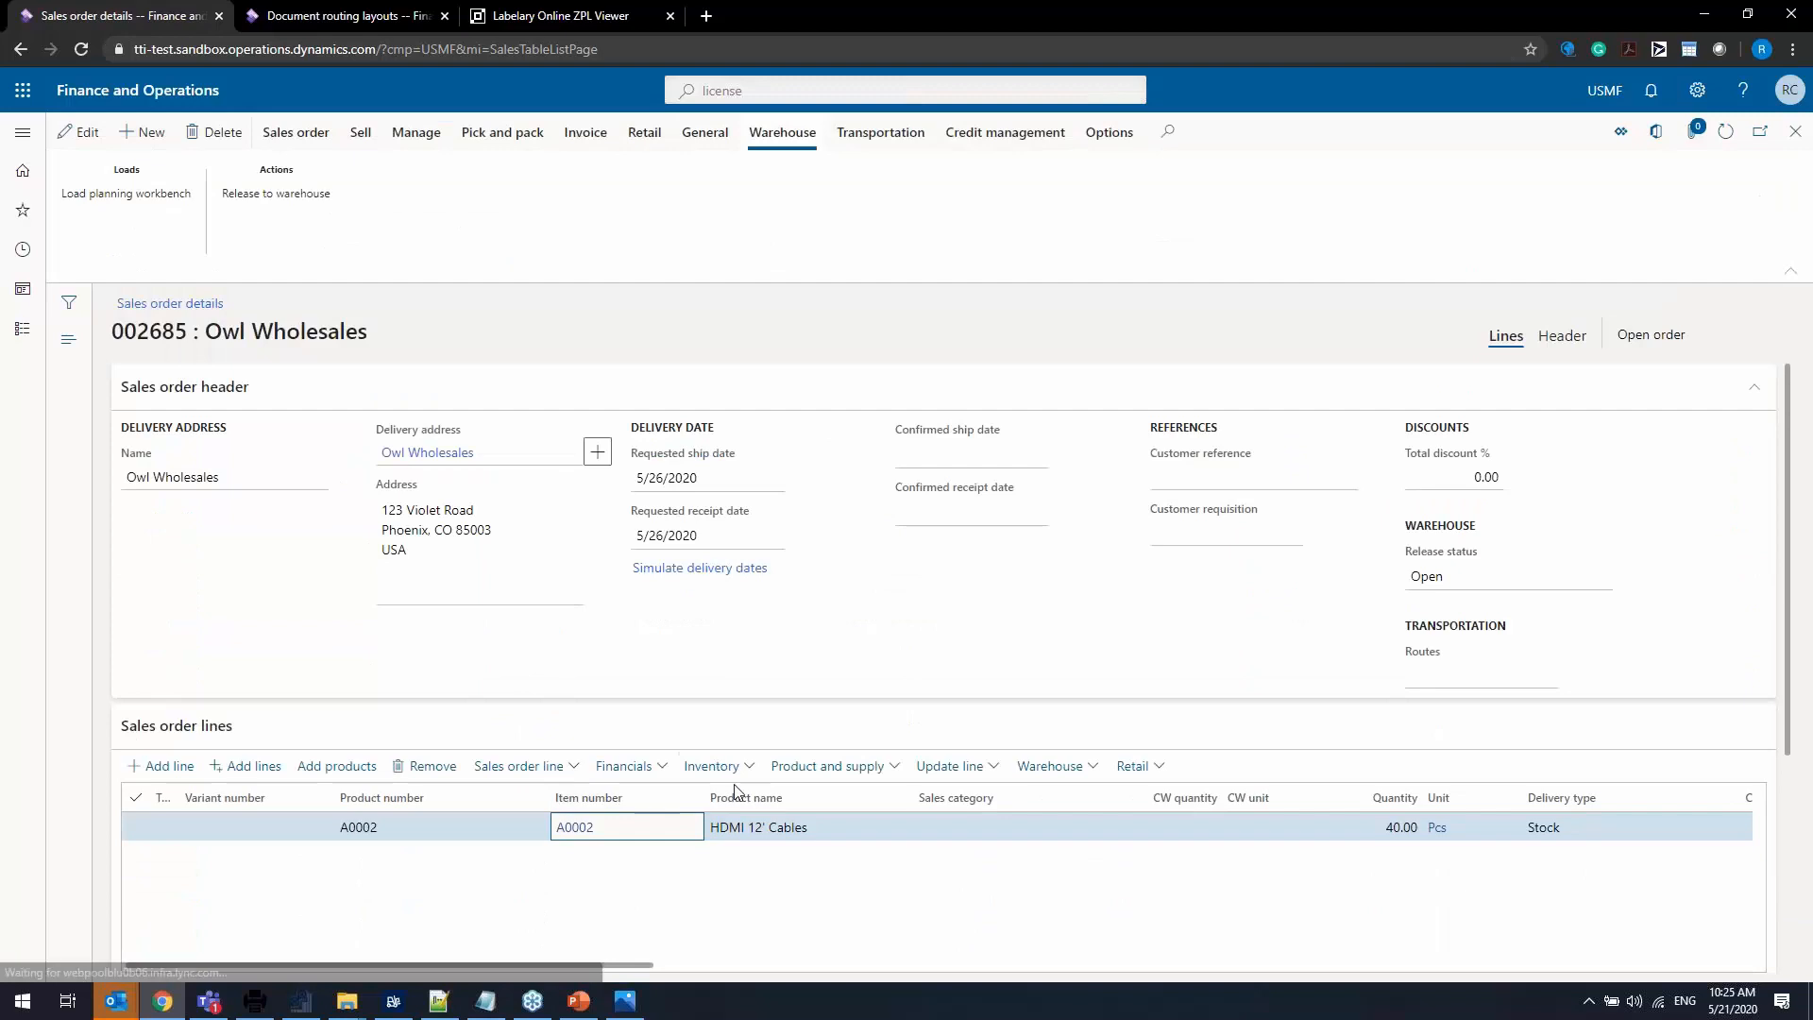
{"action": "scroll", "coordinate": [651, 710], "scroll_direction": "down", "scroll_amount": 2}
{"action": "scroll", "coordinate": [651, 710], "scroll_direction": "right", "scroll_amount": 3}
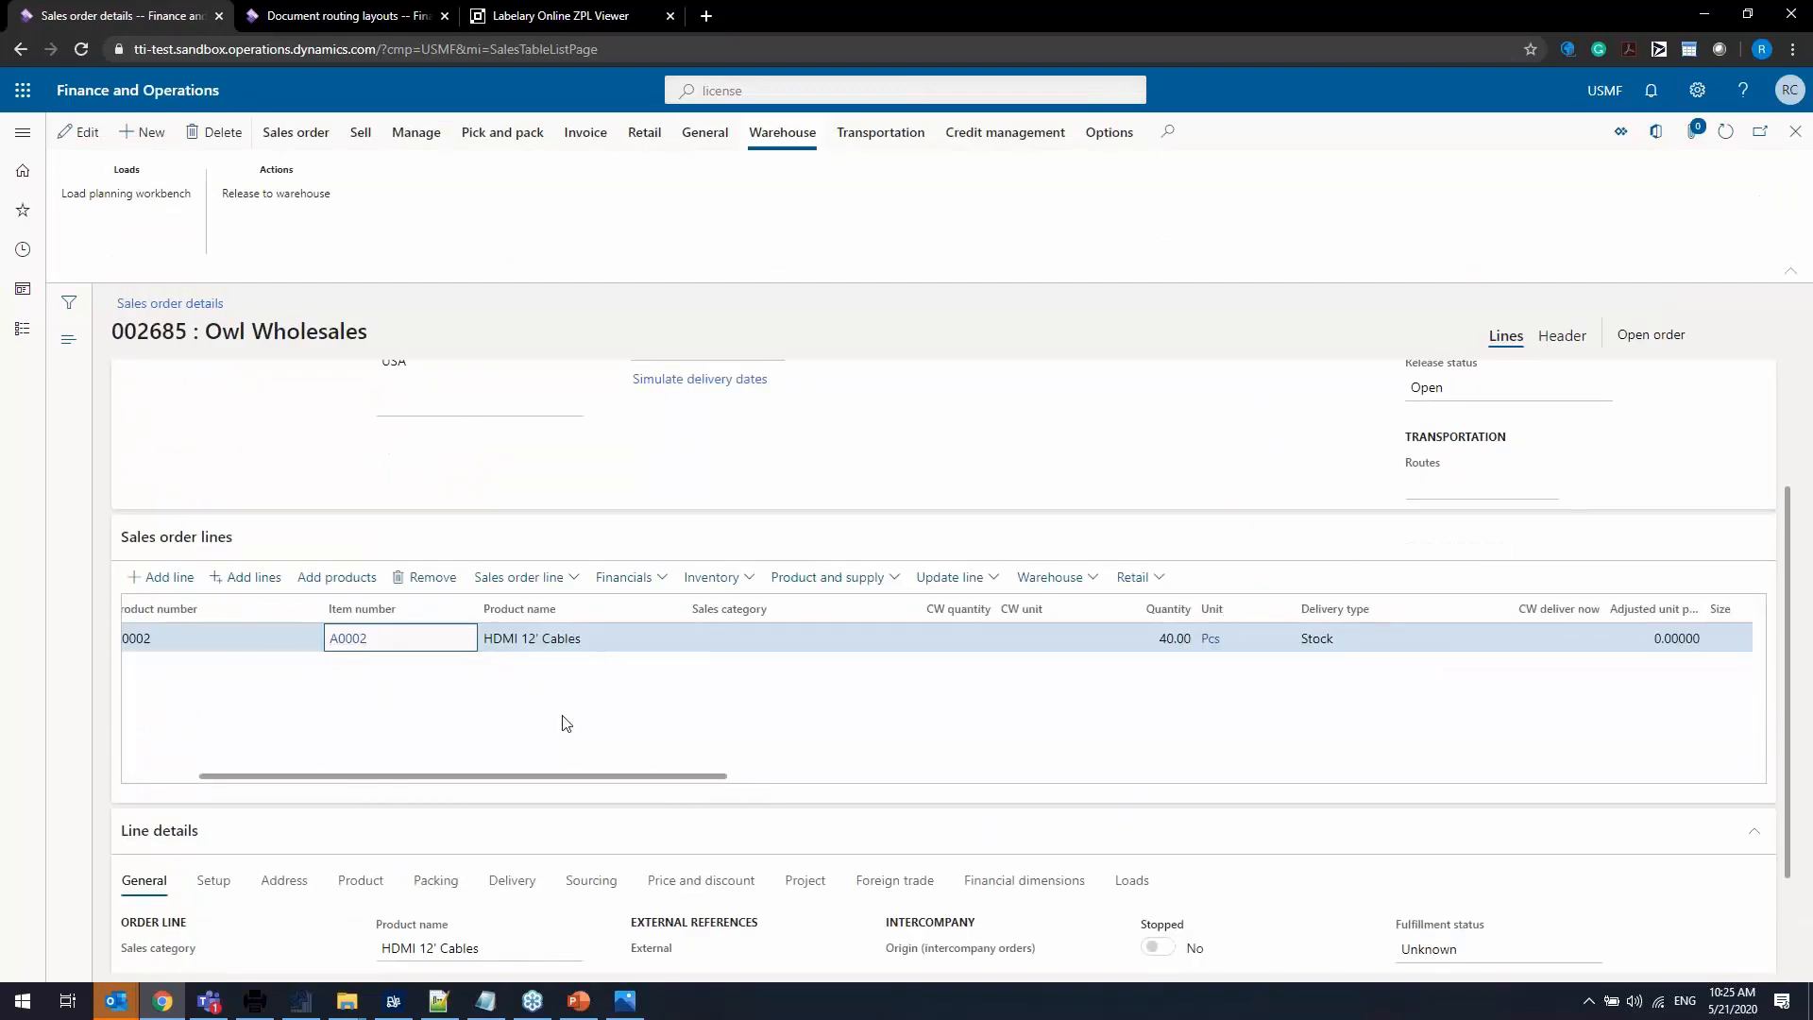
{"action": "scroll", "coordinate": [570, 723], "scroll_direction": "right", "scroll_amount": 5}
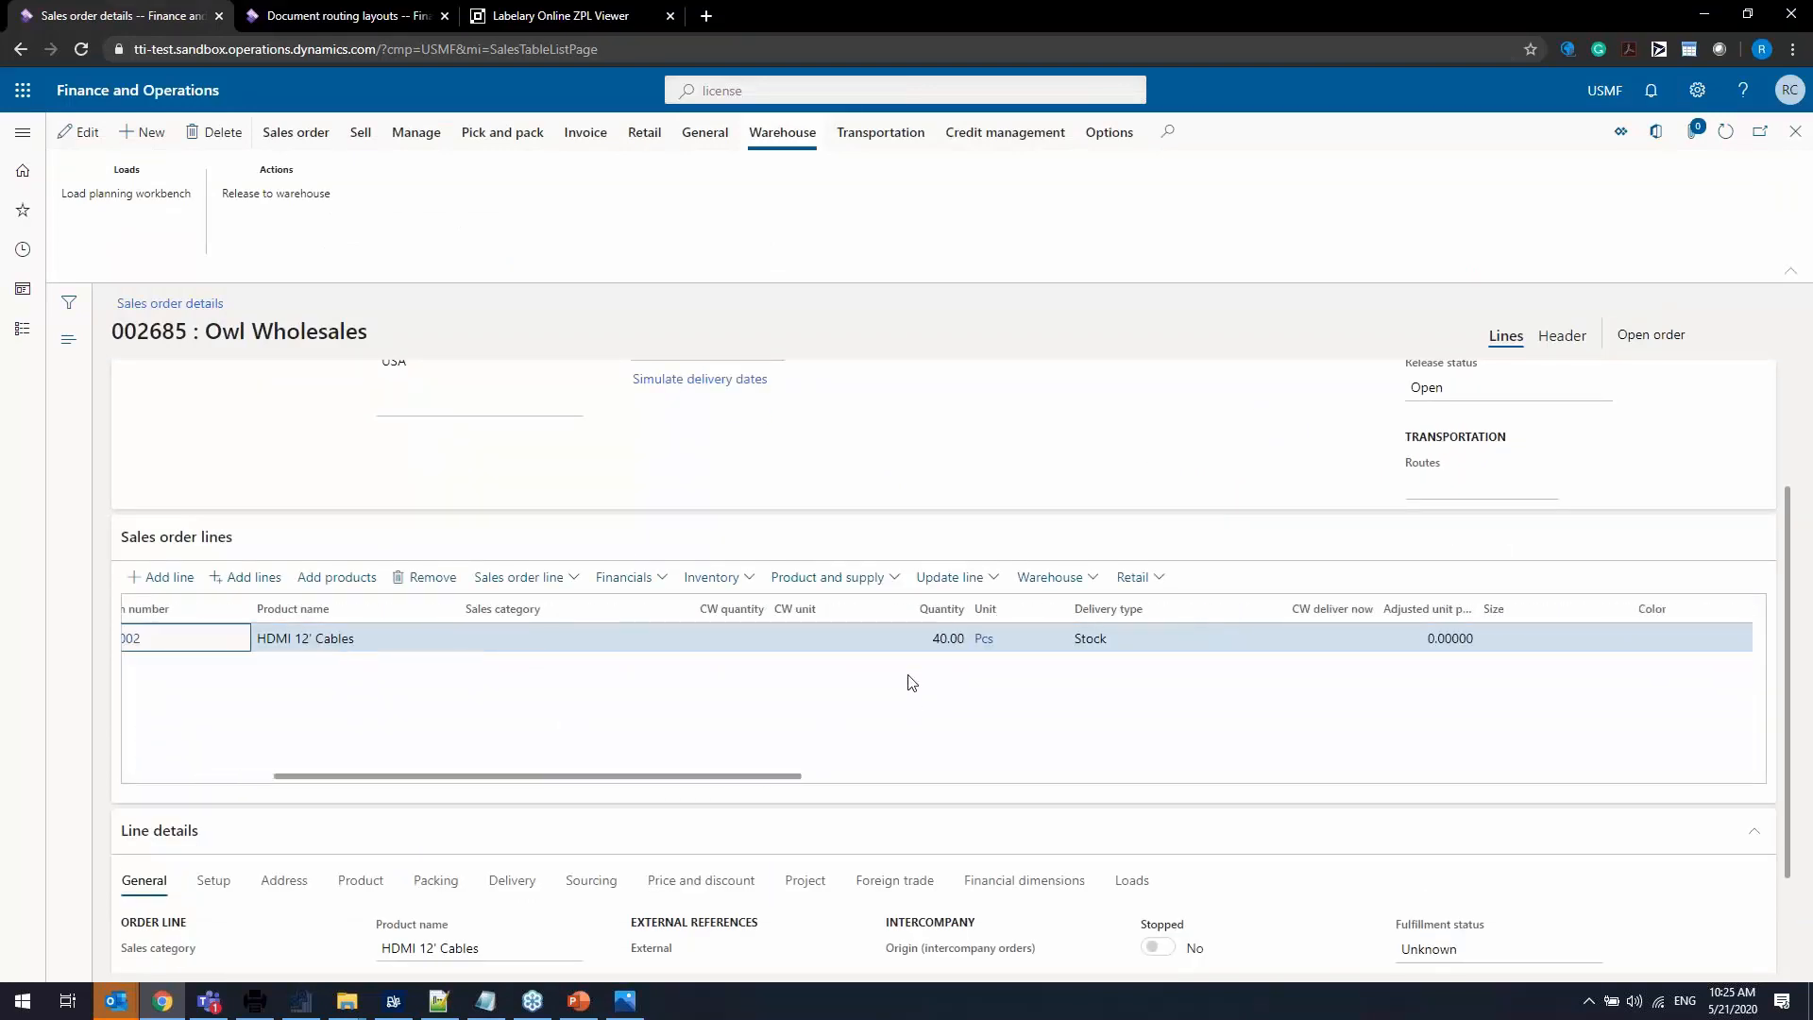
{"action": "scroll", "coordinate": [808, 734], "scroll_direction": "right", "scroll_amount": 6}
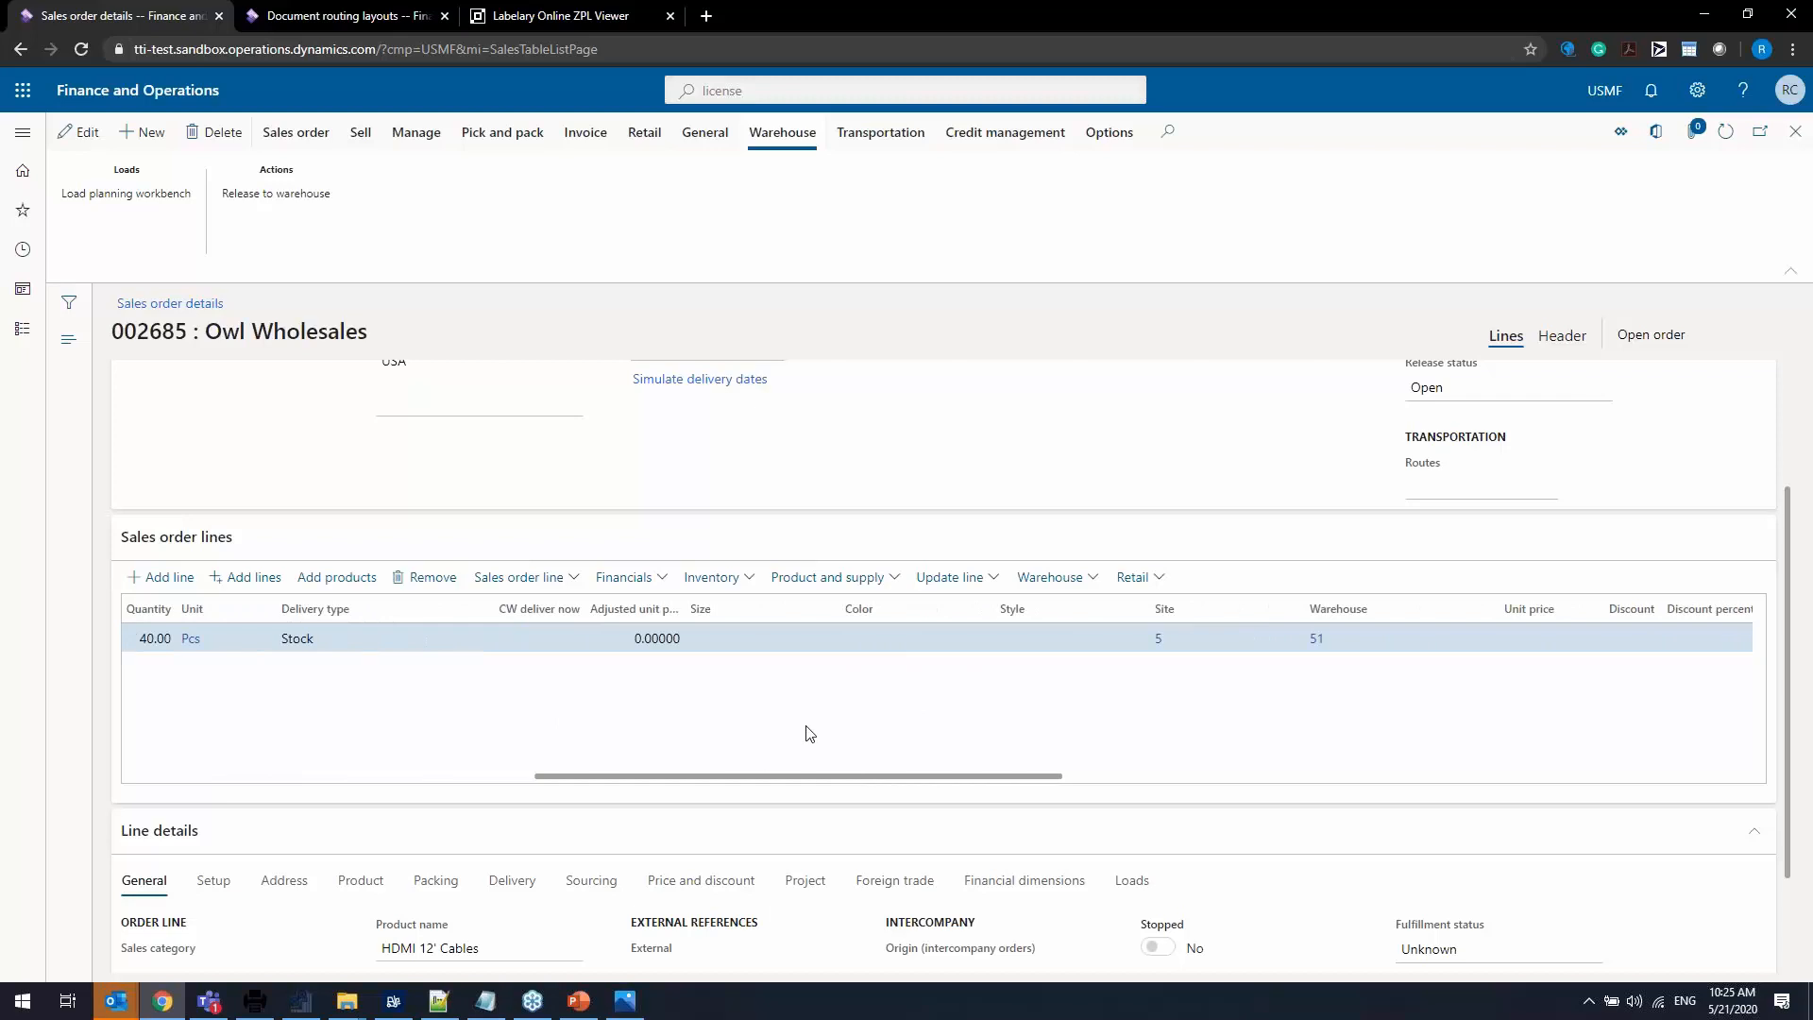
{"action": "scroll", "coordinate": [809, 734], "scroll_direction": "left", "scroll_amount": 4}
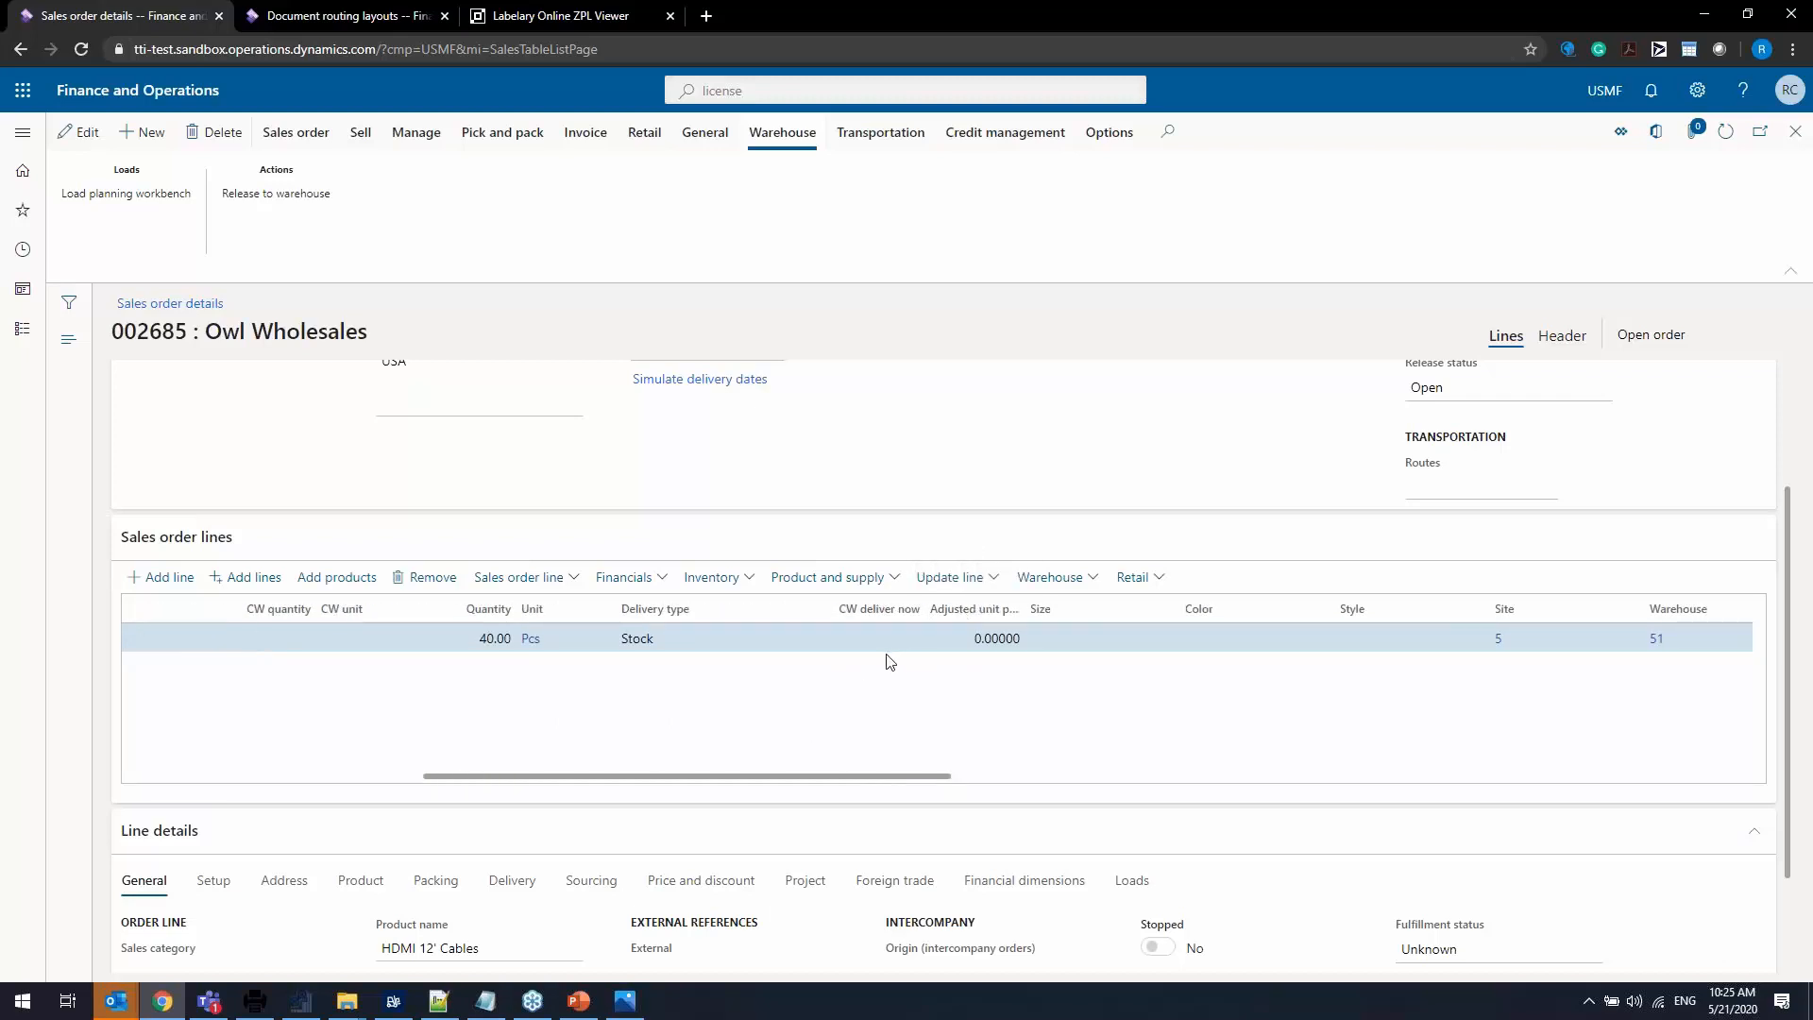
{"action": "scroll", "coordinate": [1279, 460], "scroll_direction": "up", "scroll_amount": 1}
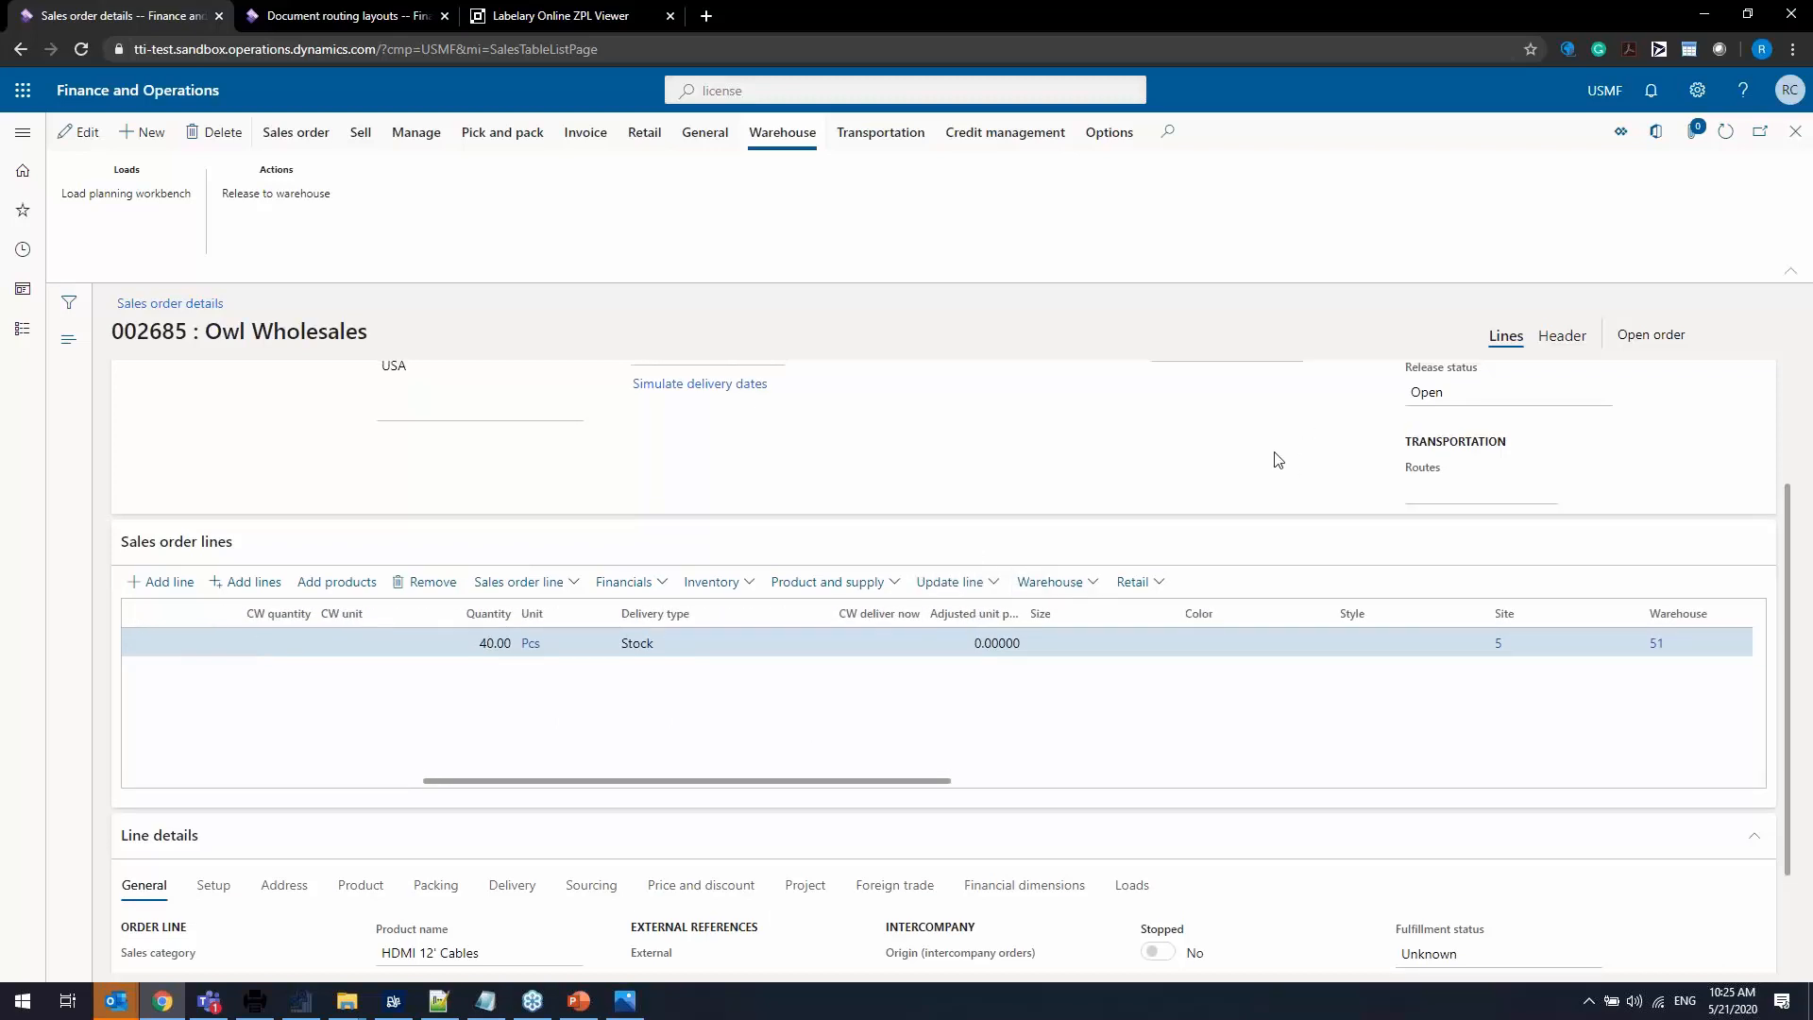
{"action": "scroll", "coordinate": [1279, 460], "scroll_direction": "up", "scroll_amount": 3}
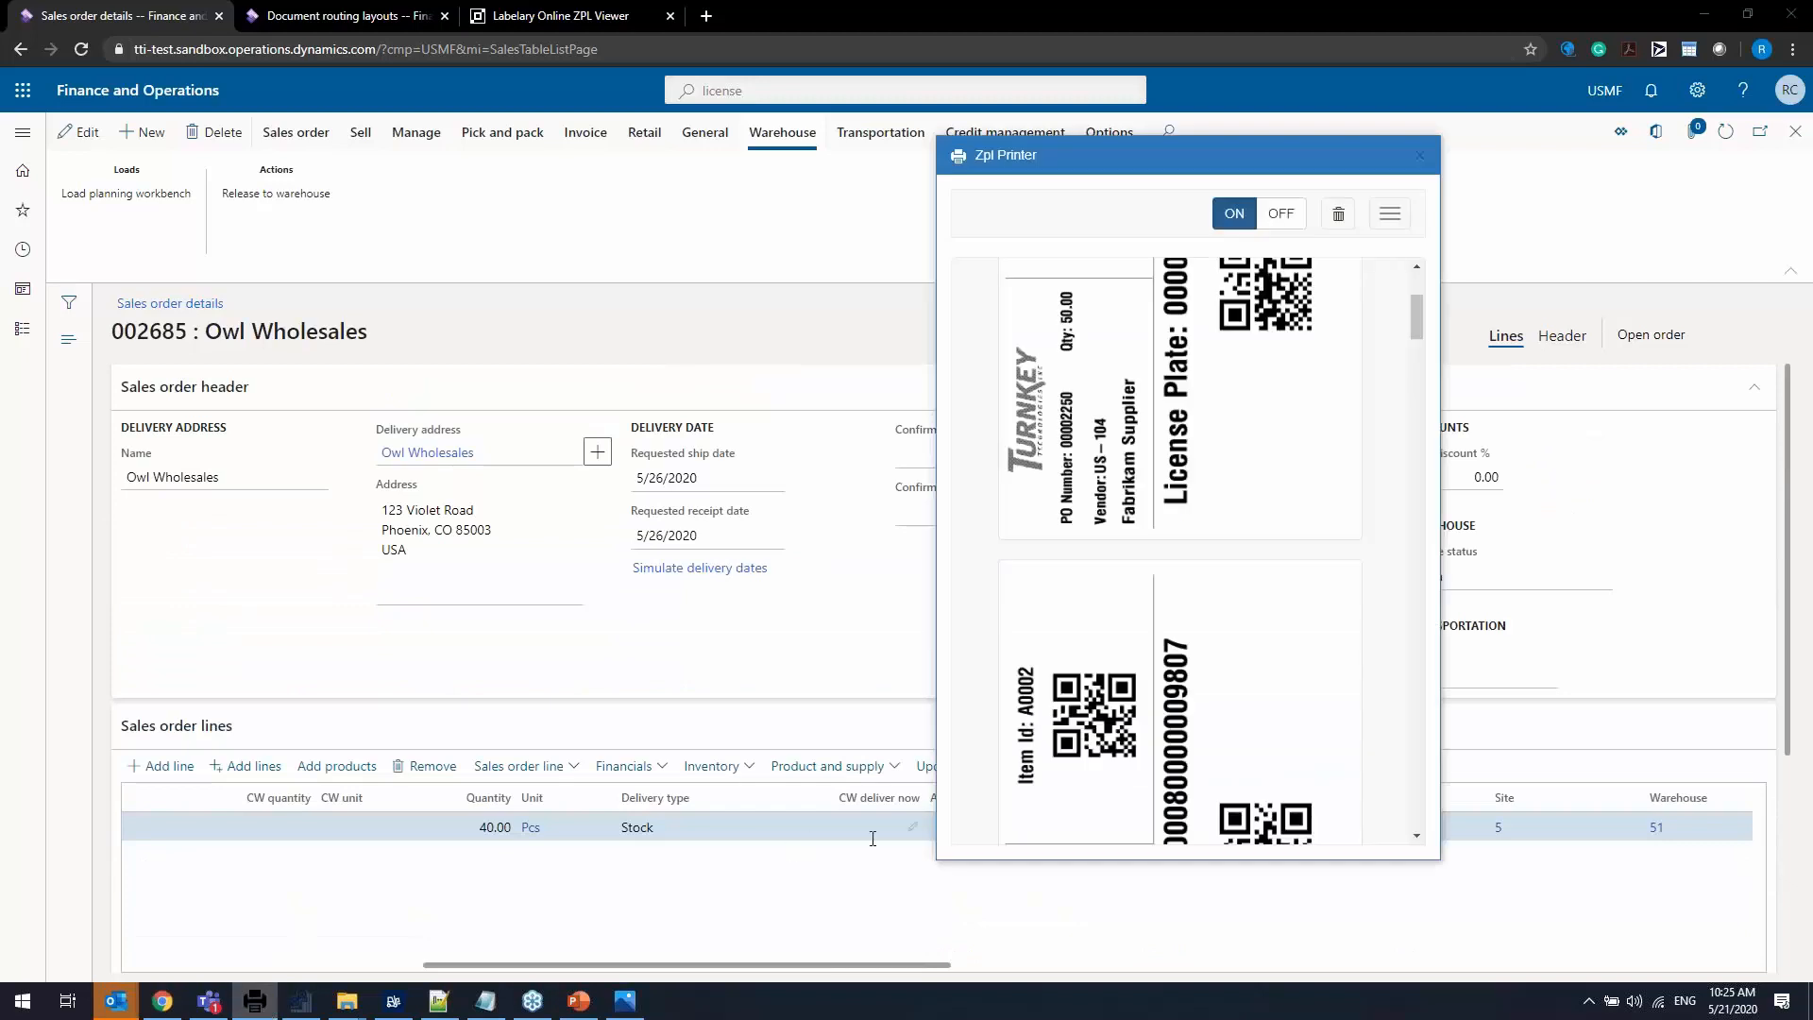
Arrange the browser and the Photos label image side by side, with the Zpl Printer window in front of Photos.
{"action": "scroll", "coordinate": [1377, 619], "scroll_direction": "up", "scroll_amount": 3}
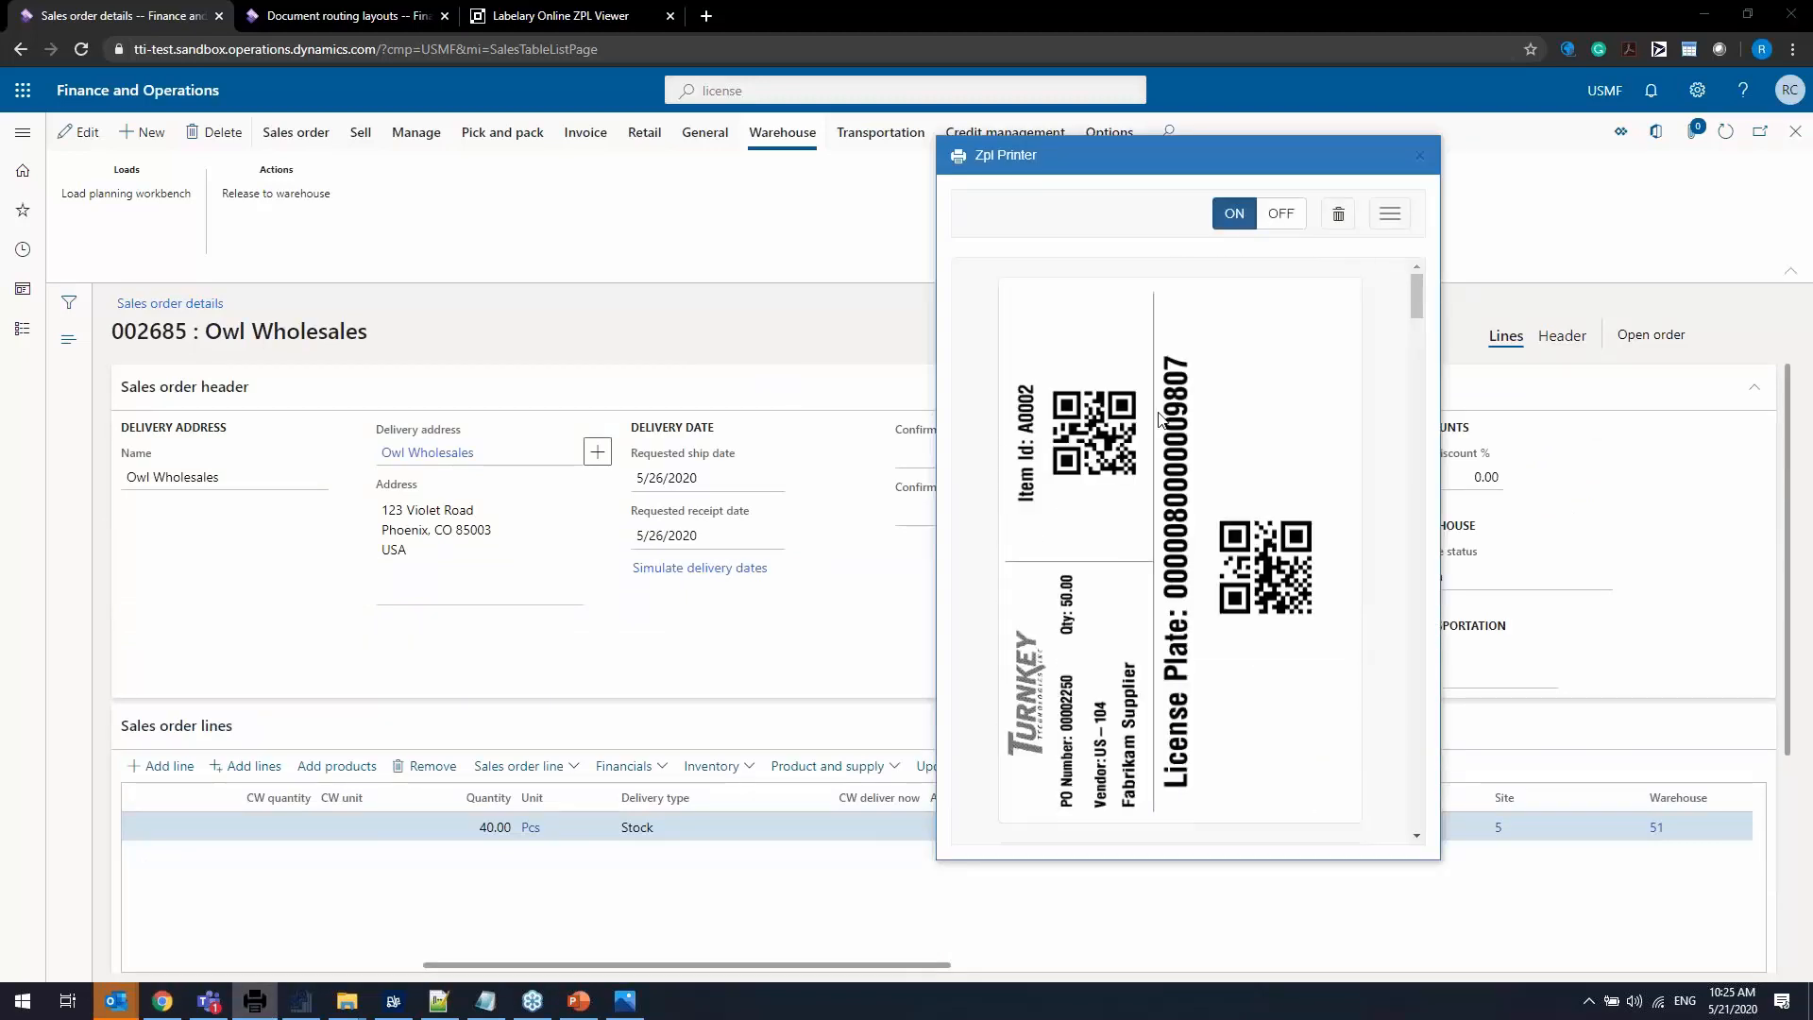
{"action": "left_click", "coordinate": [1375, 13]}
{"action": "key", "text": "super+Left"}
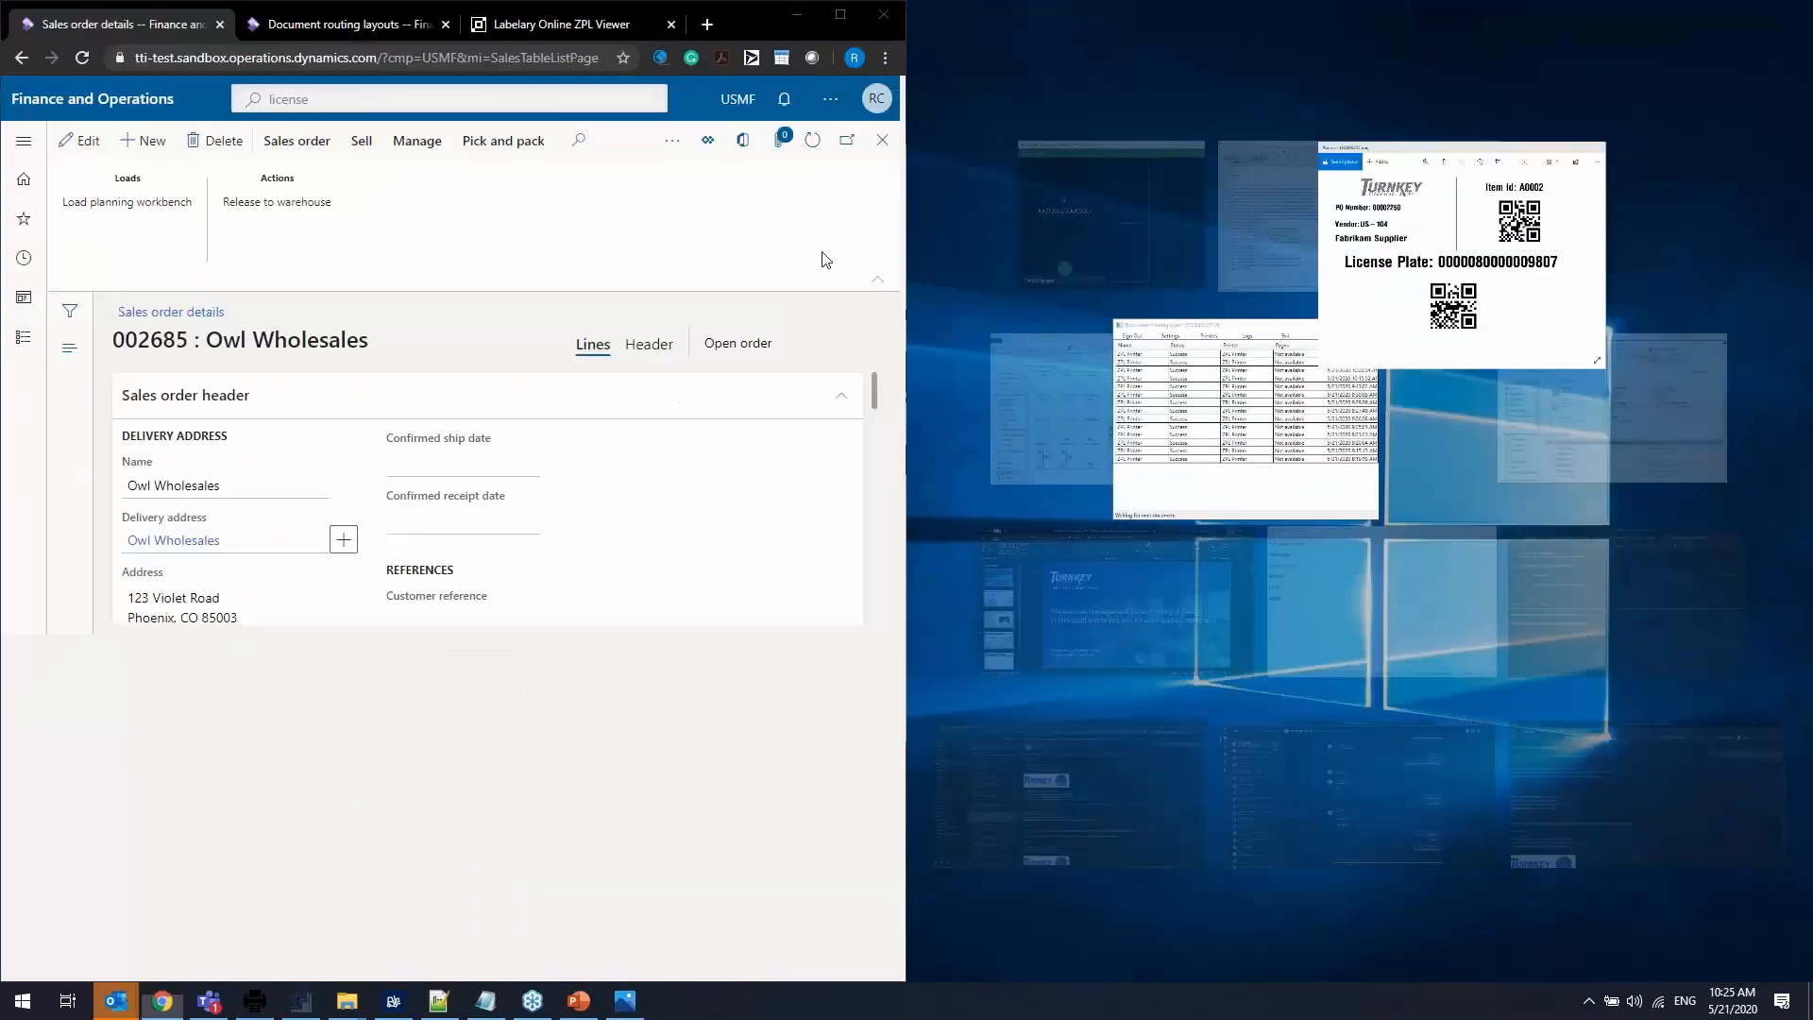
{"action": "left_click", "coordinate": [1608, 170]}
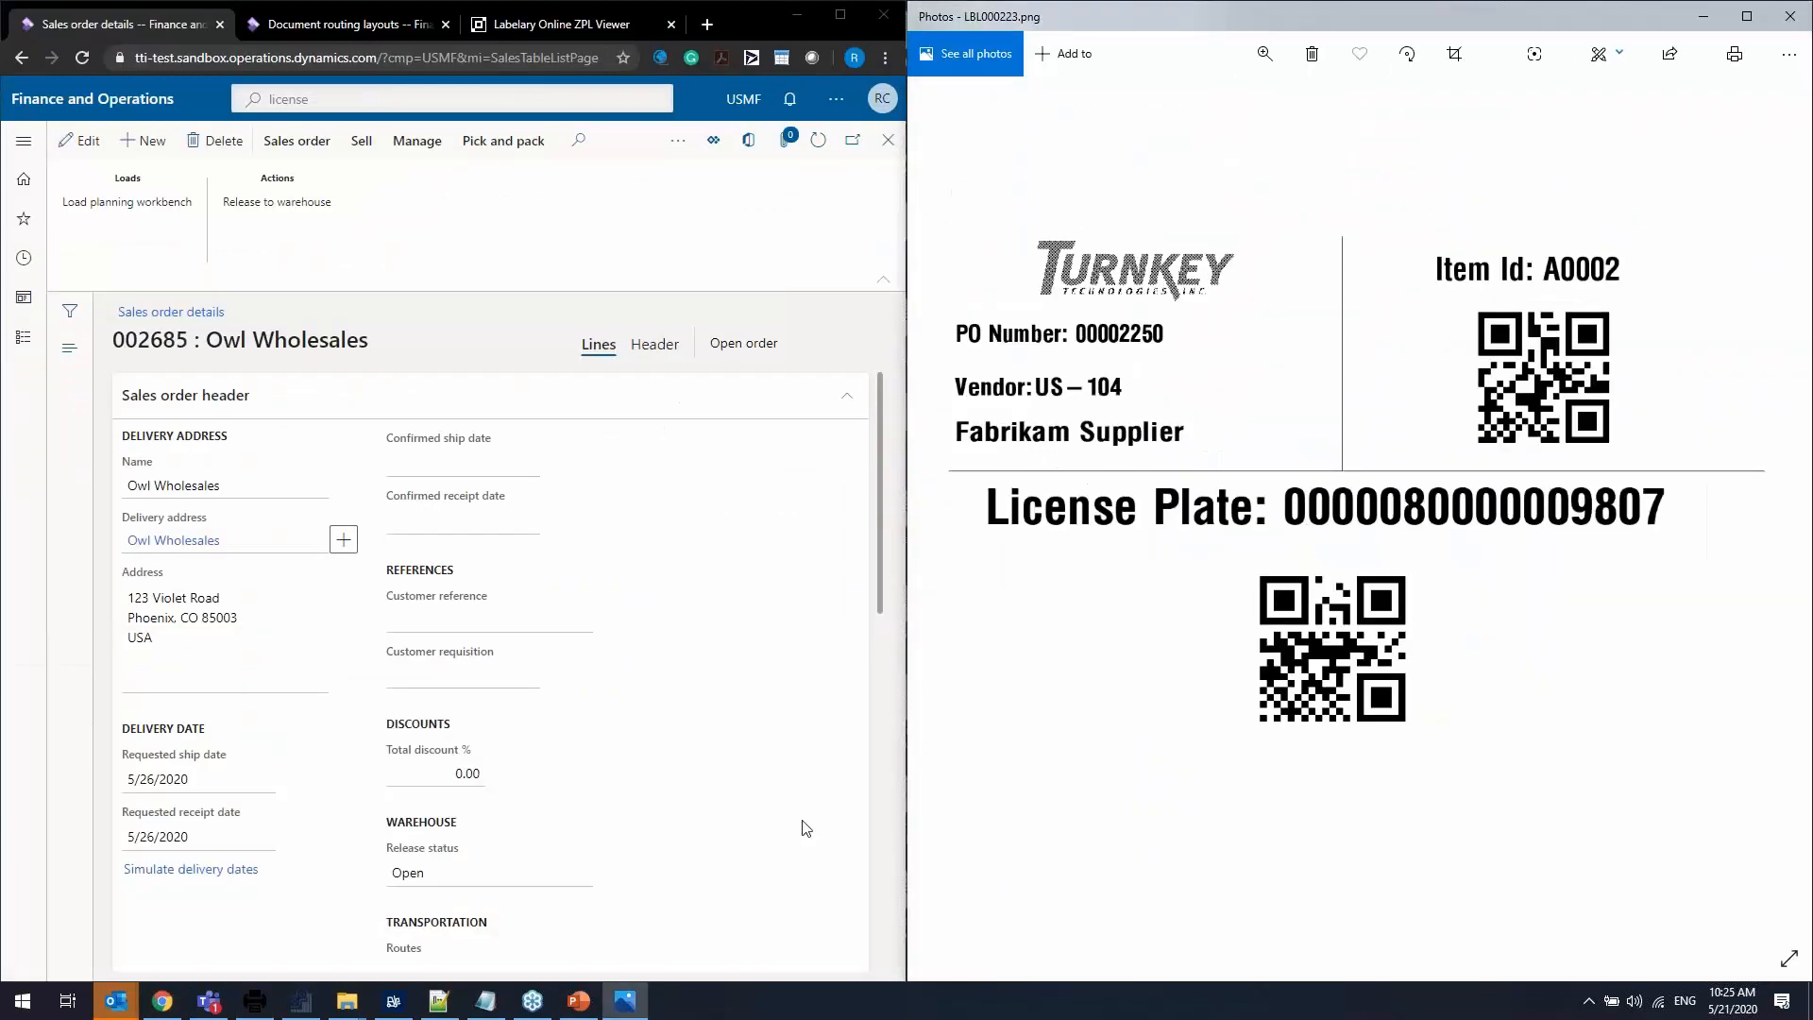
{"action": "left_click", "coordinate": [255, 1001]}
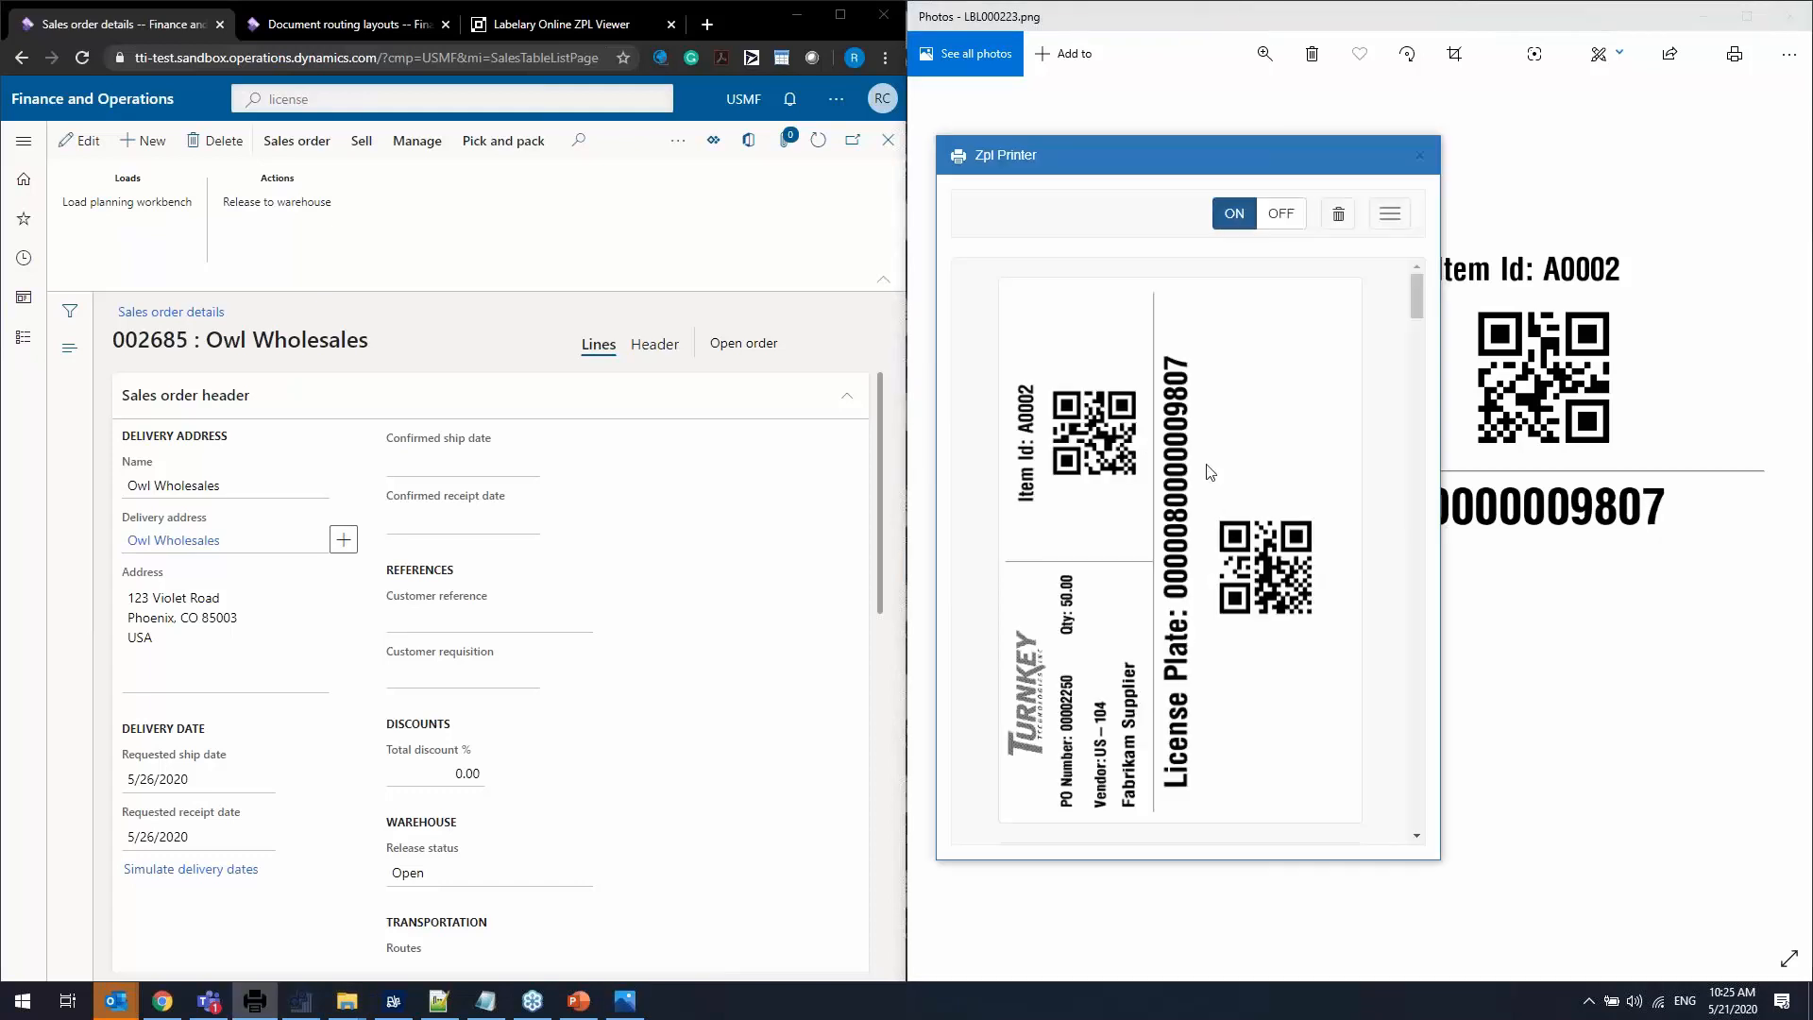
{"action": "left_click_drag", "start_coordinate": [1126, 149], "coordinate": [1265, 144]}
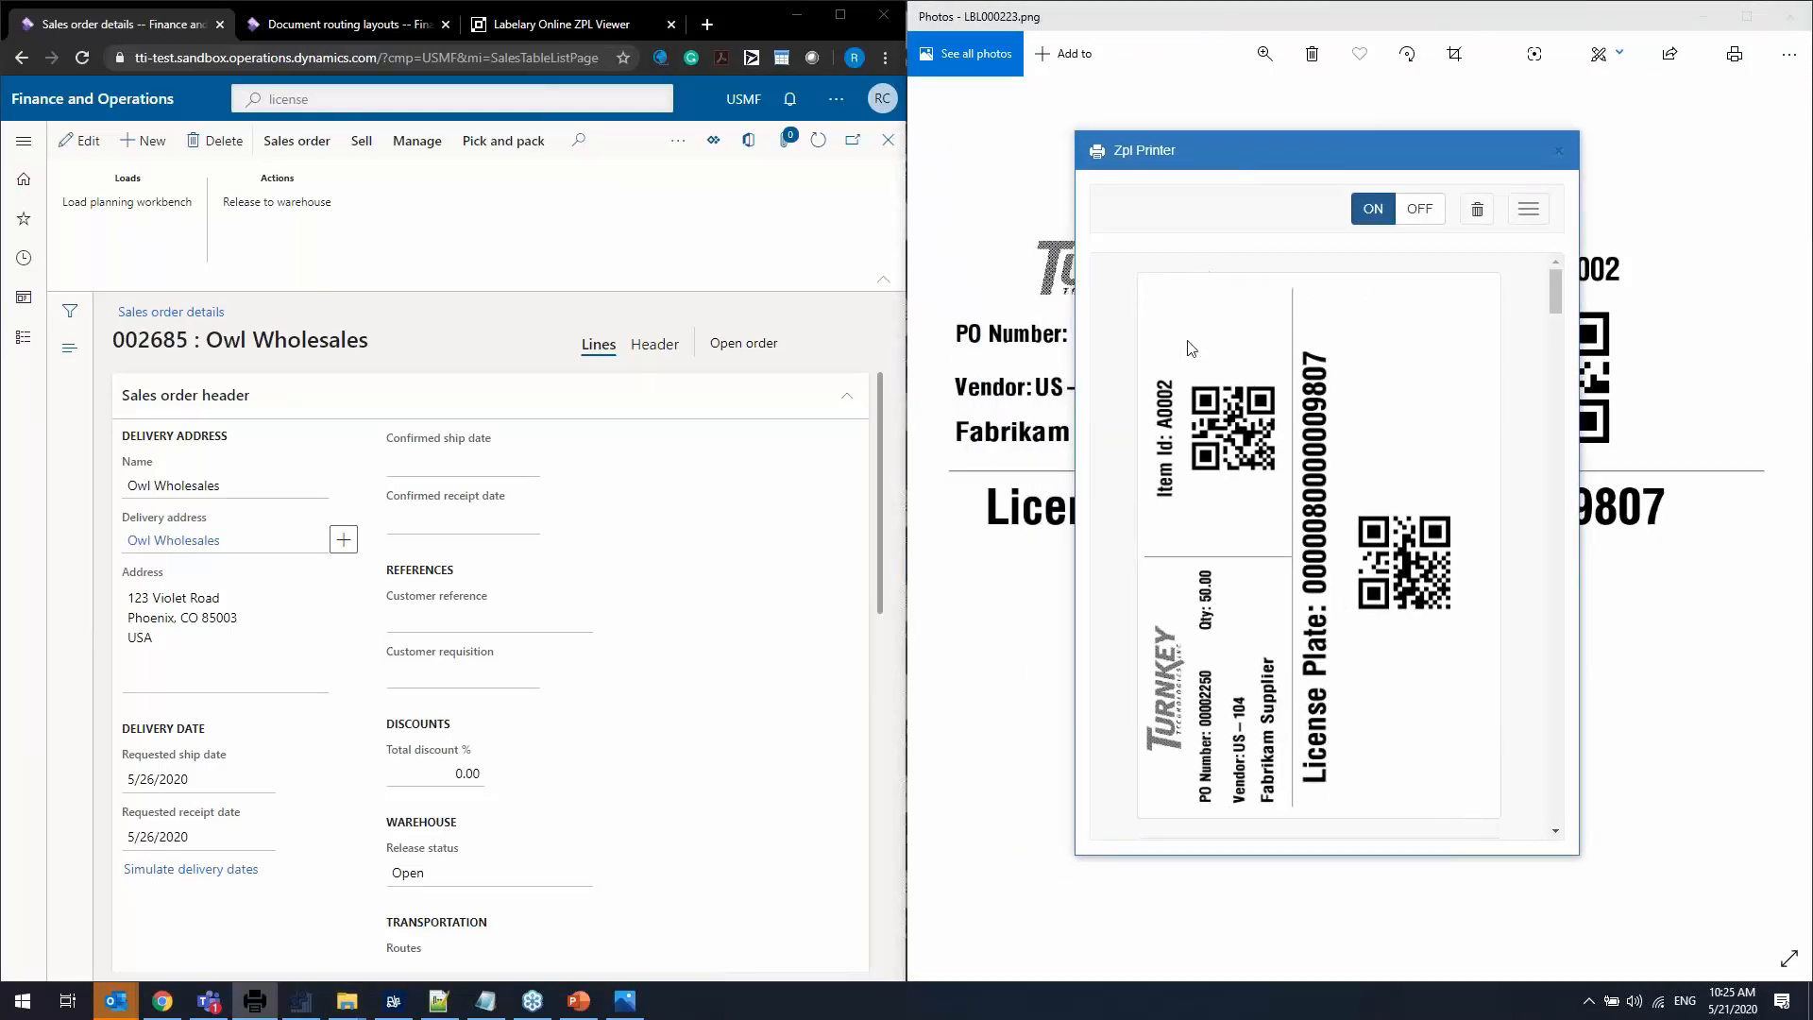
Release the Owl Wholesales sales order to the warehouse and view the wave label in the Zpl Printer window.
{"action": "scroll", "coordinate": [467, 720], "scroll_direction": "down", "scroll_amount": 4}
{"action": "scroll", "coordinate": [467, 720], "scroll_direction": "down", "scroll_amount": 4}
{"action": "scroll", "coordinate": [466, 721], "scroll_direction": "up", "scroll_amount": 4}
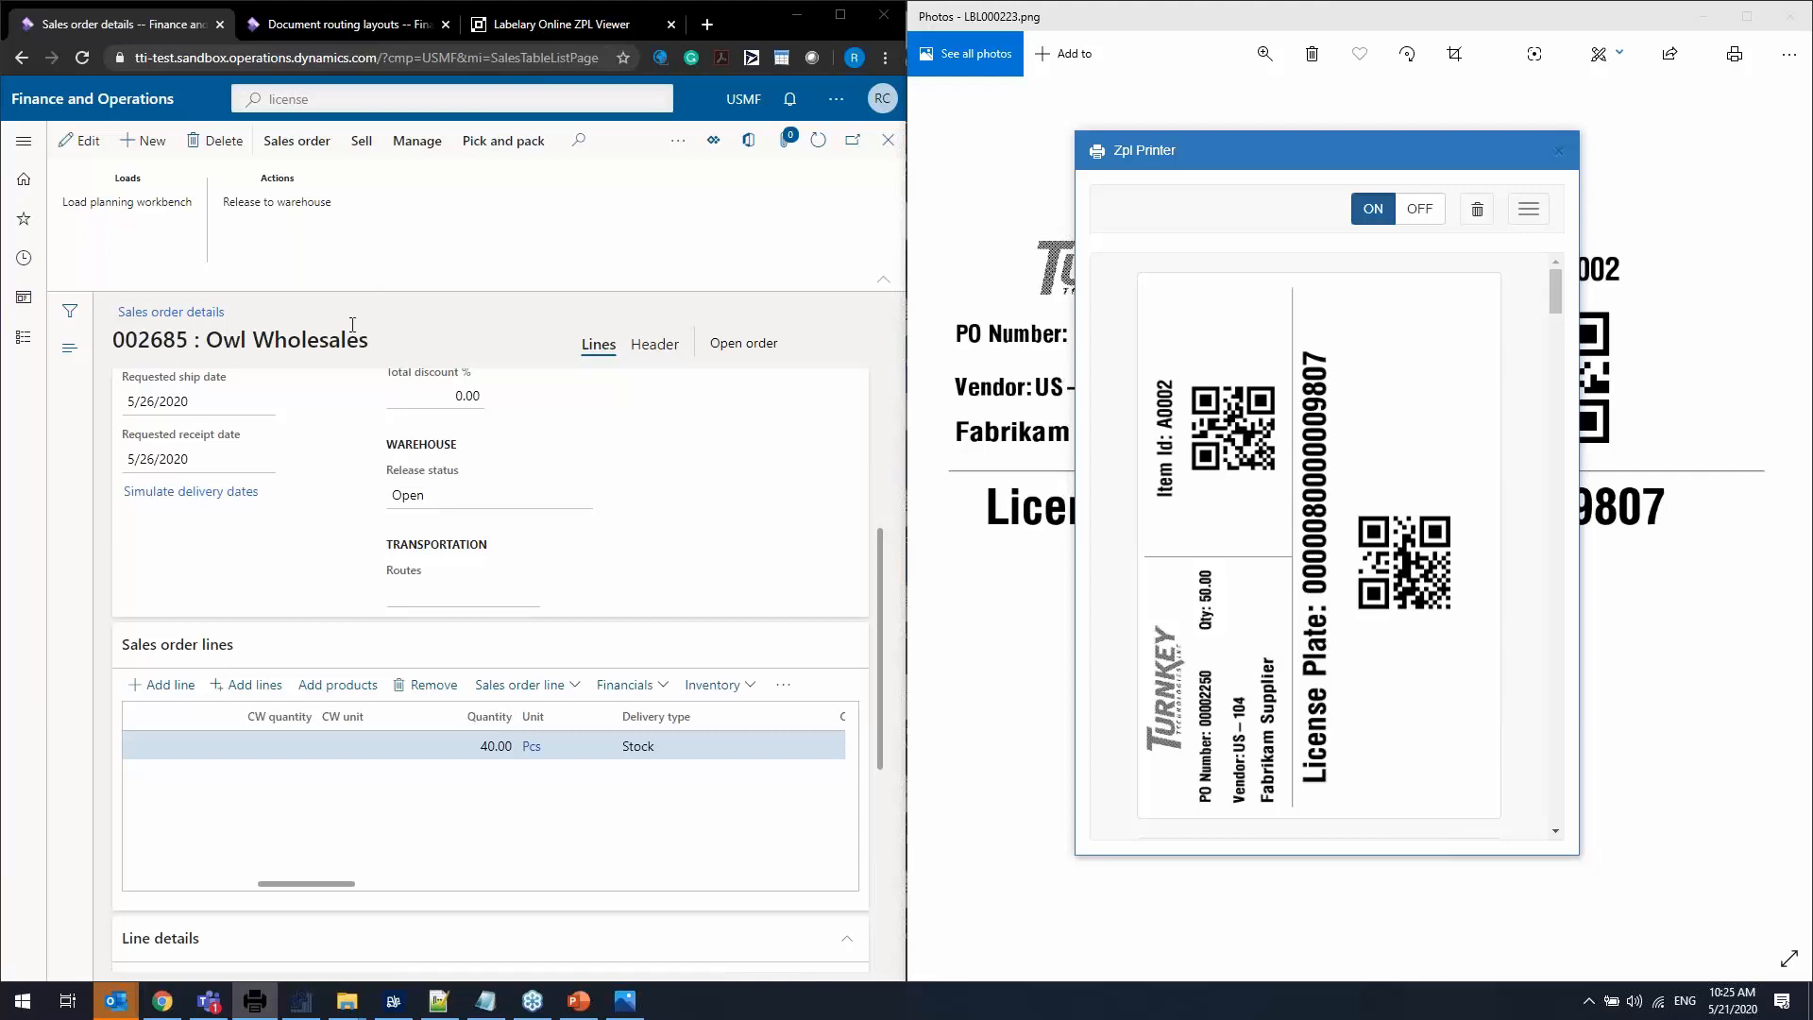
{"action": "left_click", "coordinate": [283, 202]}
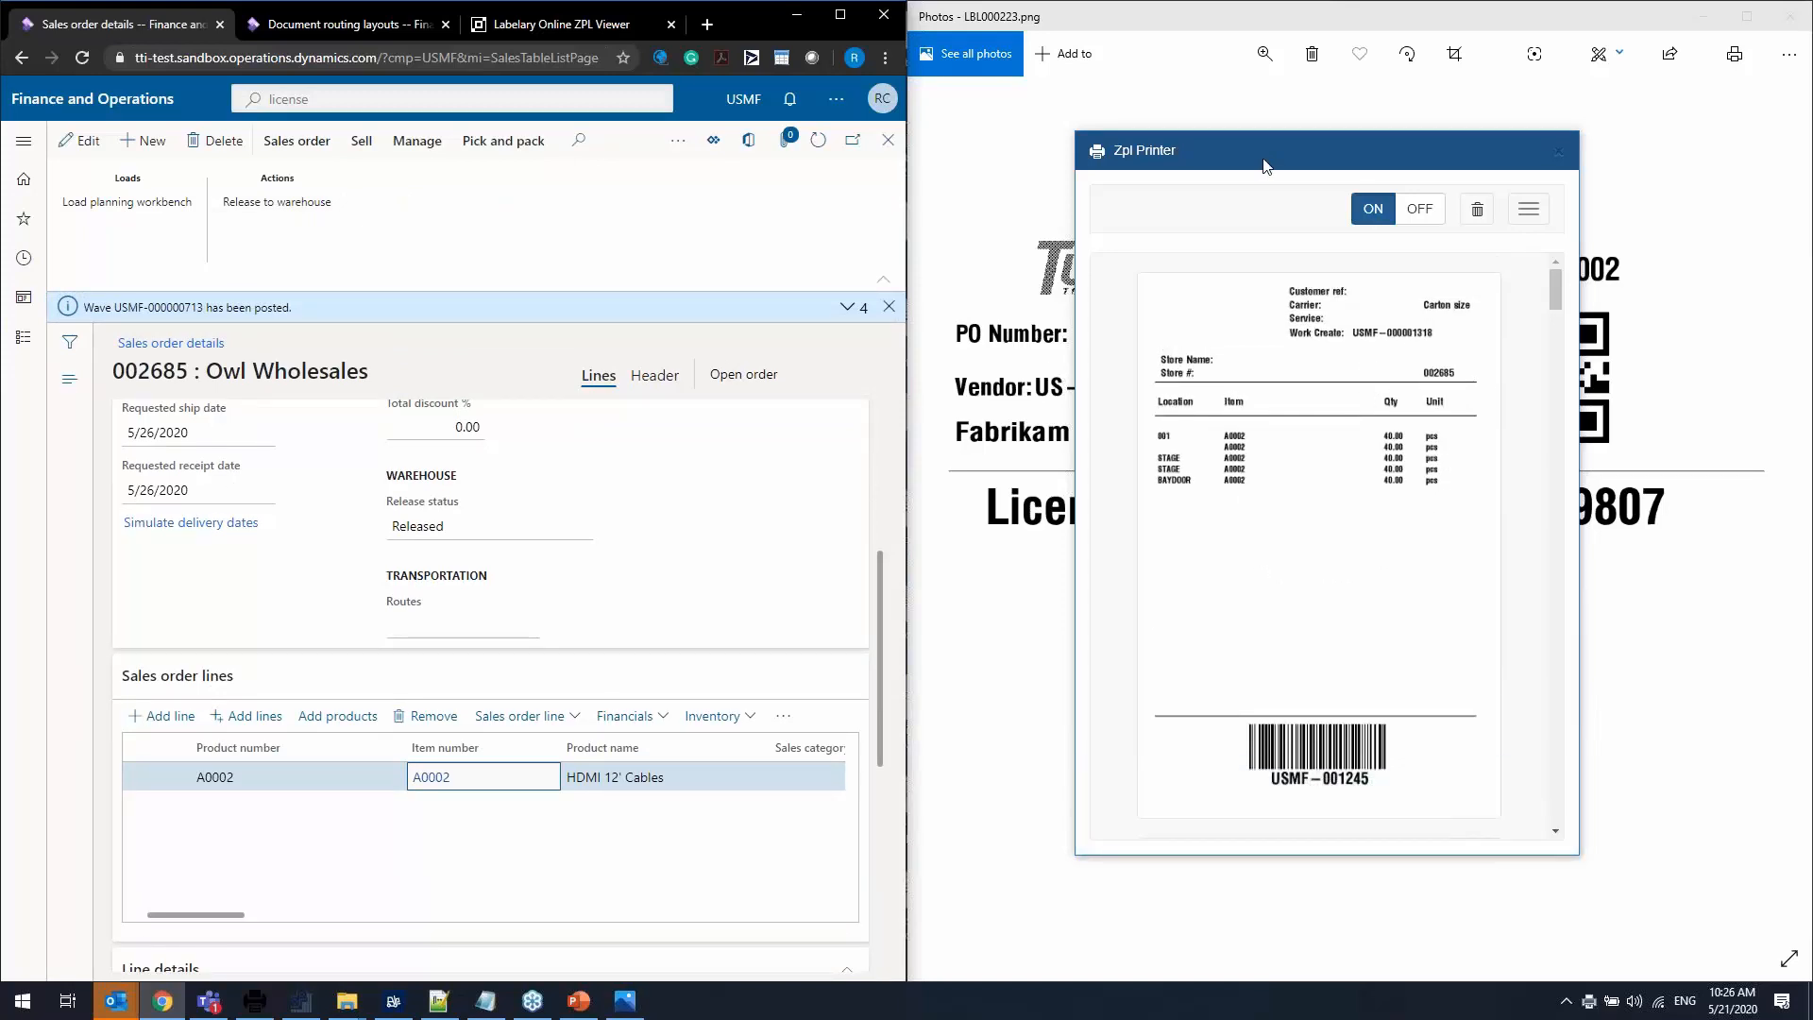
{"action": "left_click_drag", "start_coordinate": [1261, 166], "coordinate": [1244, 166]}
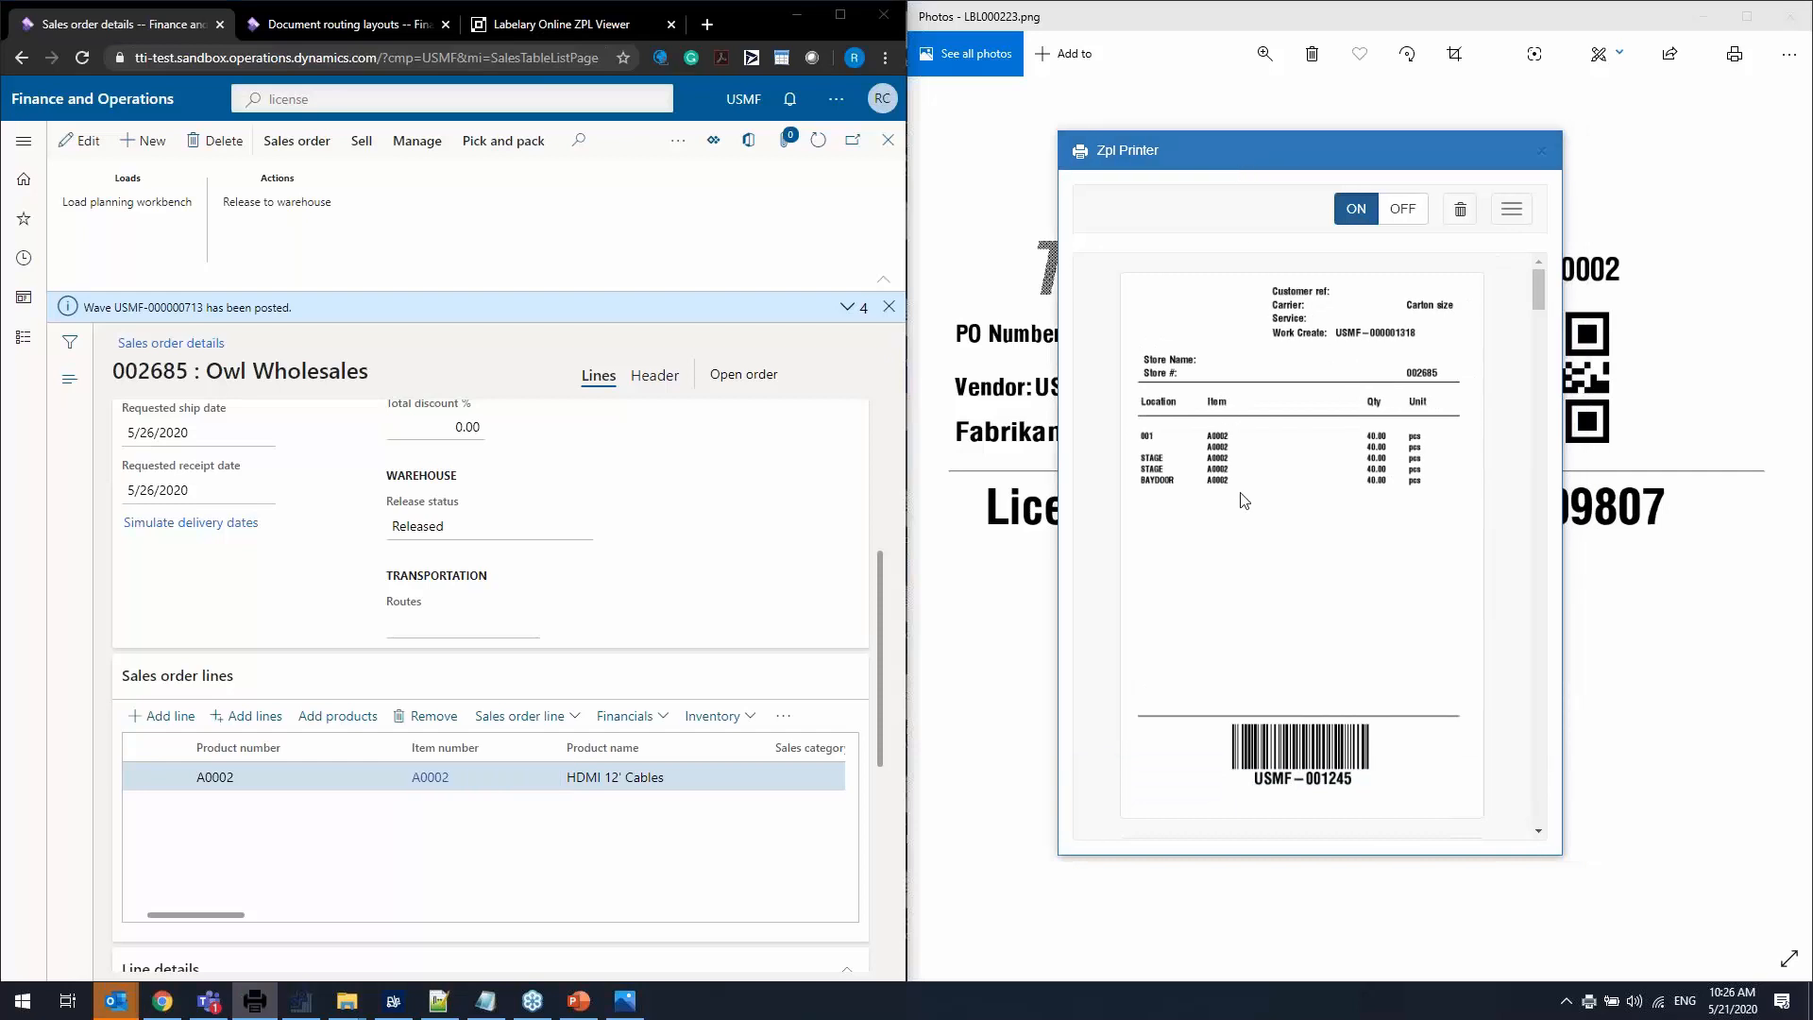
Open the saved label image LBL000226.png in Photos and restore its window to a smaller size over the browser.
{"action": "left_click", "coordinate": [348, 1001]}
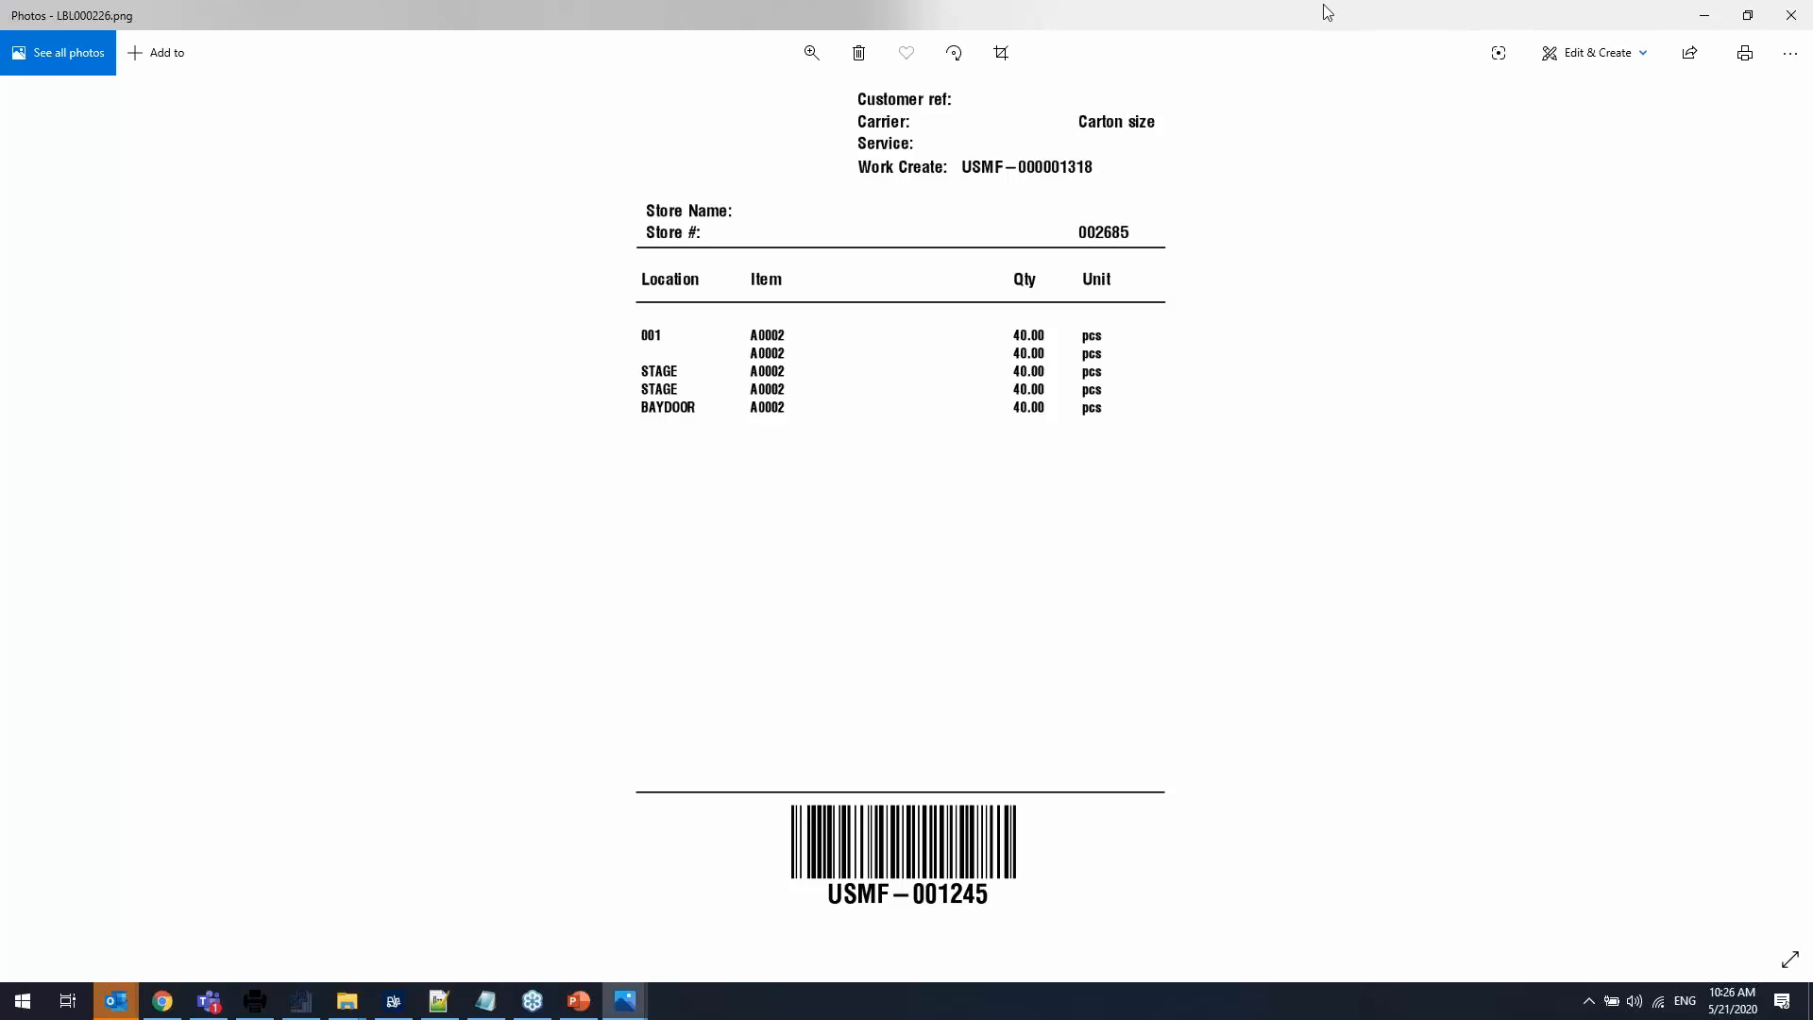
{"action": "left_click_drag", "start_coordinate": [1160, 23], "coordinate": [837, 101]}
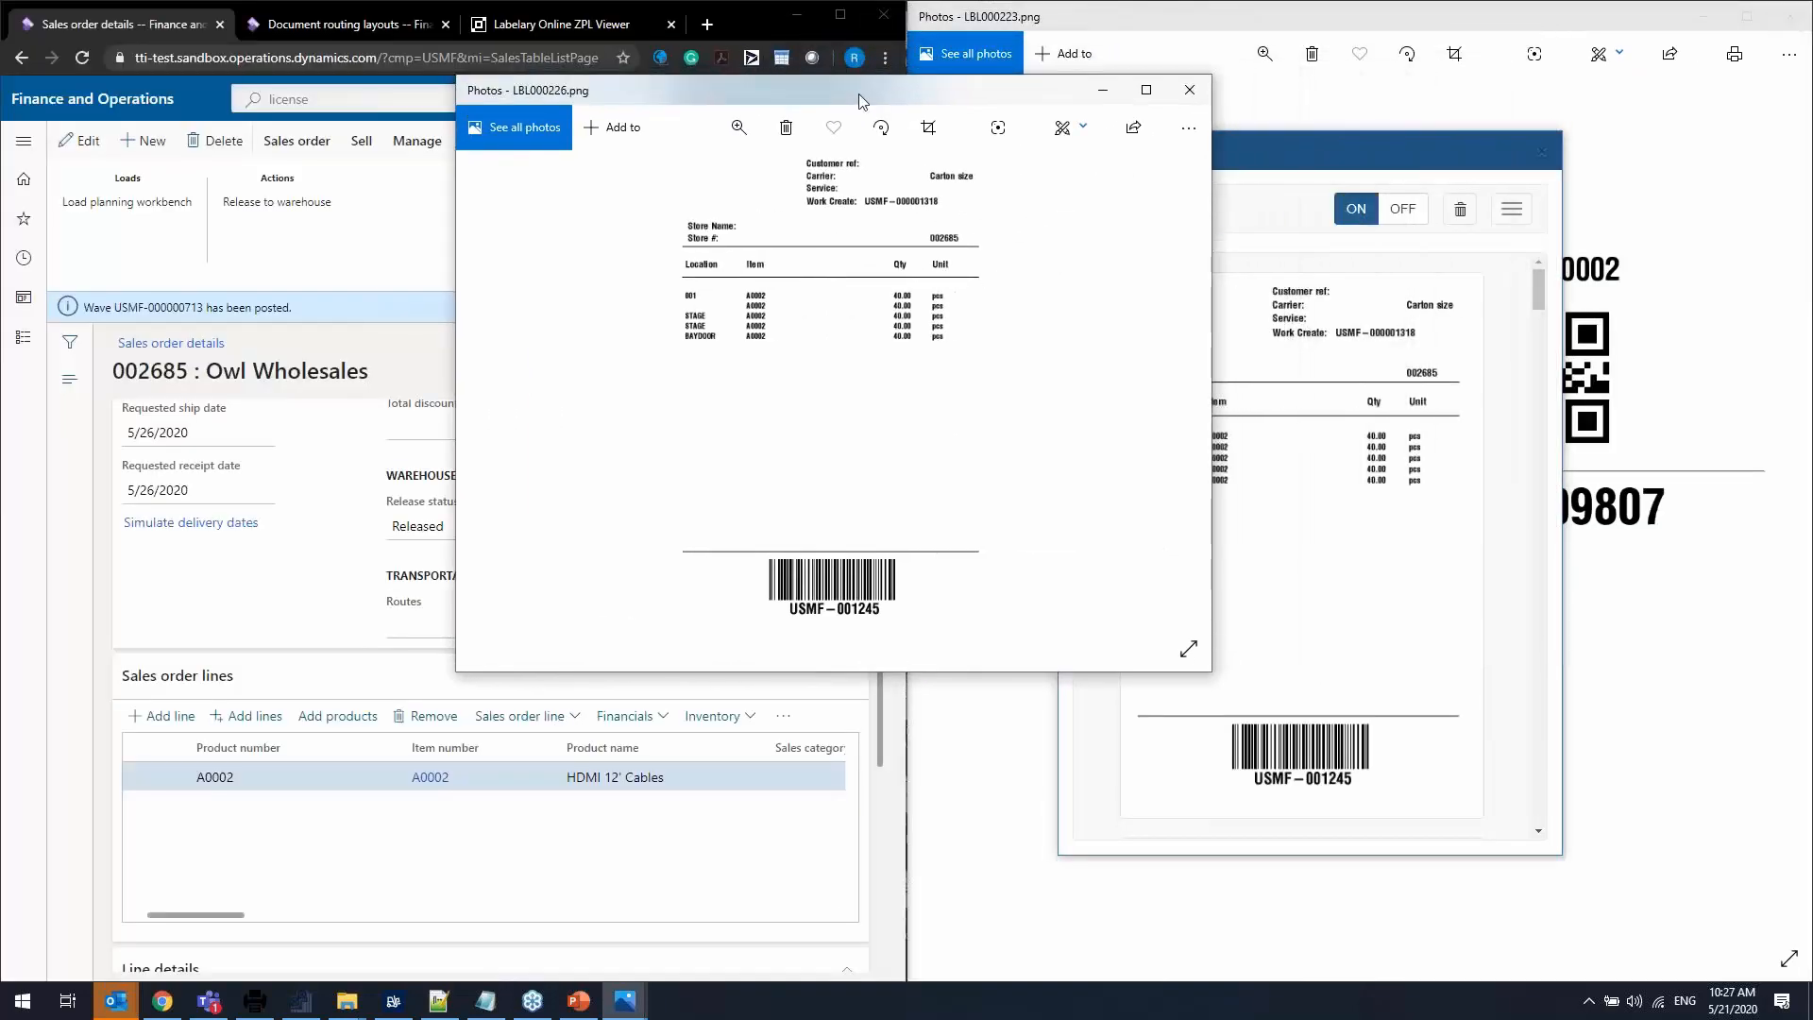